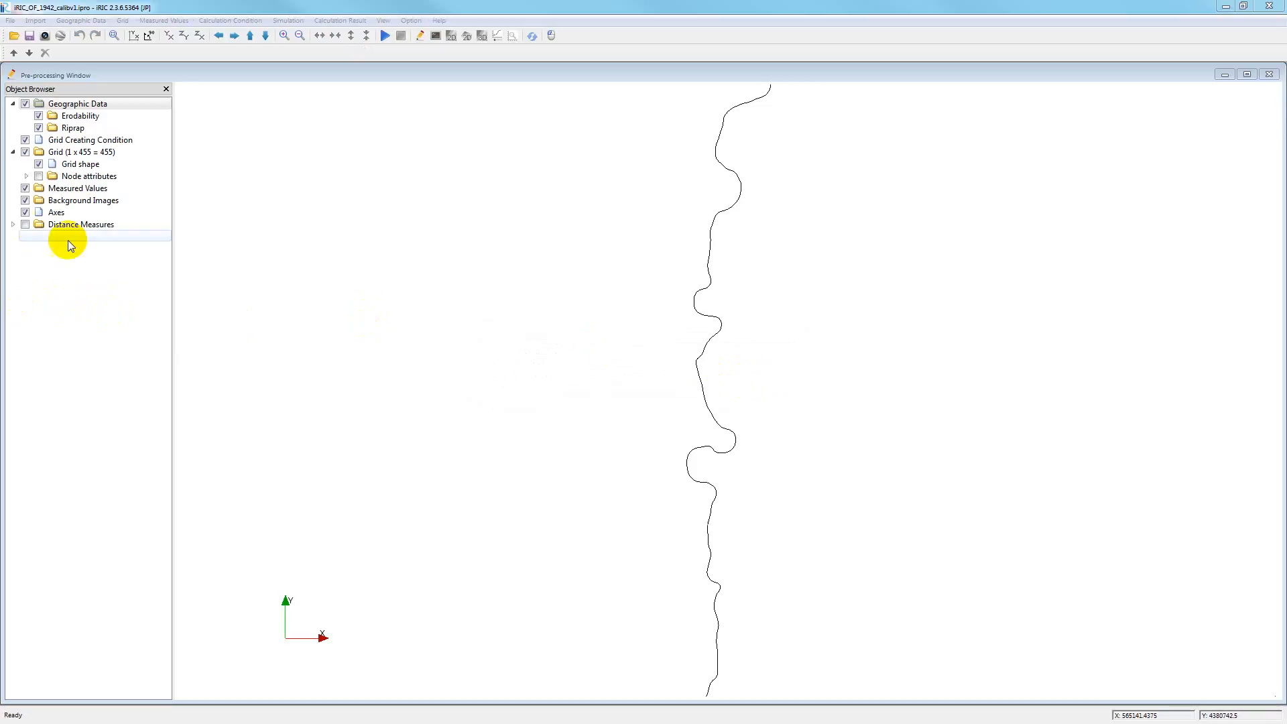
# Import the 1987 centerline file from the 01 Centerlines folder as measured values
pyautogui.rightClick(65, 189)
pyautogui.click(99, 194)
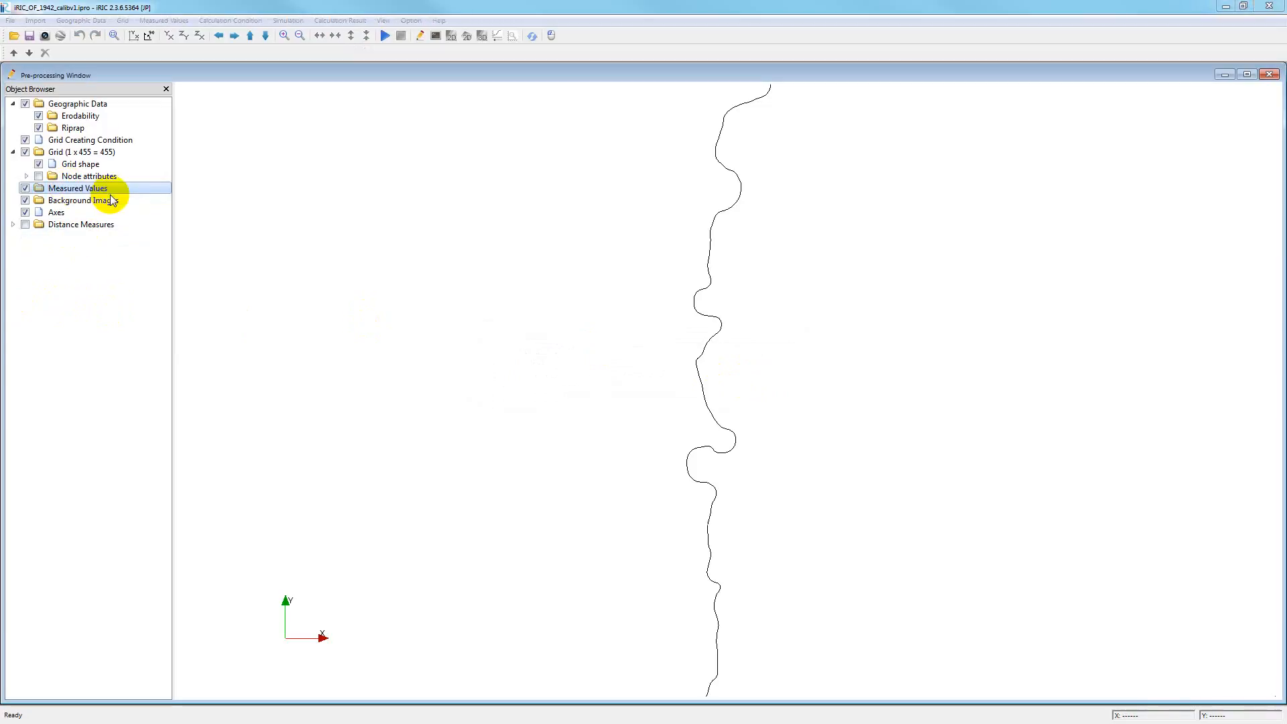
pyautogui.doubleClick(170, 106)
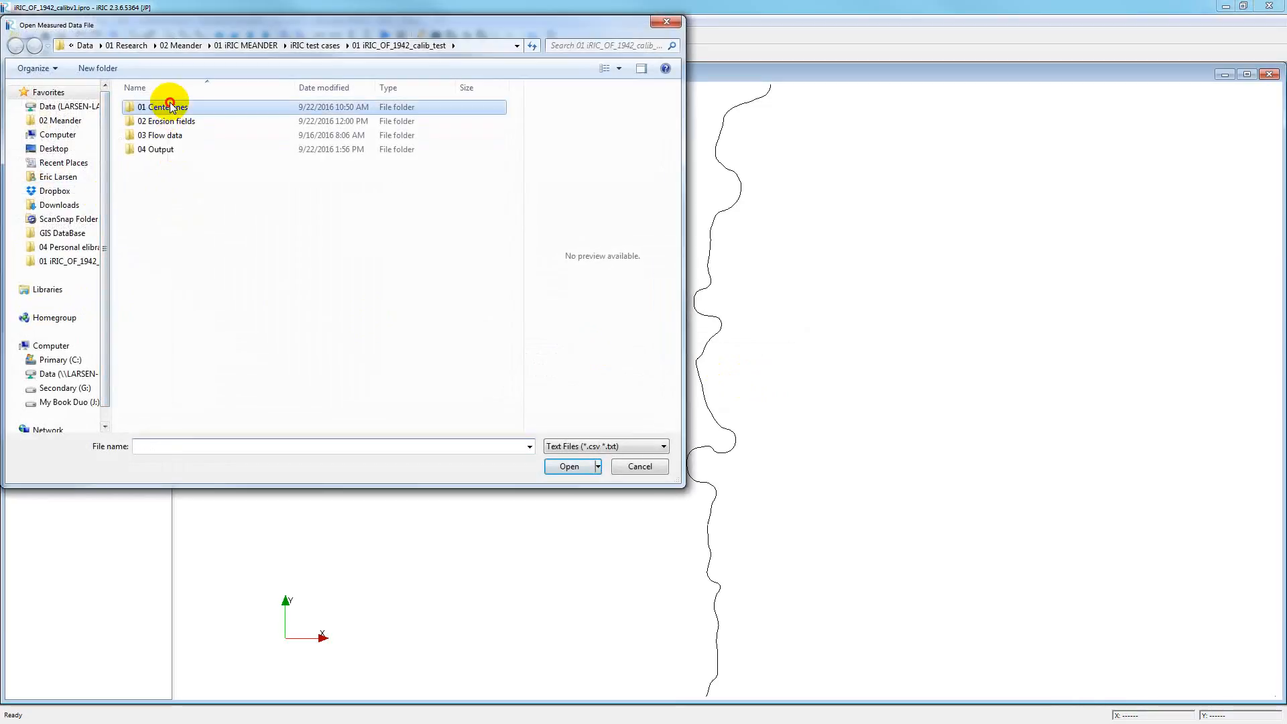
pyautogui.click(179, 110)
pyautogui.doubleClick(179, 110)
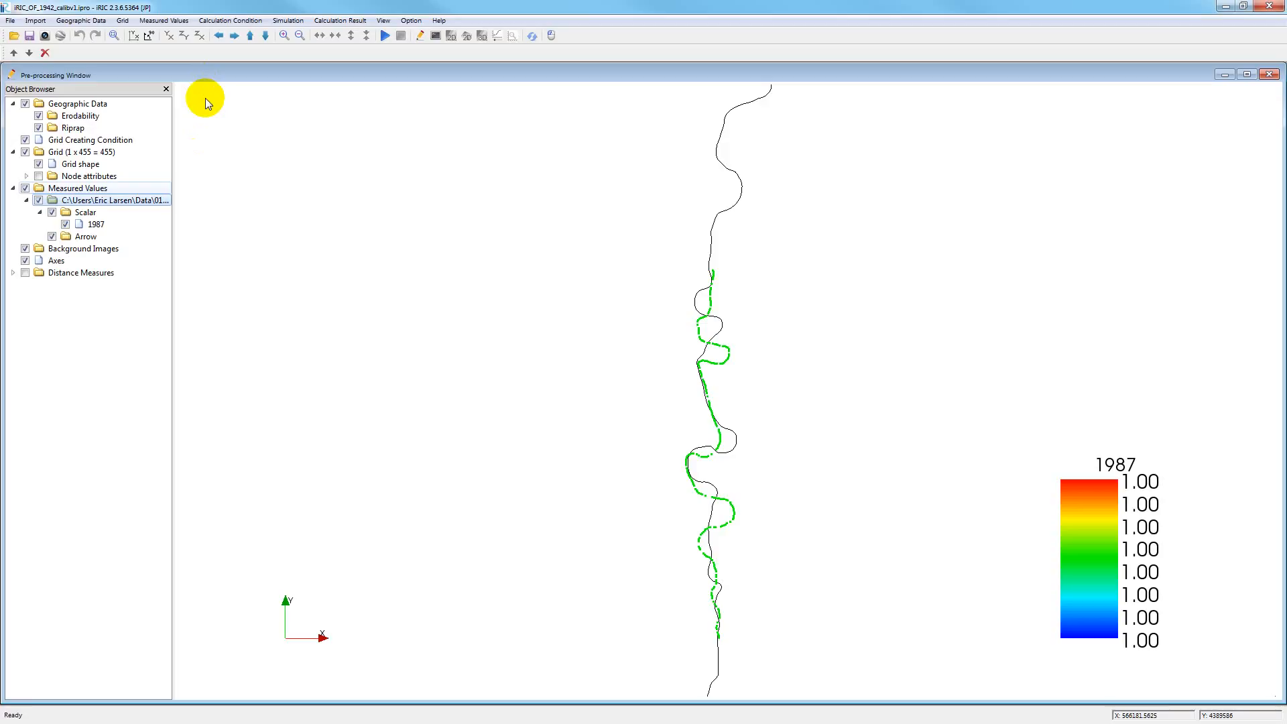
# Open the calculation conditions and review the Computational, Hydraulic, Flow, Smoothing and Adjust Cf settings
pyautogui.click(258, 25)
pyautogui.click(252, 34)
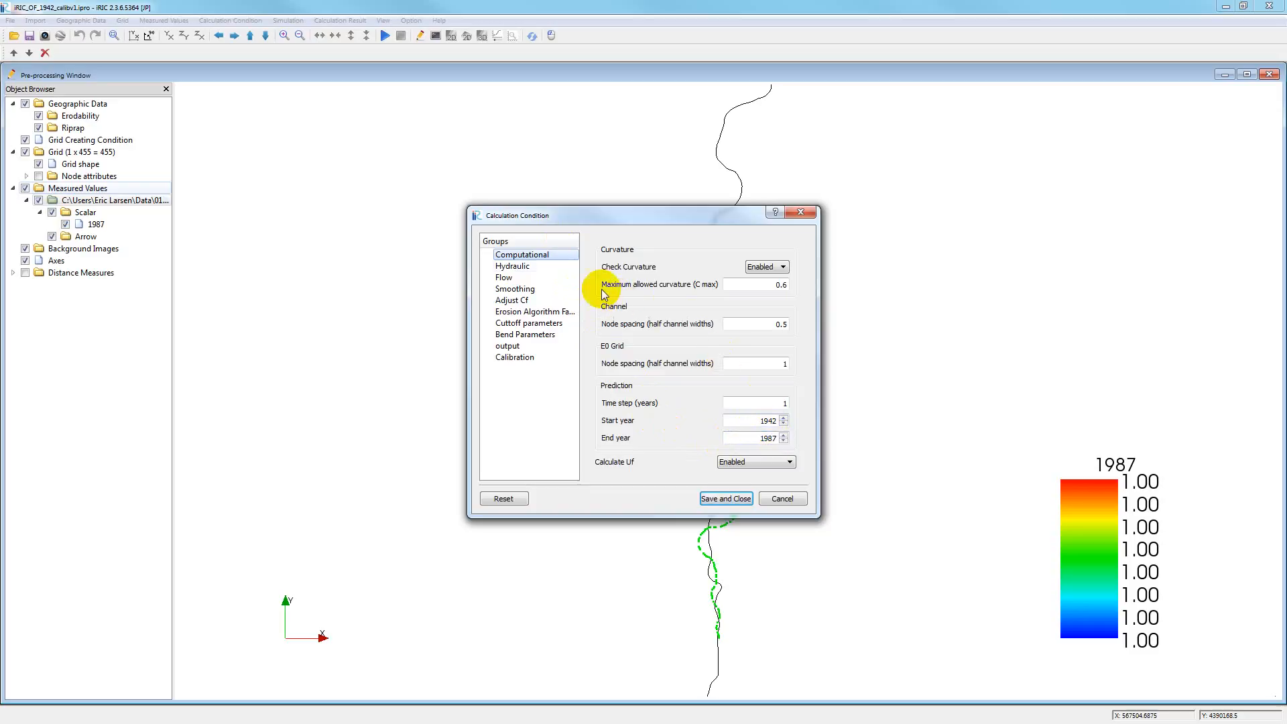
pyautogui.click(559, 266)
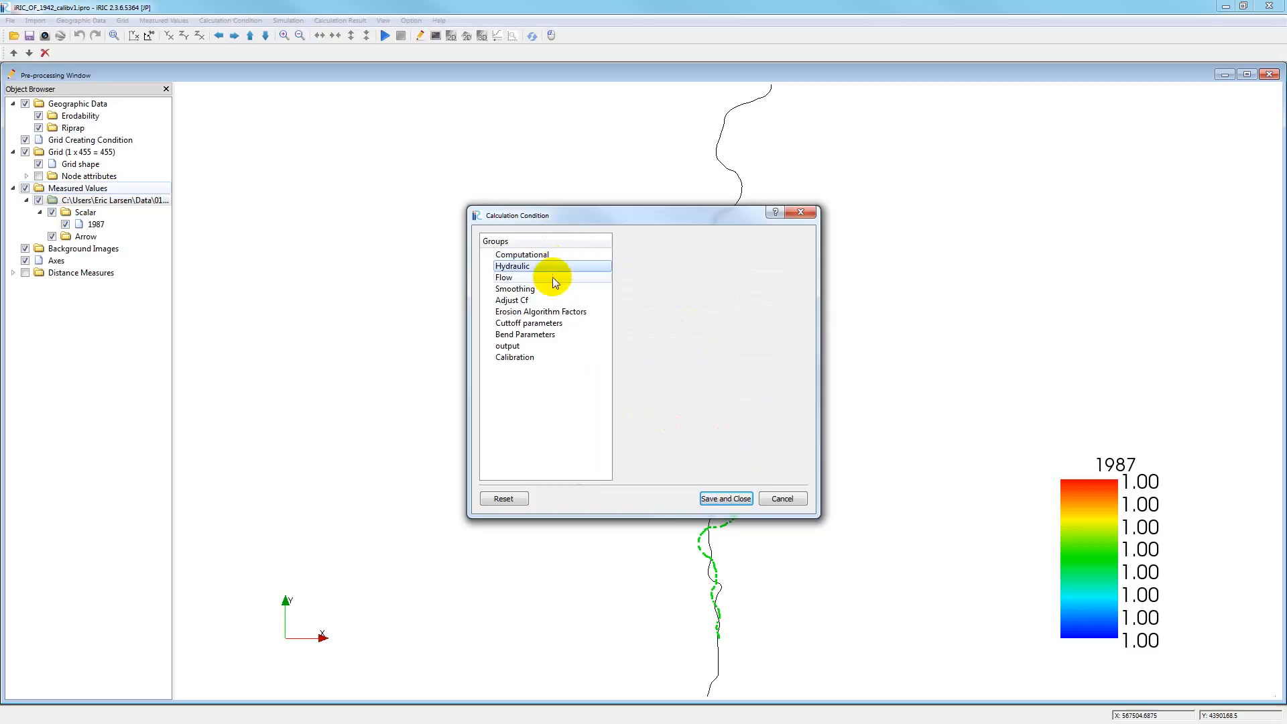
pyautogui.click(552, 279)
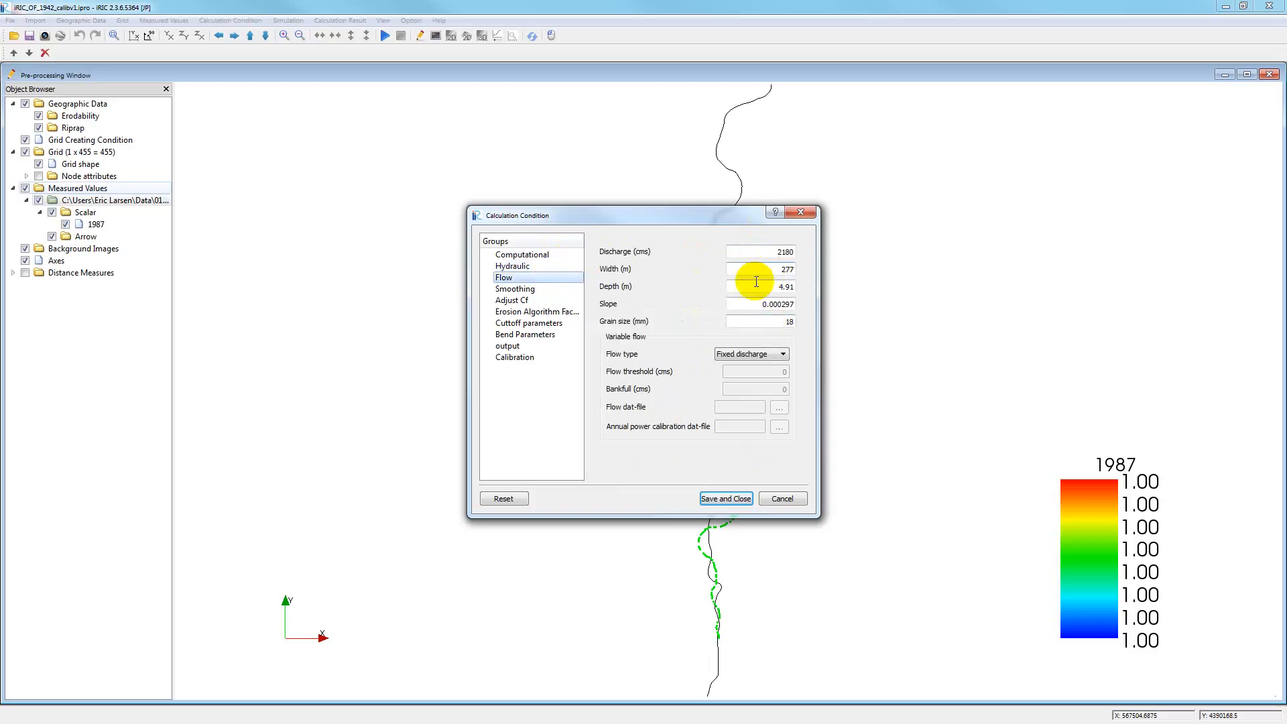
pyautogui.click(567, 290)
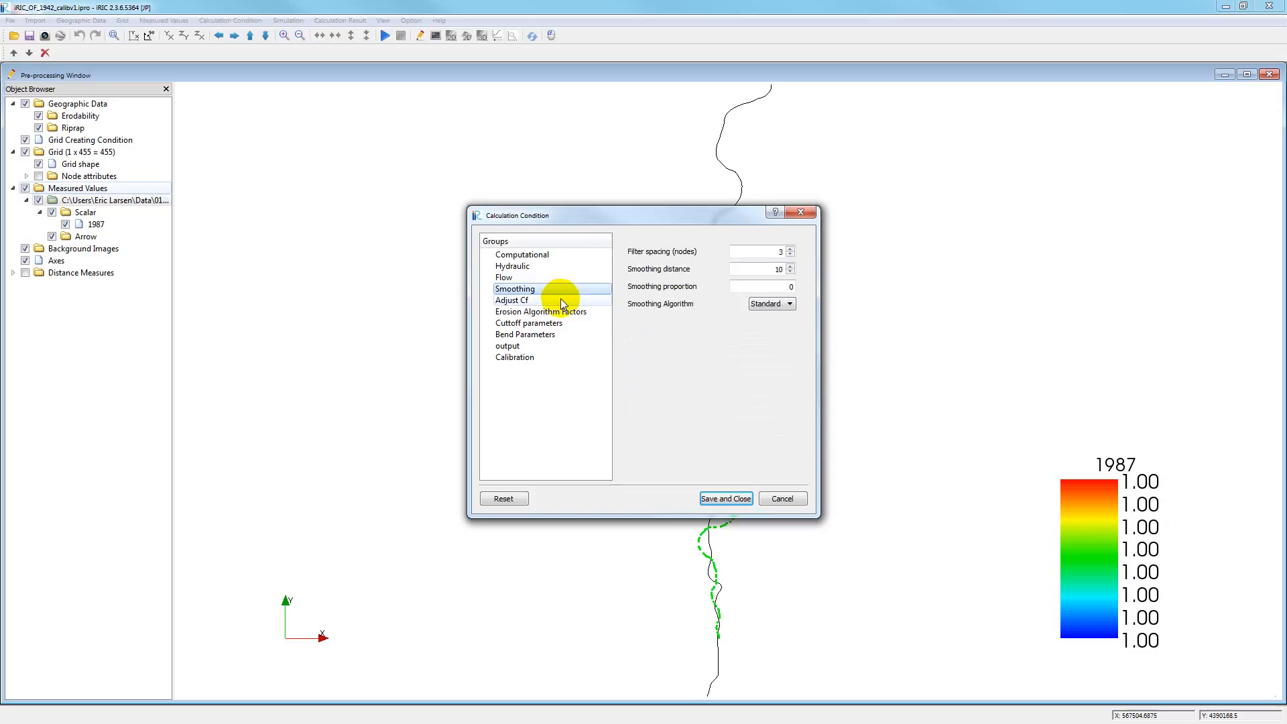
pyautogui.click(560, 300)
pyautogui.click(788, 266)
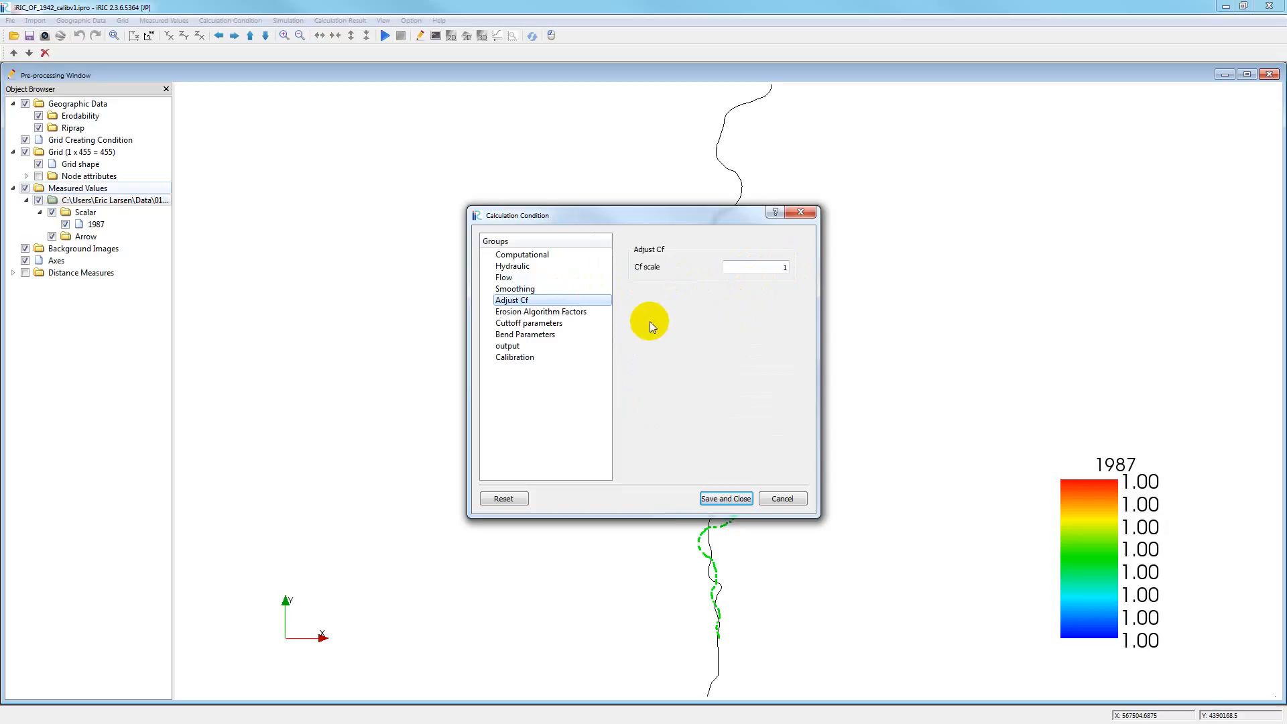
# Switch the erodibility type in the erosion algorithm factors to Fixed Fd and back to Polygon erodibility map
pyautogui.click(566, 316)
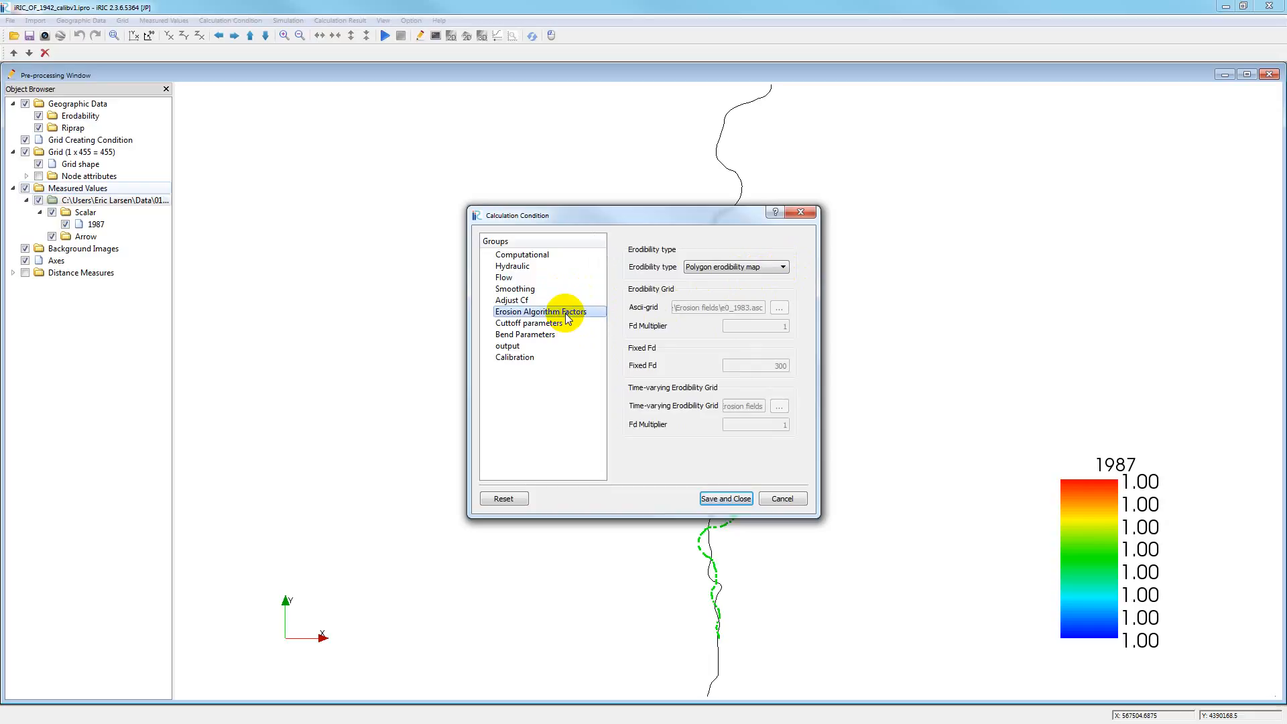
pyautogui.click(777, 267)
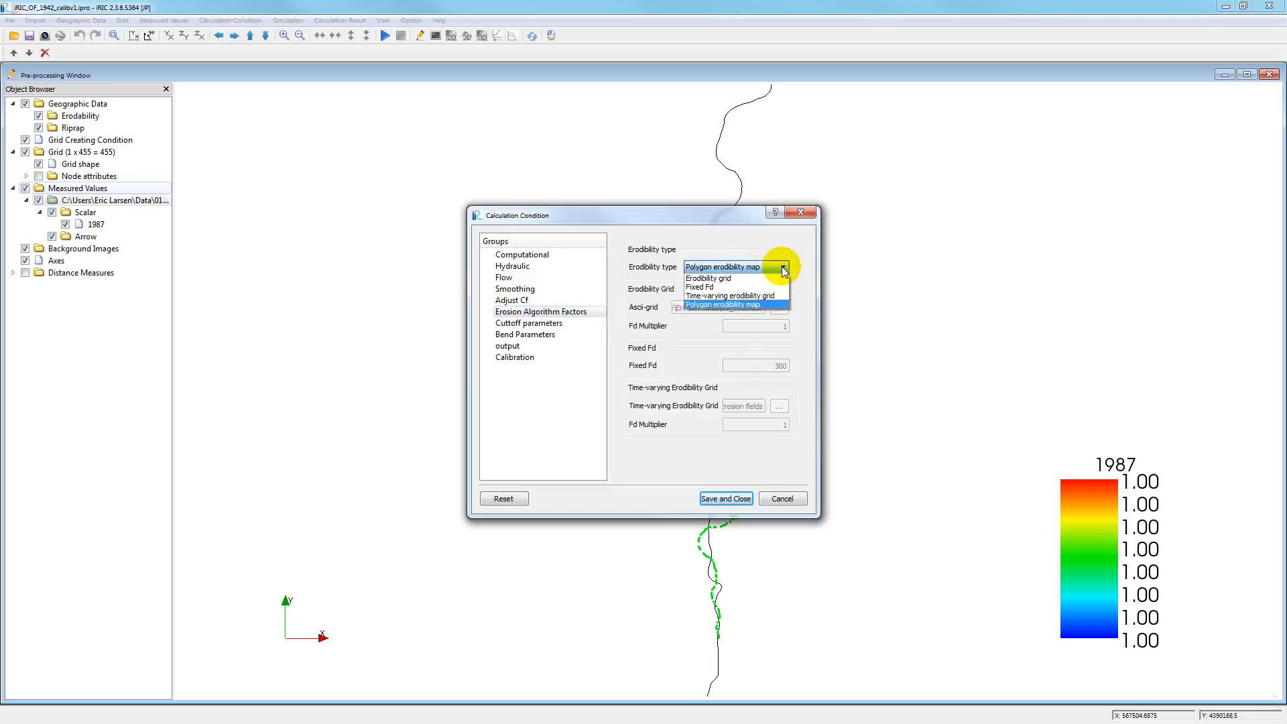
pyautogui.click(722, 287)
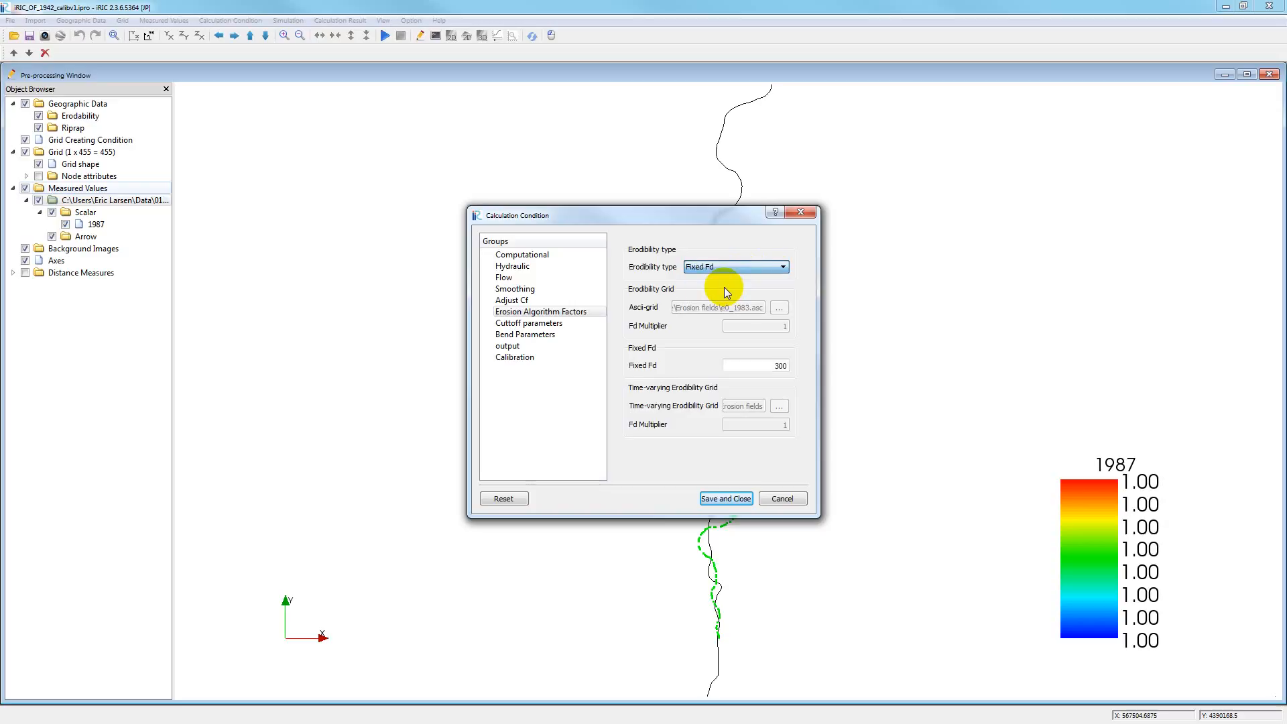
pyautogui.click(782, 268)
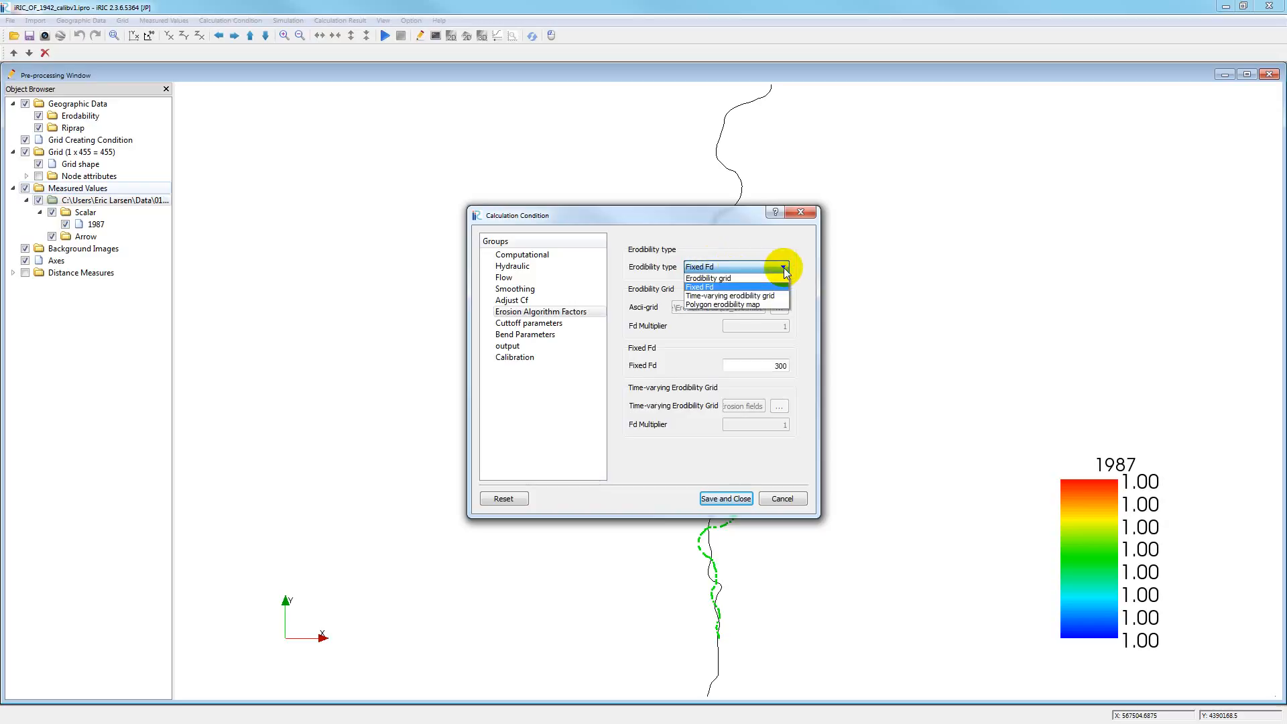
pyautogui.click(752, 304)
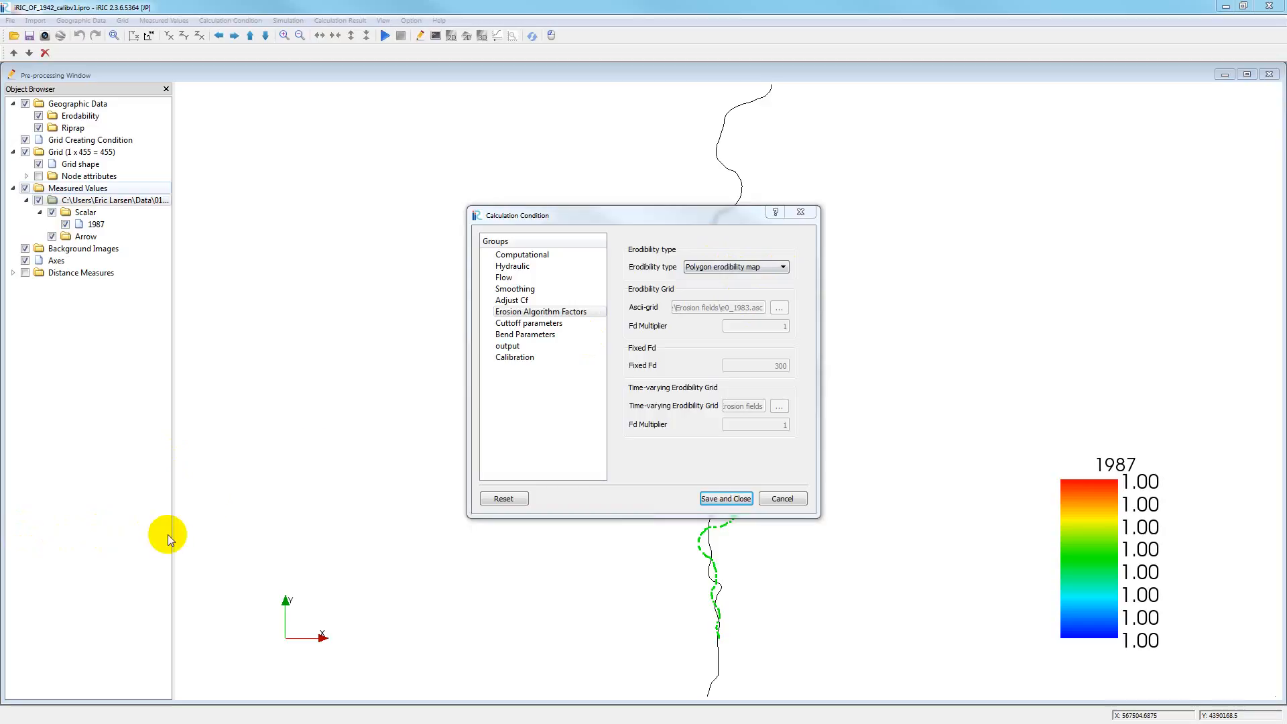
pyautogui.click(787, 267)
pyautogui.click(786, 266)
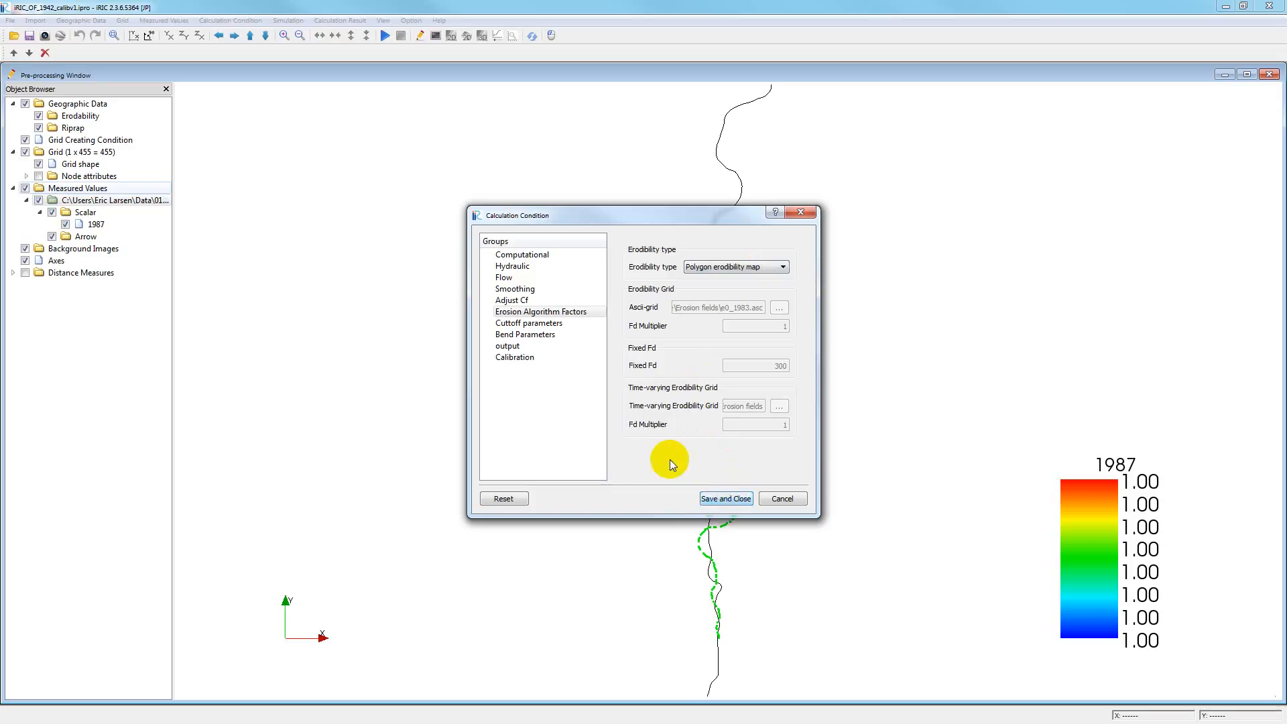
# Review the cutoff parameters, bend parameters and calibration file settings
pyautogui.click(537, 326)
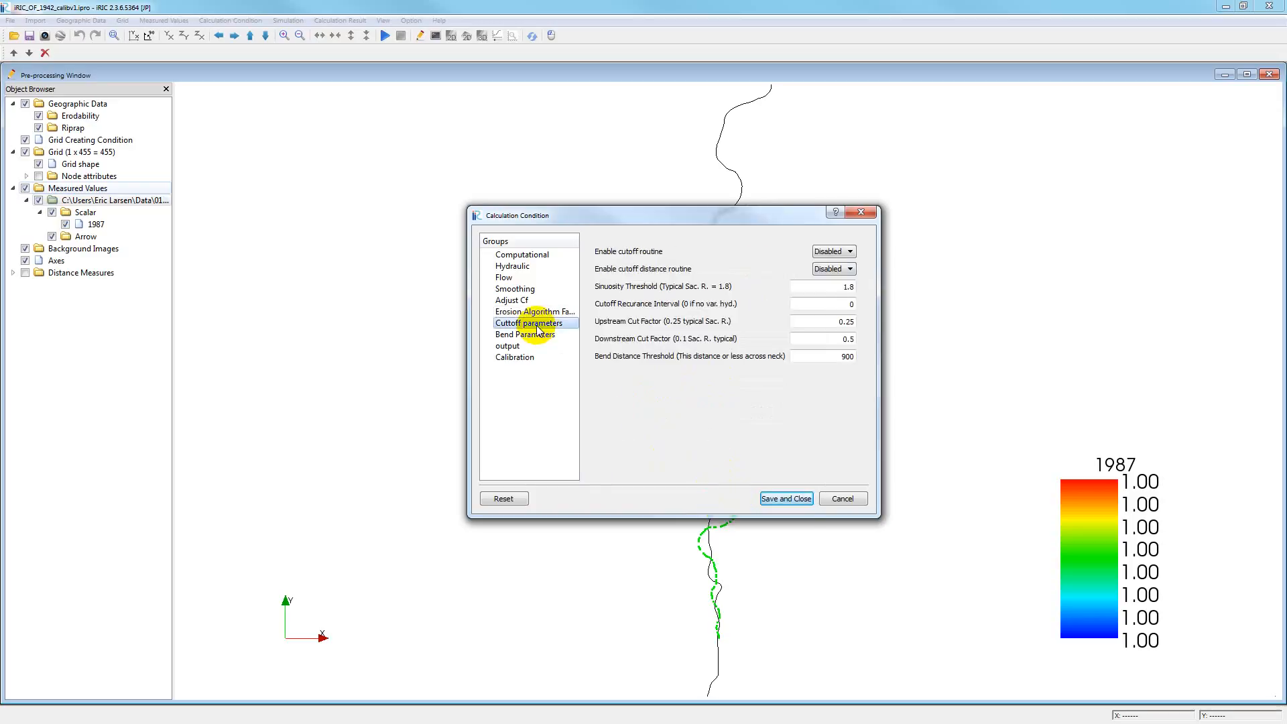
pyautogui.click(537, 337)
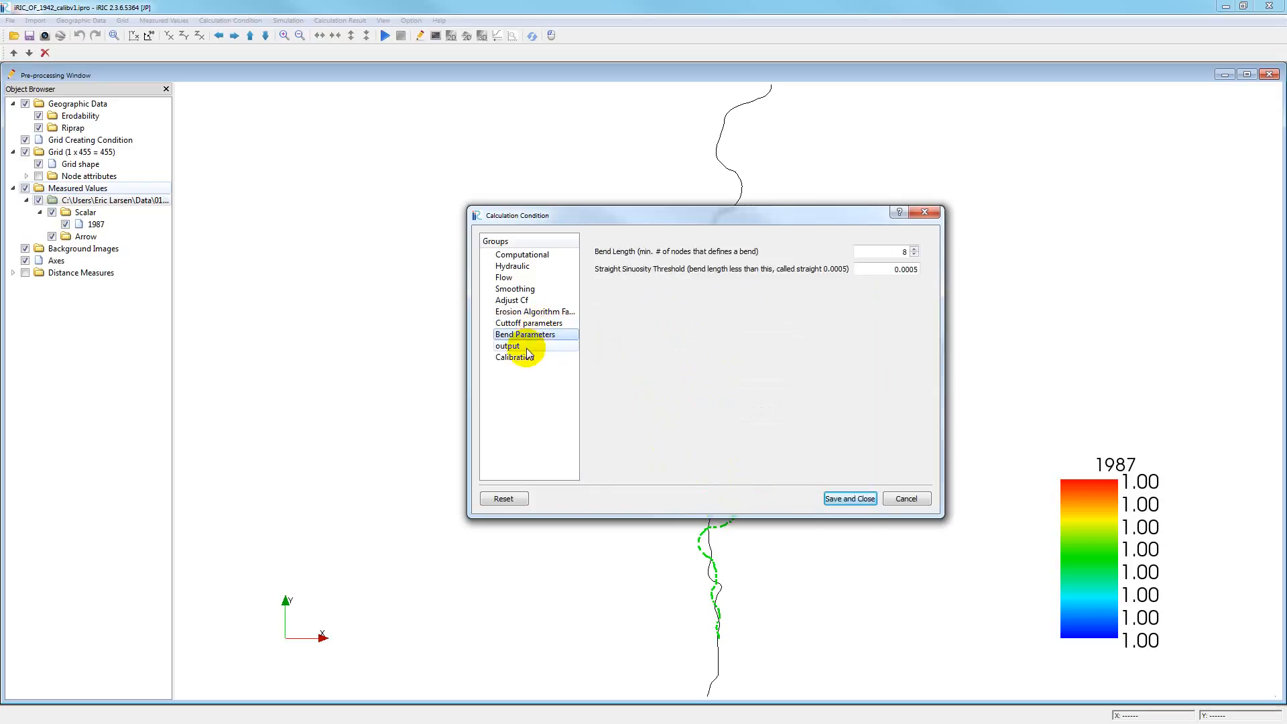
pyautogui.click(525, 357)
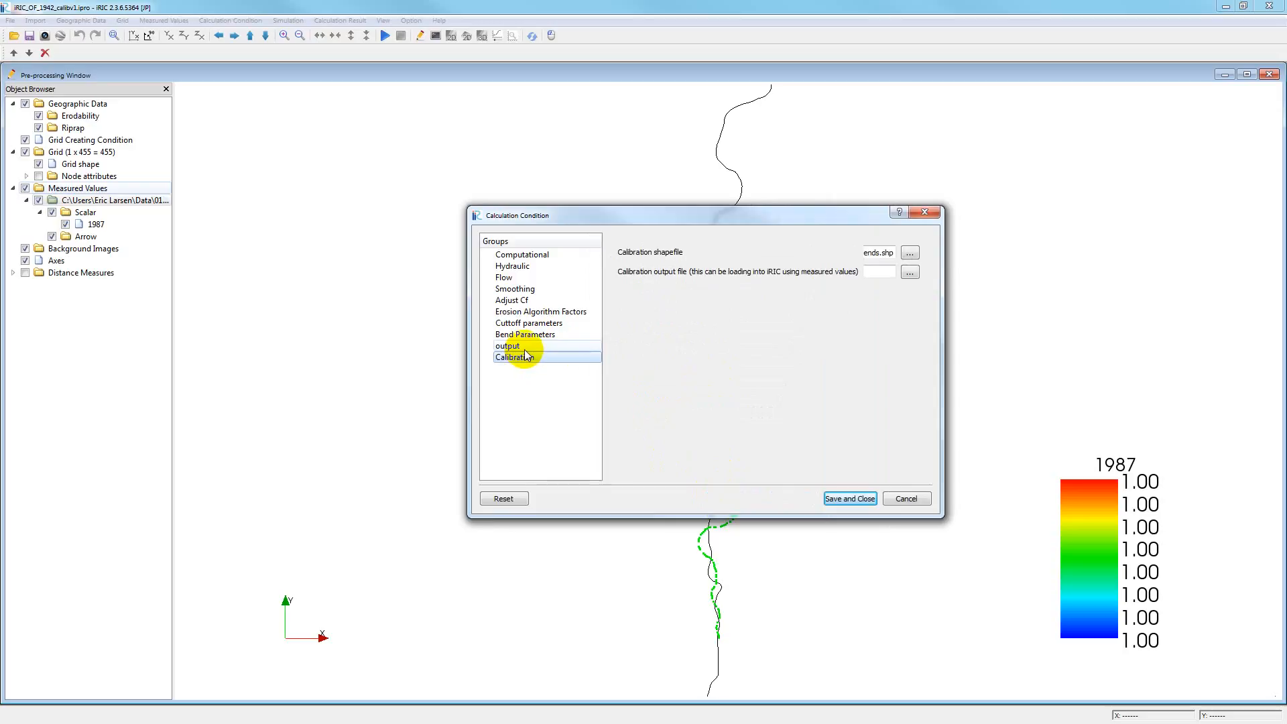
# Browse for the output folder and copy the name of the existing folder iRIC_OF_1942_calib_OUTPUT_v1
pyautogui.click(525, 350)
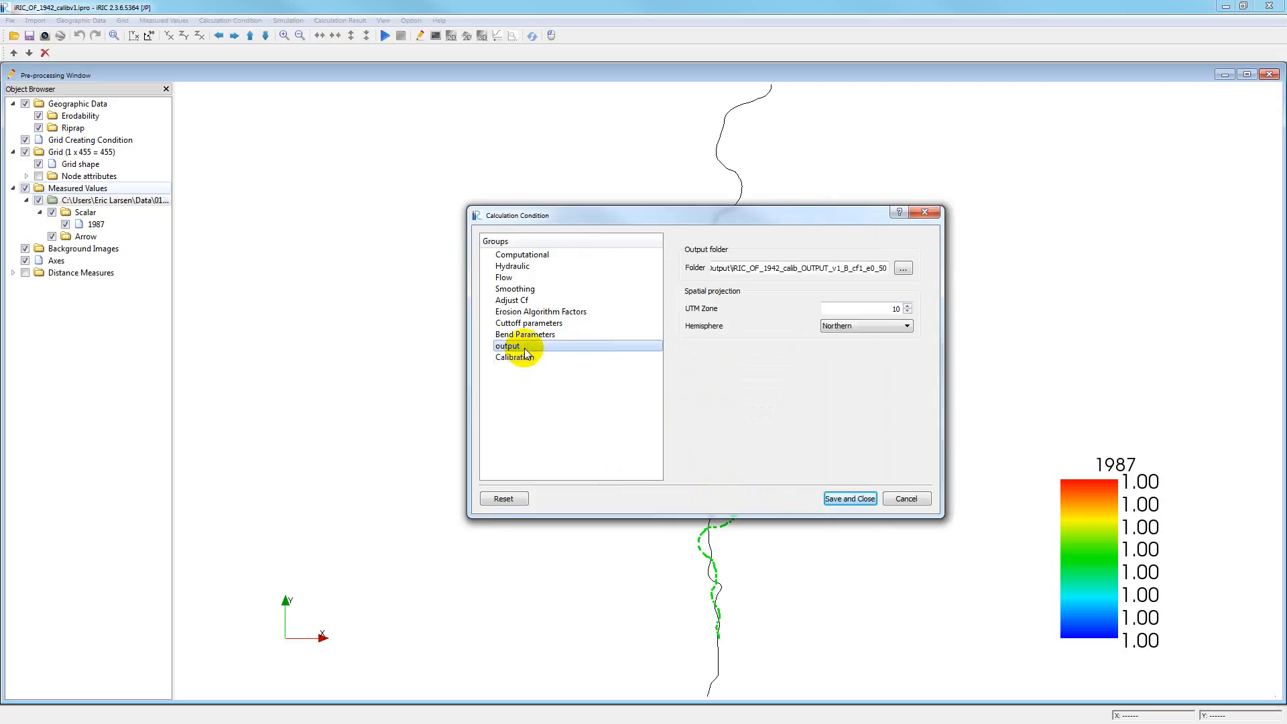
pyautogui.click(903, 268)
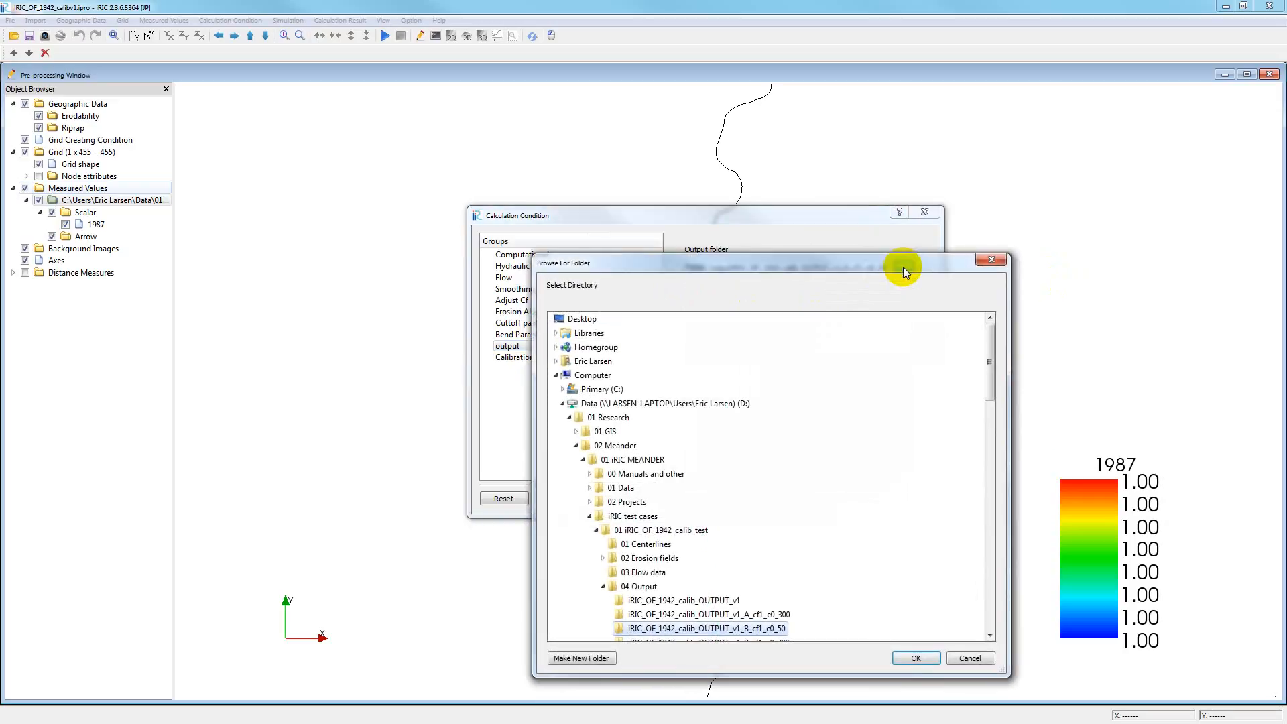
pyautogui.scroll(-2, 918, 401)
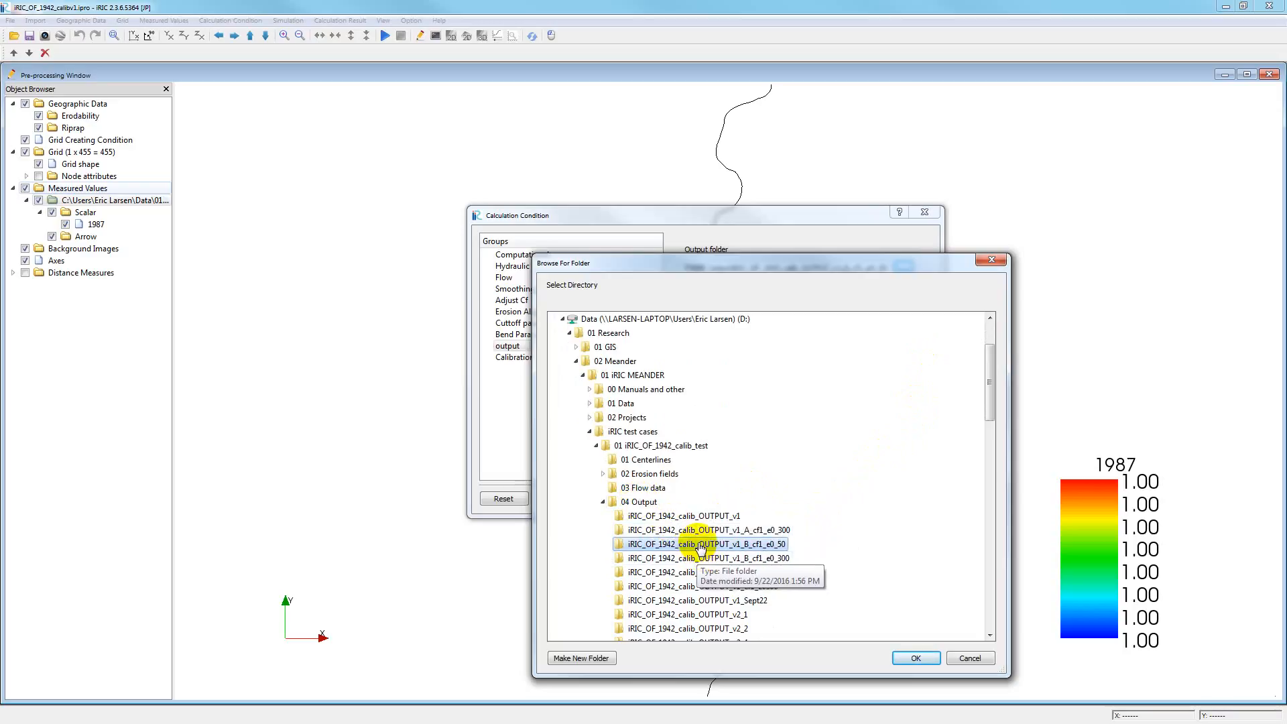
pyautogui.click(696, 519)
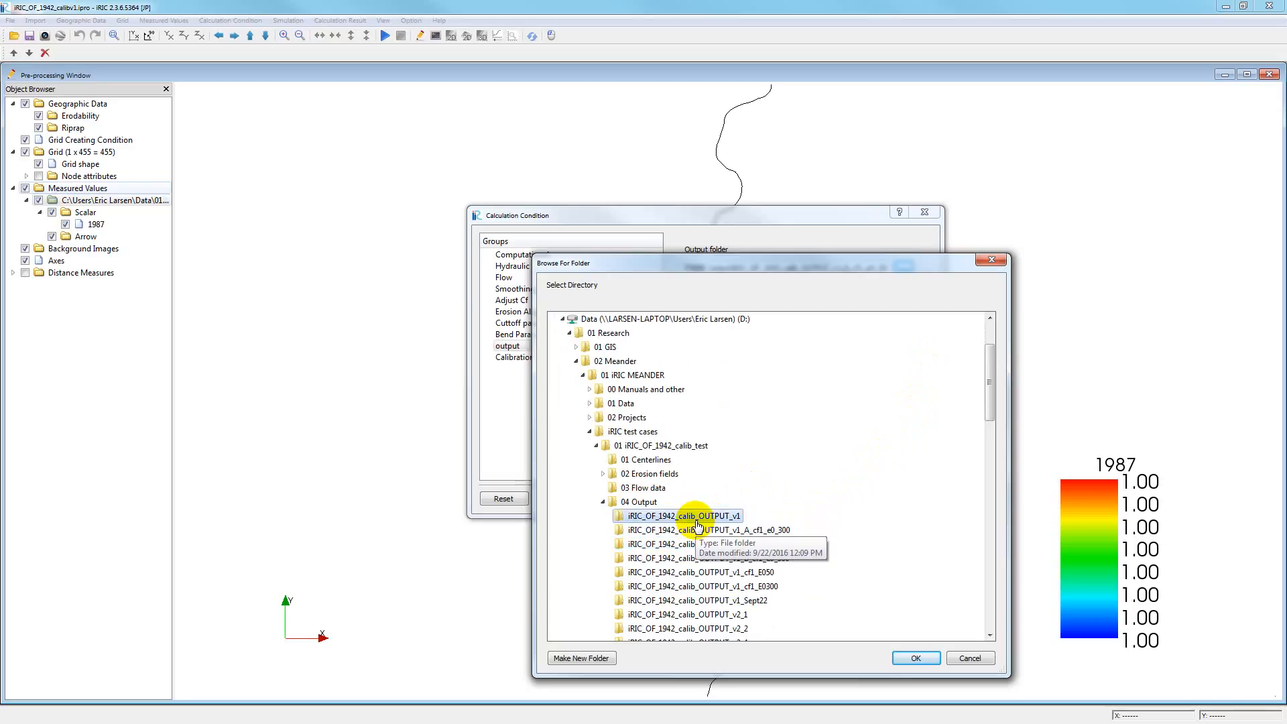
pyautogui.rightClick(697, 525)
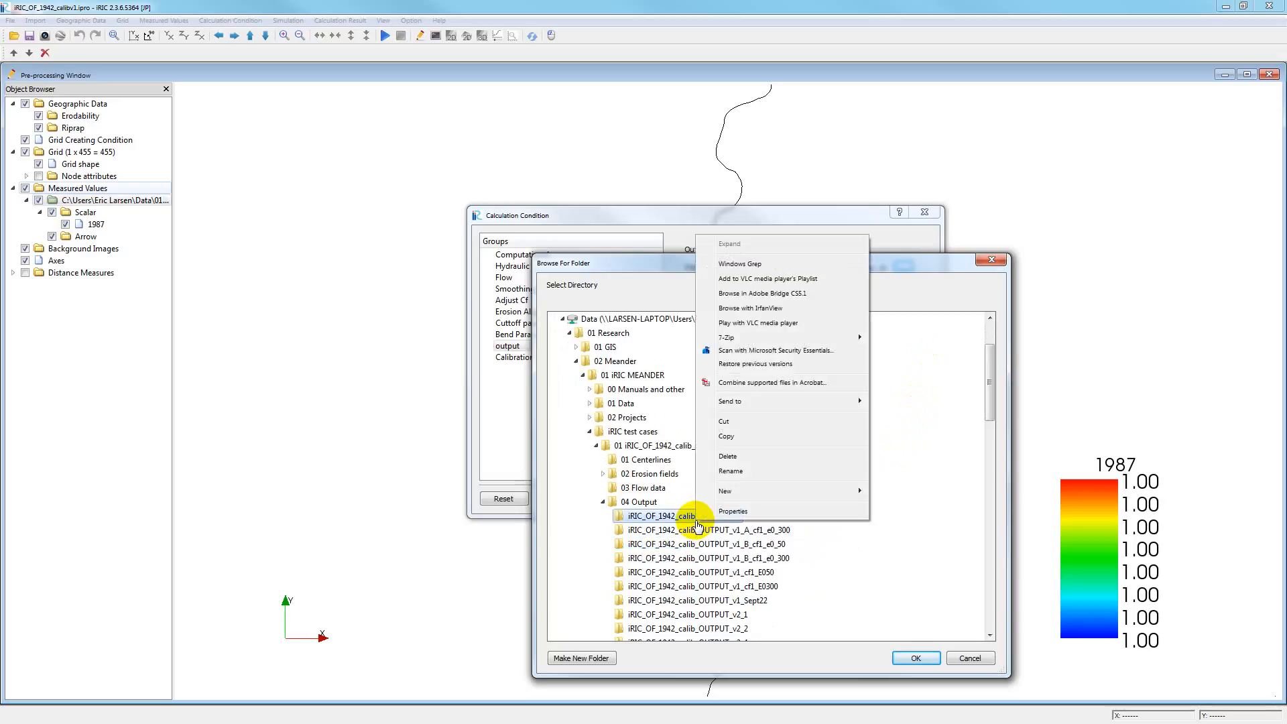
pyautogui.click(731, 471)
pyautogui.hotkey('ctrl', 'c')
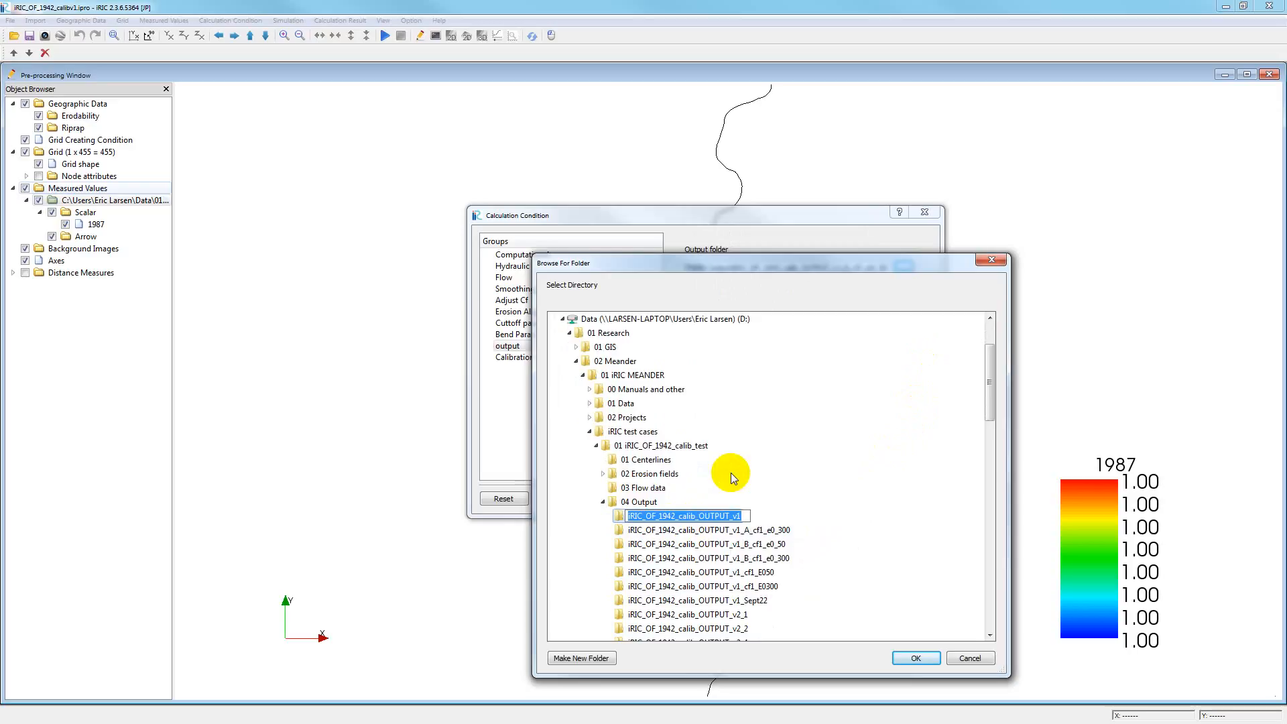
# Save the calculation conditions with a new output folder named iRIC_OF_1942_calib_OUTPUT_v1_video_cf1_e0_300 inside 04 Output
pyautogui.click(650, 501)
pyautogui.rightClick(652, 499)
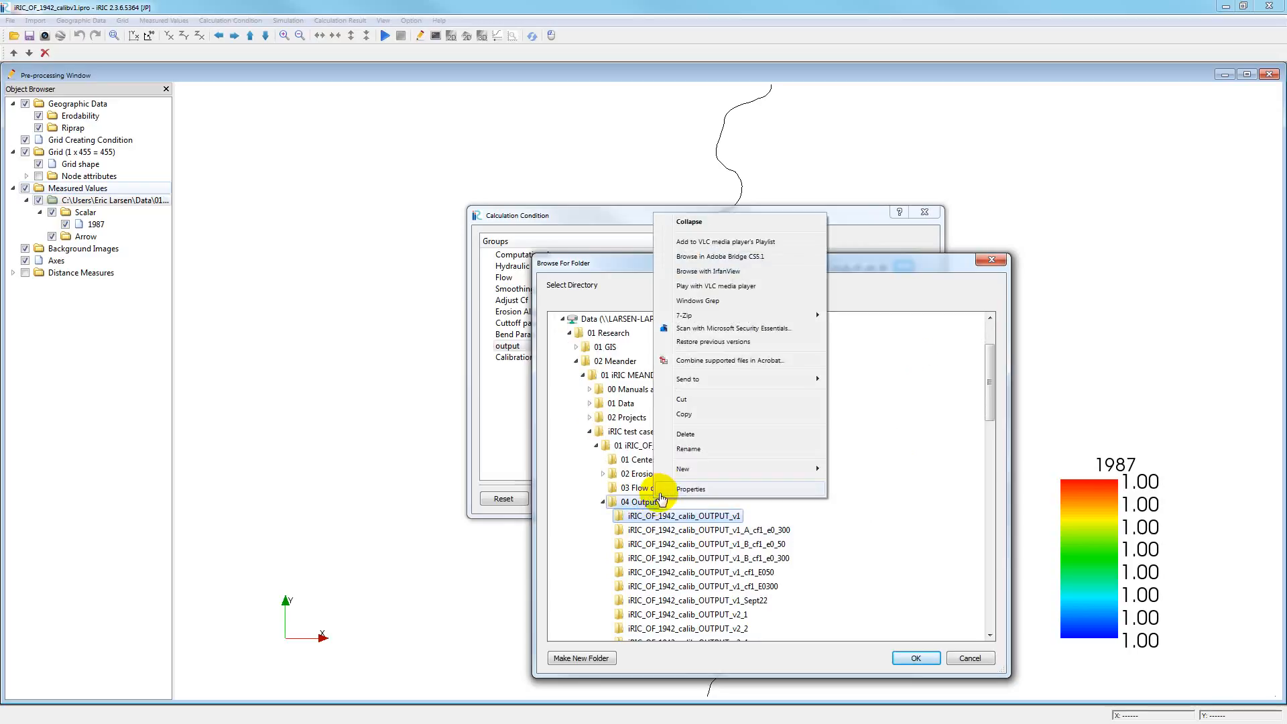
pyautogui.moveTo(706, 476)
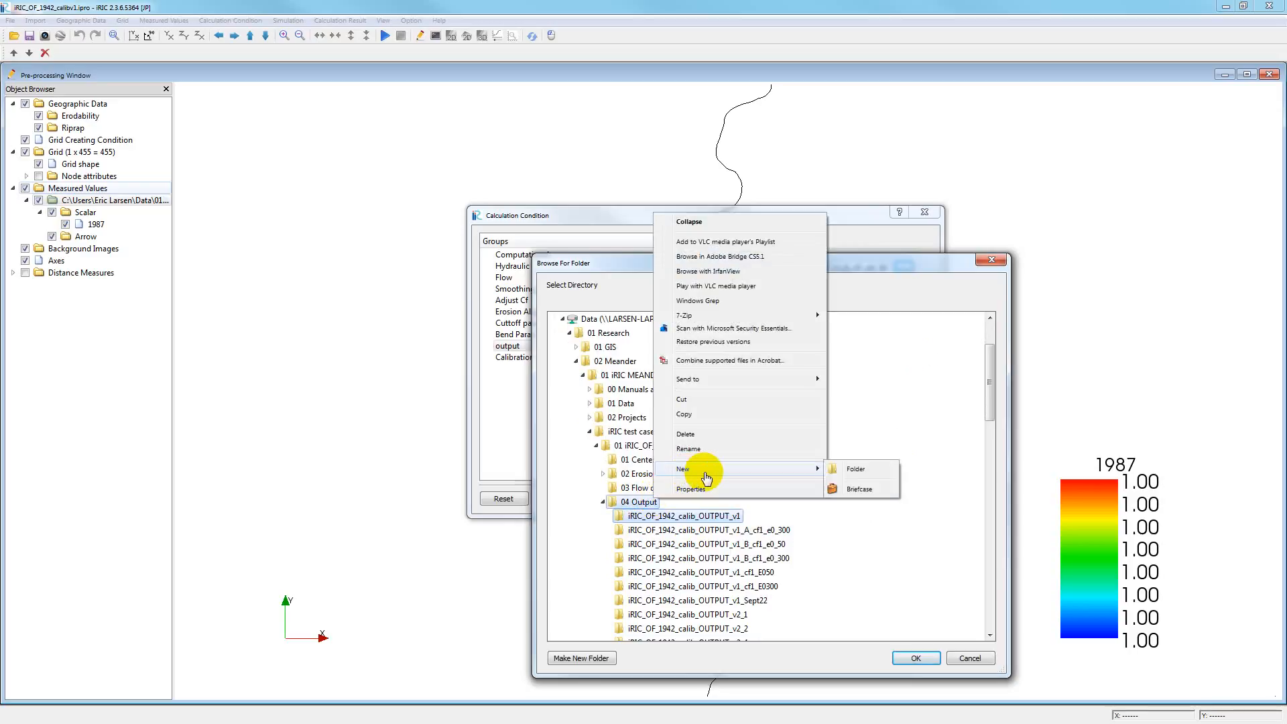
pyautogui.click(841, 468)
pyautogui.hotkey('ctrl', 'v')
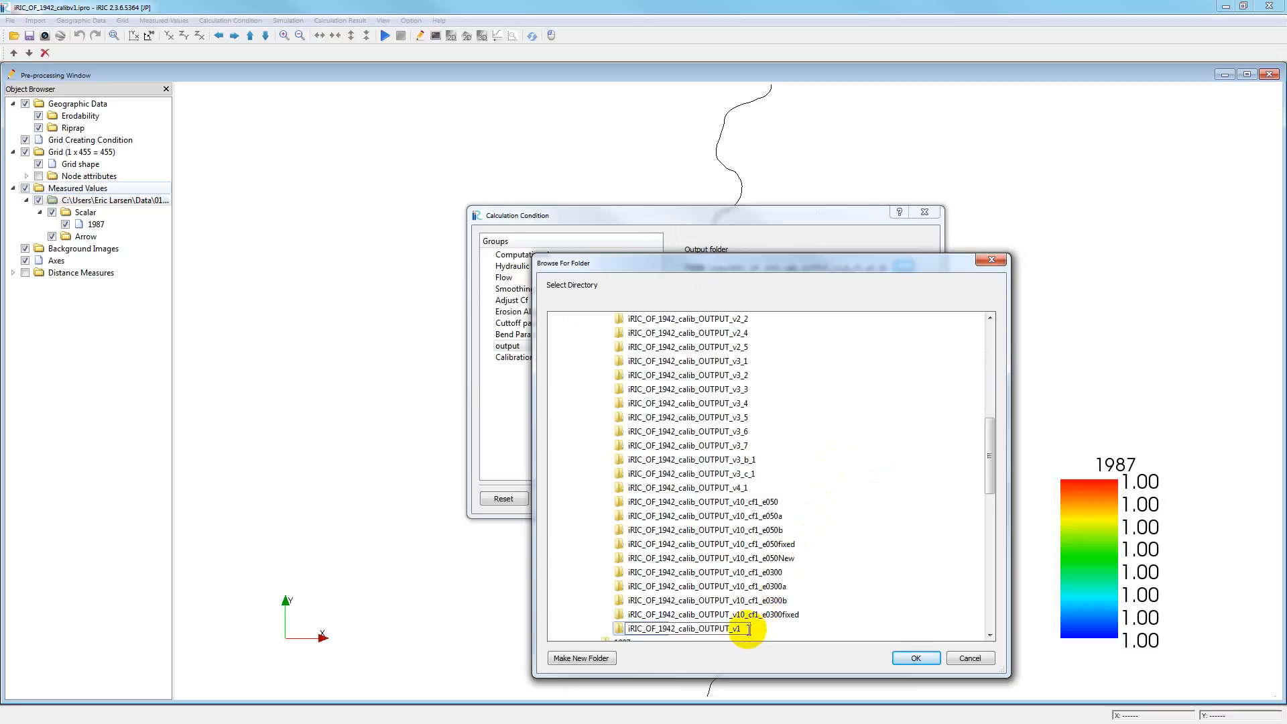
pyautogui.write('_video')
pyautogui.write('_cf1_e0_300')
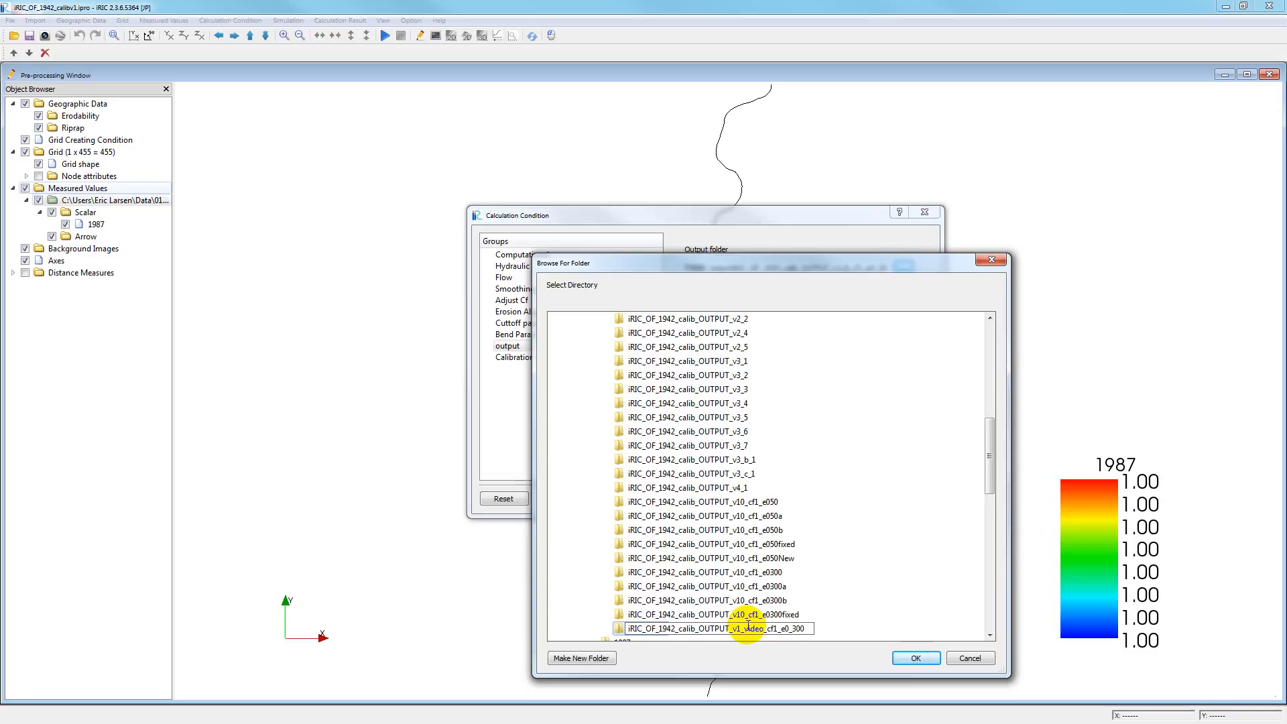
pyautogui.click(933, 660)
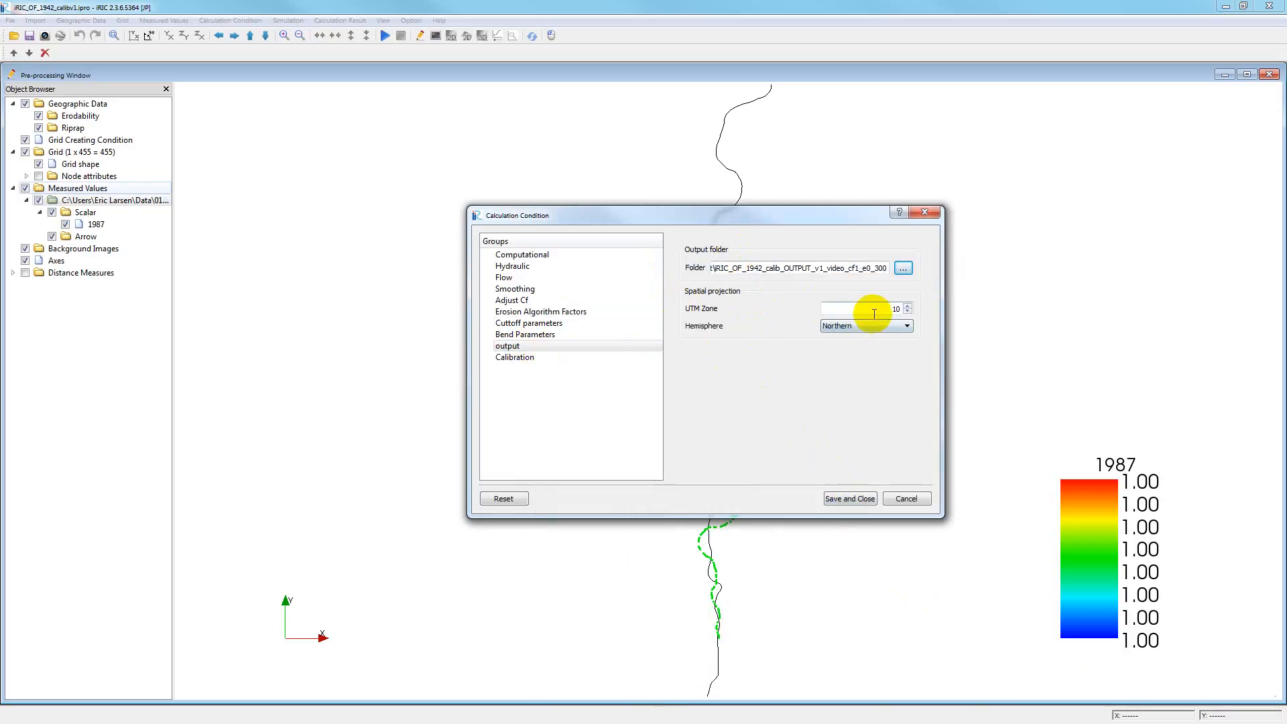
pyautogui.click(865, 501)
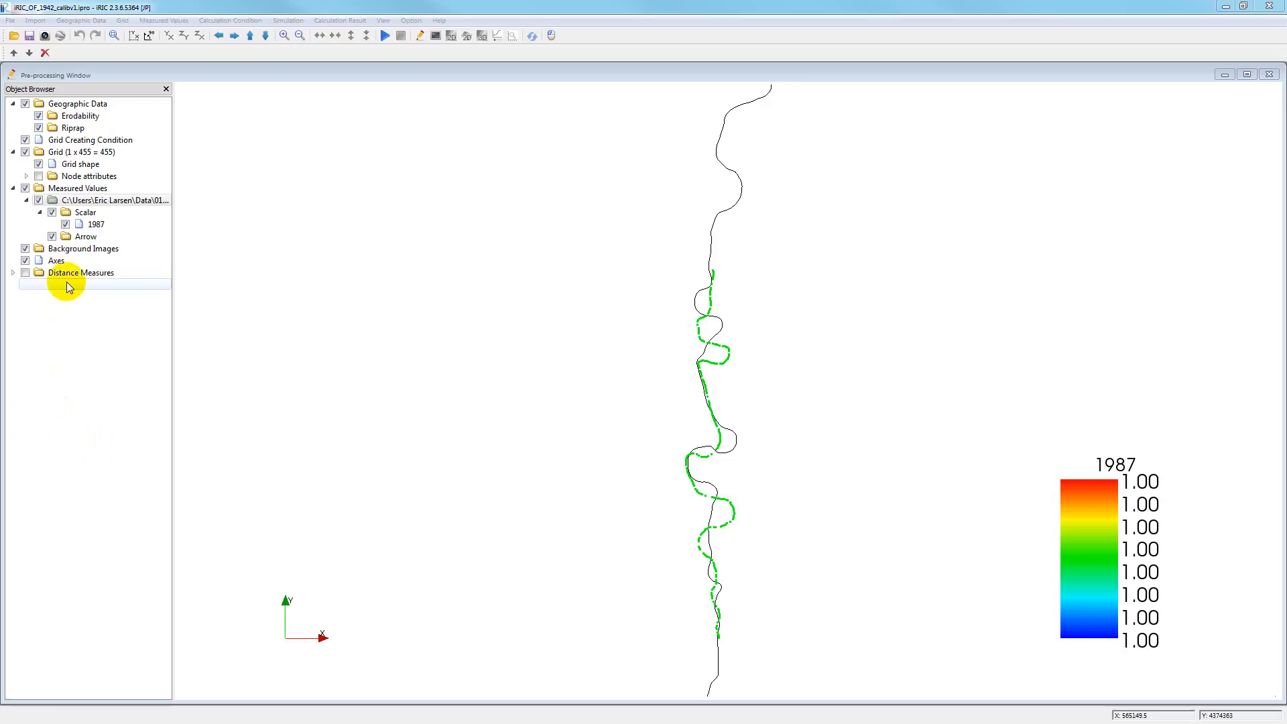
pyautogui.click(57, 107)
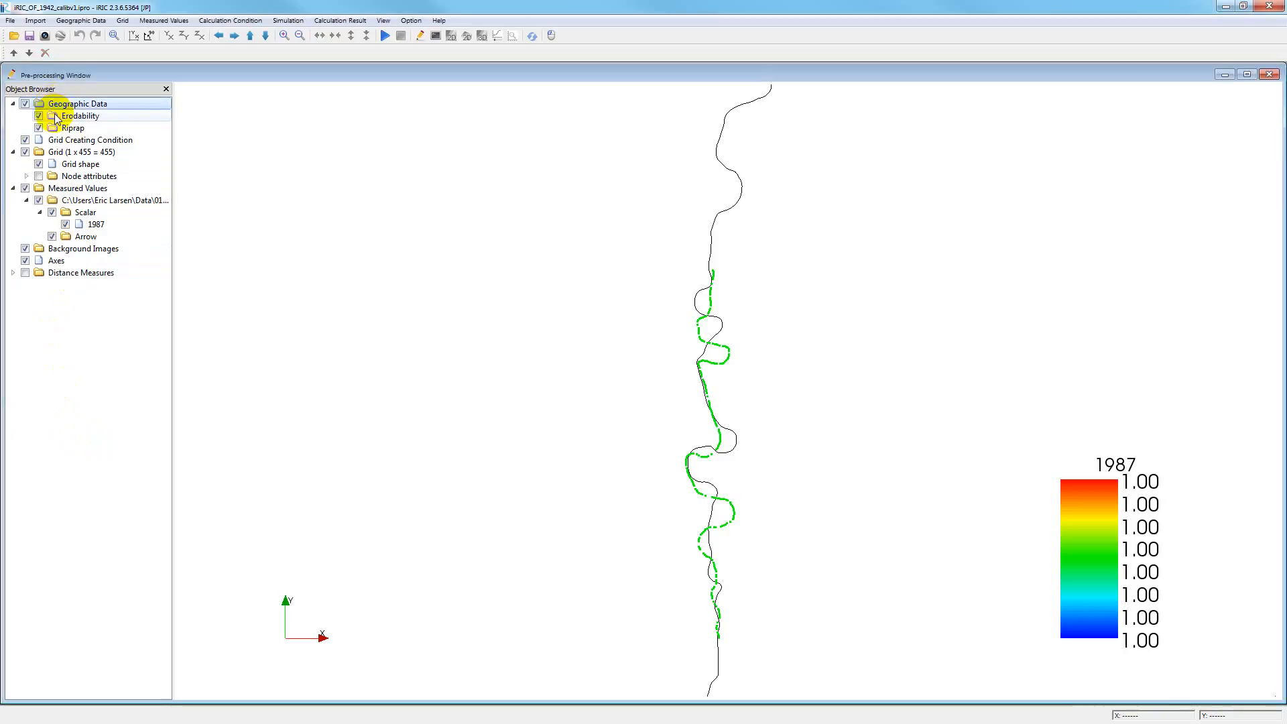
pyautogui.click(56, 118)
pyautogui.click(58, 126)
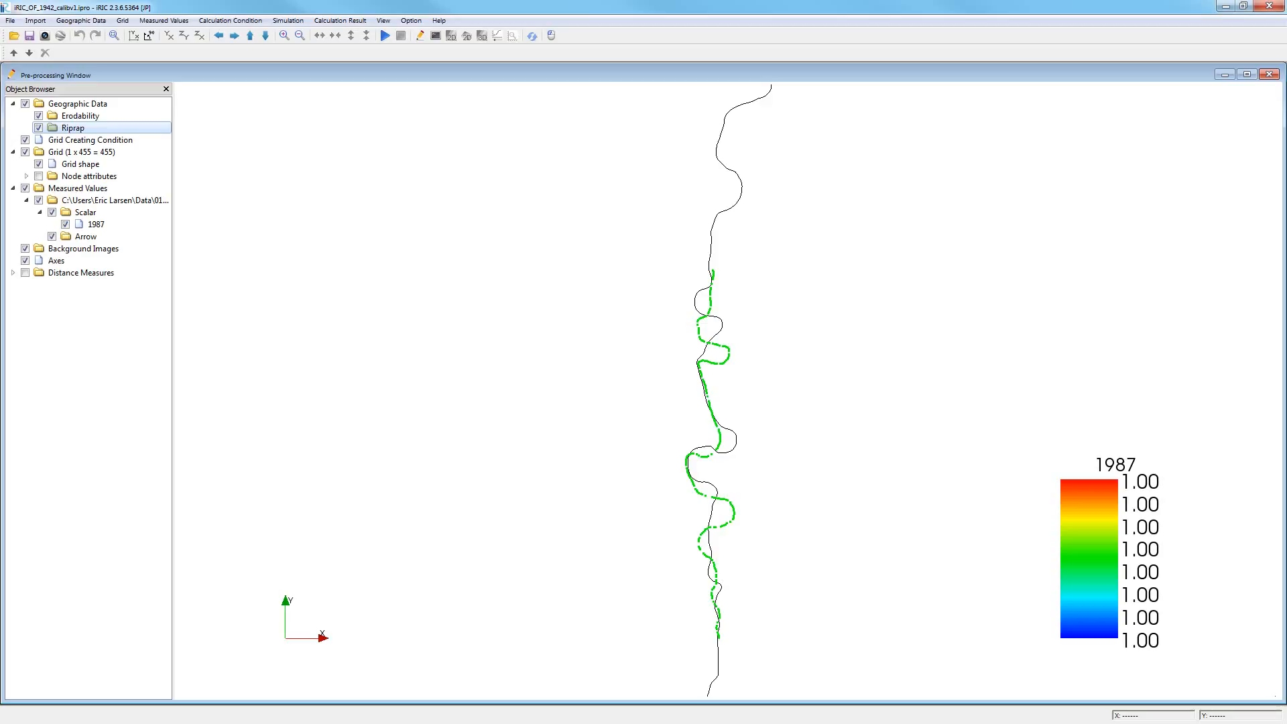
# Add an Erodability polygon as a four-corner box around the whole river centerline, about 12,800 units wide in X and 26,800 in Y
pyautogui.click(106, 116)
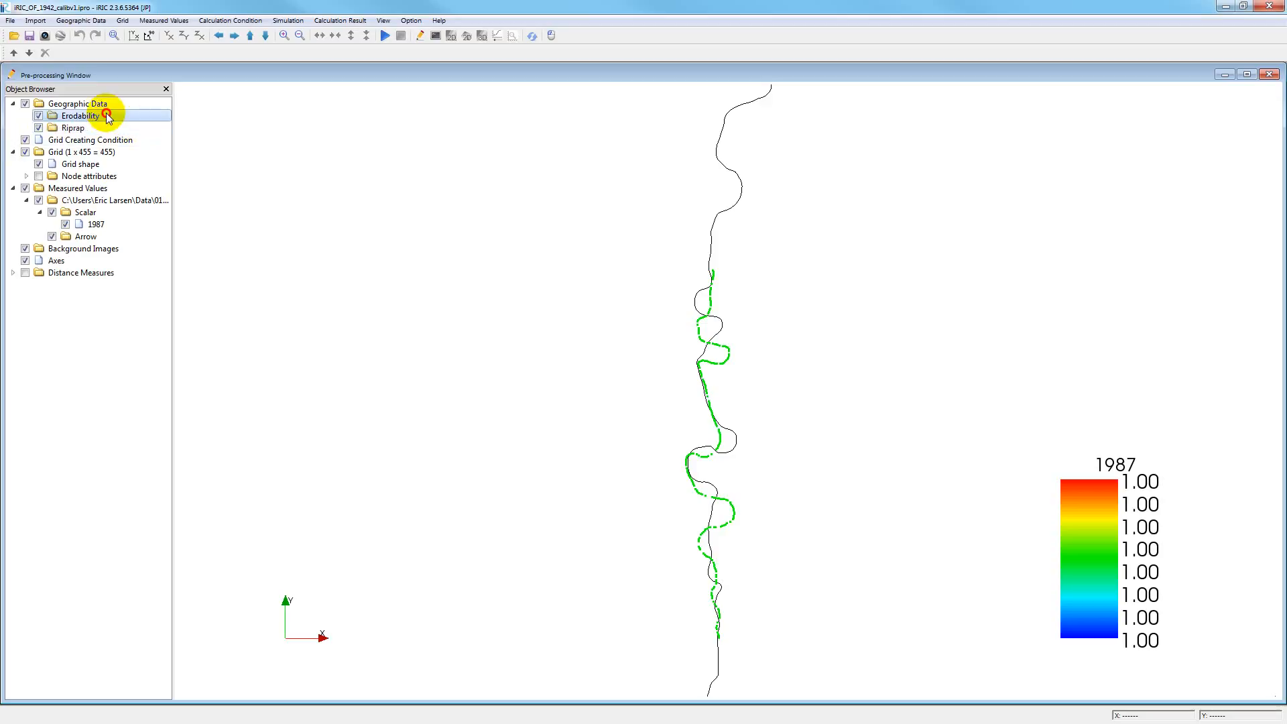
pyautogui.rightClick(108, 118)
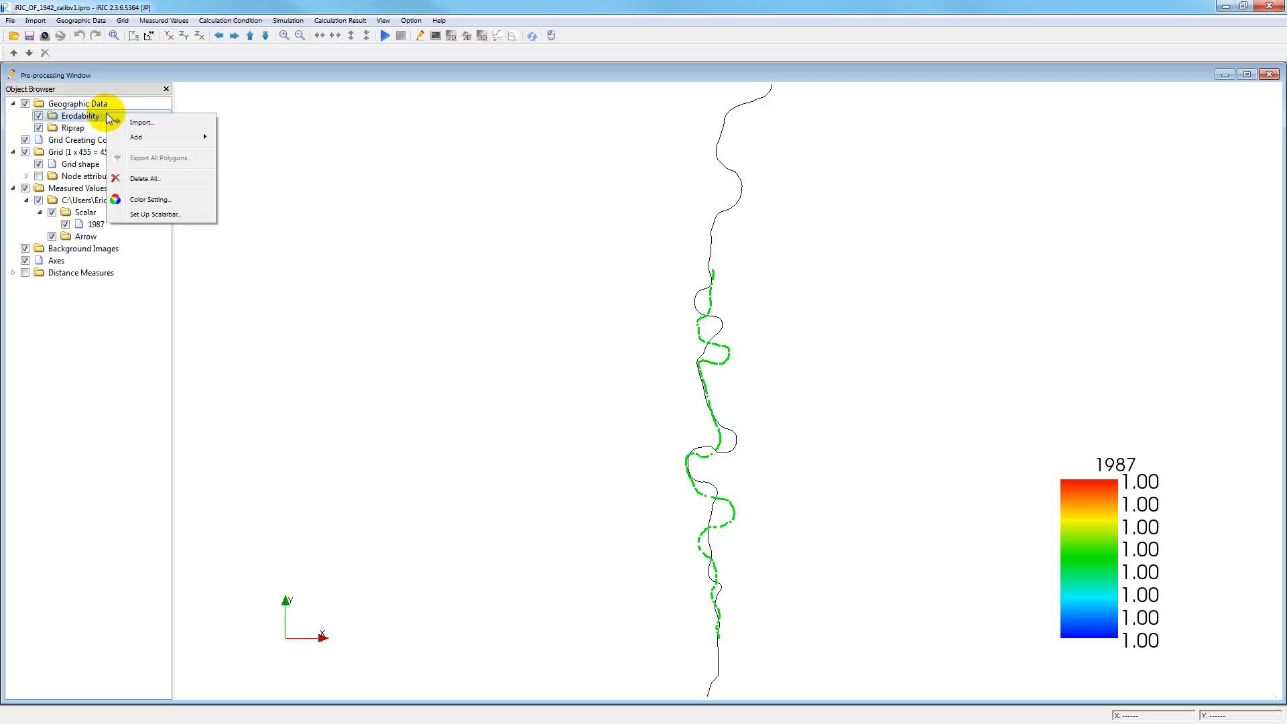
pyautogui.moveTo(131, 137)
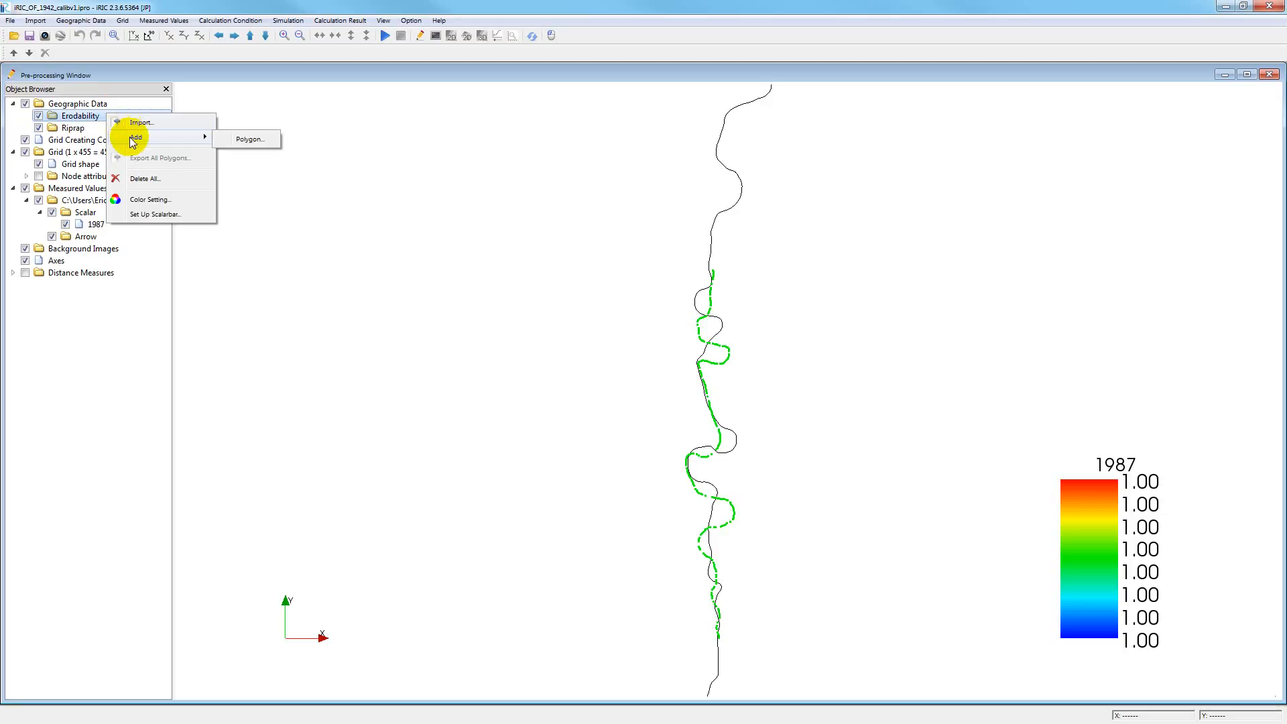
pyautogui.click(260, 139)
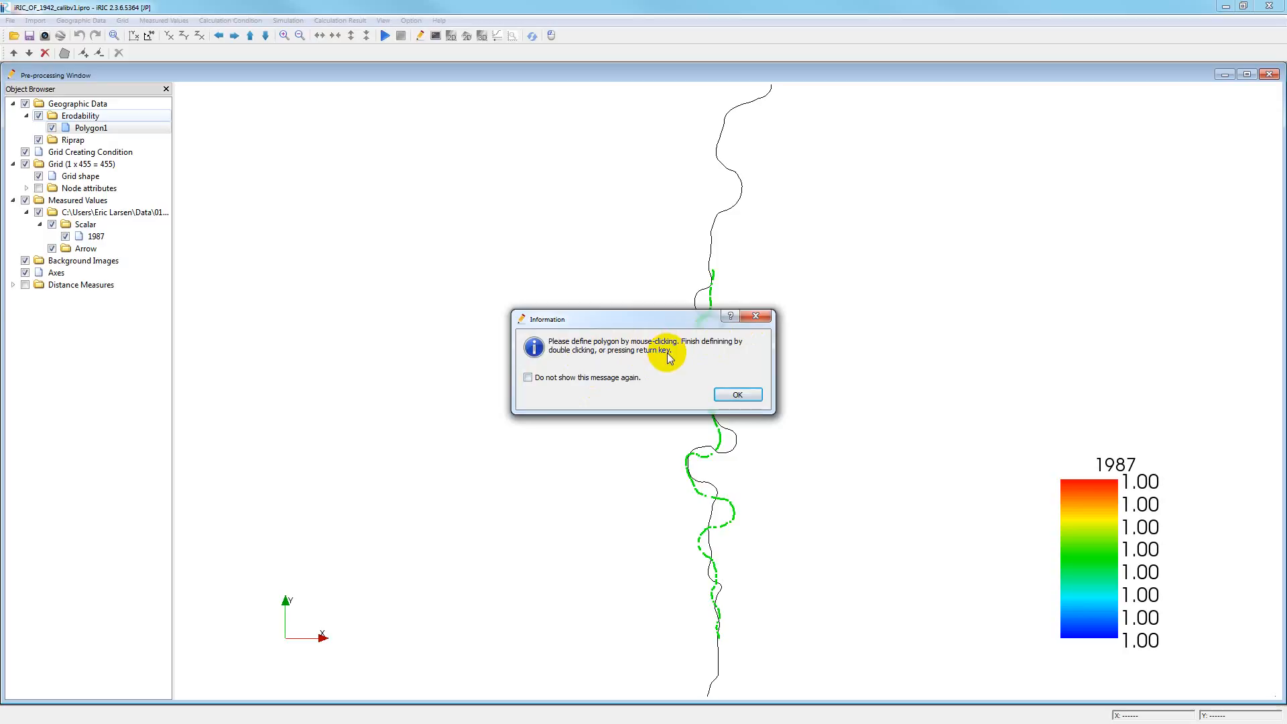
pyautogui.click(736, 394)
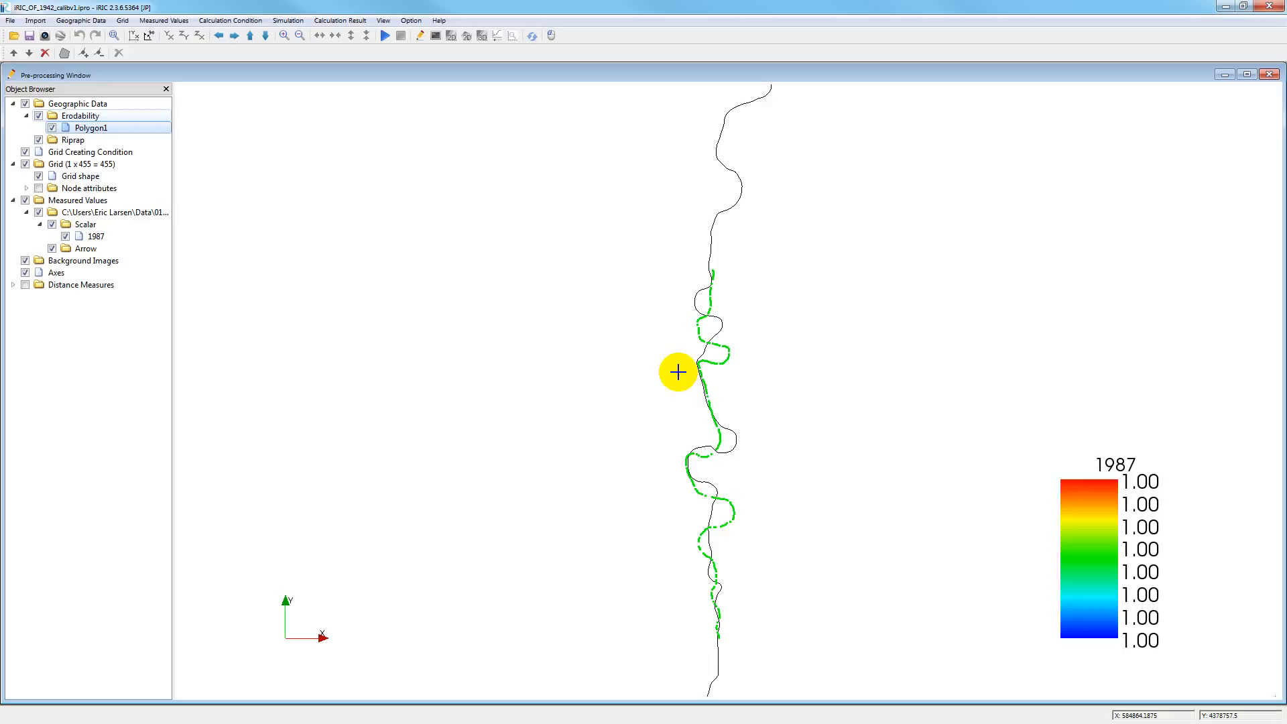
pyautogui.scroll(-2, 678, 372)
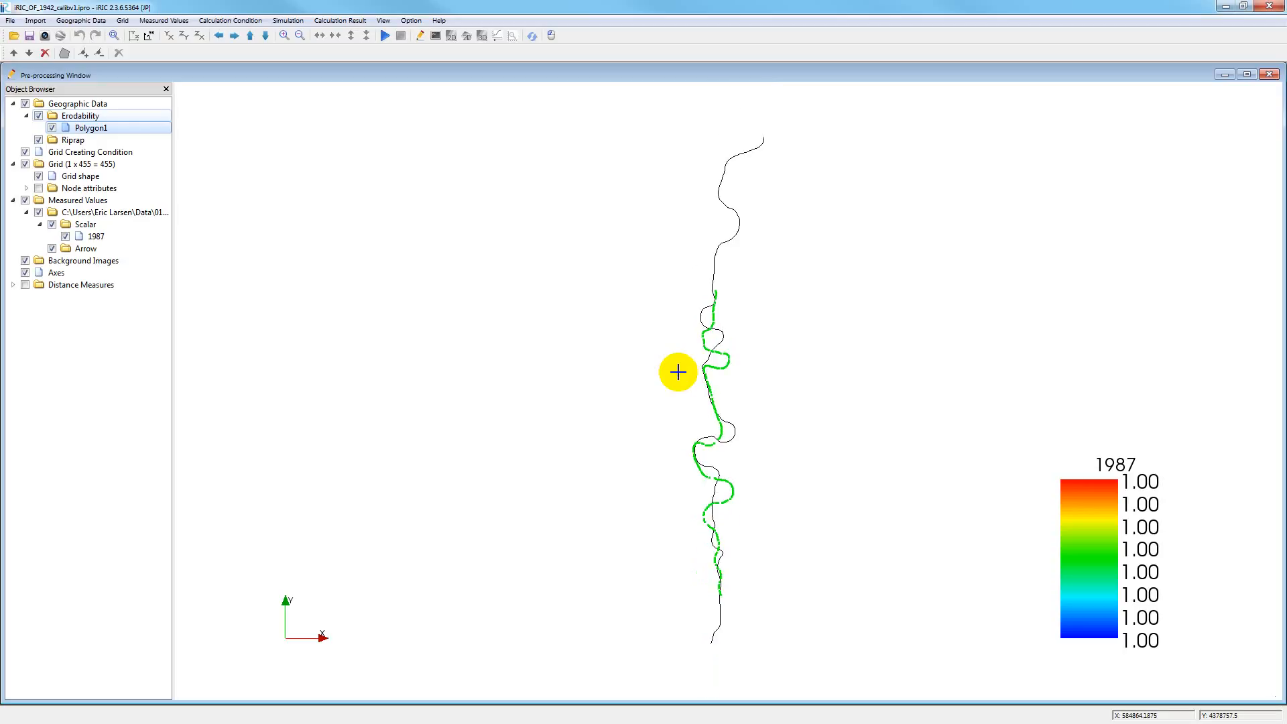
pyautogui.click(611, 116)
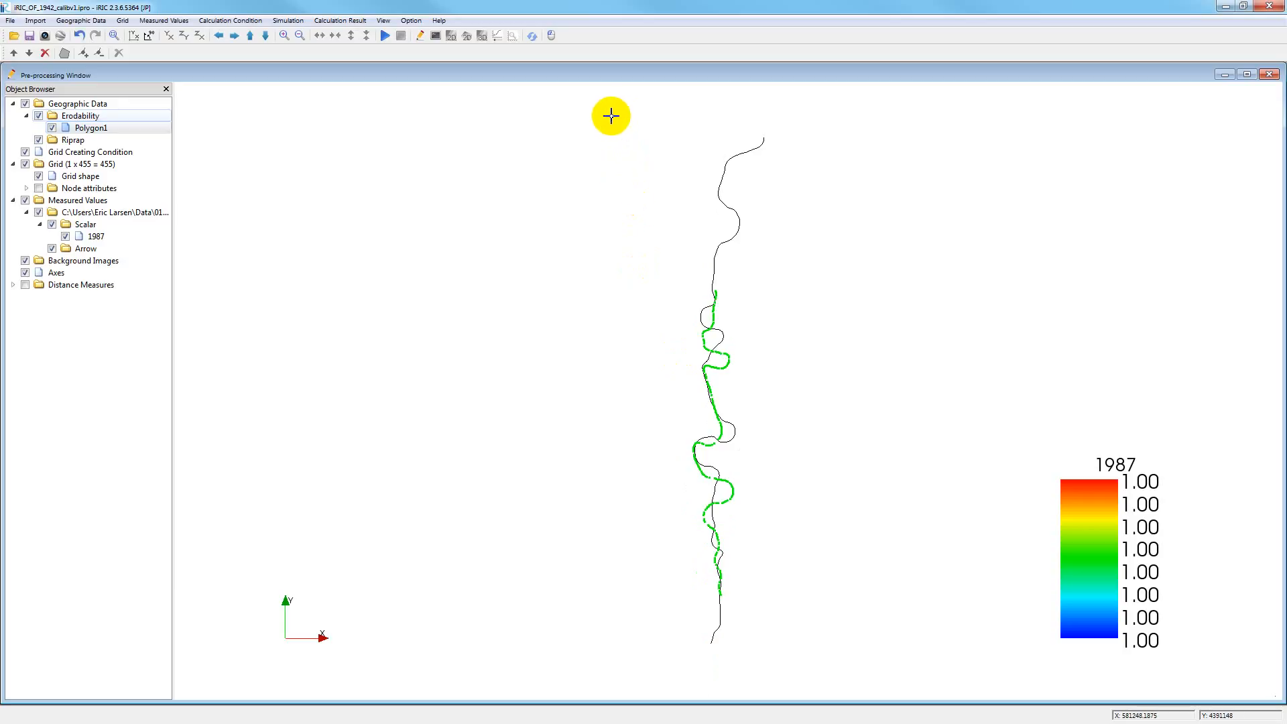
pyautogui.click(880, 115)
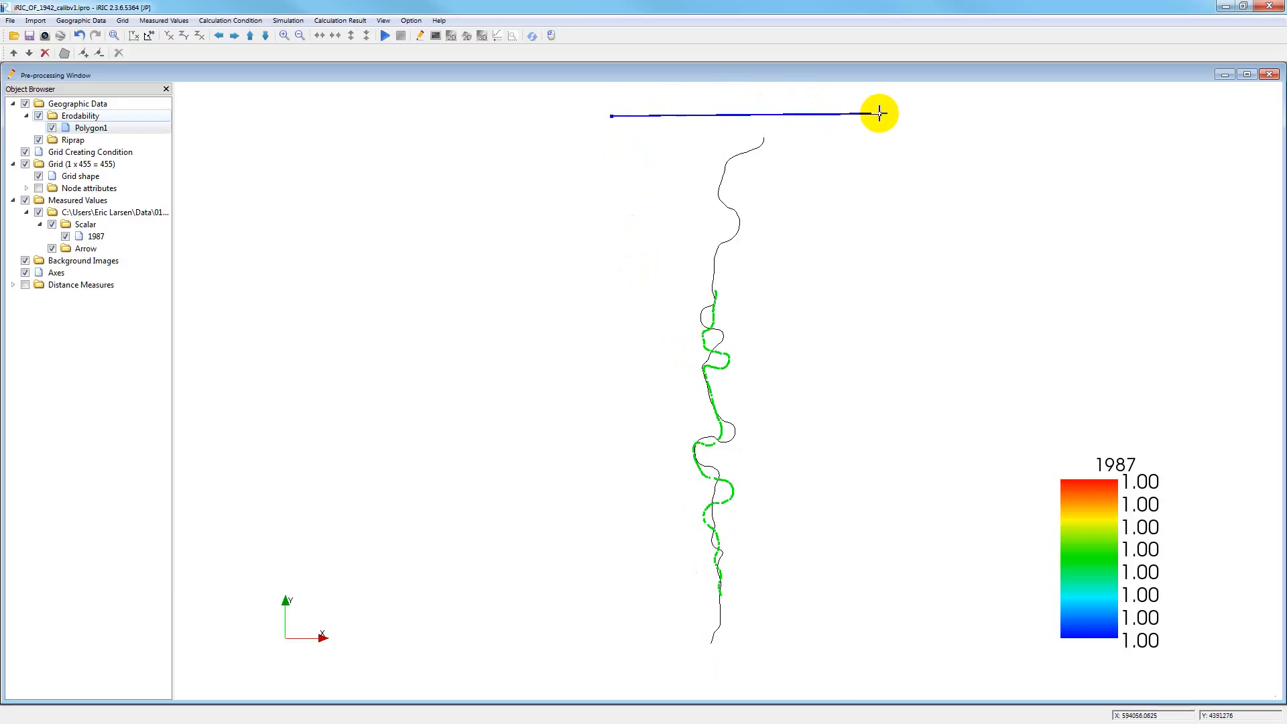
pyautogui.click(868, 673)
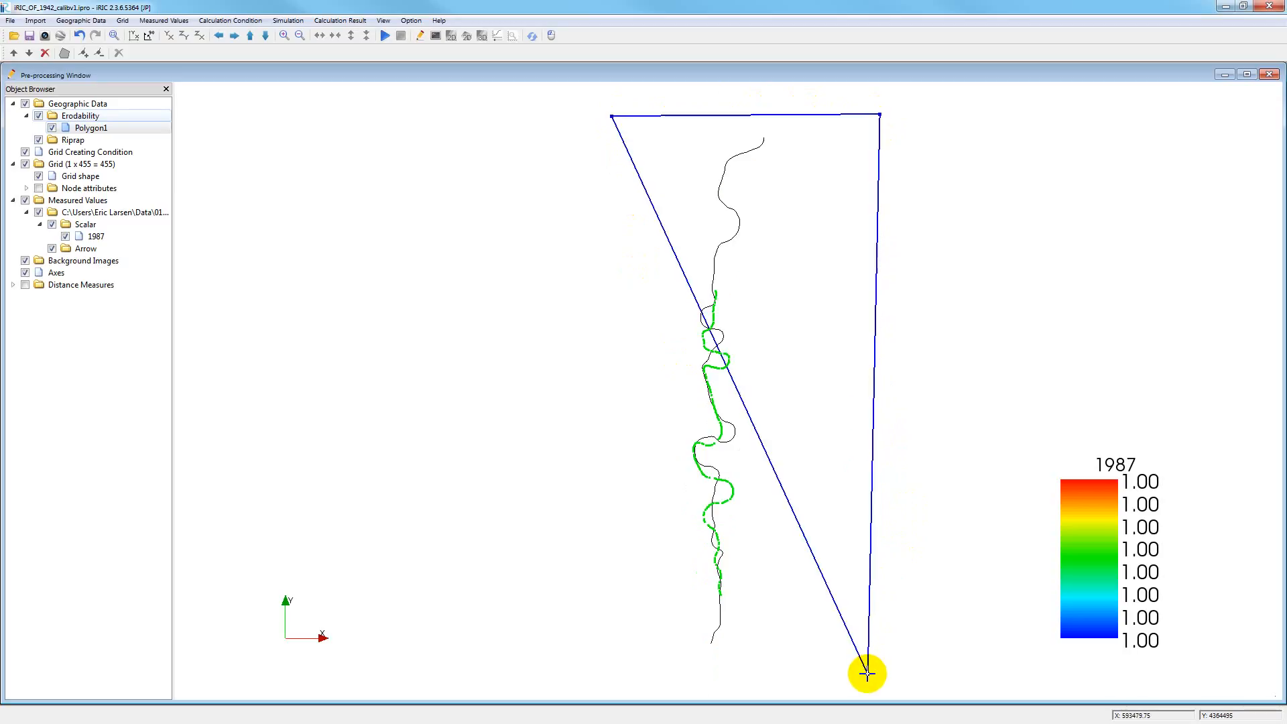
pyautogui.doubleClick(611, 676)
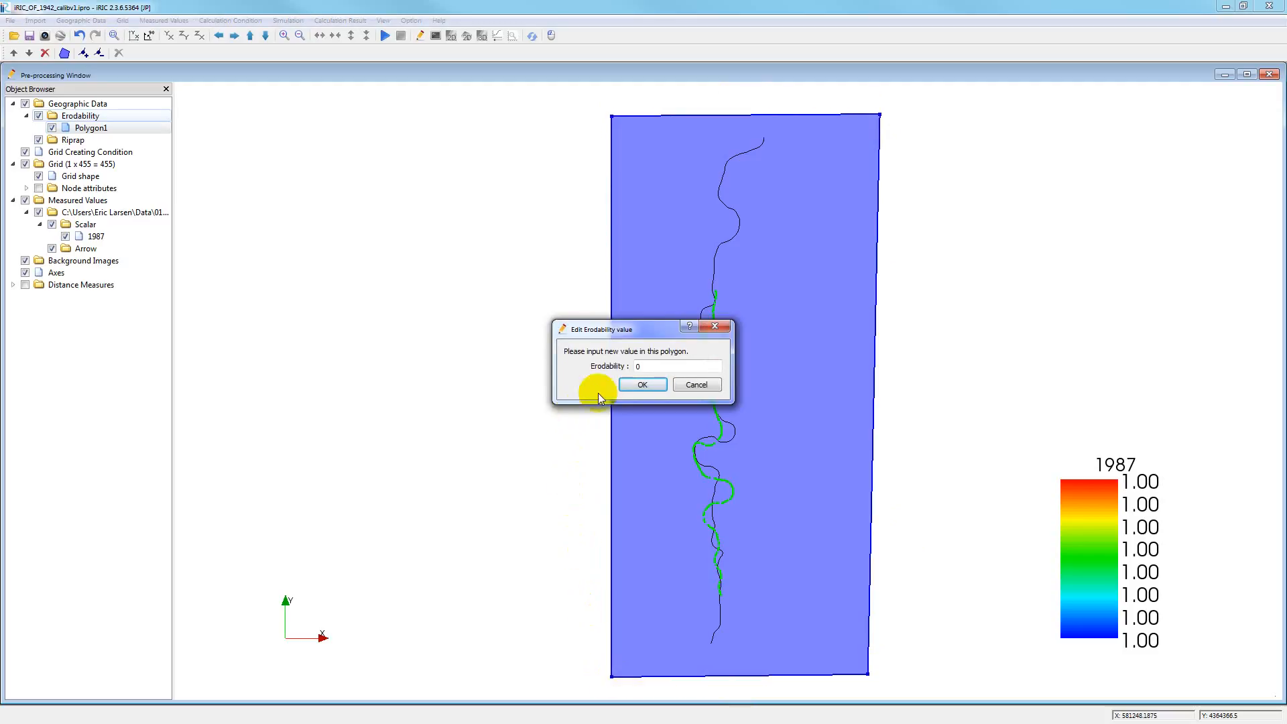
# Set the erodability value of the new polygon to 300
pyautogui.doubleClick(637, 366)
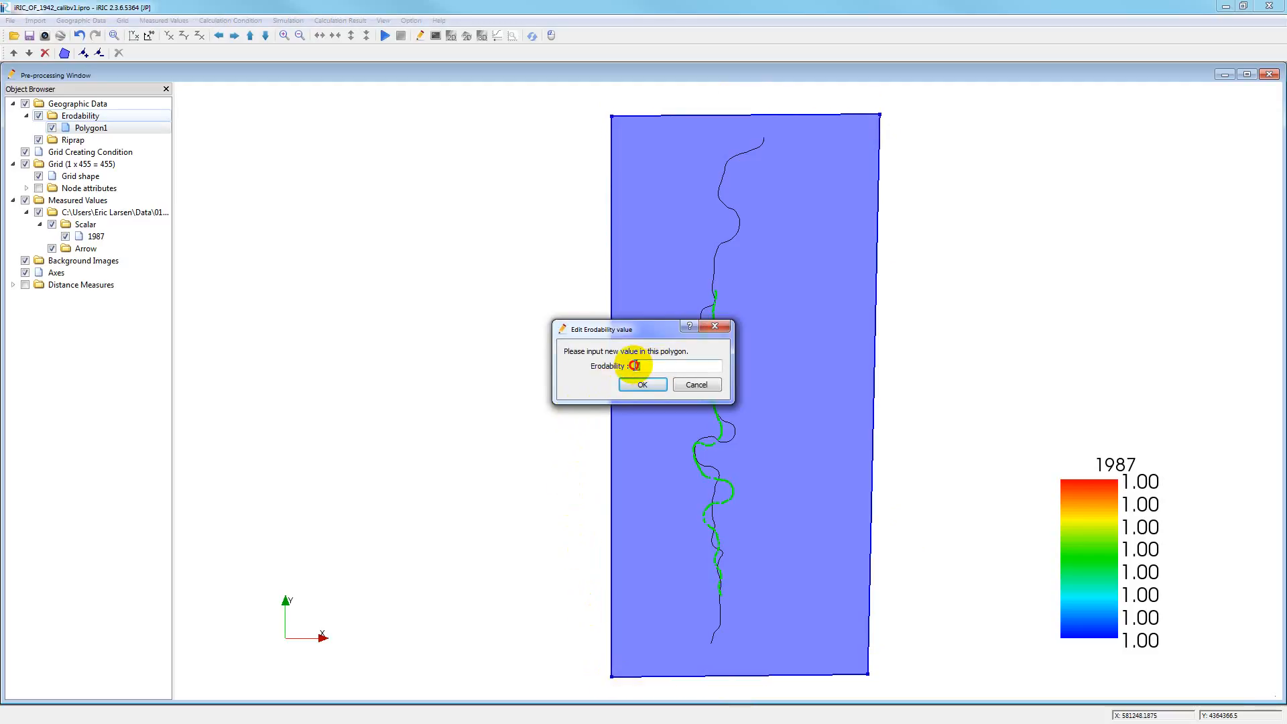
pyautogui.write('300')
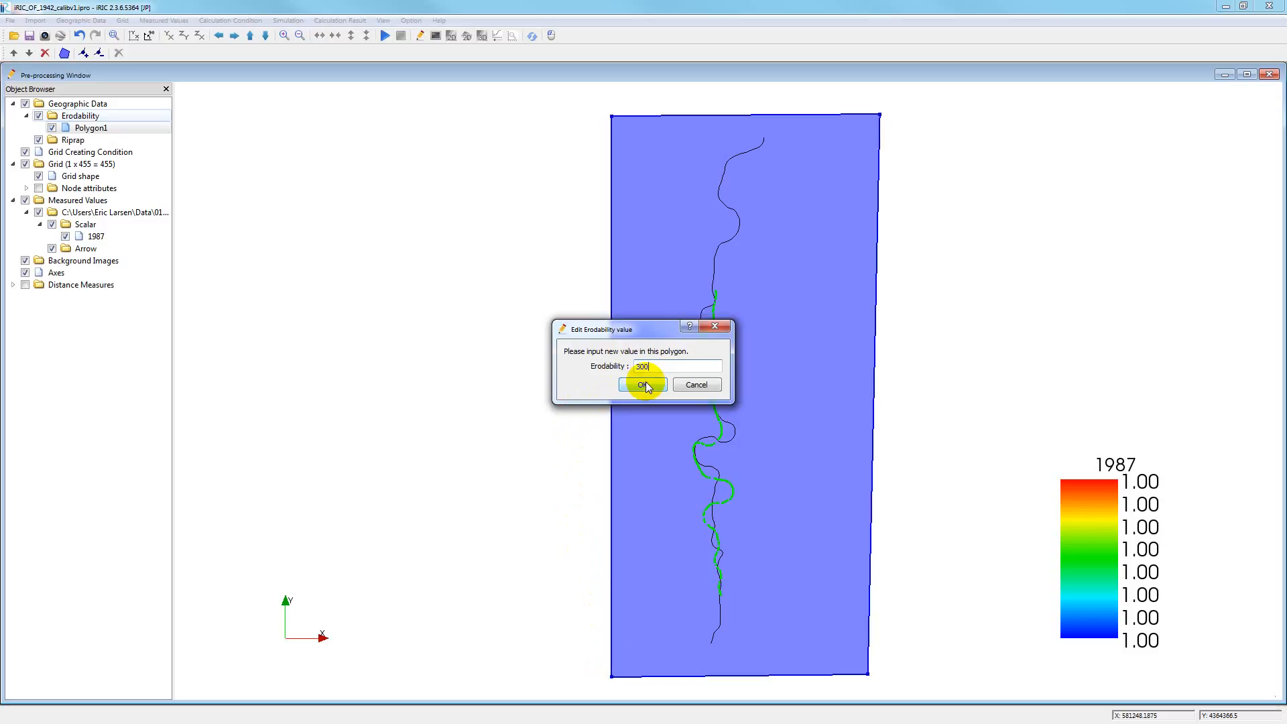
pyautogui.click(643, 384)
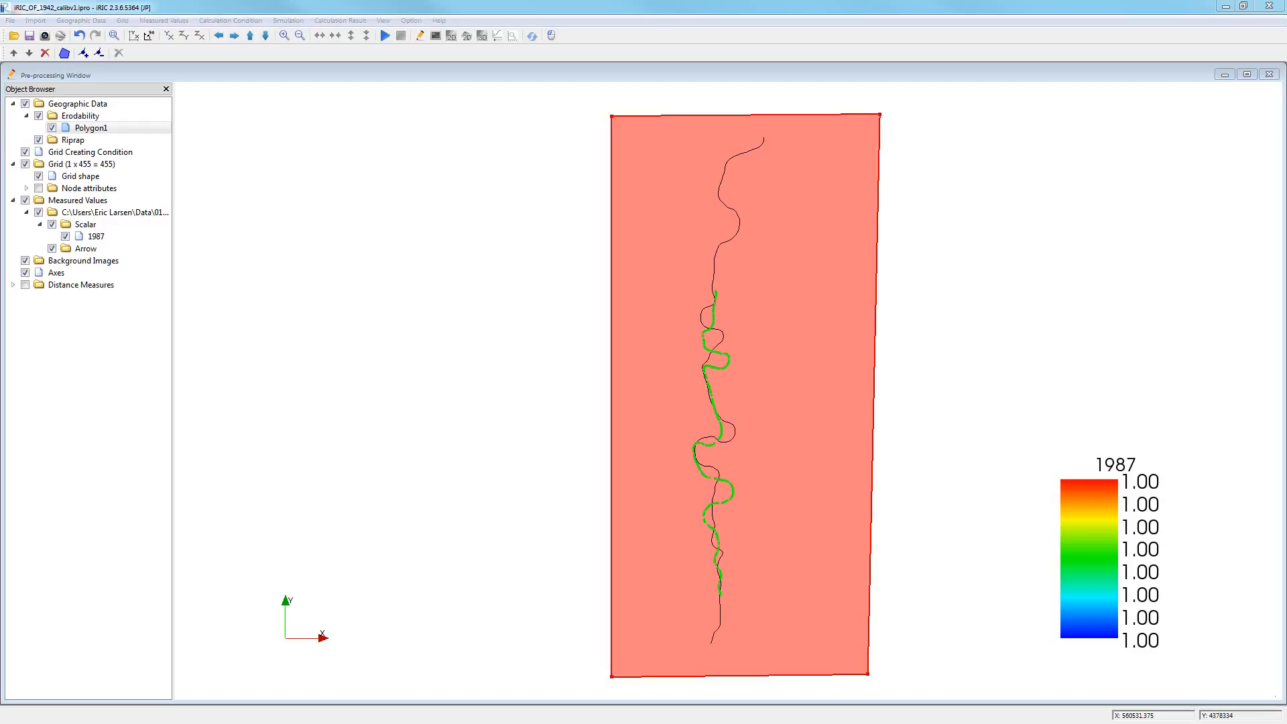
pyautogui.click(106, 130)
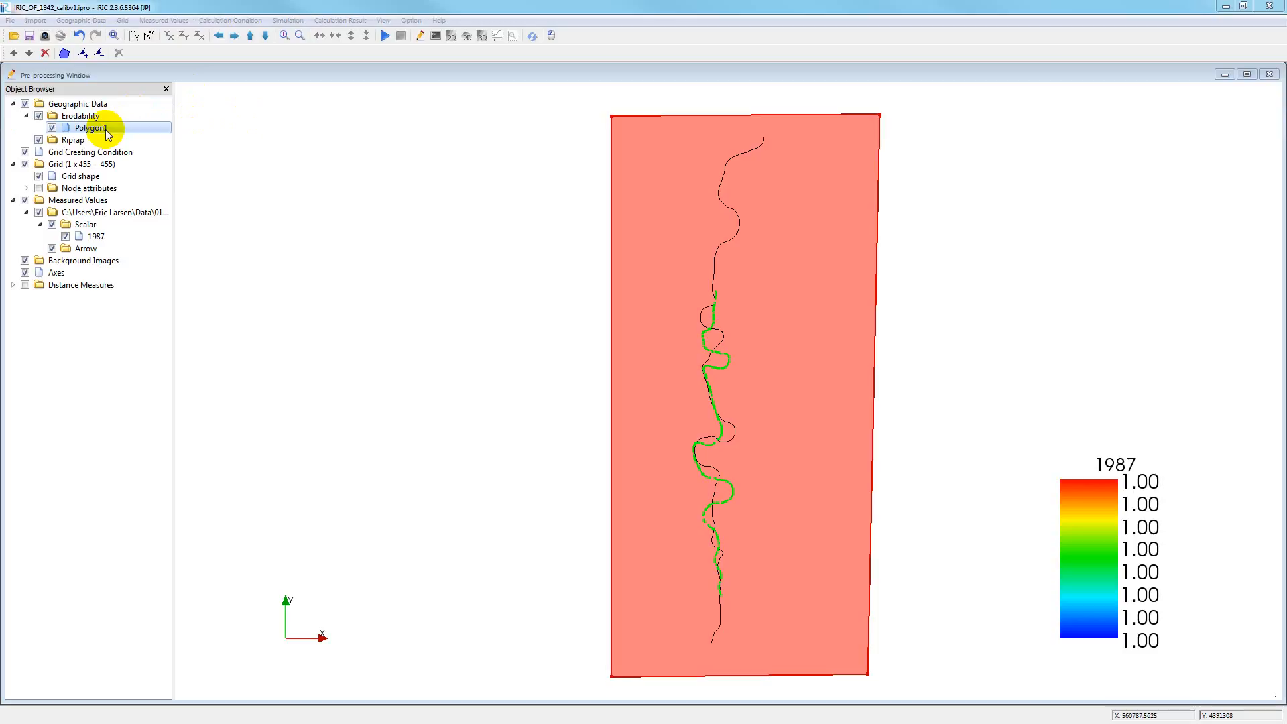
pyautogui.rightClick(106, 131)
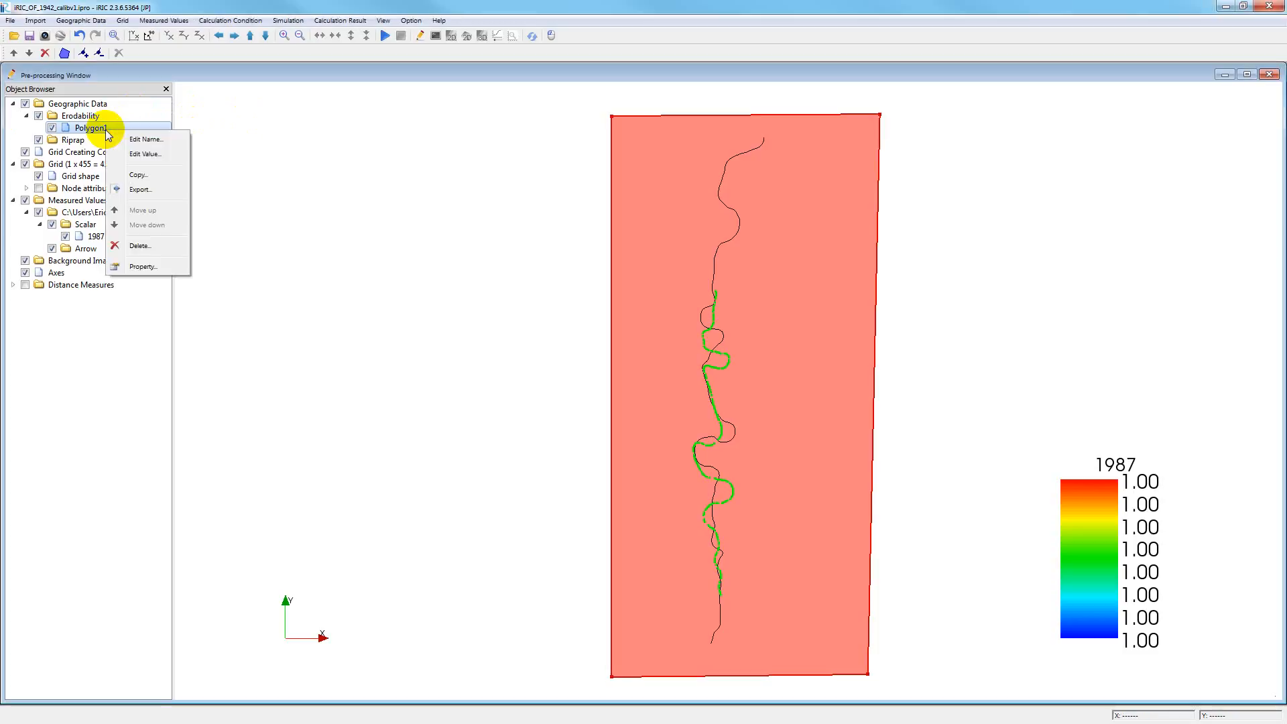
pyautogui.click(146, 139)
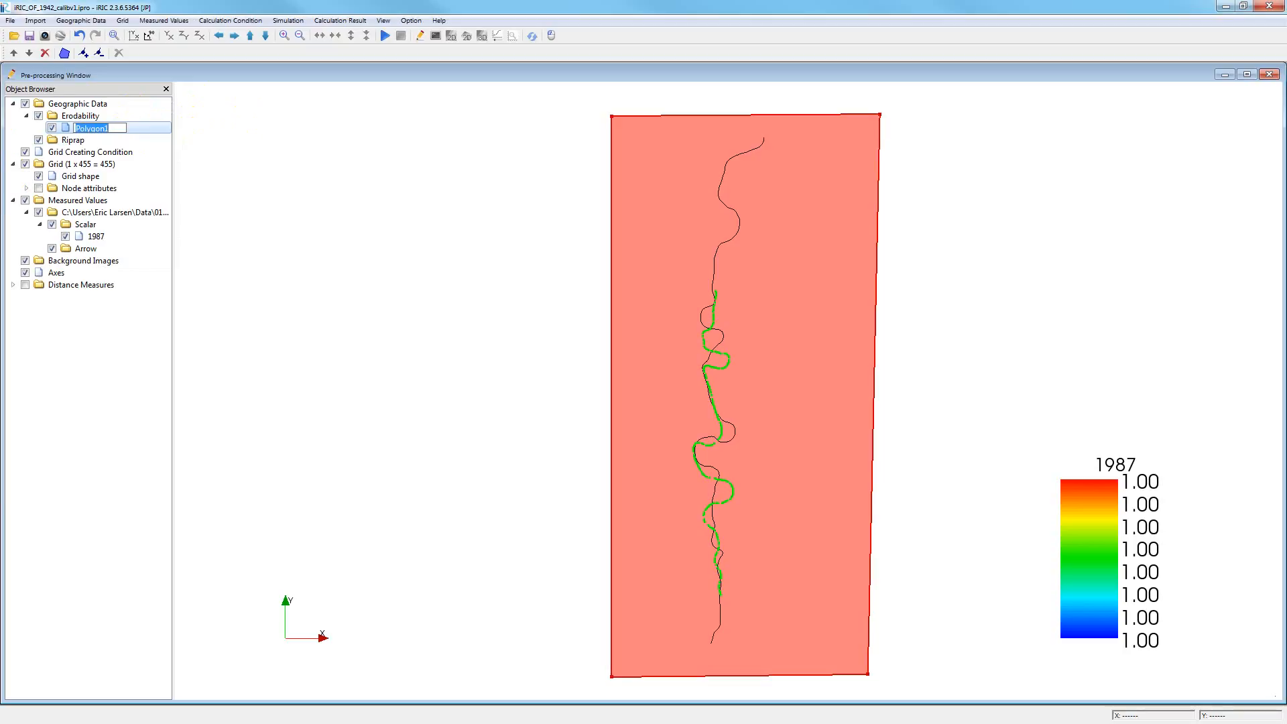
pyautogui.press('Return')
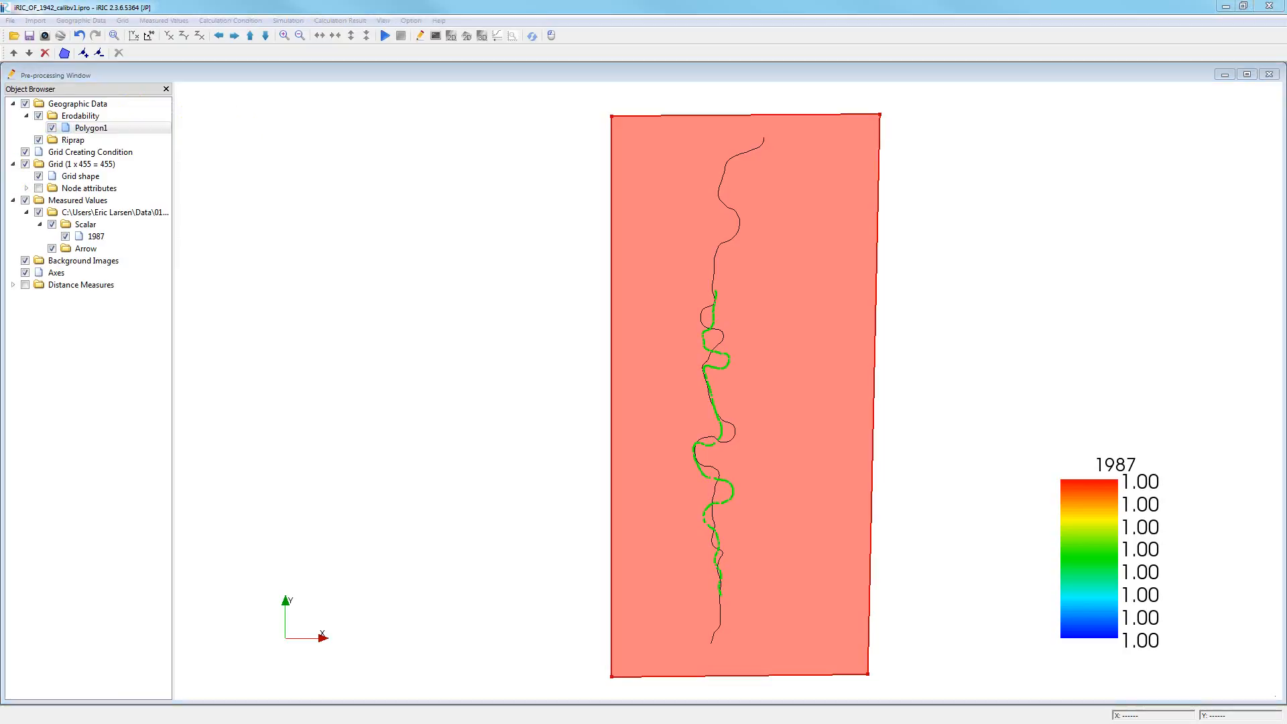
# Rename the new erodability polygon to Background_e0_300
pyautogui.rightClick(83, 128)
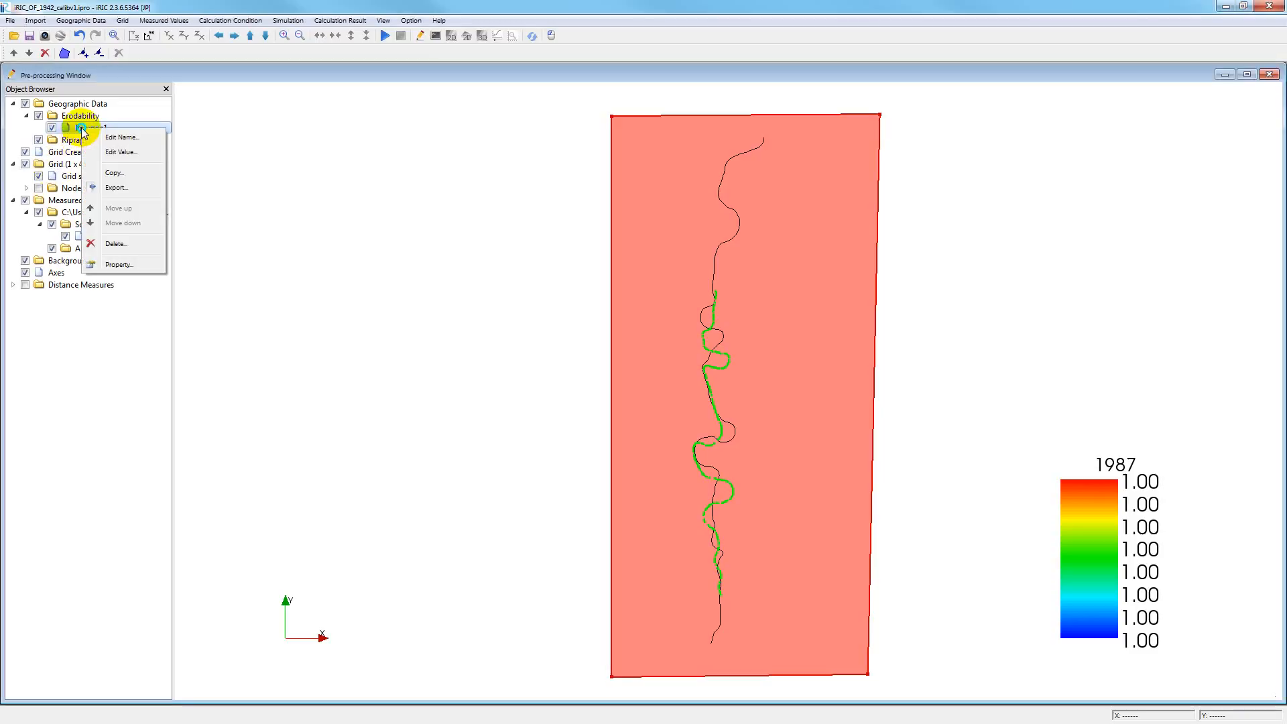
pyautogui.click(116, 136)
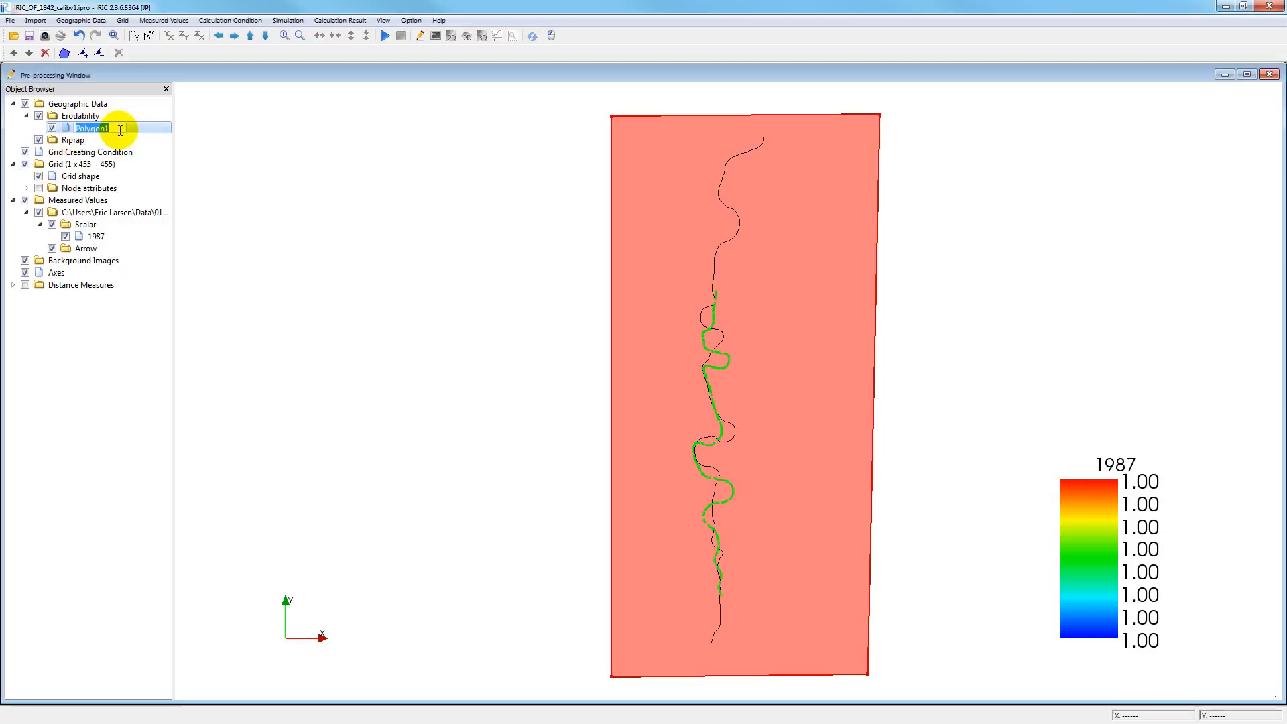
pyautogui.write('Background3')
pyautogui.press('BackSpace')
pyautogui.write('e0 300')
pyautogui.press('Return')
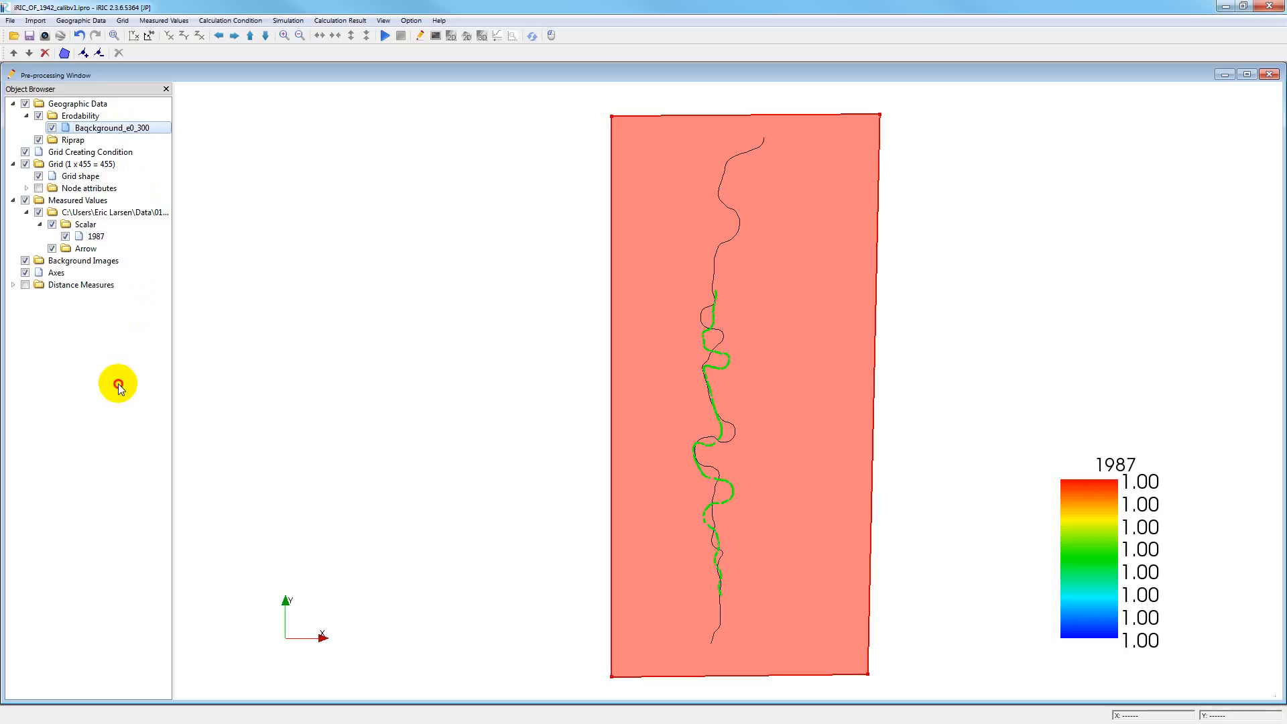
pyautogui.rightClick(91, 132)
pyautogui.click(127, 139)
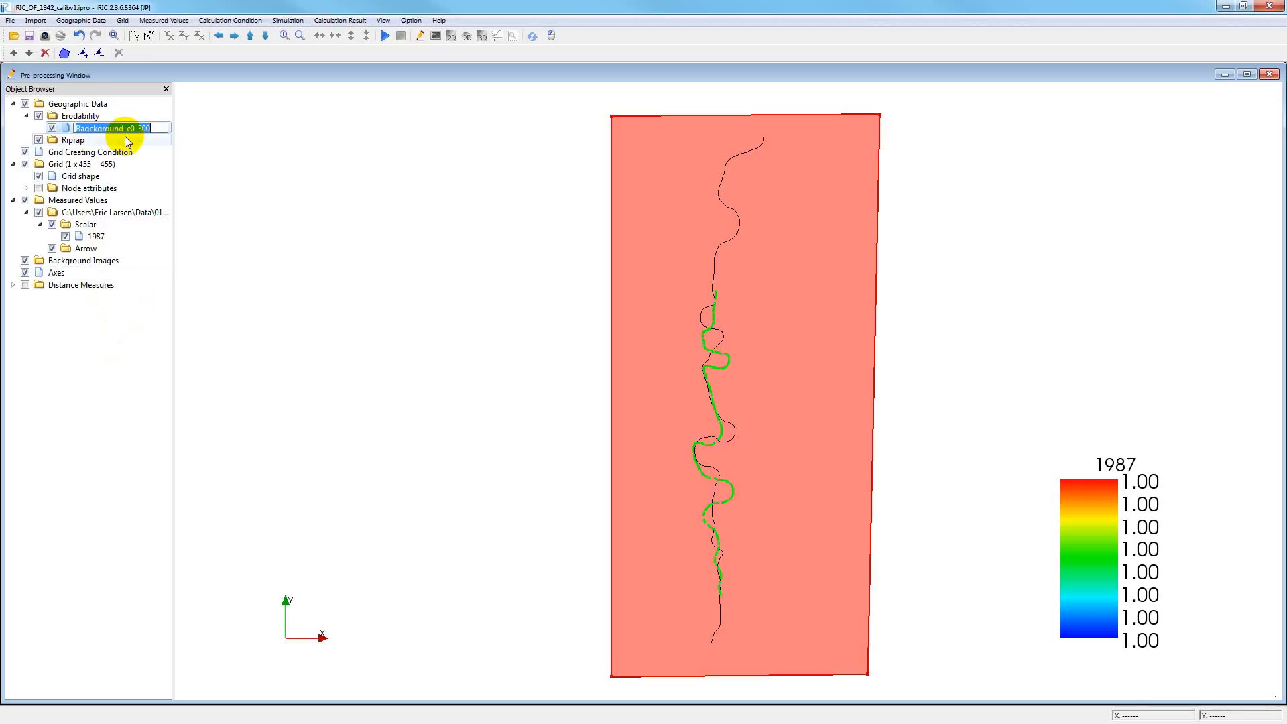
pyautogui.click(91, 129)
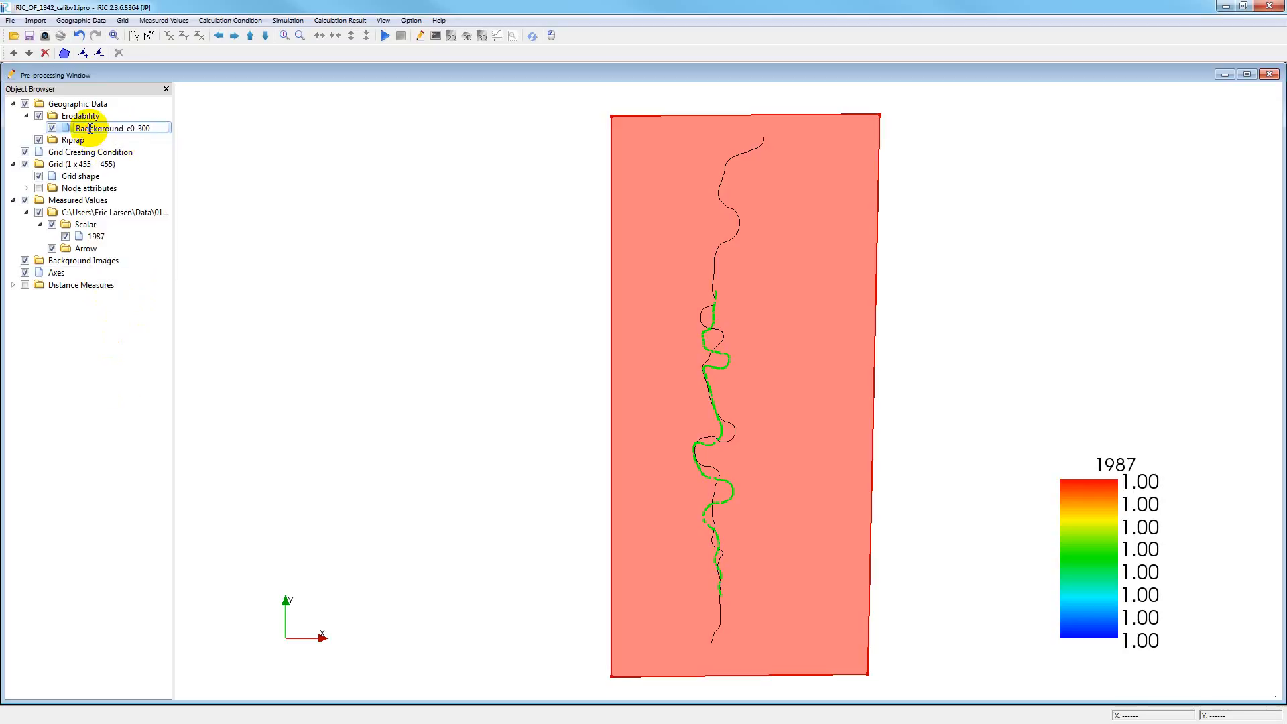
pyautogui.press('BackSpace')
pyautogui.click(30, 355)
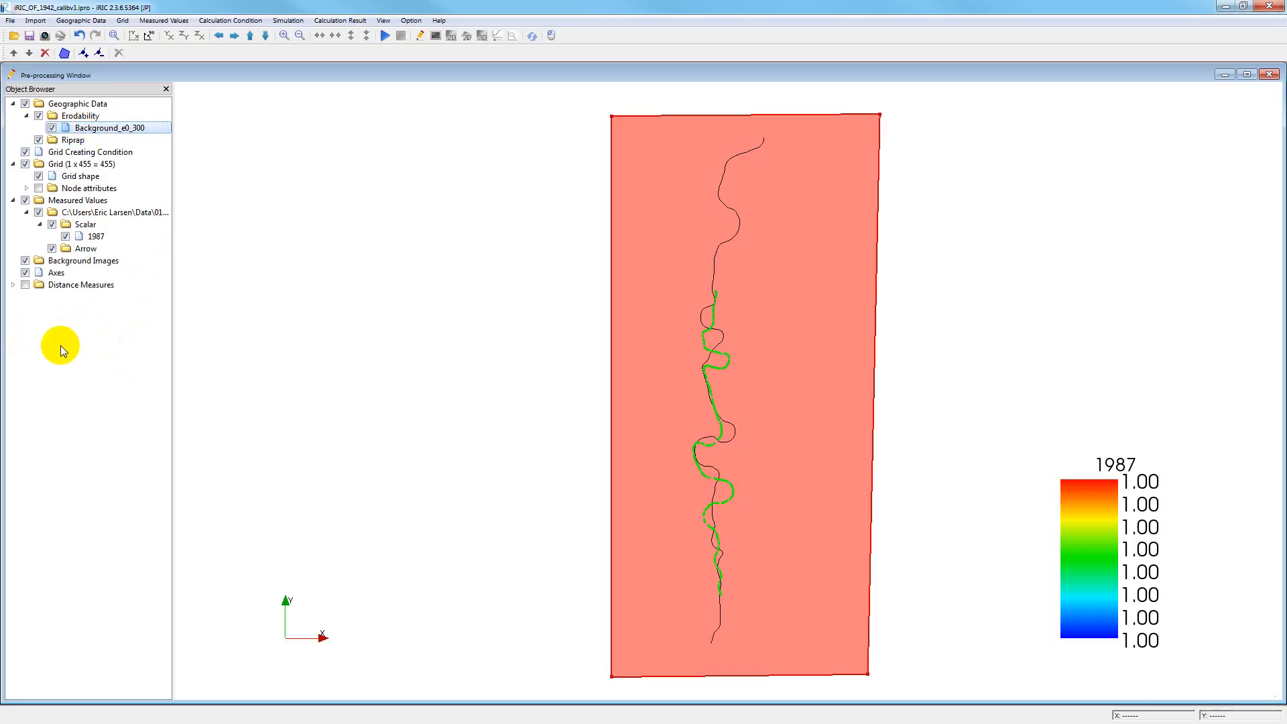
pyautogui.rightClick(119, 130)
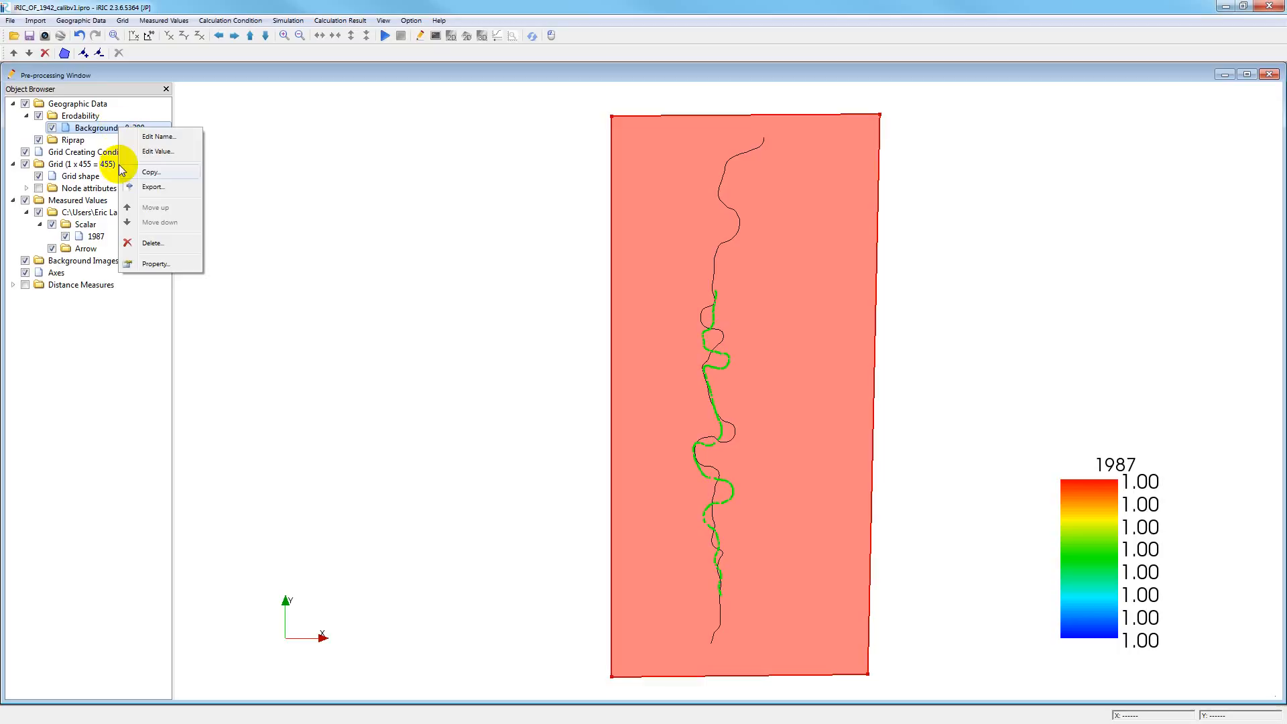
pyautogui.click(135, 189)
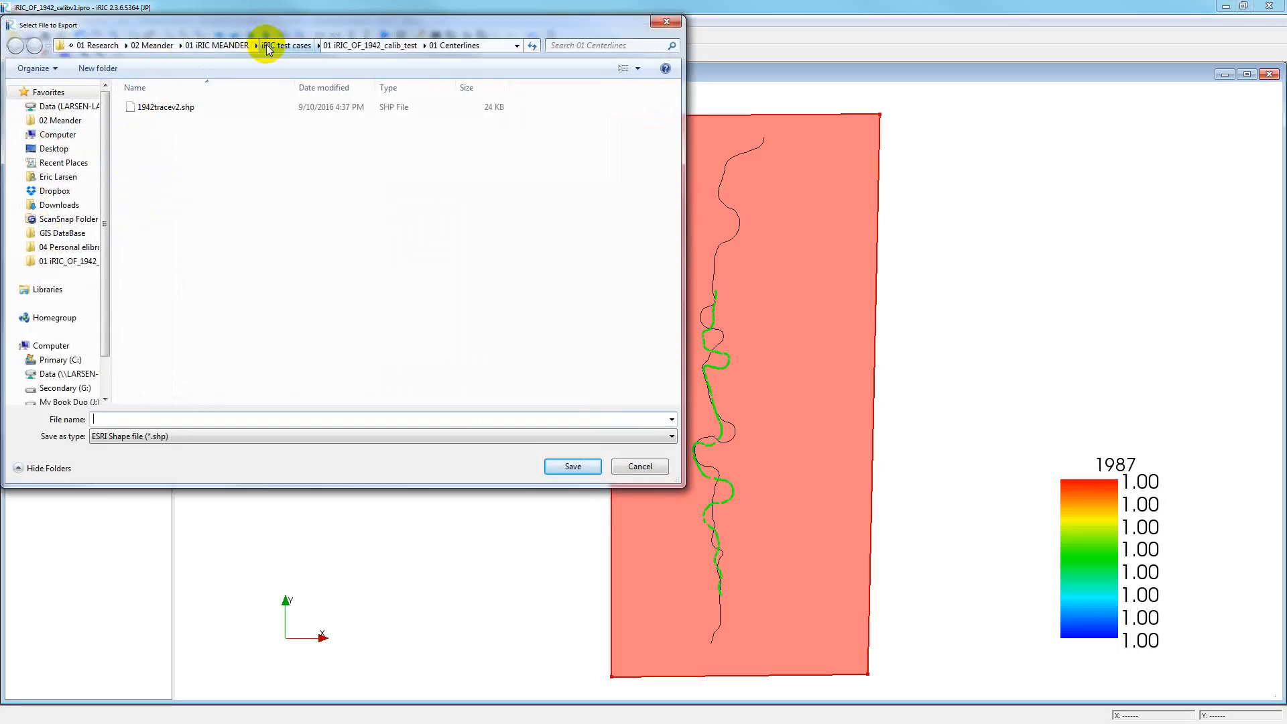
pyautogui.click(342, 45)
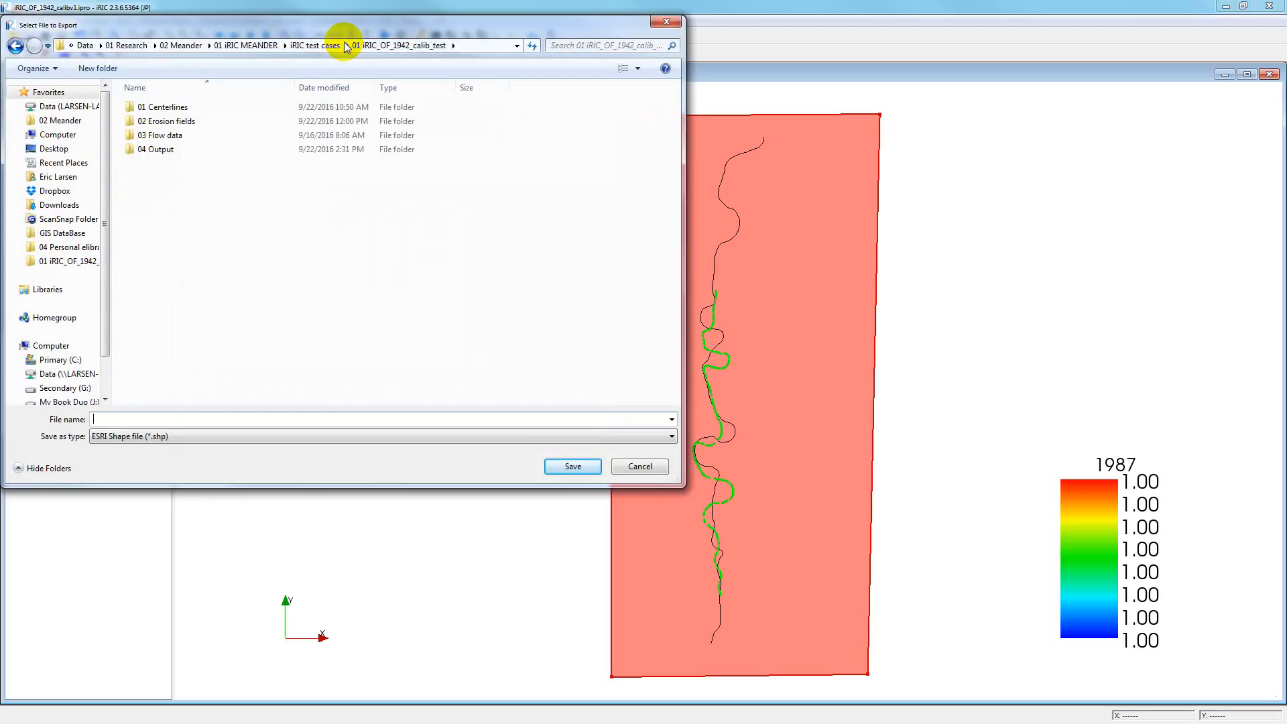
pyautogui.doubleClick(161, 122)
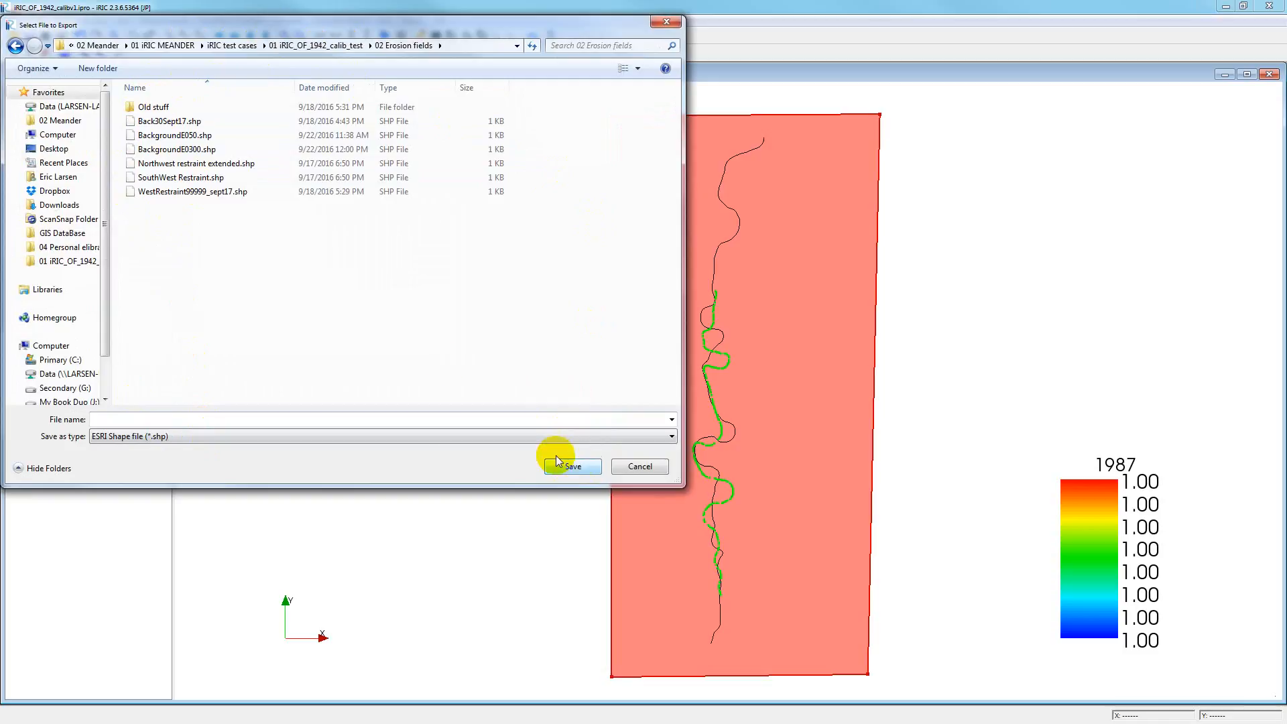
pyautogui.click(639, 468)
# Copy the name of the Background_e0_300 polygon for reuse as a file name
pyautogui.rightClick(119, 127)
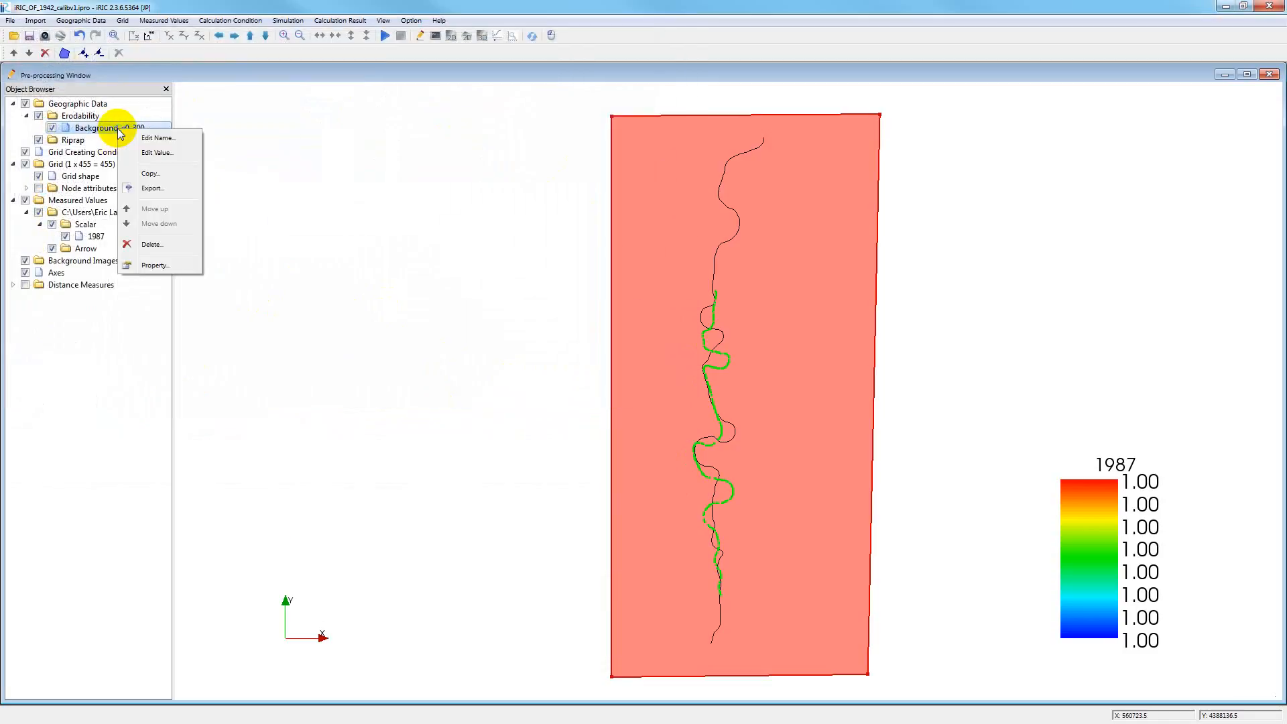
pyautogui.click(157, 138)
pyautogui.hotkey('ctrl', 'c')
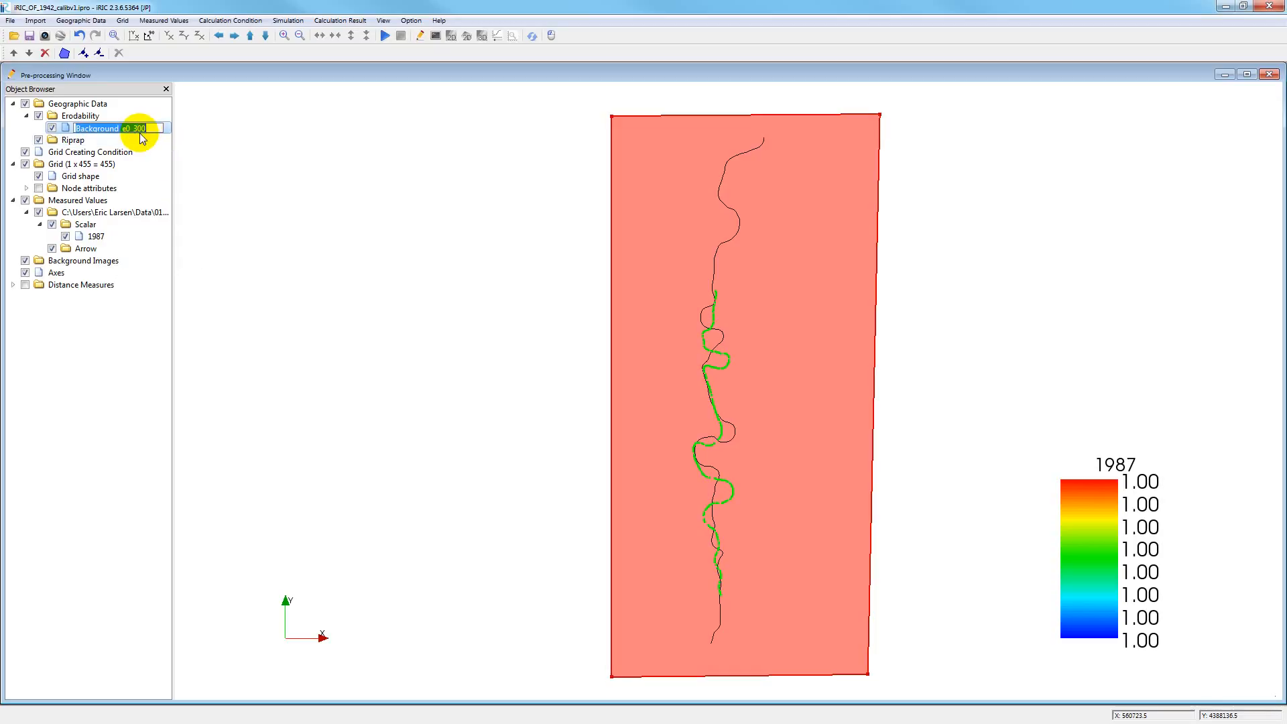
# Export the background erodibility polygon as the ESRI shapefile Background_e0_300 into the 02 Erosion fields folder of 01 iRIC_OF_1942_calib_test
pyautogui.rightClick(53, 126)
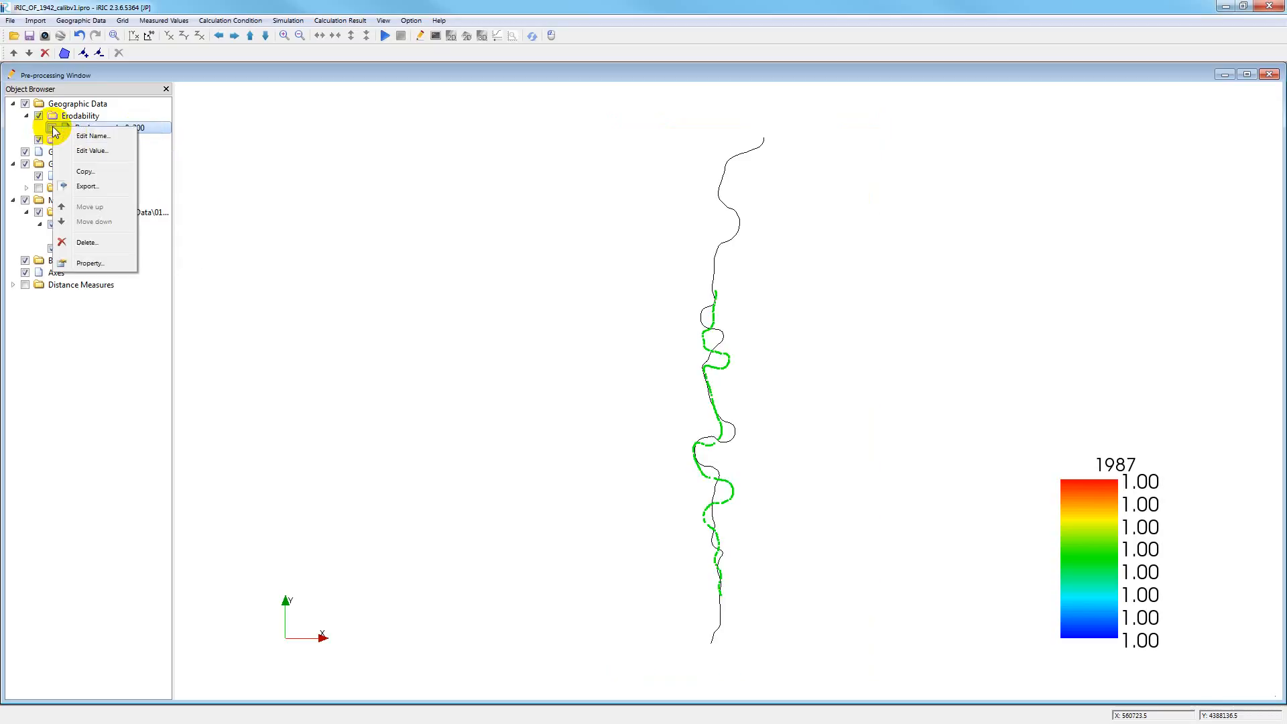
pyautogui.click(88, 187)
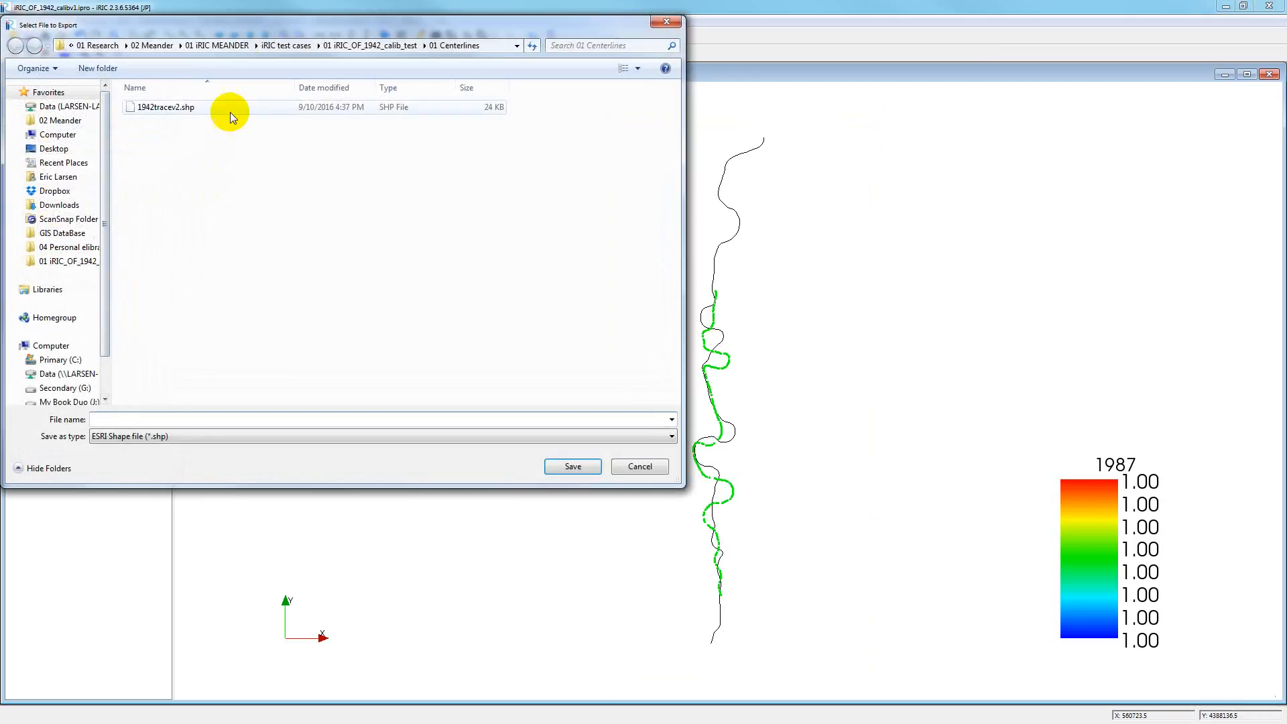
pyautogui.click(276, 48)
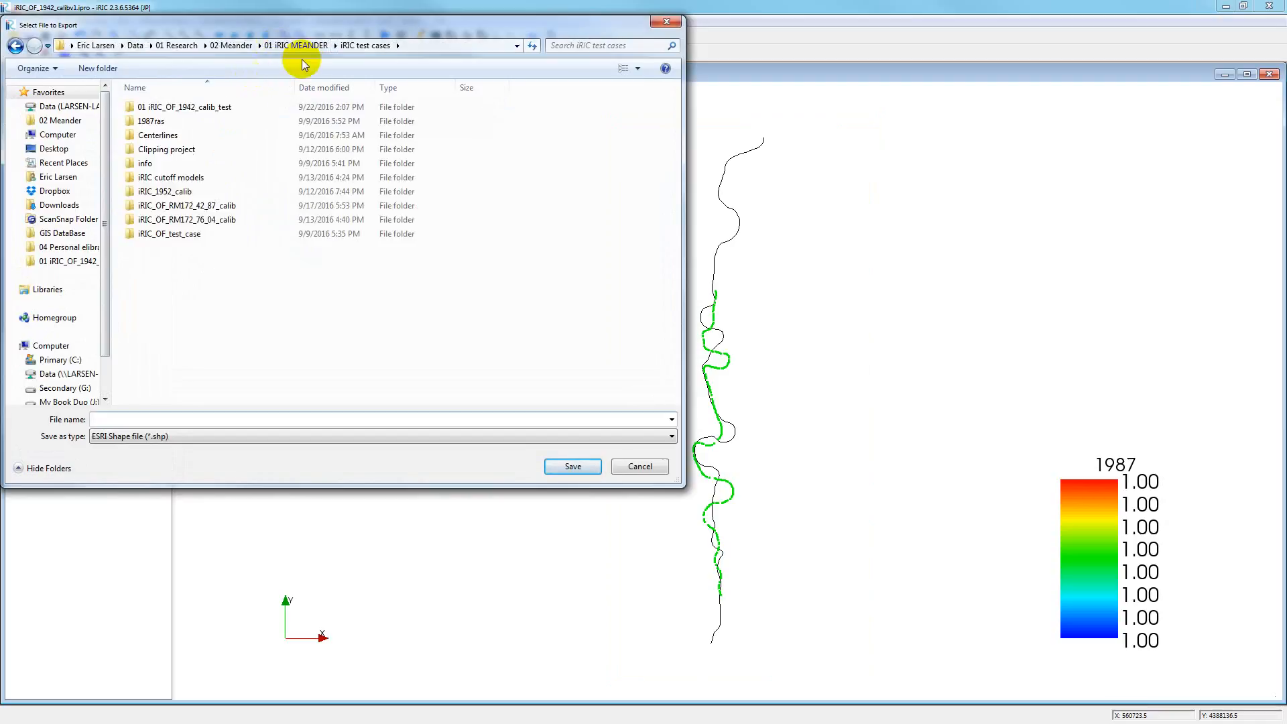
pyautogui.doubleClick(195, 107)
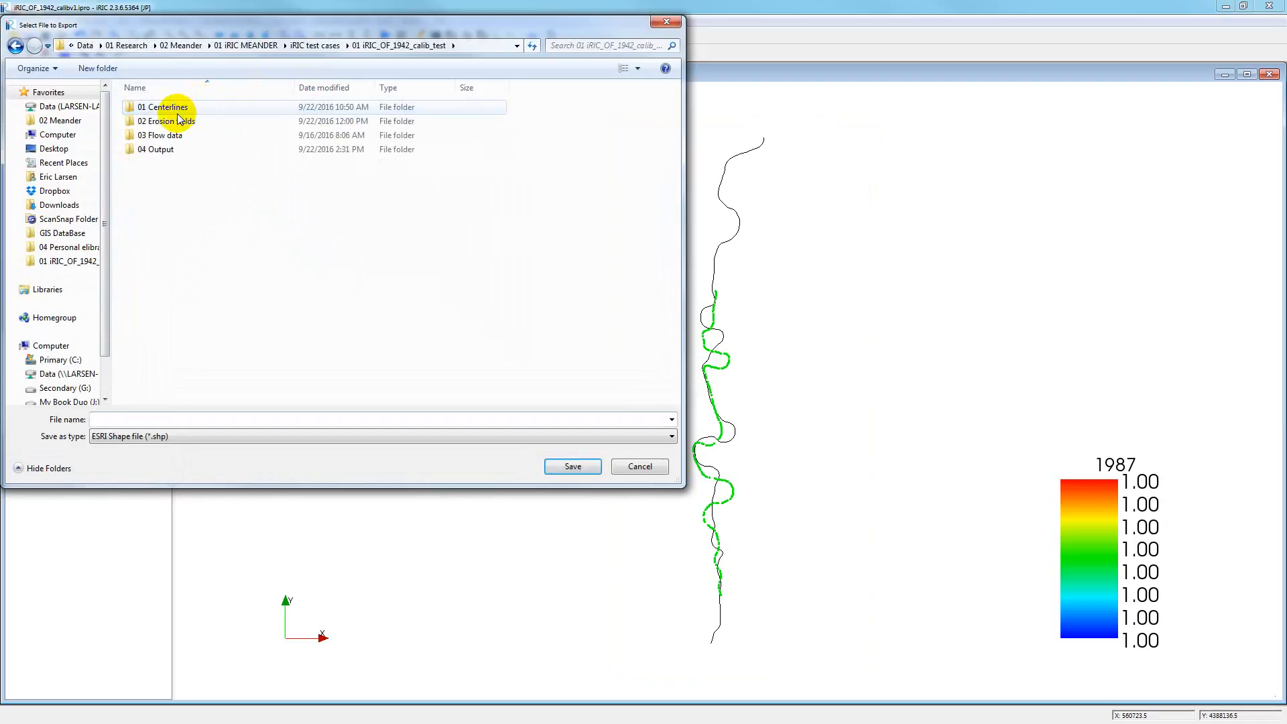
pyautogui.doubleClick(176, 121)
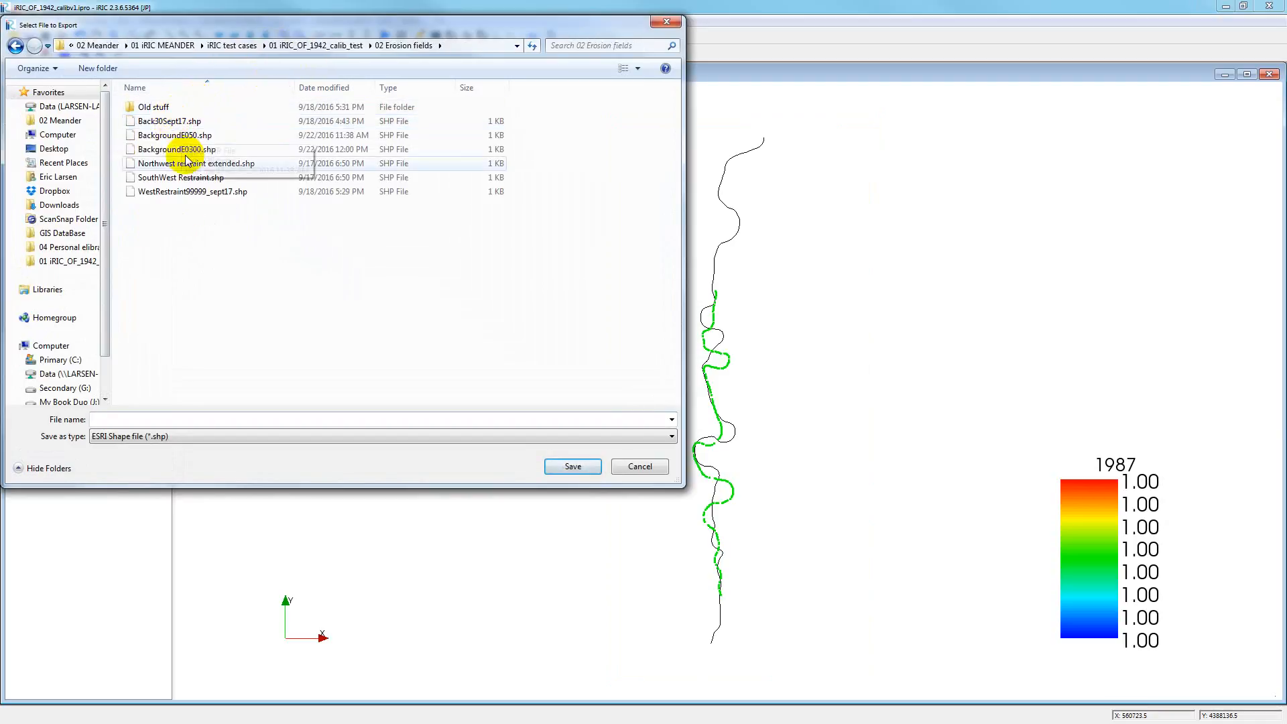
pyautogui.click(138, 418)
pyautogui.hotkey('ctrl', 'v')
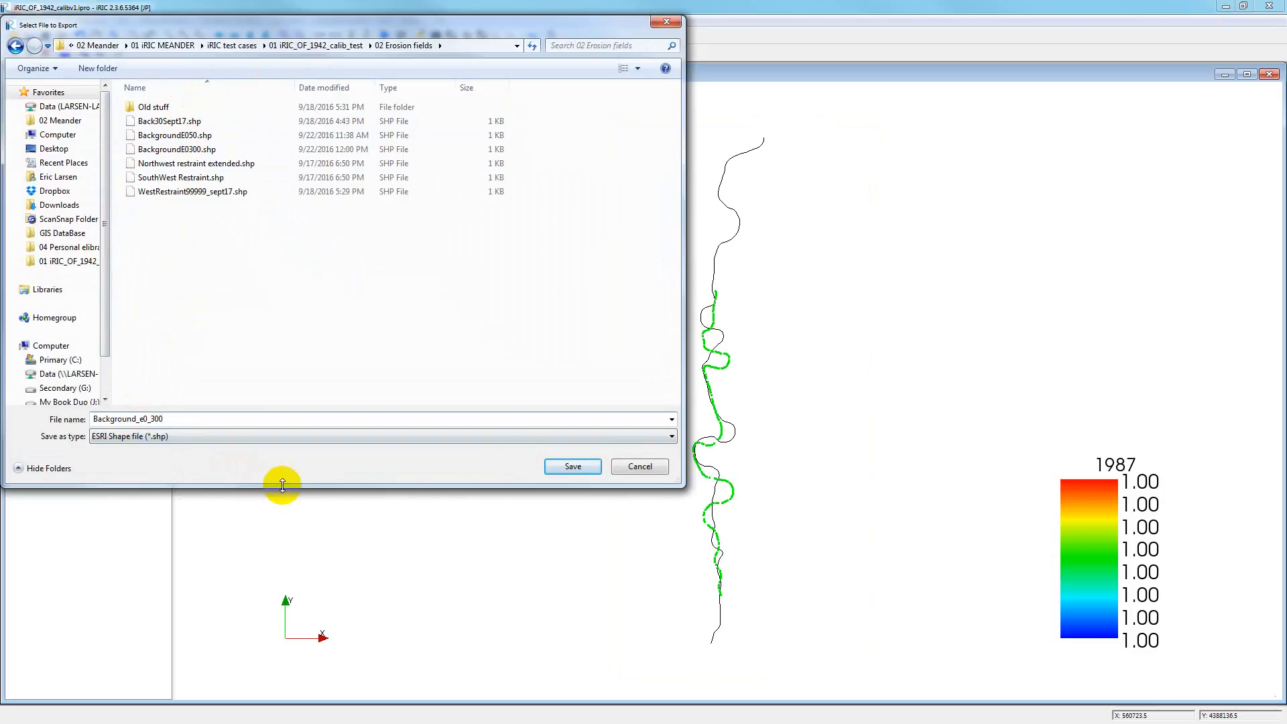
pyautogui.click(568, 467)
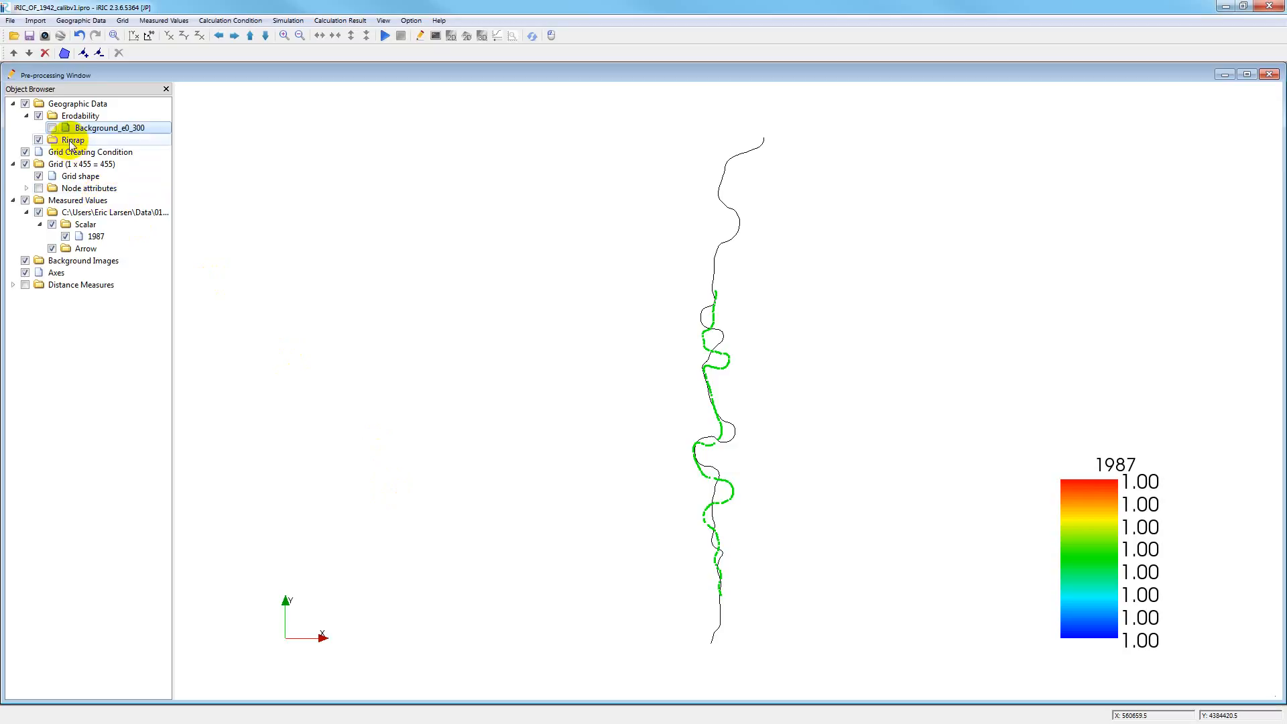
# Show the Background_e0_300 polygon again and map its geographic data onto the grid
pyautogui.click(52, 127)
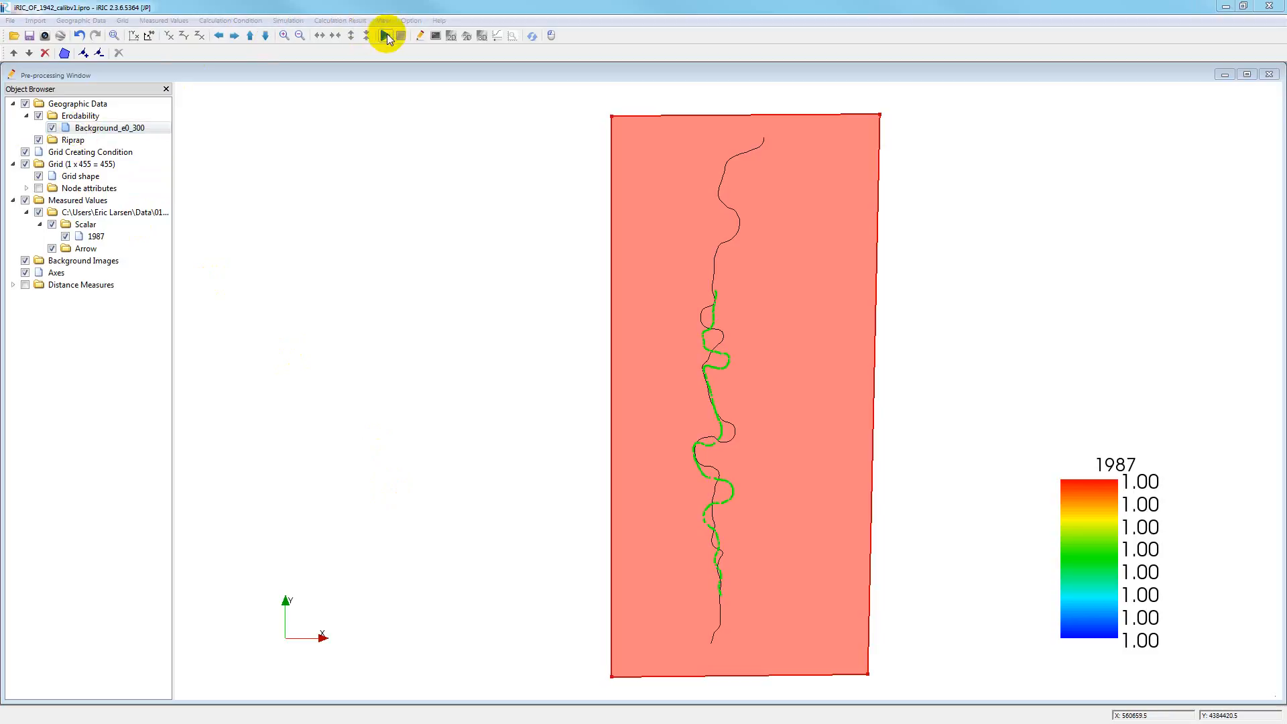
pyautogui.click(386, 36)
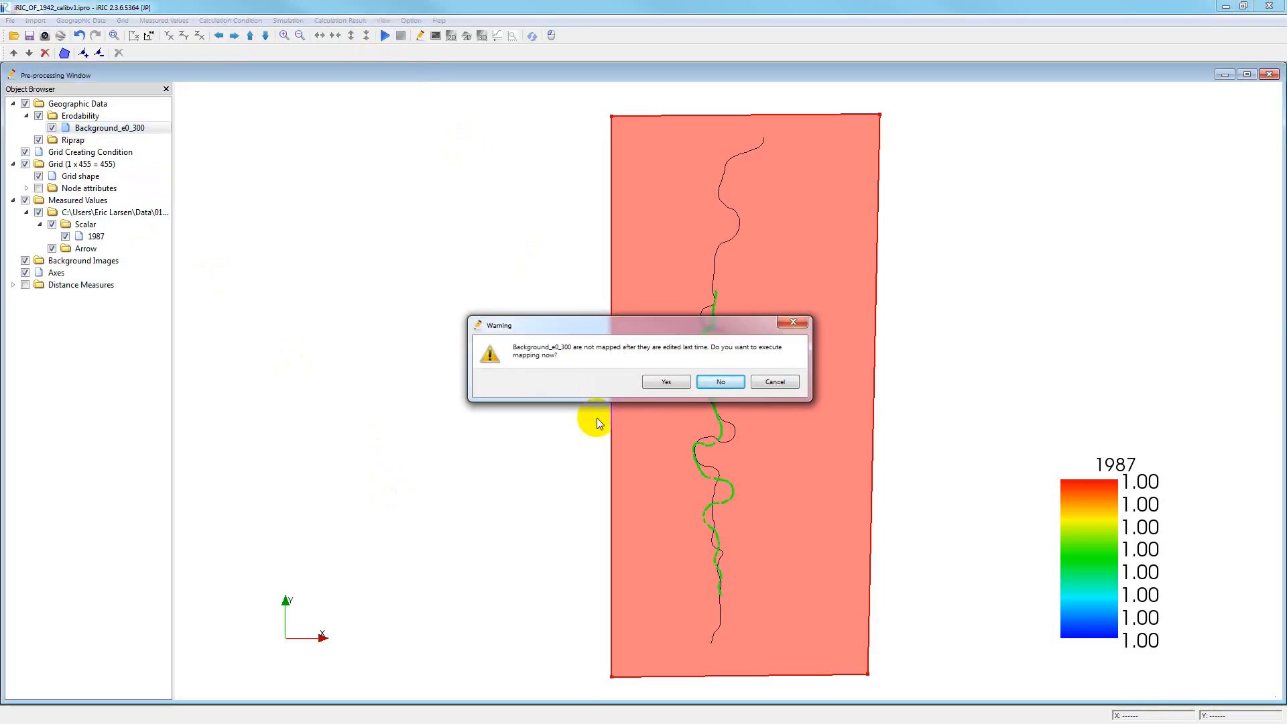
pyautogui.click(666, 383)
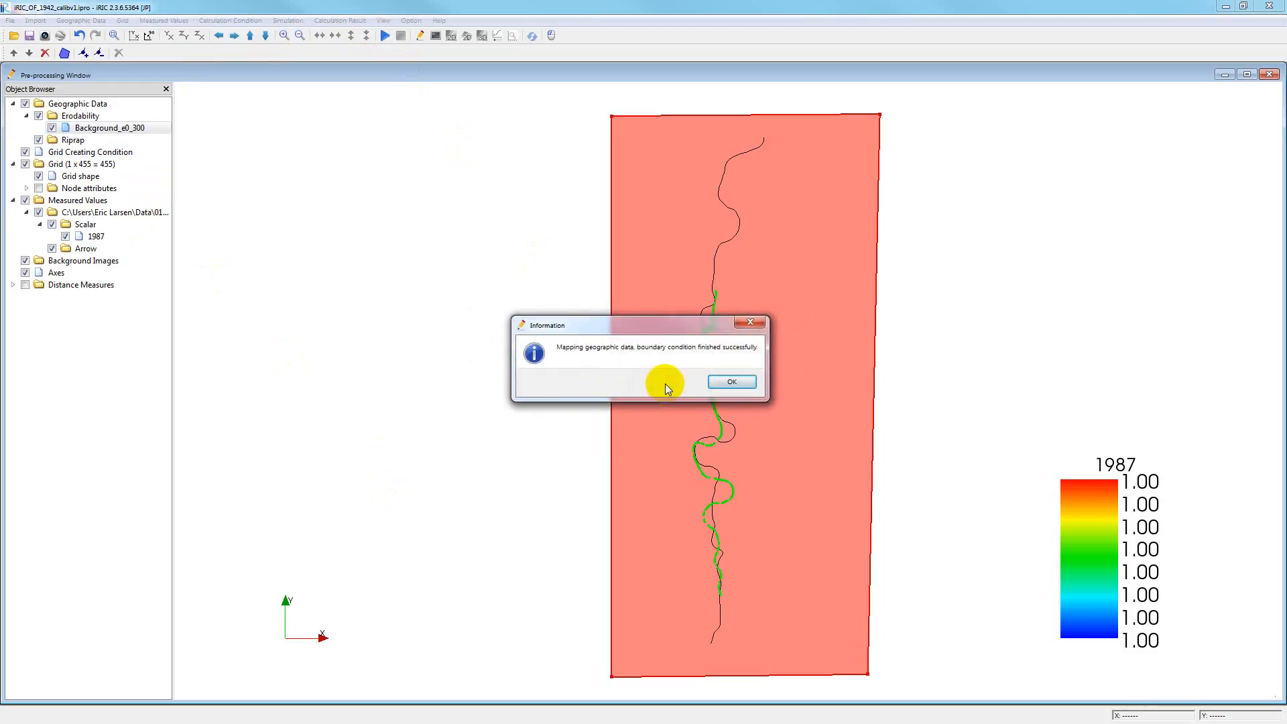
pyautogui.click(721, 381)
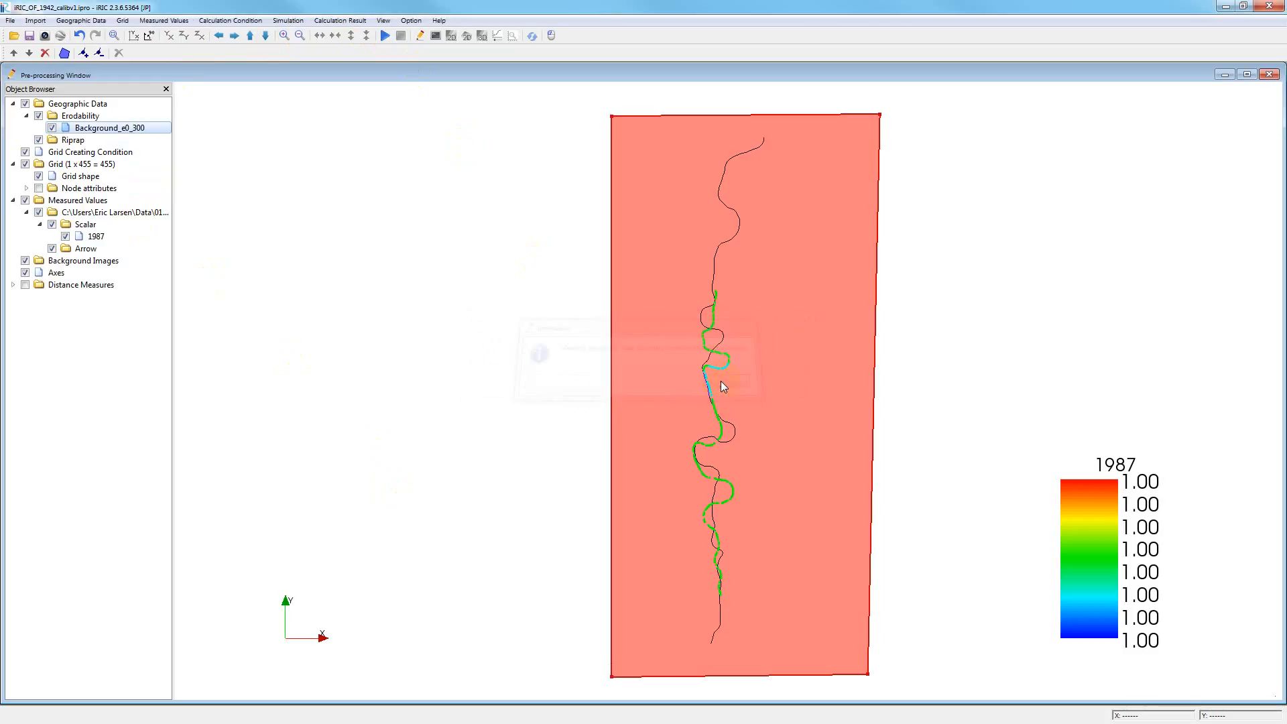
# Save the project, run the solver through to the end of the calculation, and close the solver console
pyautogui.click(384, 37)
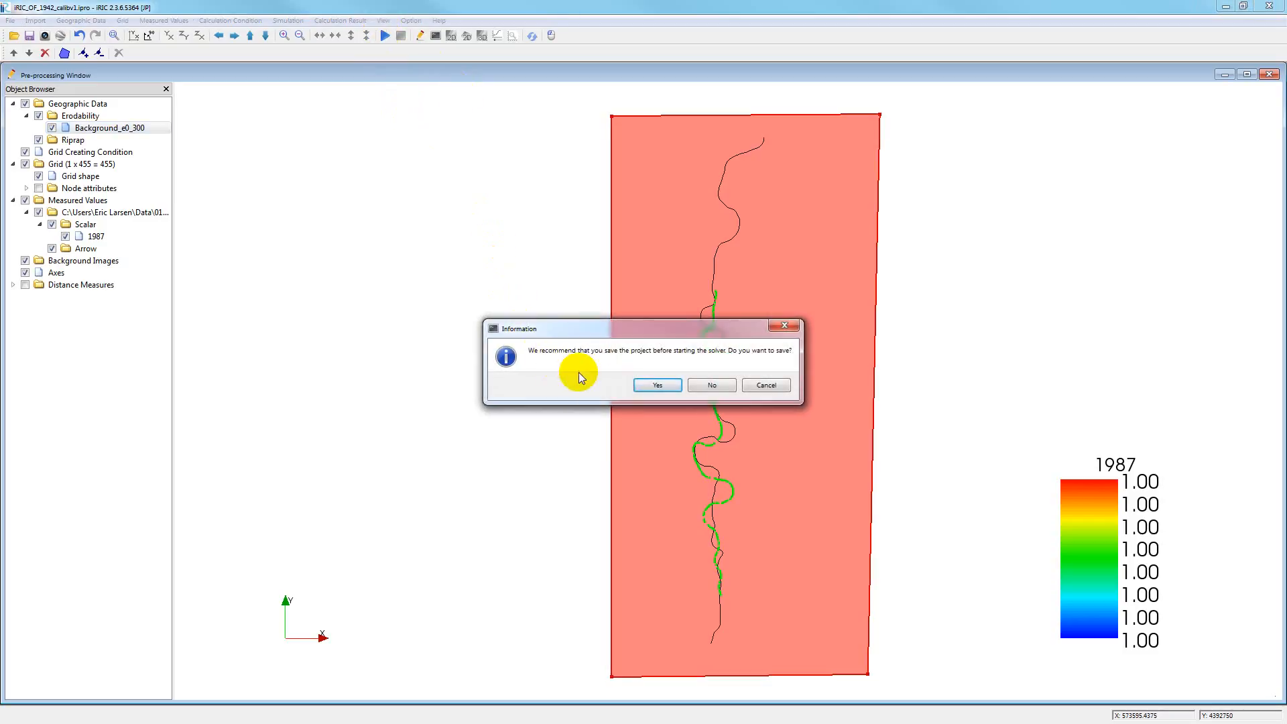
pyautogui.click(653, 384)
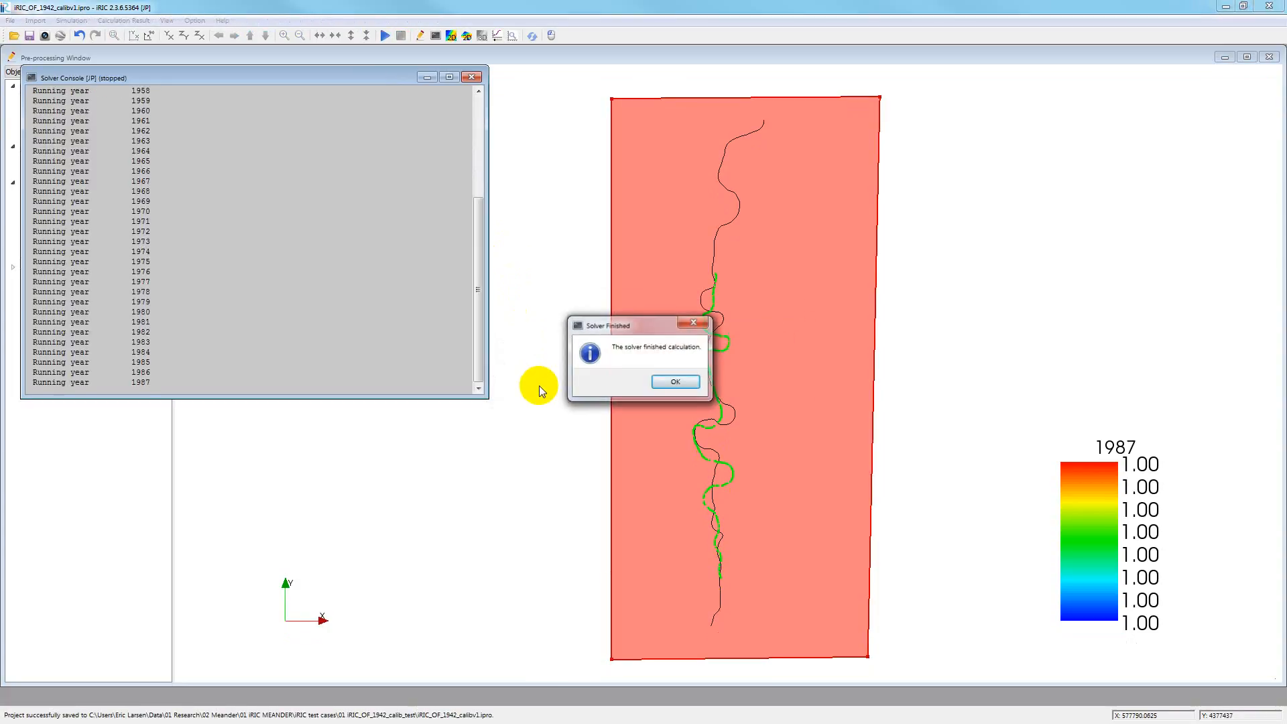
pyautogui.click(680, 382)
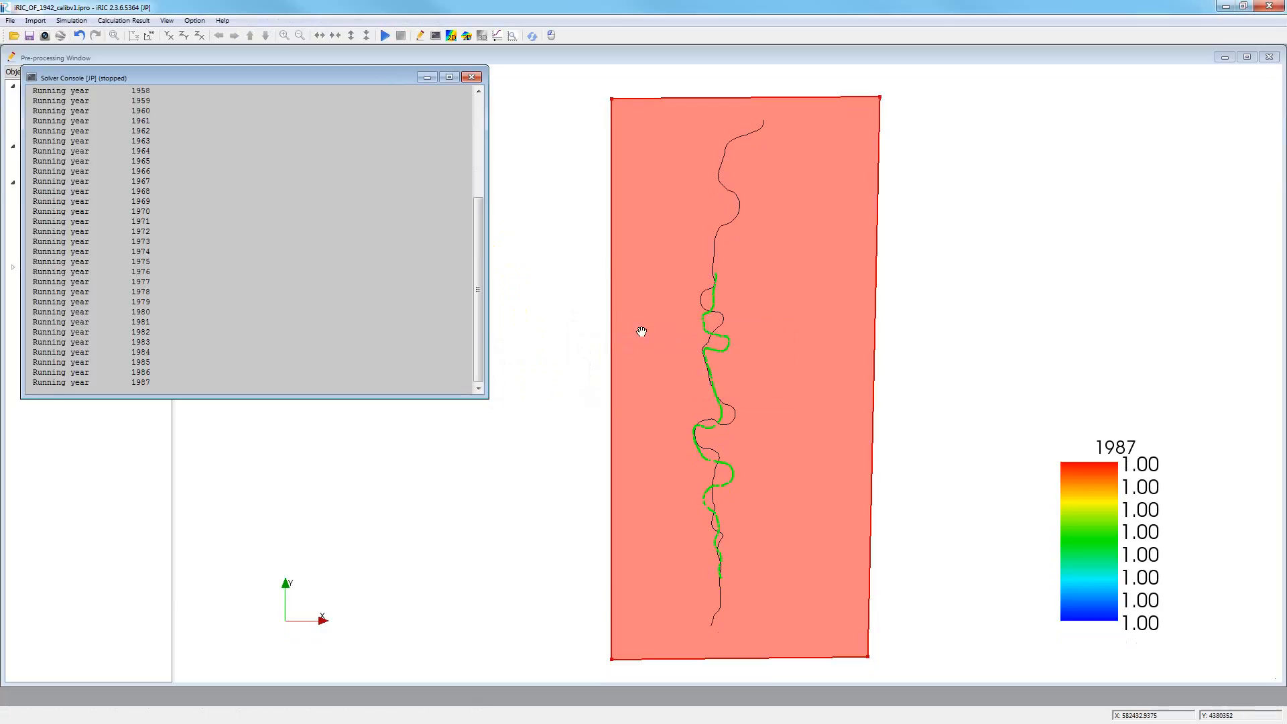
pyautogui.click(473, 77)
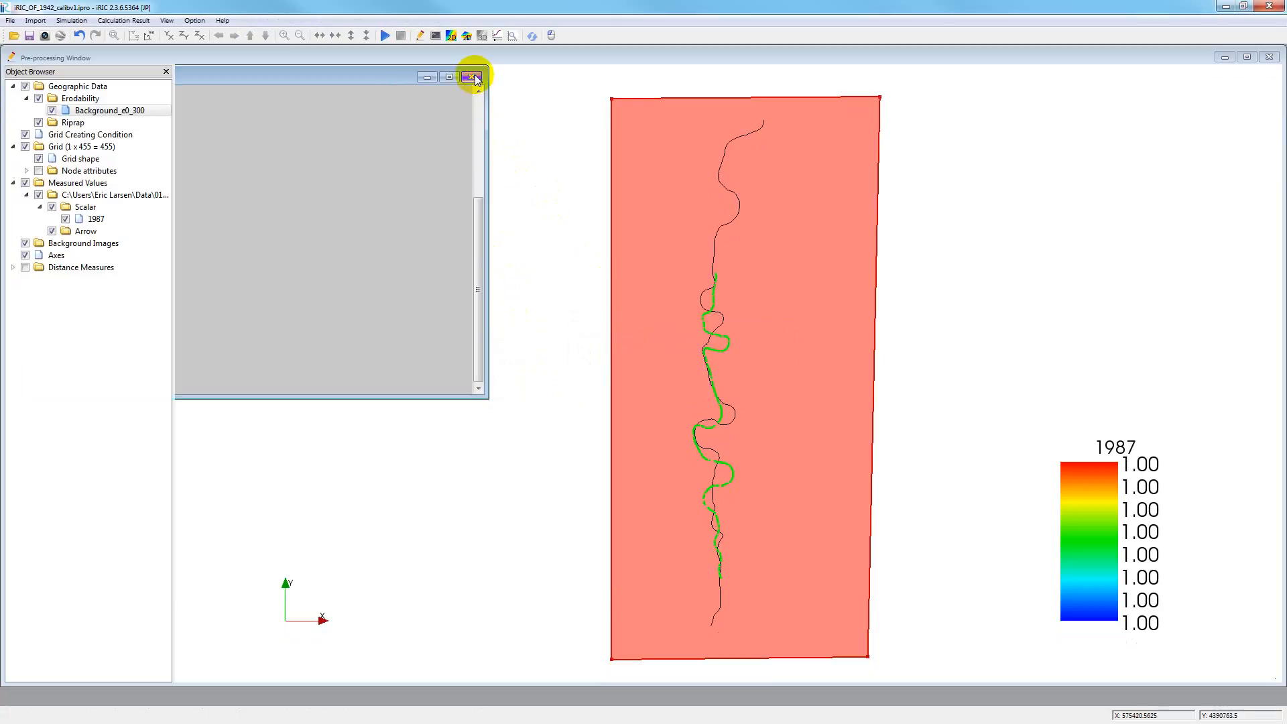
# View the calculation results in a maximized 2D post-processing window and return to the pre-processing window
pyautogui.click(453, 38)
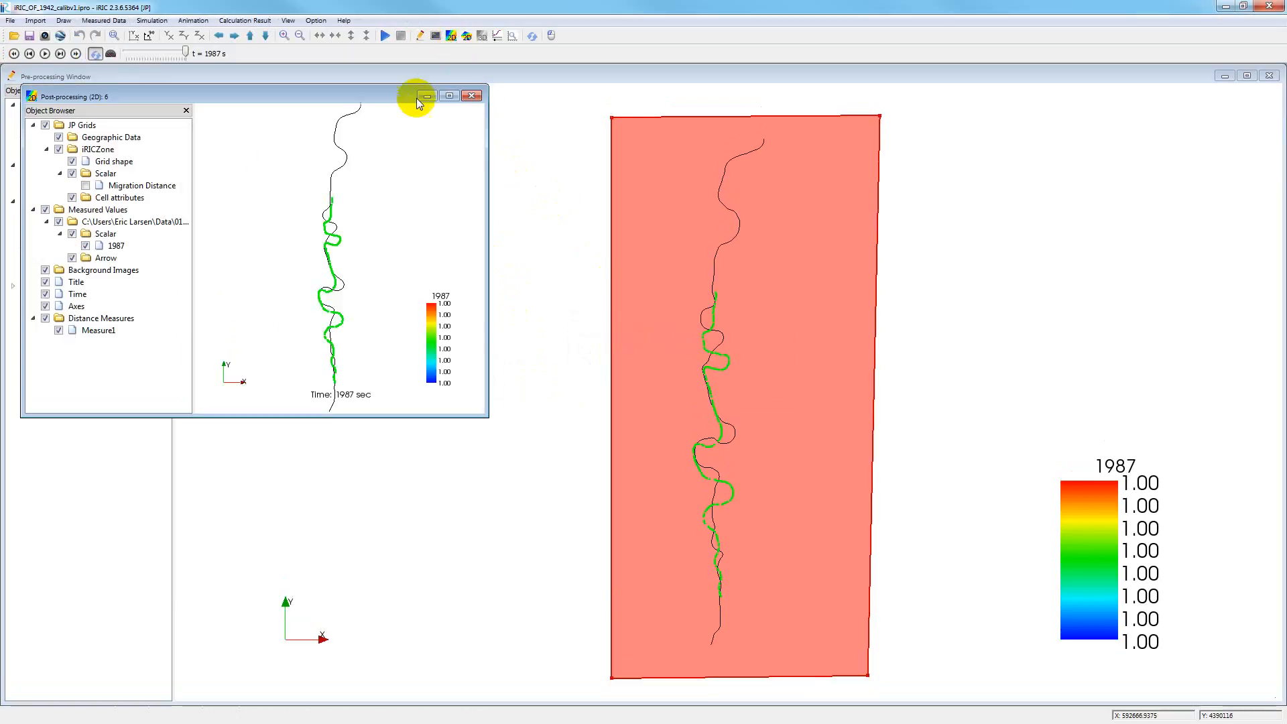
pyautogui.click(450, 96)
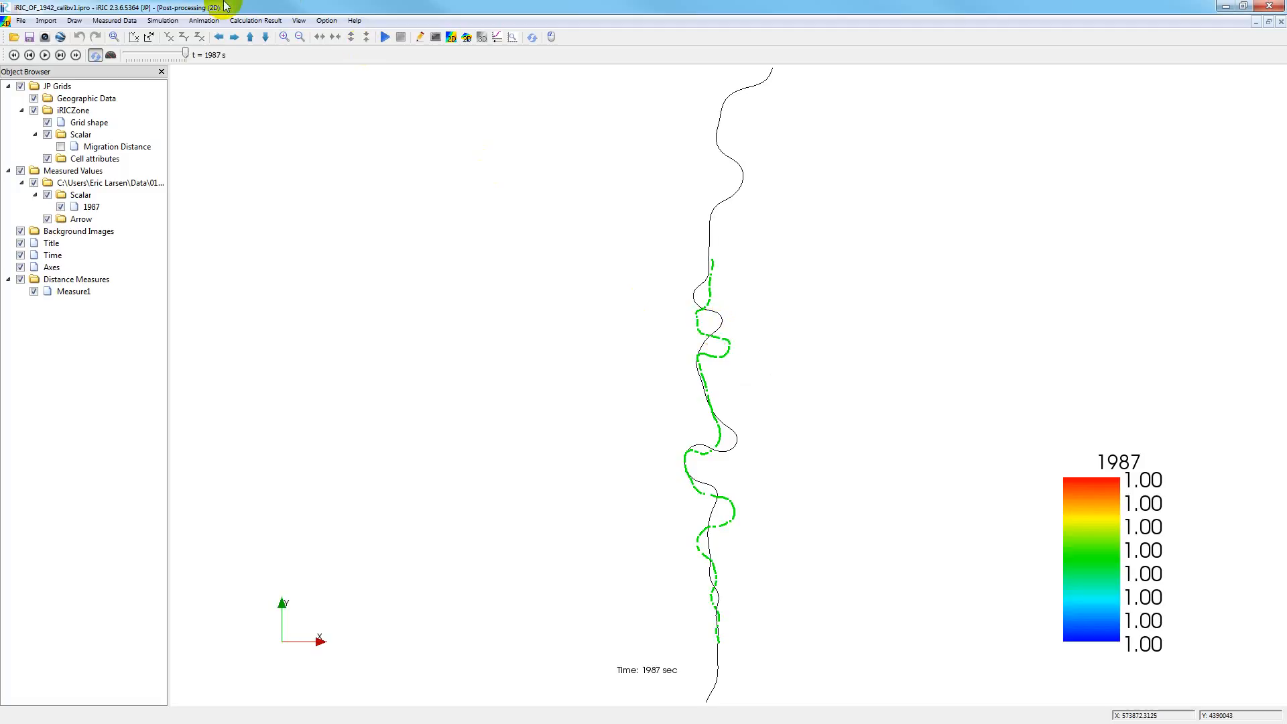
pyautogui.click(421, 39)
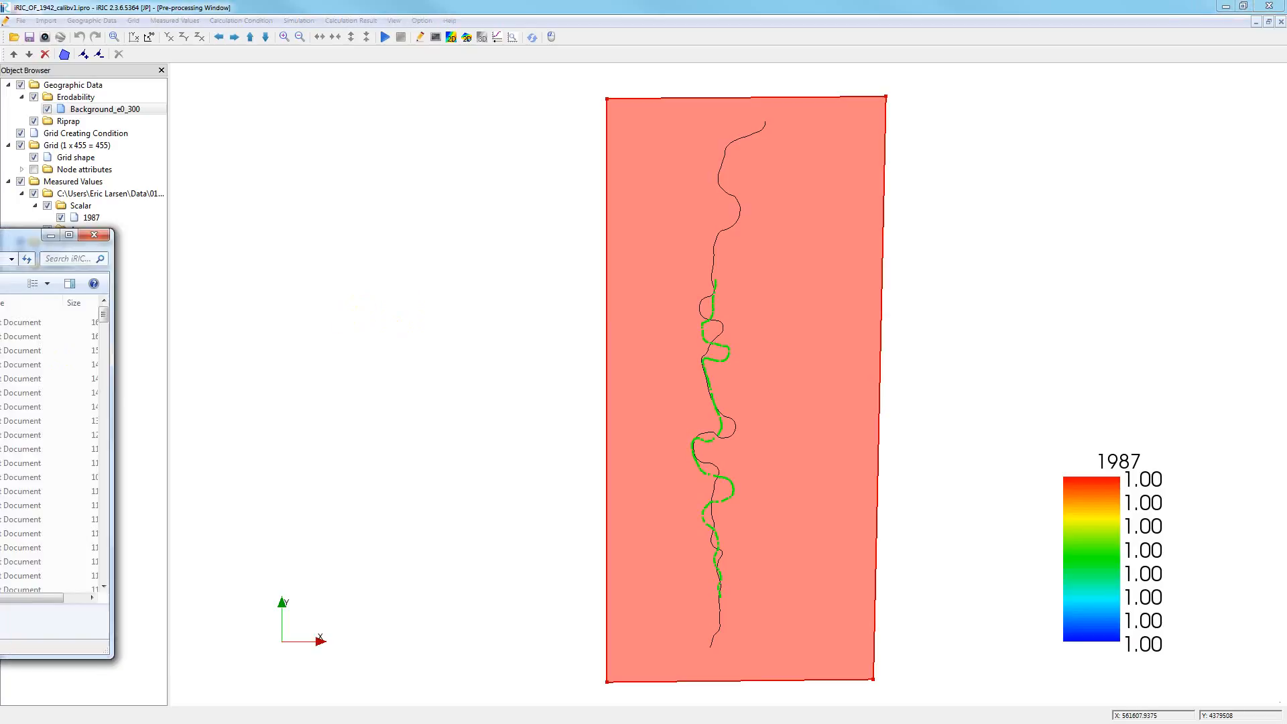
# Switch to the file explorer and inspect the output files in the 04 Output subfolder iRIC_OF_1942_calib_OUTPUT_v1_video_cf1_e0_300
pyautogui.moveTo(0, 221); pyautogui.dragTo(497, 228)
pyautogui.click(661, 223)
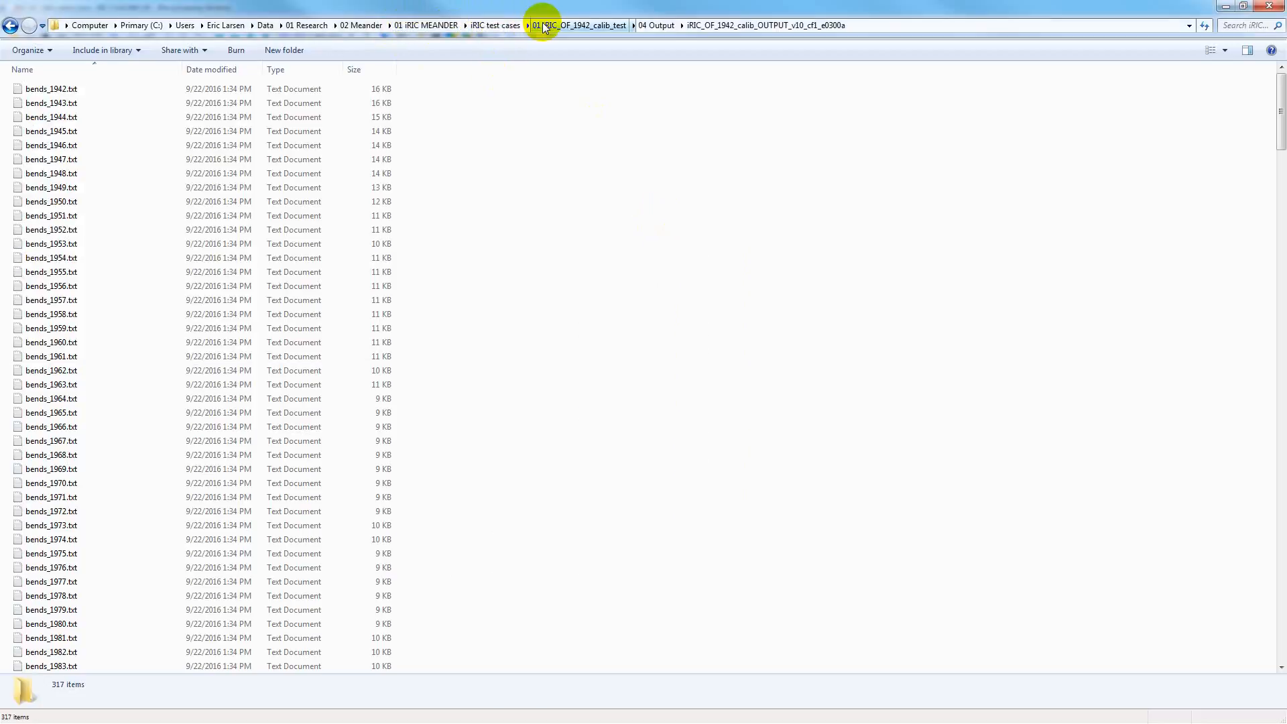
pyautogui.click(652, 26)
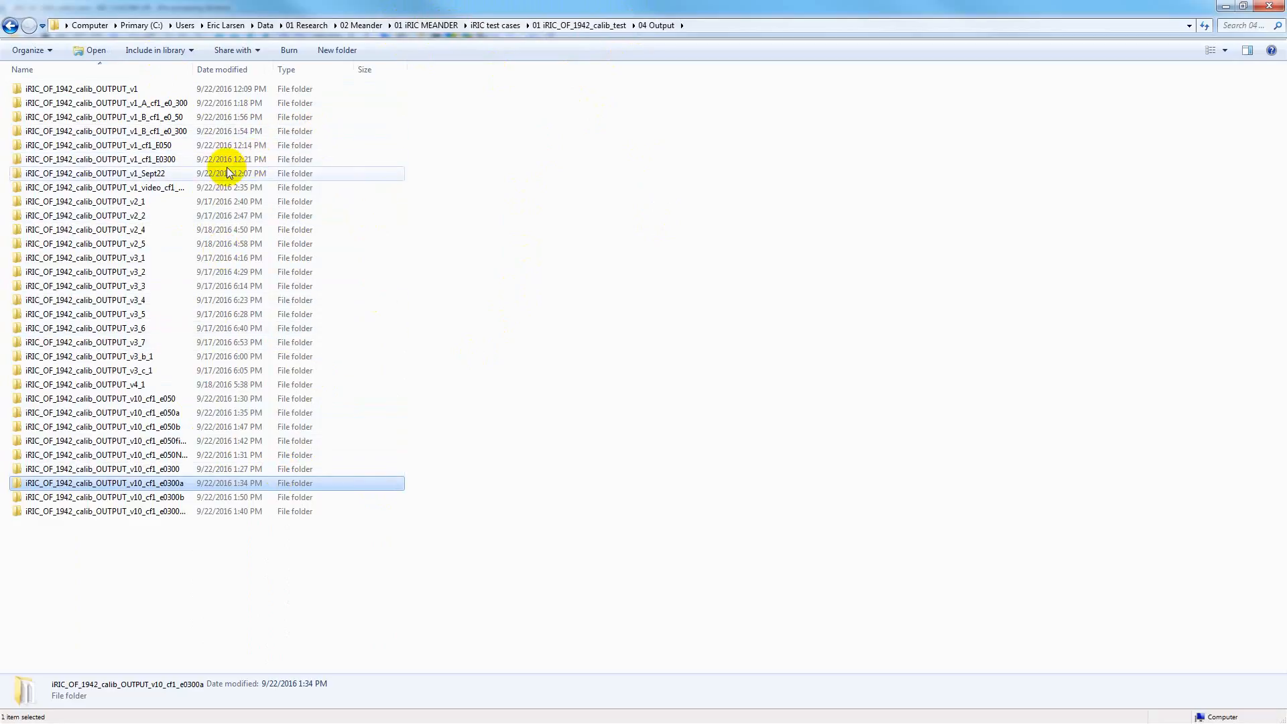
pyautogui.doubleClick(193, 70)
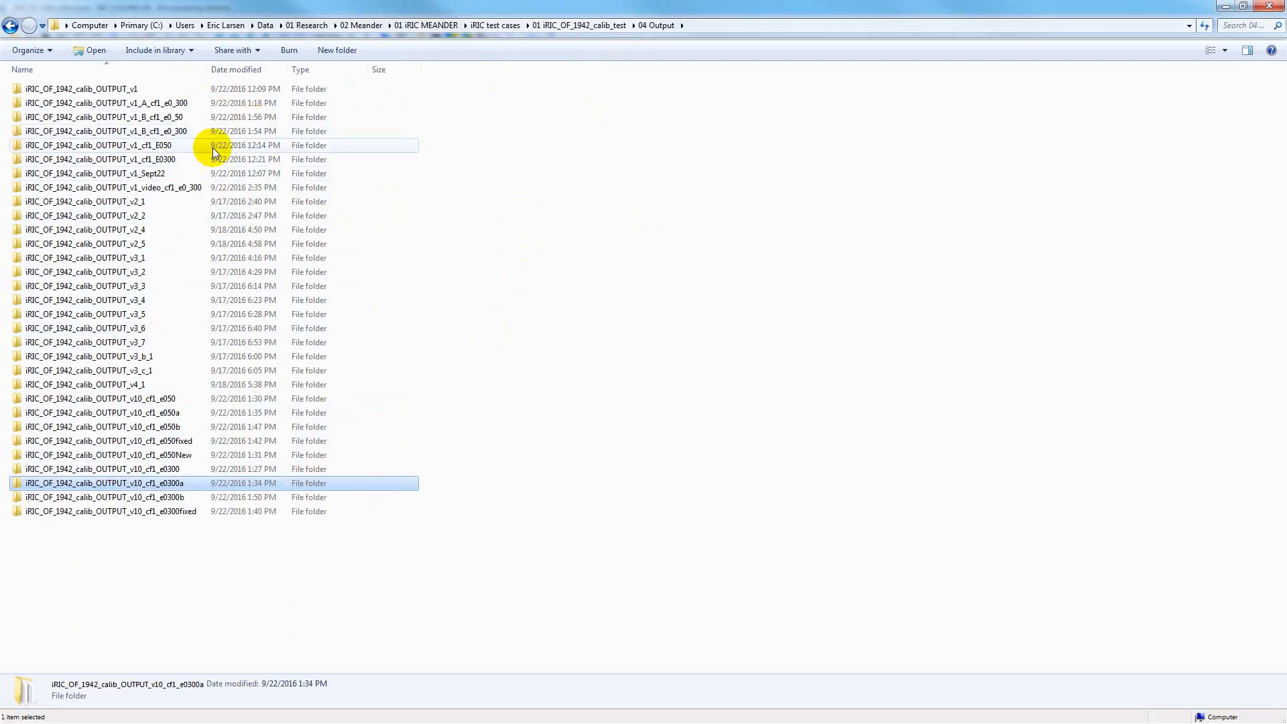
pyautogui.doubleClick(175, 191)
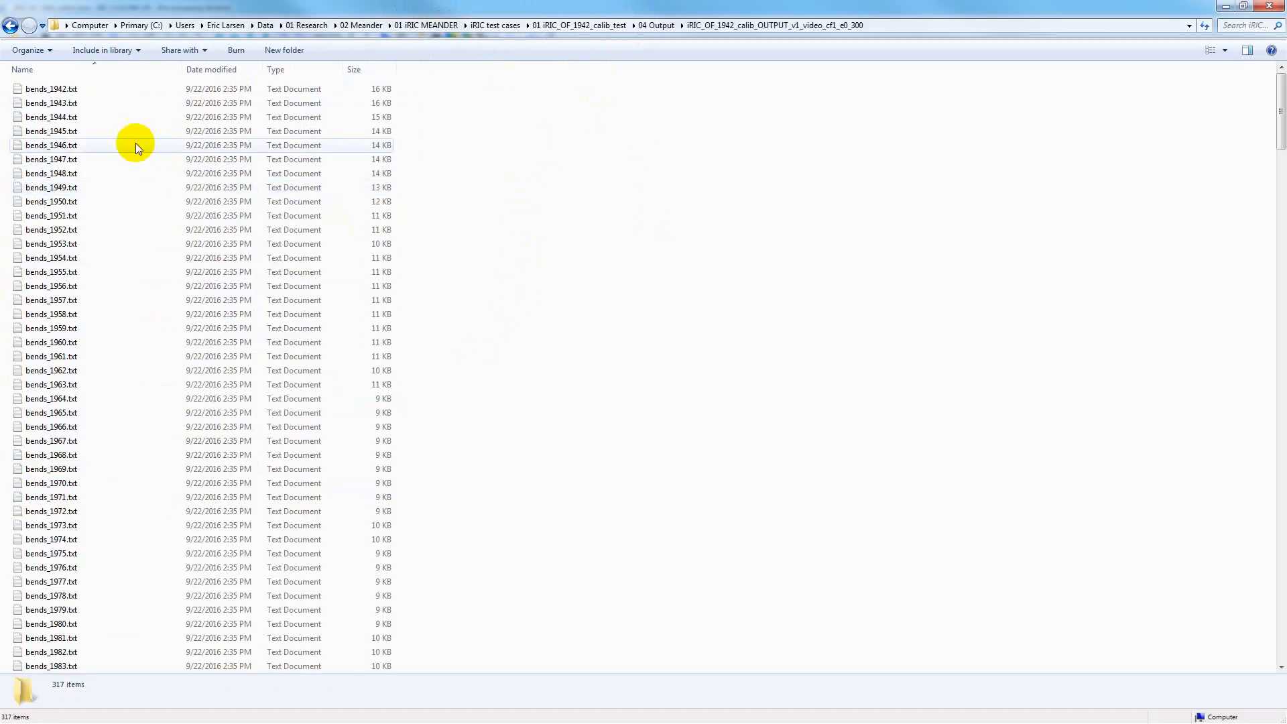
pyautogui.click(10, 25)
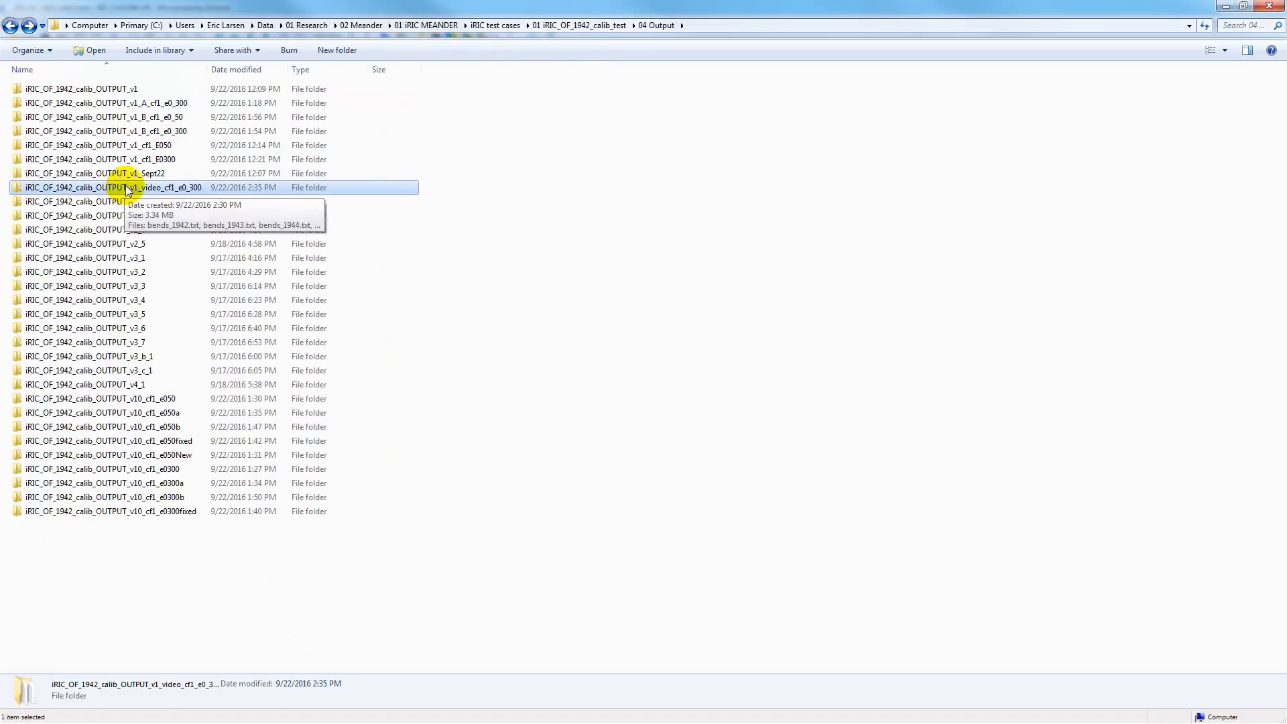
pyautogui.rightClick(127, 188)
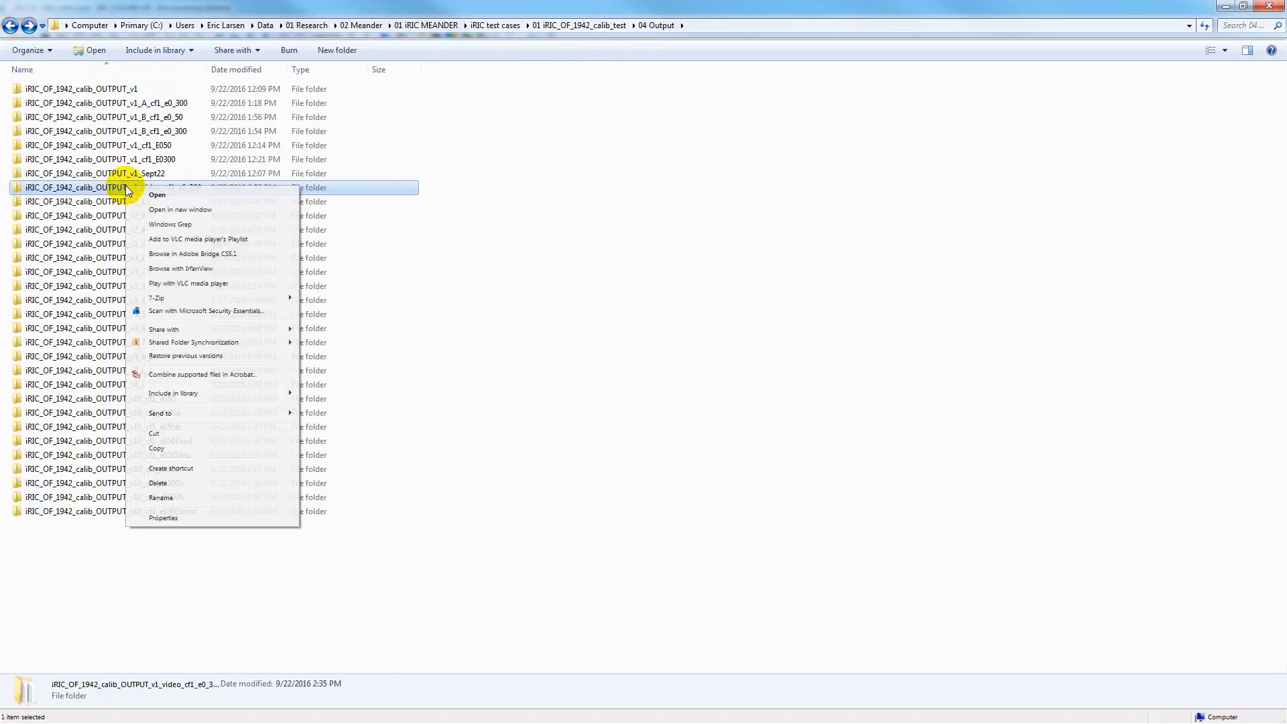
pyautogui.click(179, 498)
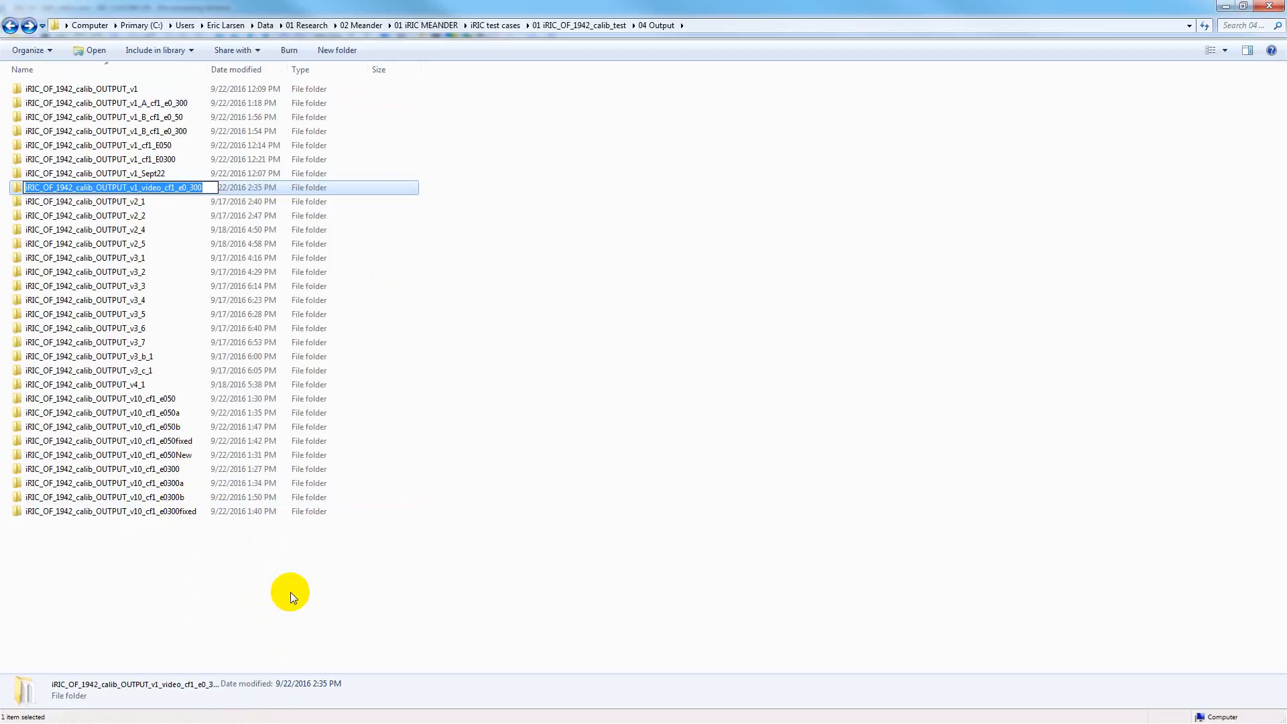
pyautogui.click(15, 194)
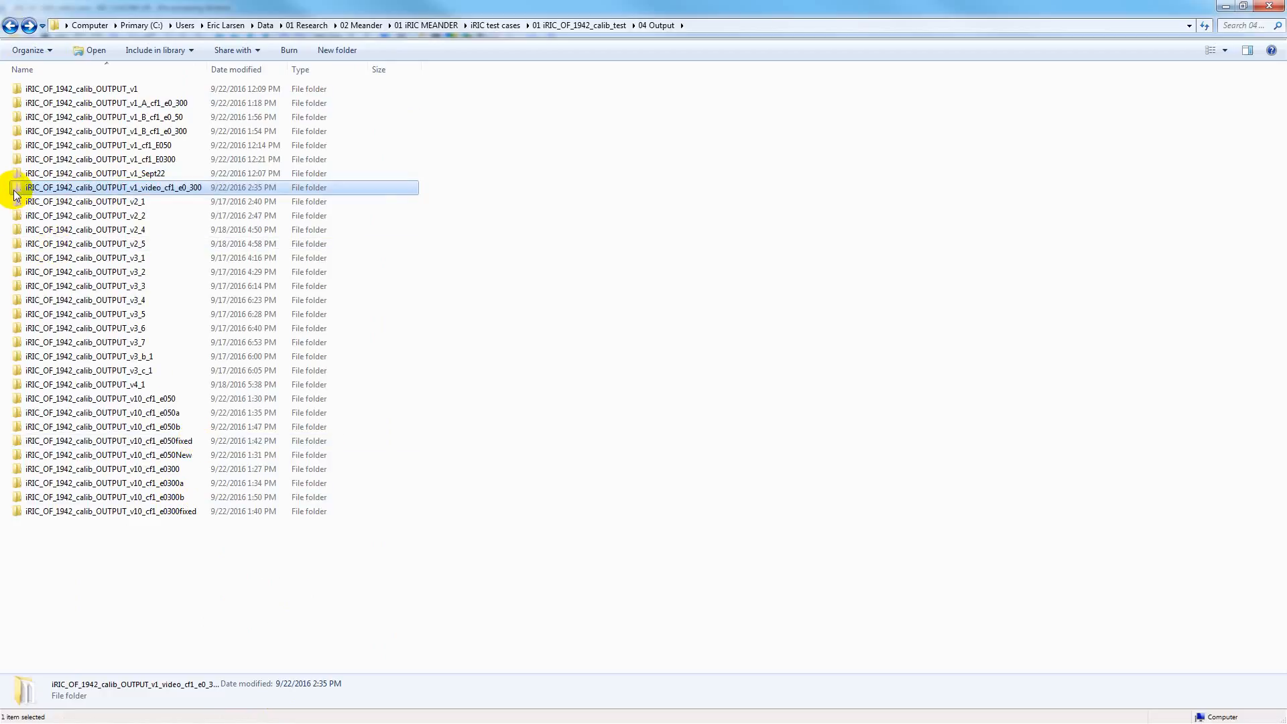
# Restore the file explorer to a smaller window, minimize iRIC, and switch to QGIS
pyautogui.click(1245, 6)
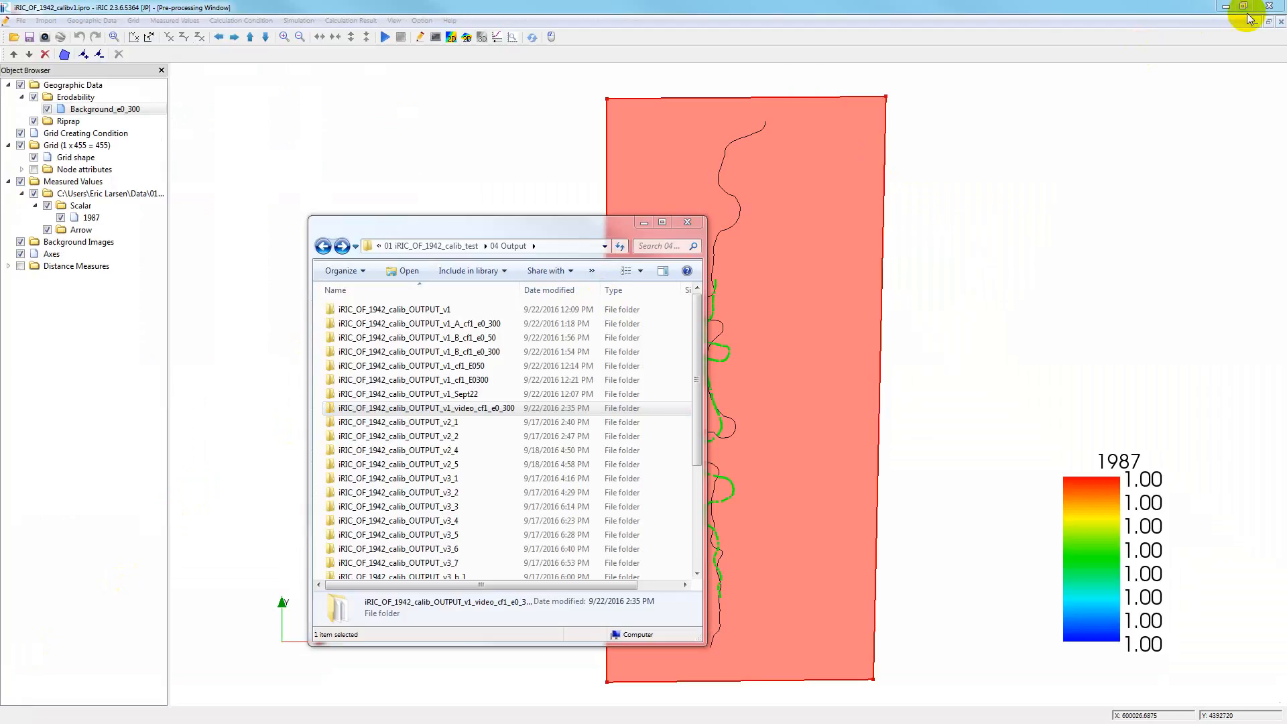
pyautogui.click(1227, 8)
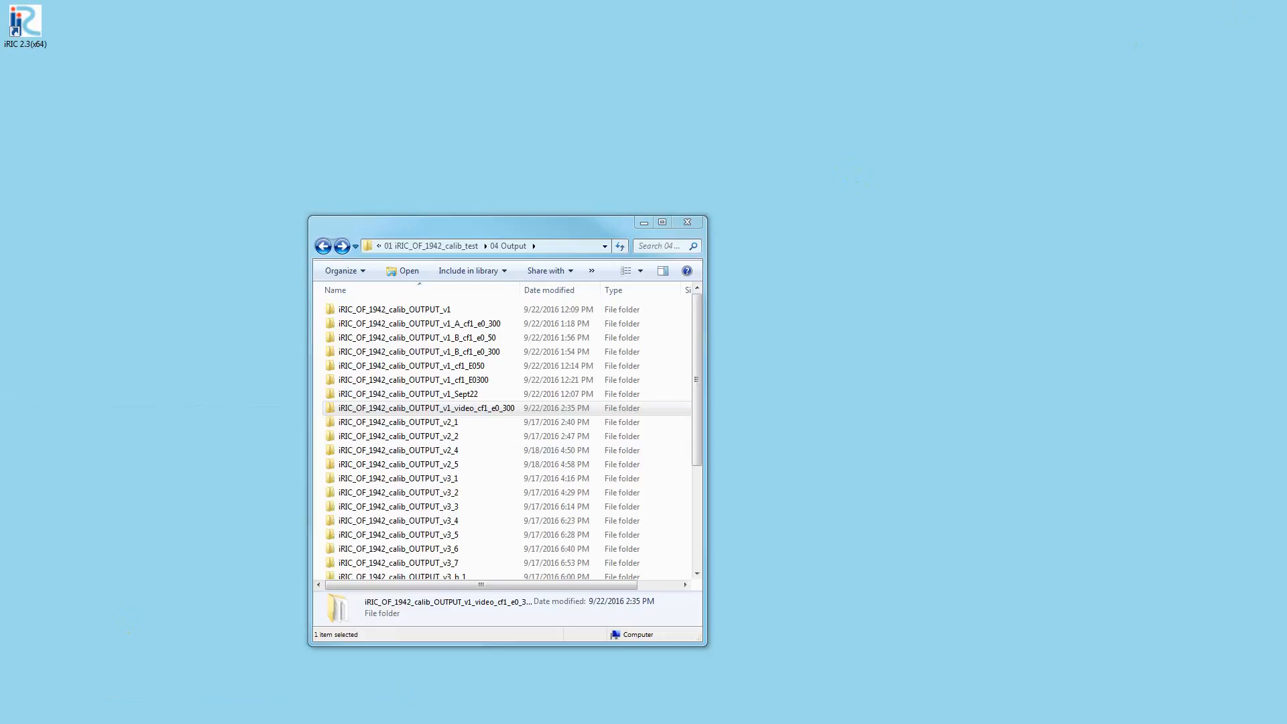
pyautogui.hotkey('alt', 'Tab')
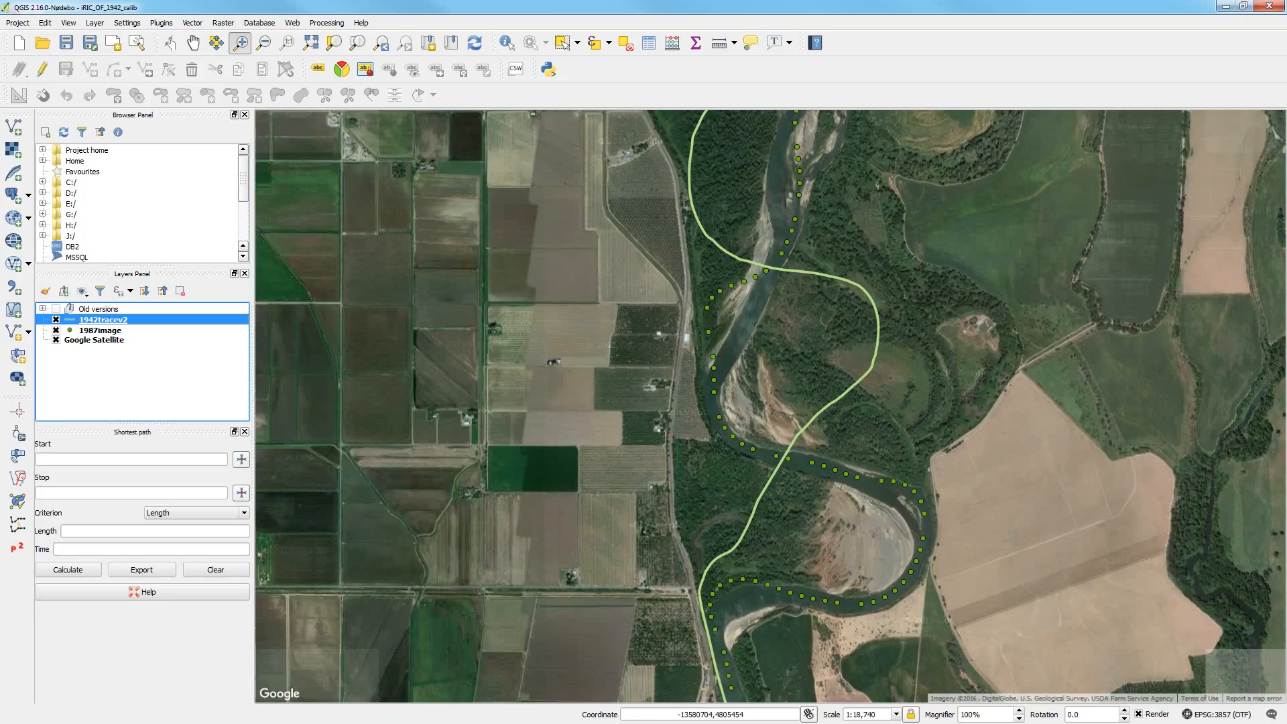
# Add center_1987.shp from the 04 Output subfolder iRIC_OF_1942_calib_OUTPUT_v1_video_cf1_e0_300 as a vector layer
pyautogui.click(16, 128)
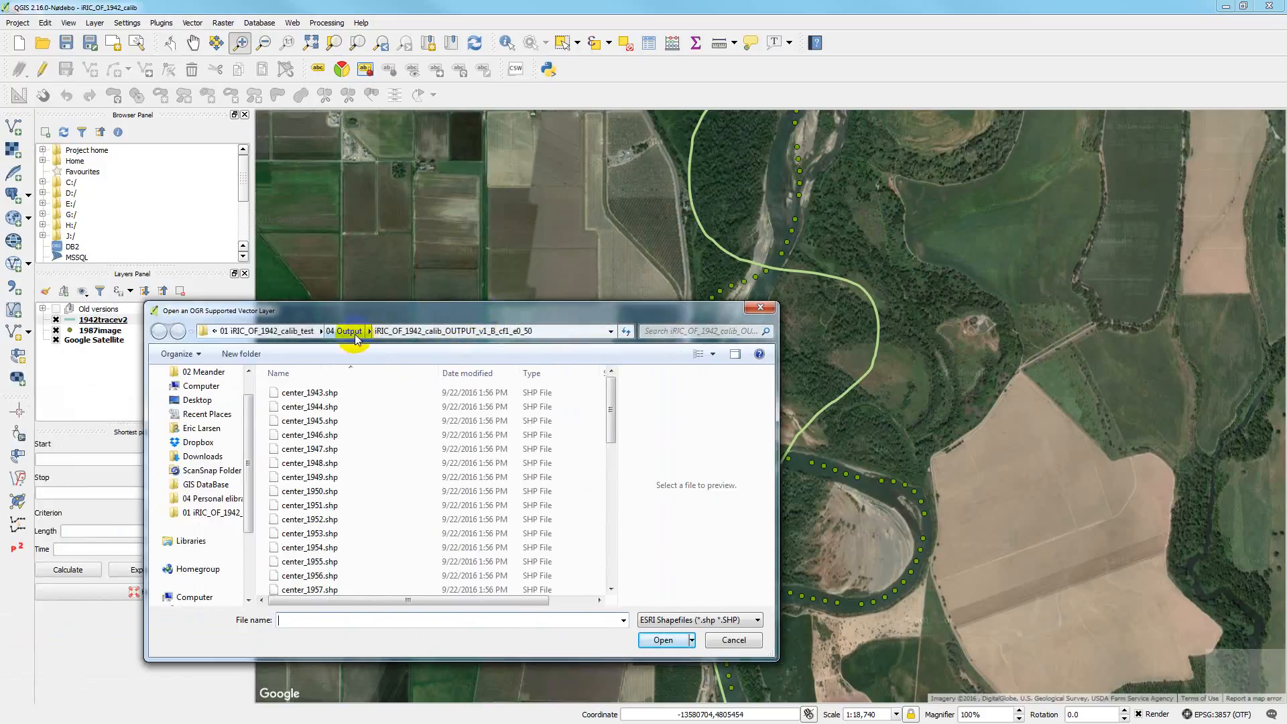
pyautogui.click(356, 335)
pyautogui.click(358, 332)
pyautogui.click(323, 394)
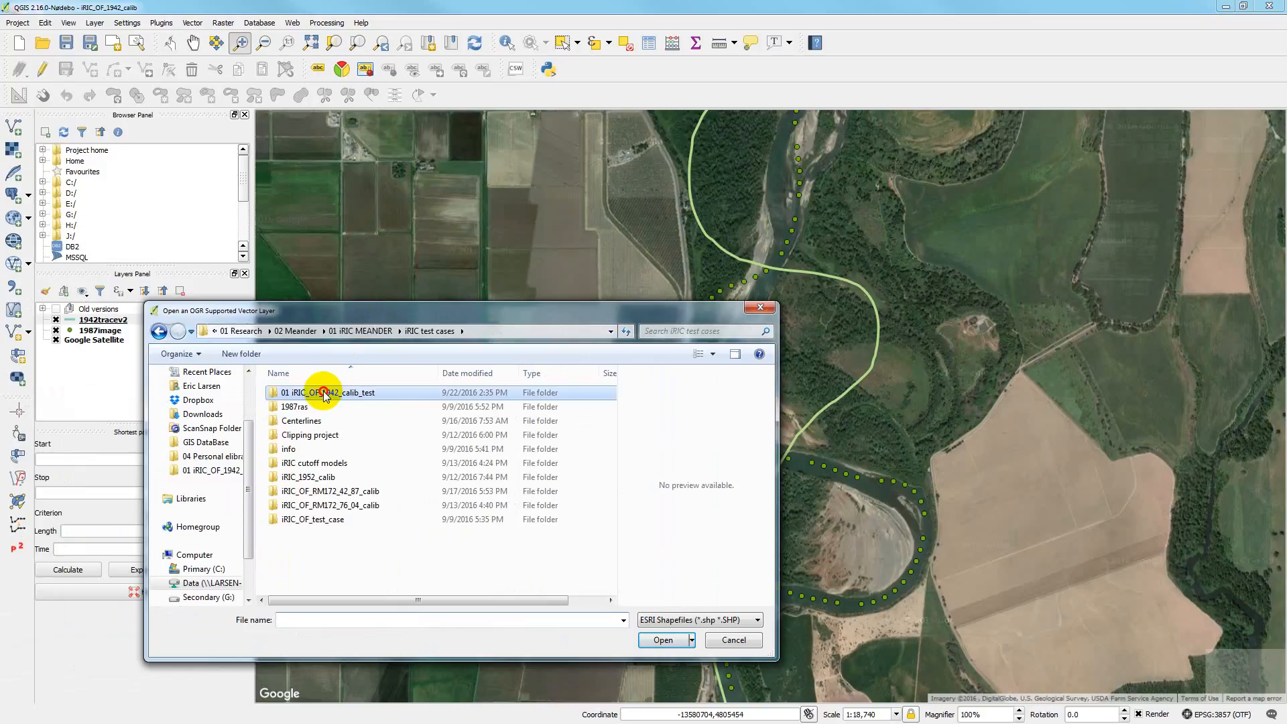
pyautogui.doubleClick(323, 394)
pyautogui.doubleClick(305, 435)
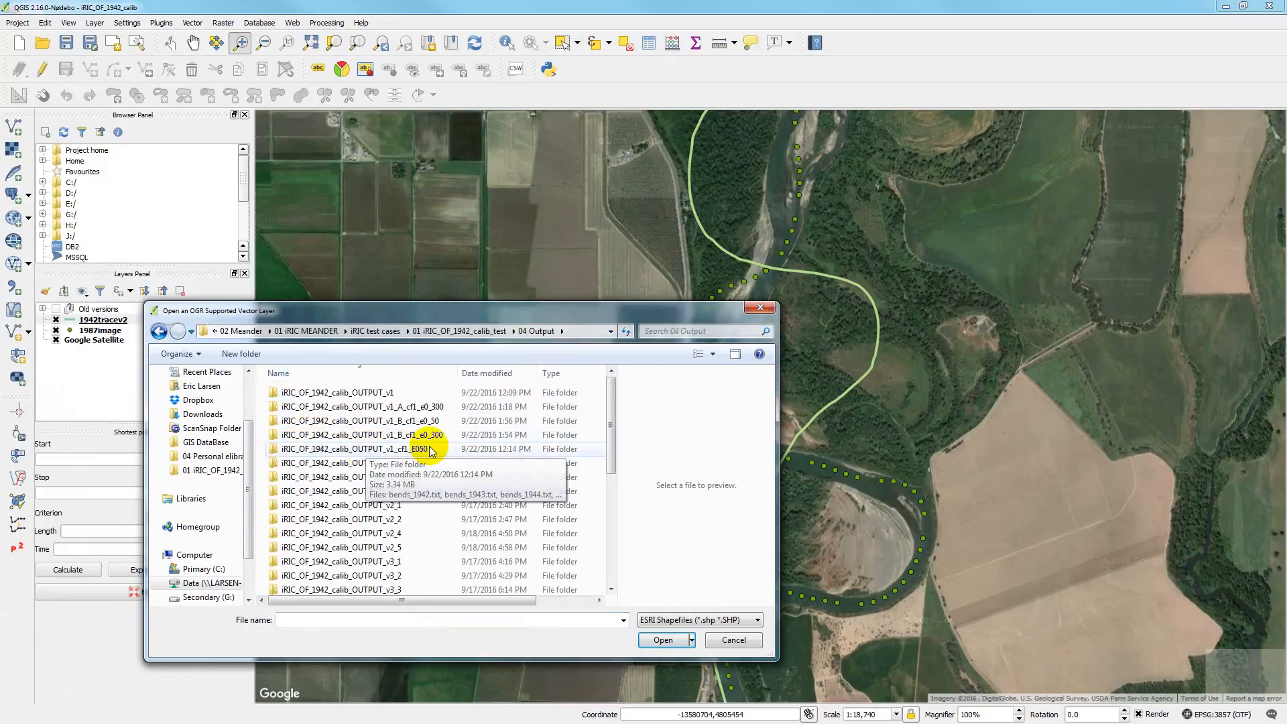
pyautogui.click(431, 492)
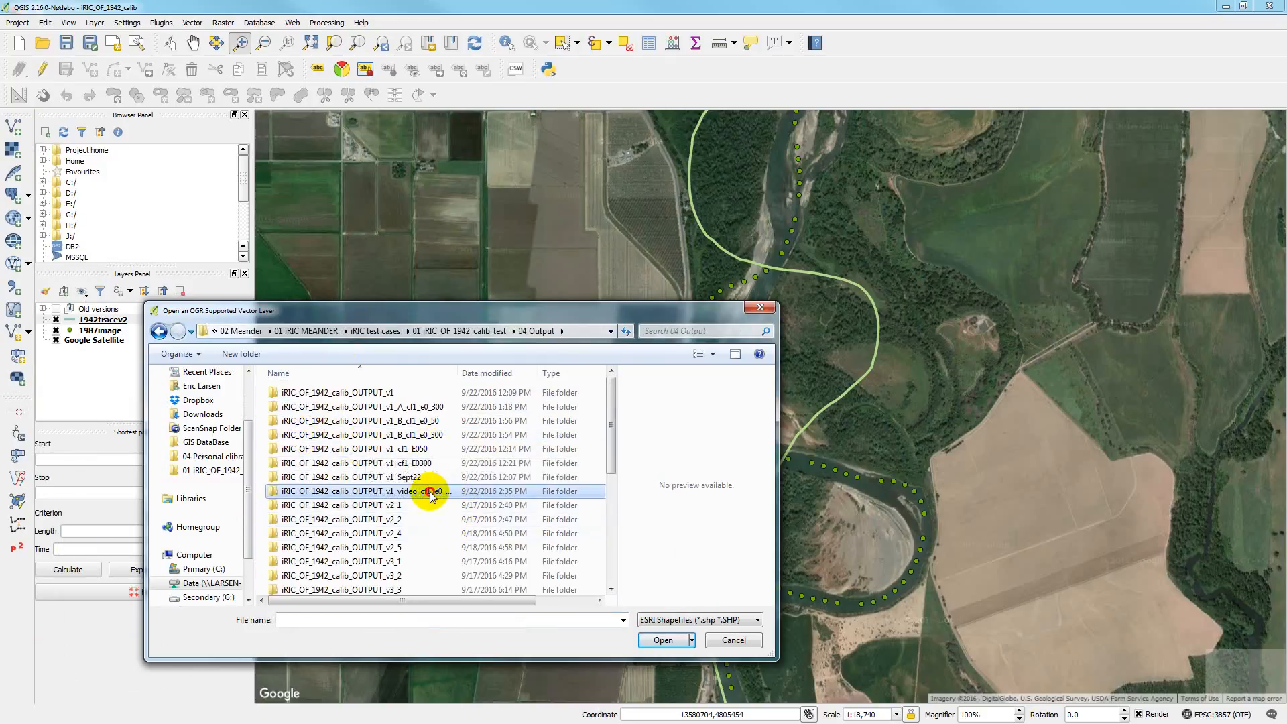
pyautogui.doubleClick(431, 493)
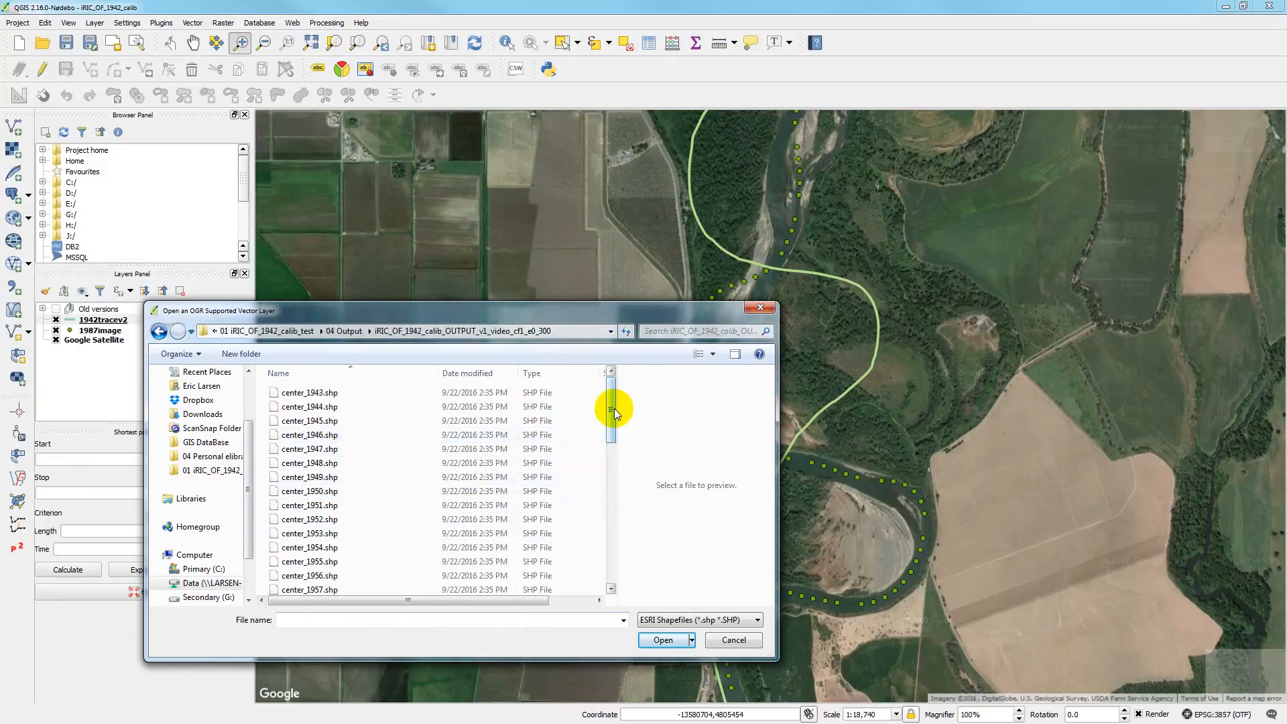
pyautogui.moveTo(612, 400); pyautogui.dragTo(612, 566)
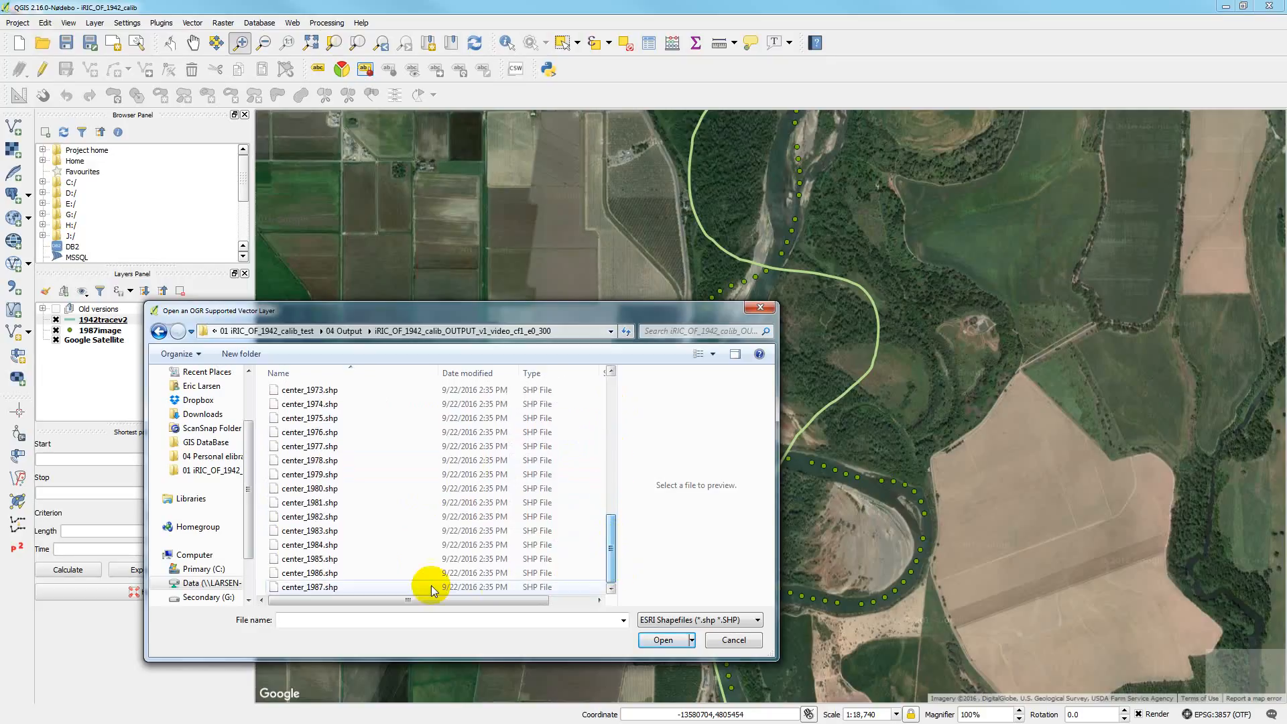
pyautogui.doubleClick(344, 586)
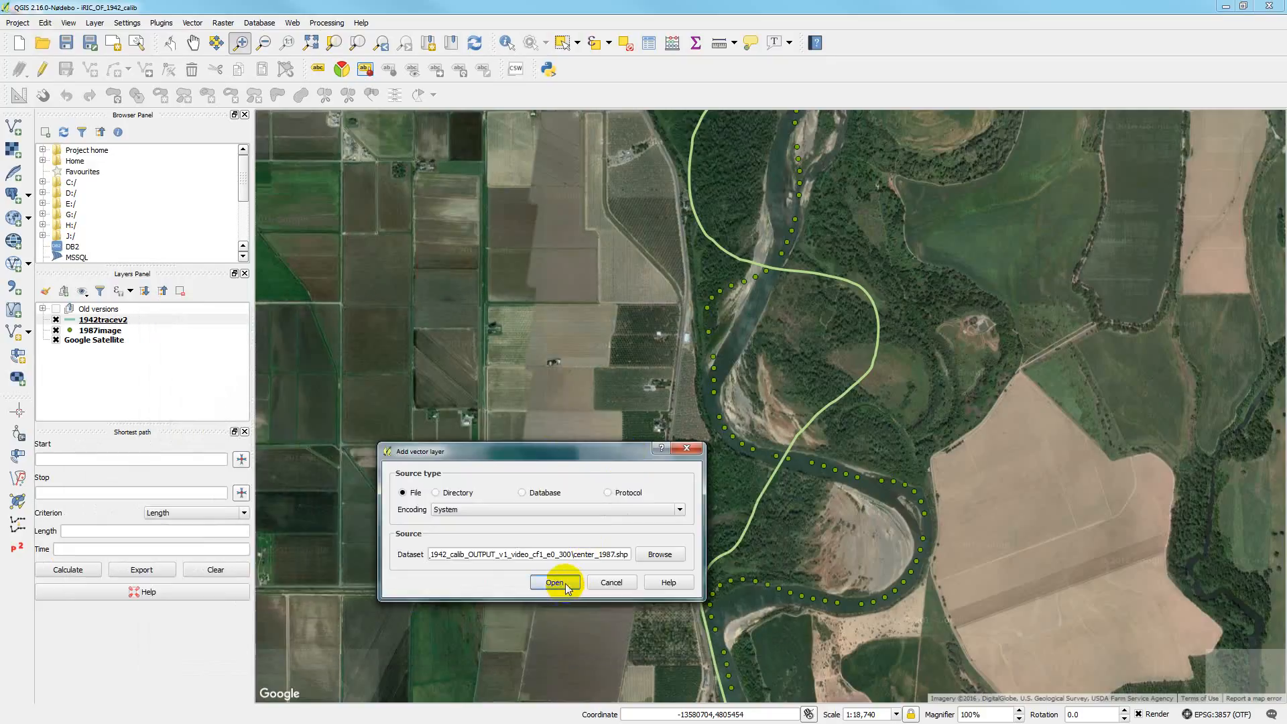
pyautogui.click(555, 583)
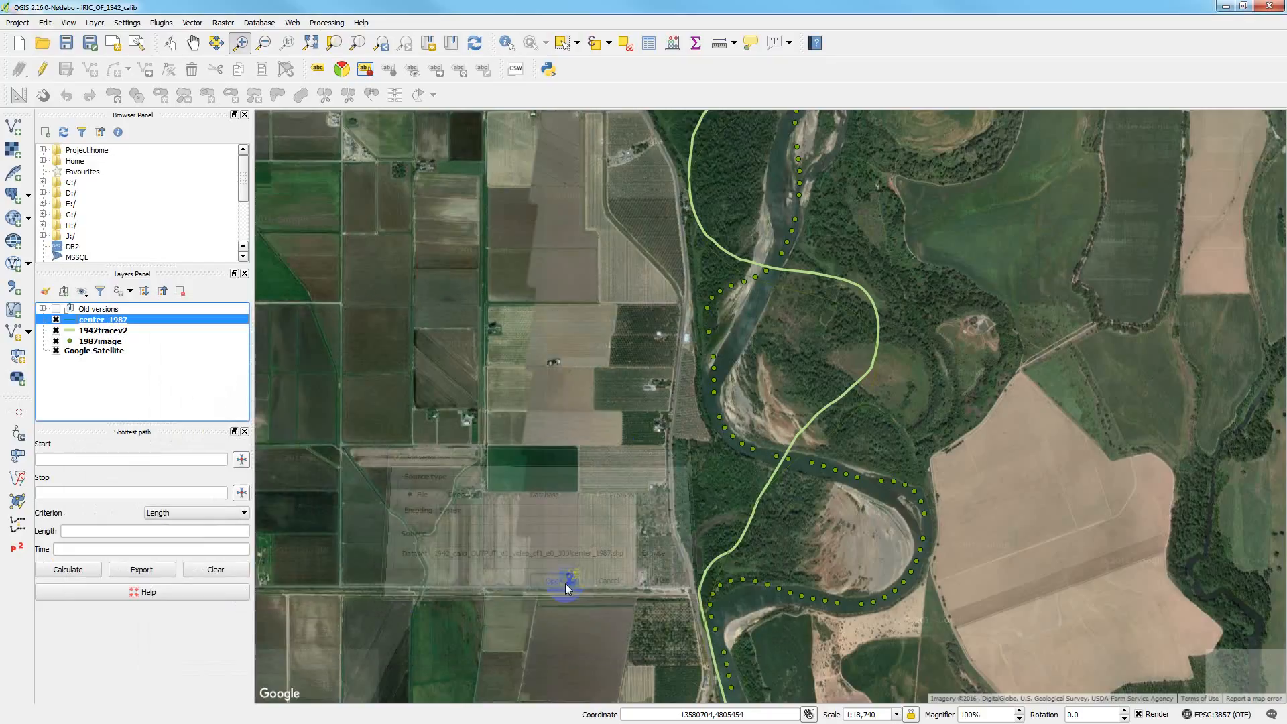
# Rename the center_1987 layer as iRIC_OF_1942_calib_OUTPUT_v1_video_cf1_e0_300_1987 and widen the layer list to fit the name
pyautogui.rightClick(77, 321)
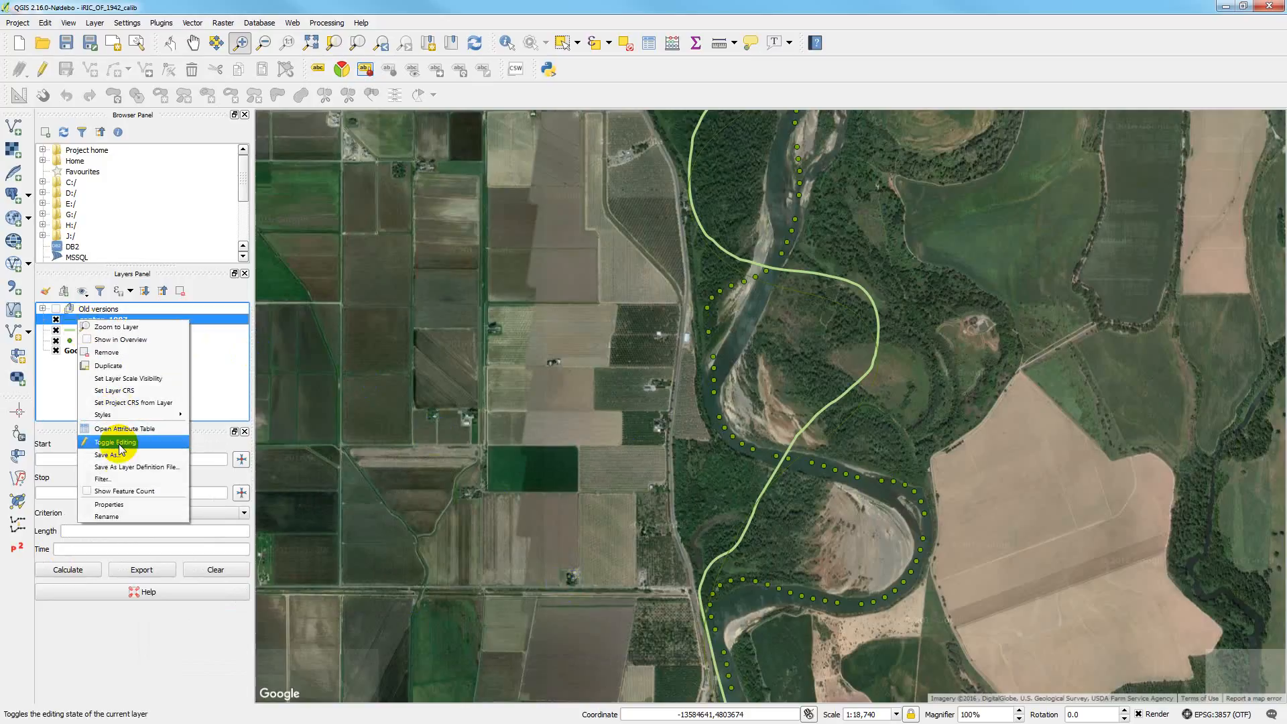
pyautogui.click(118, 517)
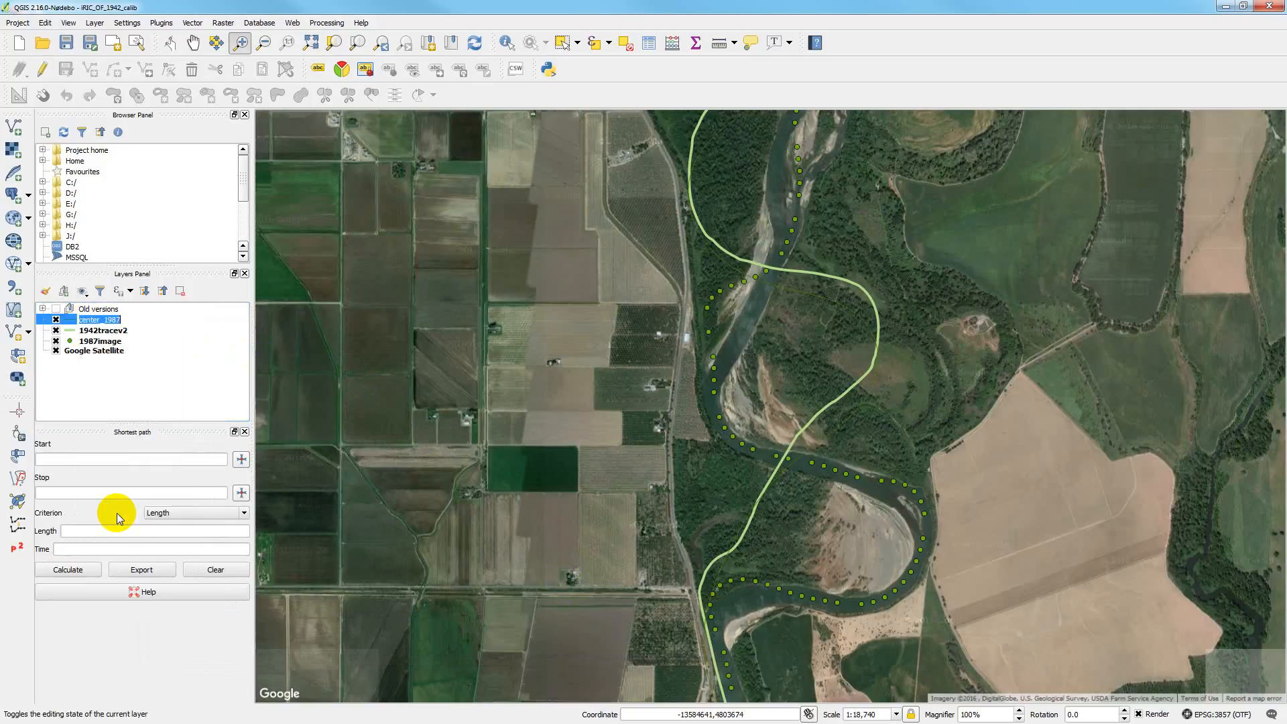
pyautogui.click(98, 319)
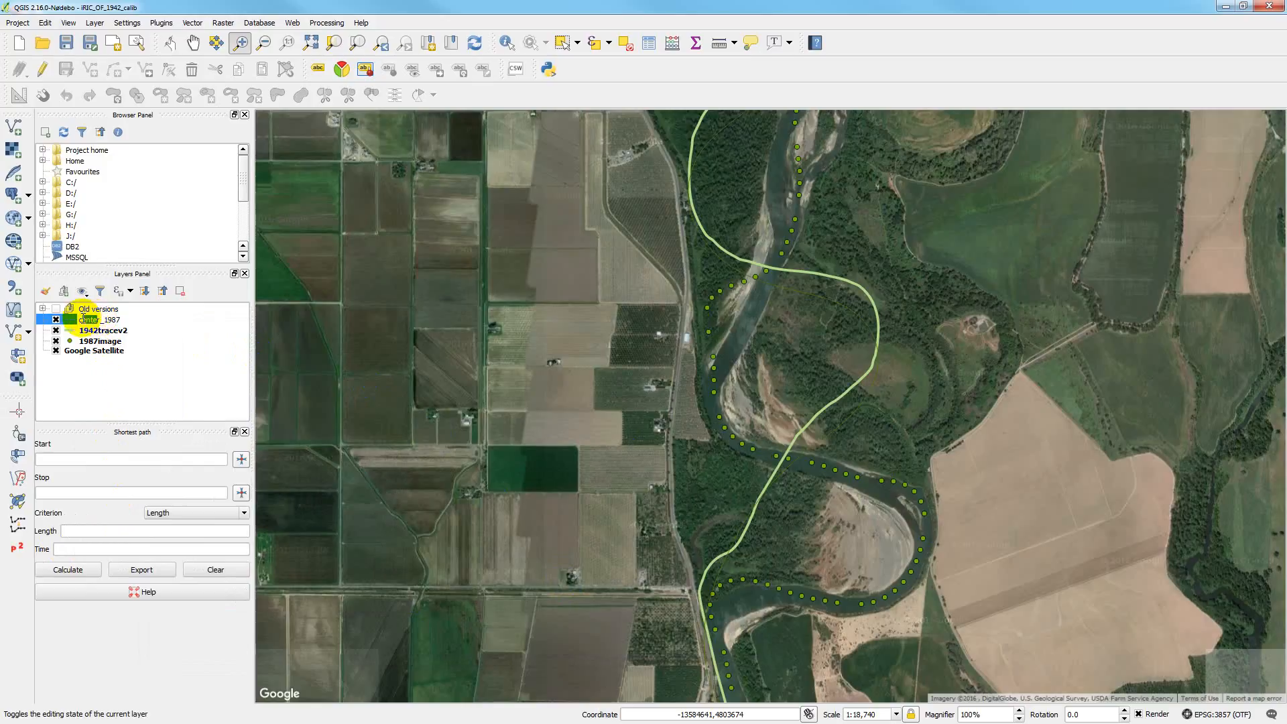
pyautogui.click(87, 317)
pyautogui.click(79, 317)
pyautogui.hotkey('ctrl', 'v')
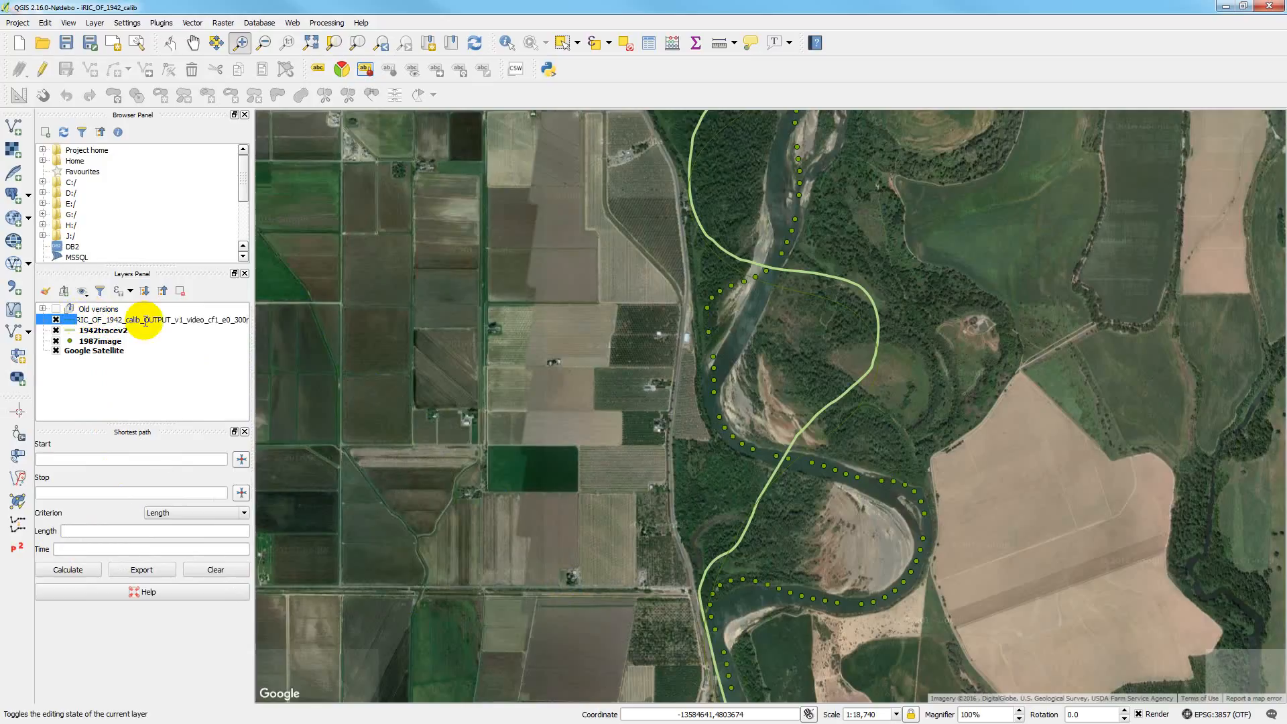
pyautogui.moveTo(249, 322); pyautogui.dragTo(293, 323)
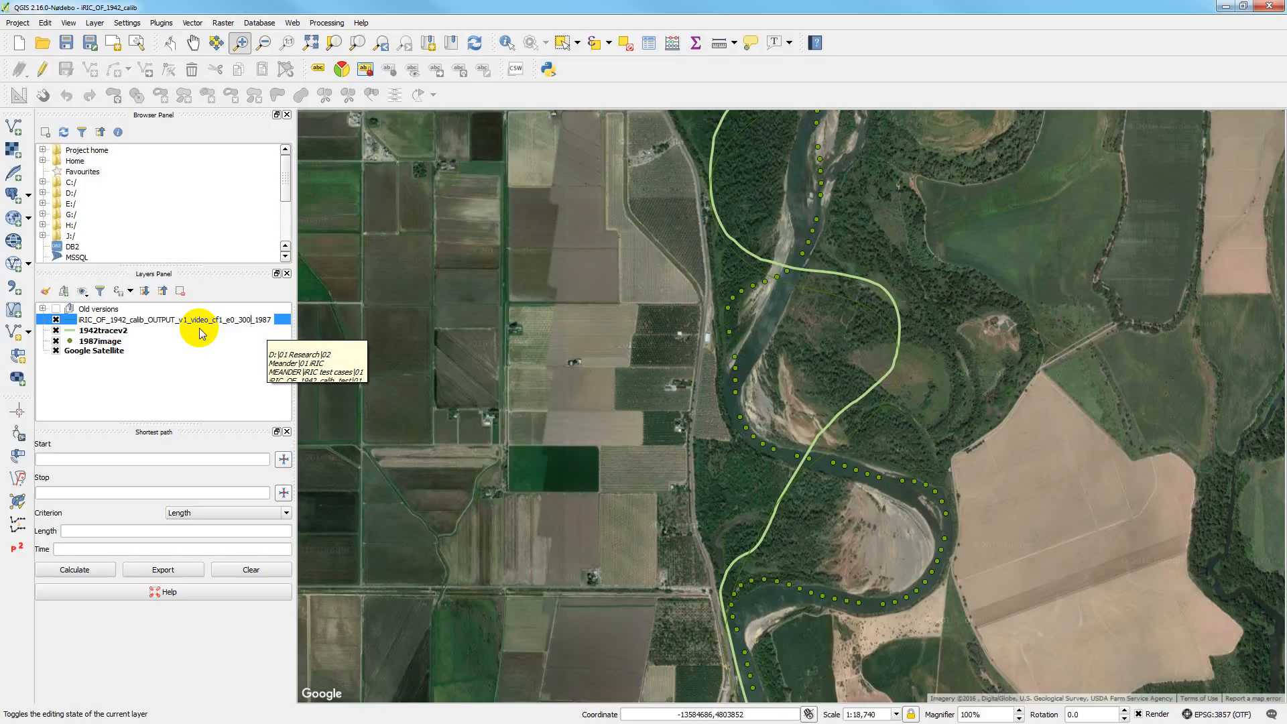
pyautogui.rightClick(141, 320)
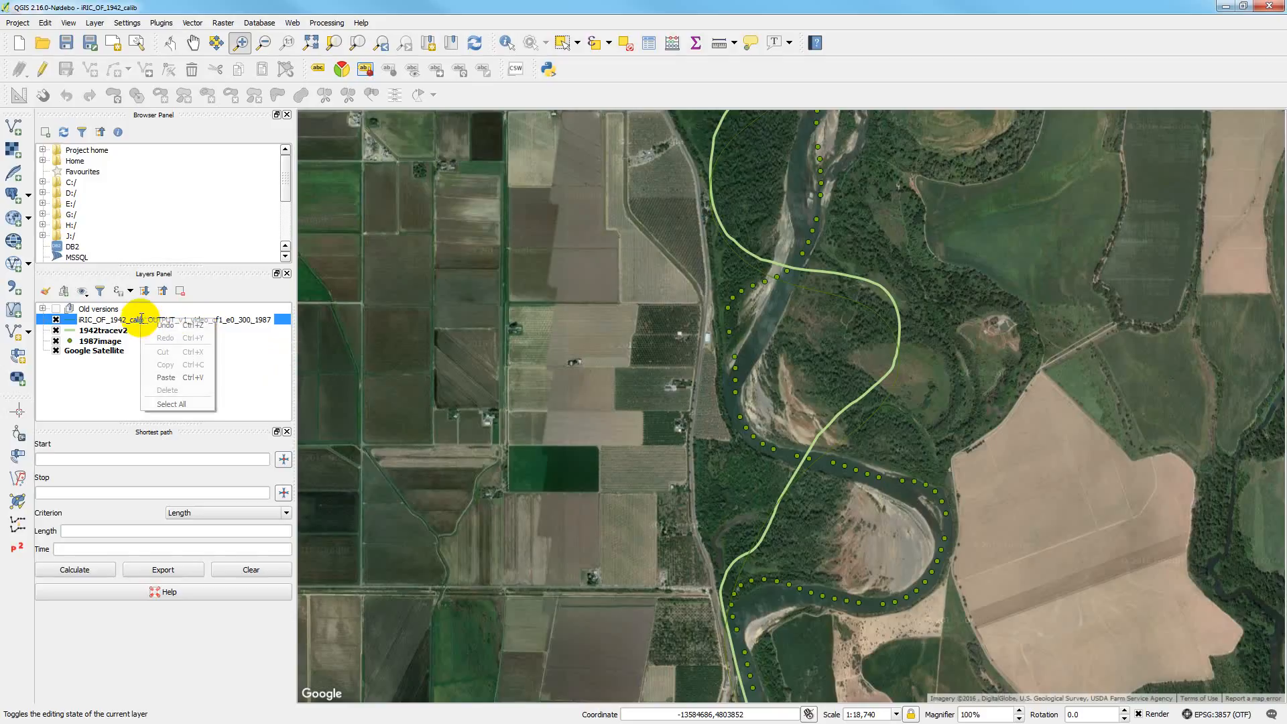
pyautogui.click(236, 380)
# Style the simulated 1987 centerline layer with the Stream line symbol at 0% transparency
pyautogui.rightClick(208, 324)
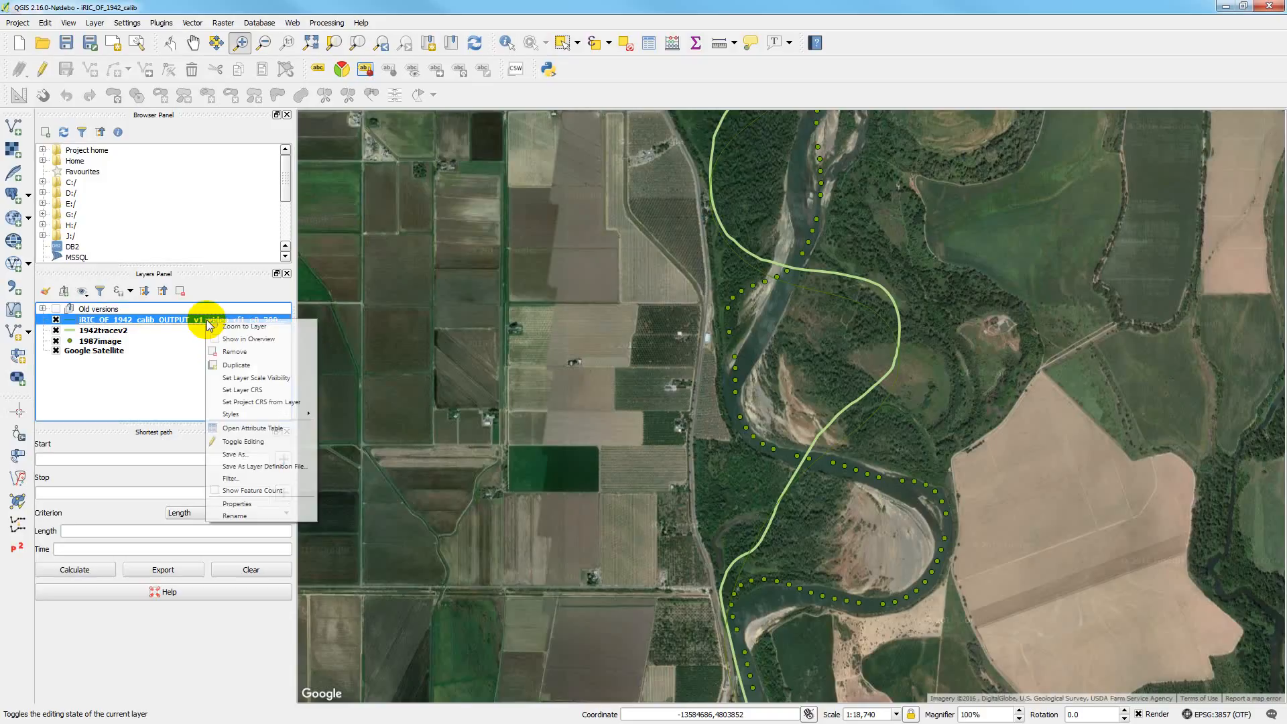
pyautogui.click(263, 503)
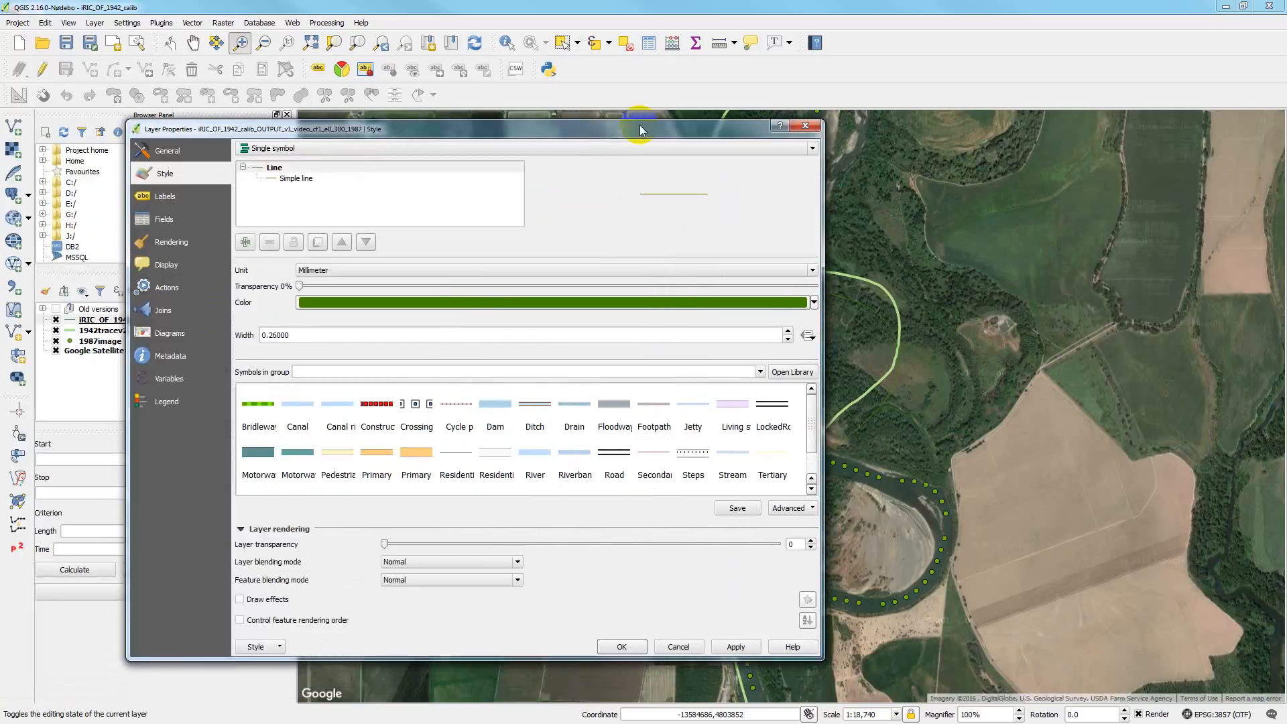
pyautogui.click(742, 456)
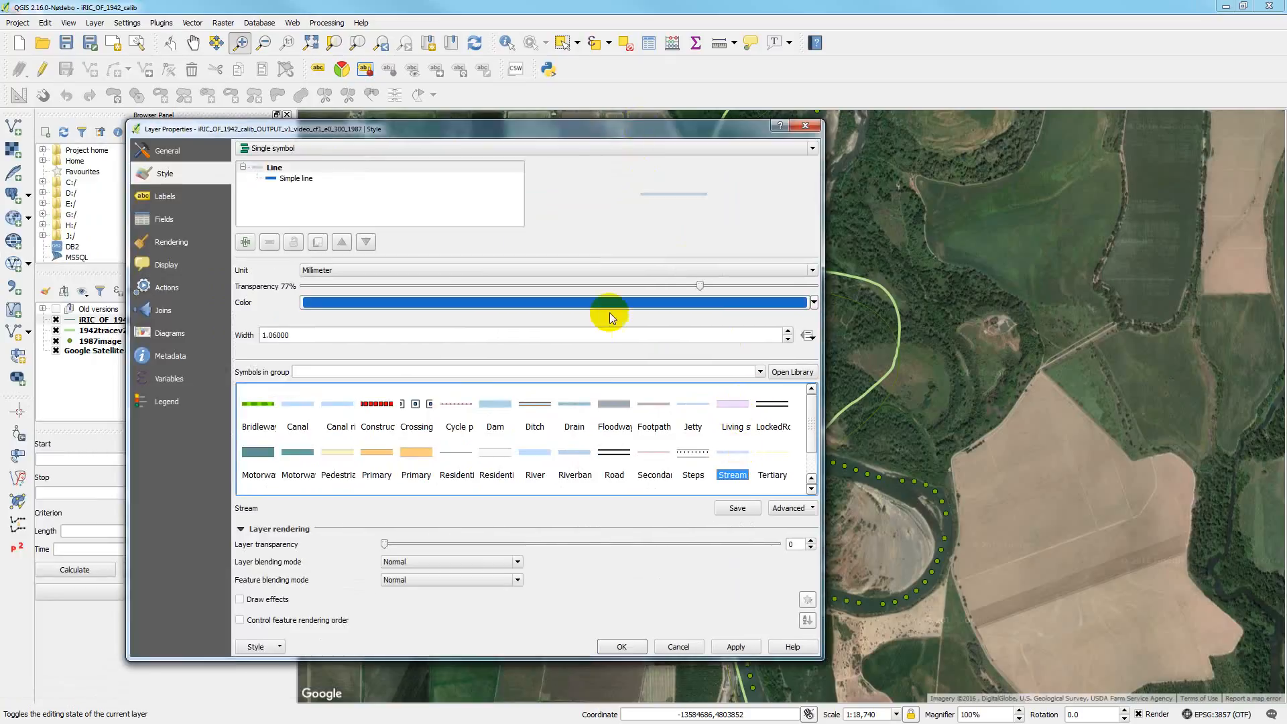
pyautogui.moveTo(701, 287); pyautogui.dragTo(299, 287)
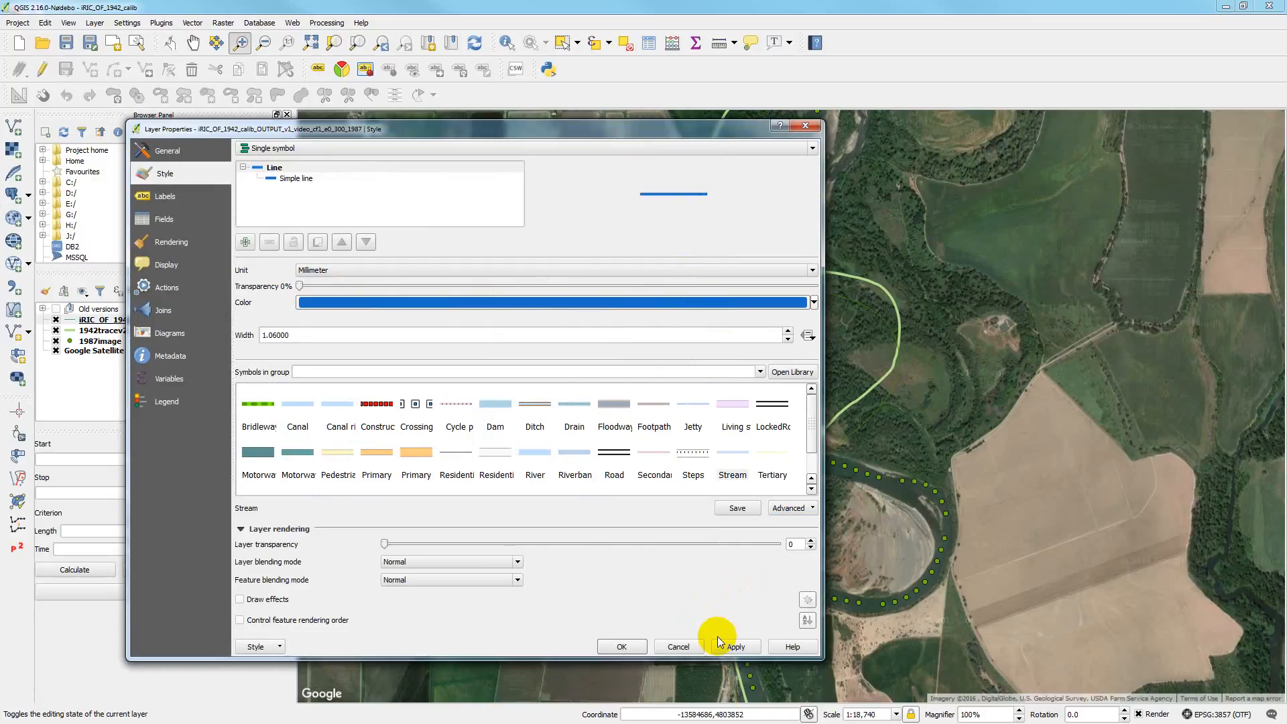
pyautogui.click(735, 646)
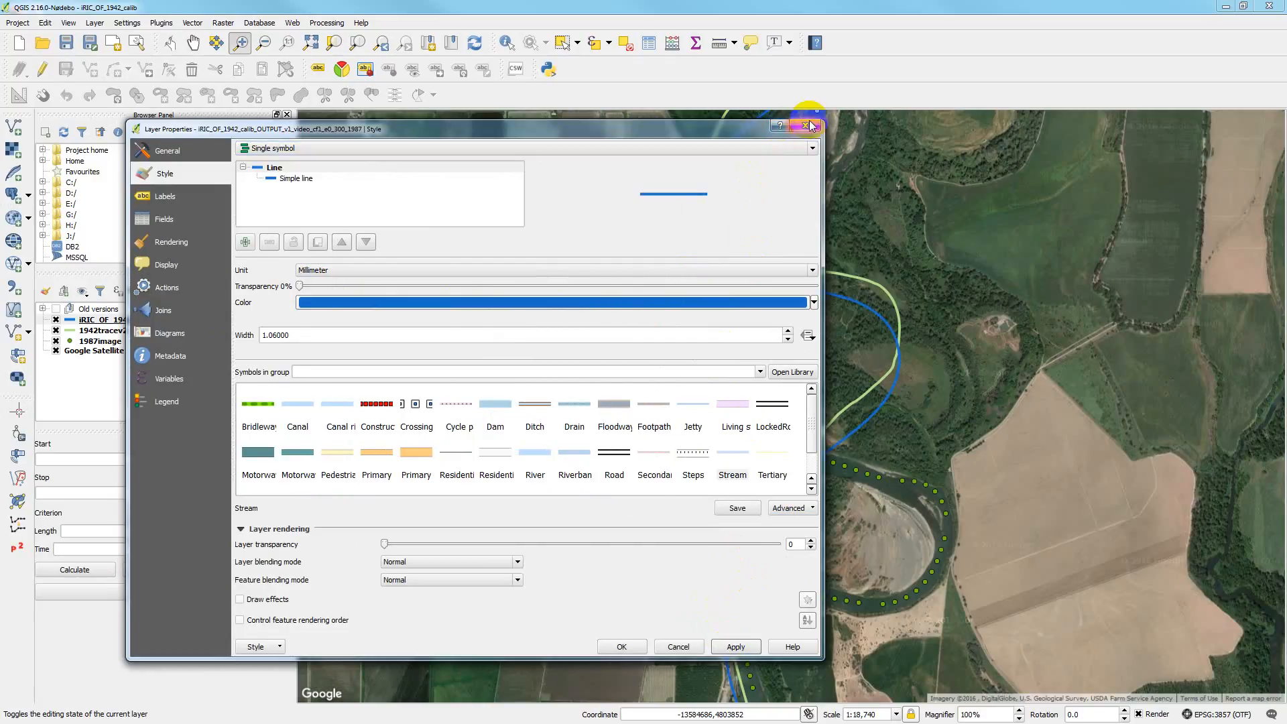
pyautogui.click(623, 646)
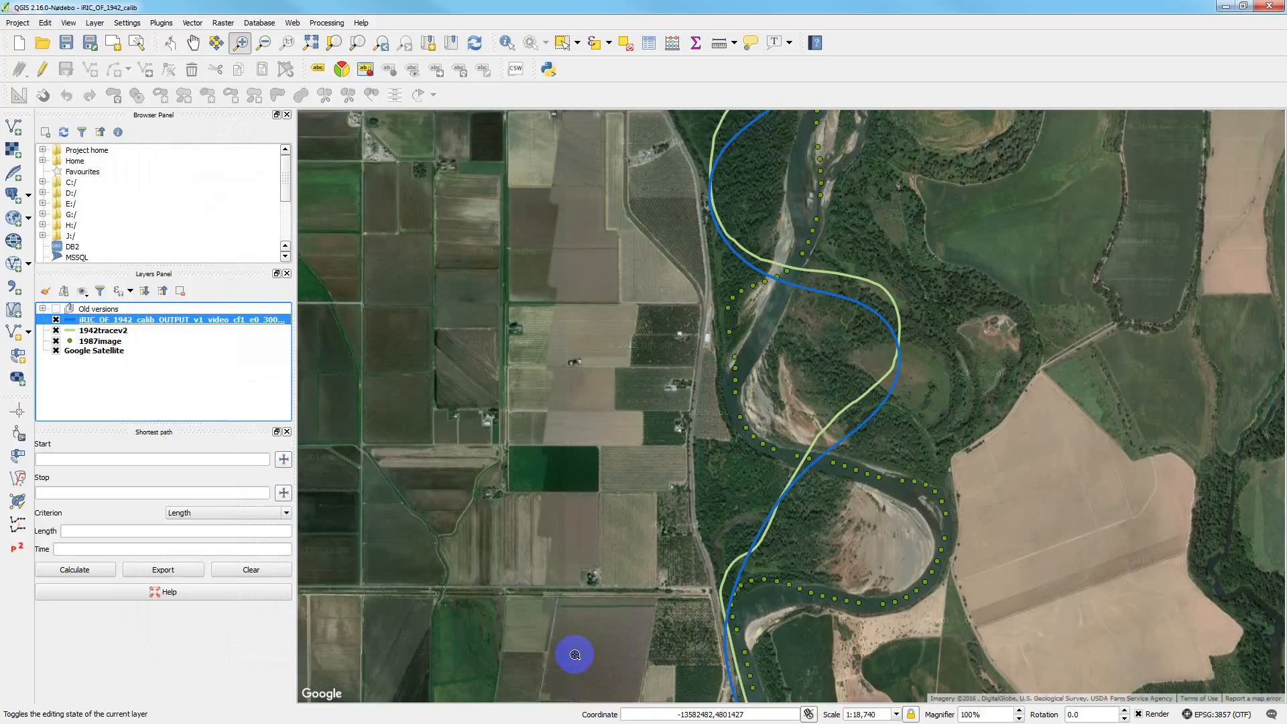
# Minimize QGIS, switch to iRIC, and set the background polygon's erodability to 50
pyautogui.click(1225, 7)
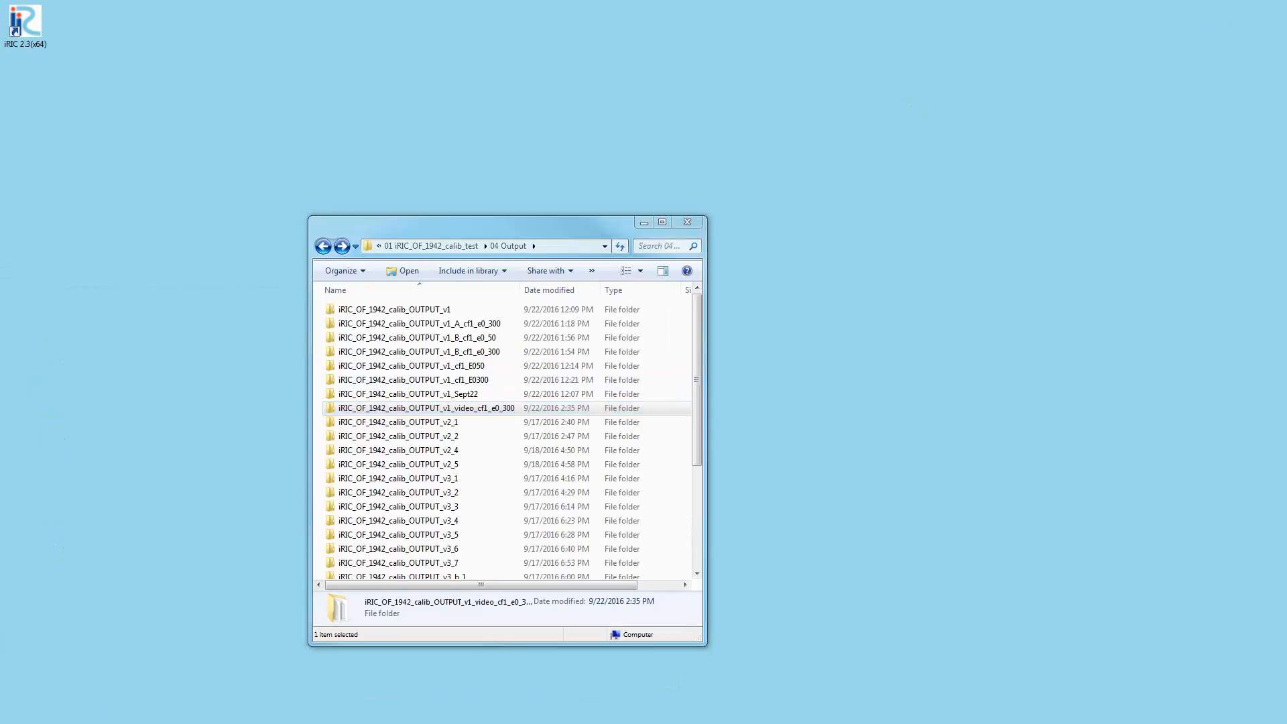
pyautogui.hotkey('alt', 'Tab')
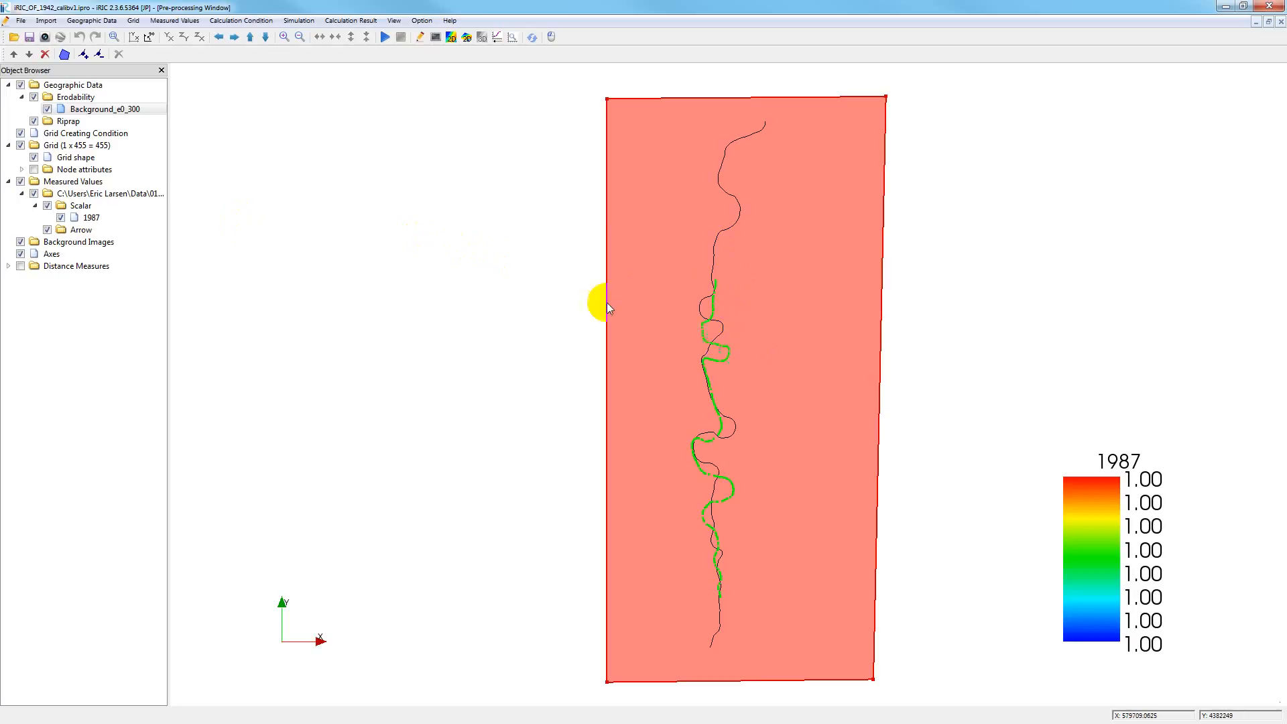
pyautogui.rightClick(127, 115)
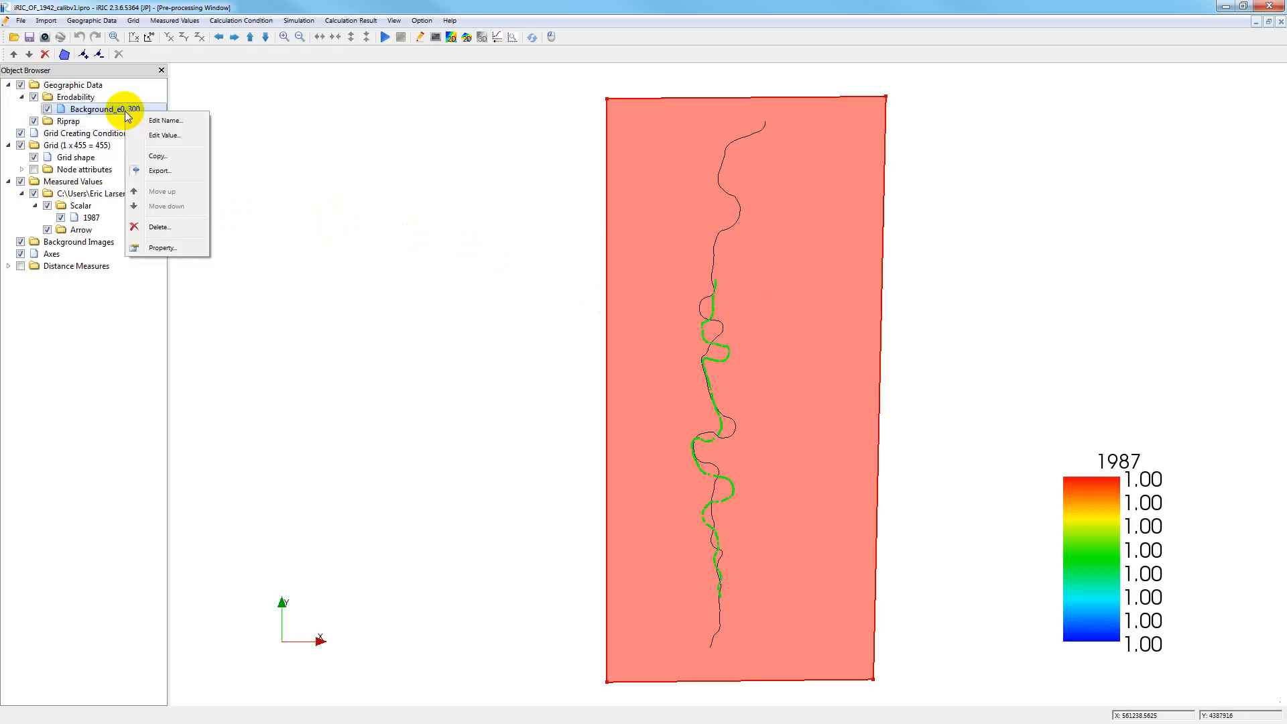
pyautogui.click(153, 135)
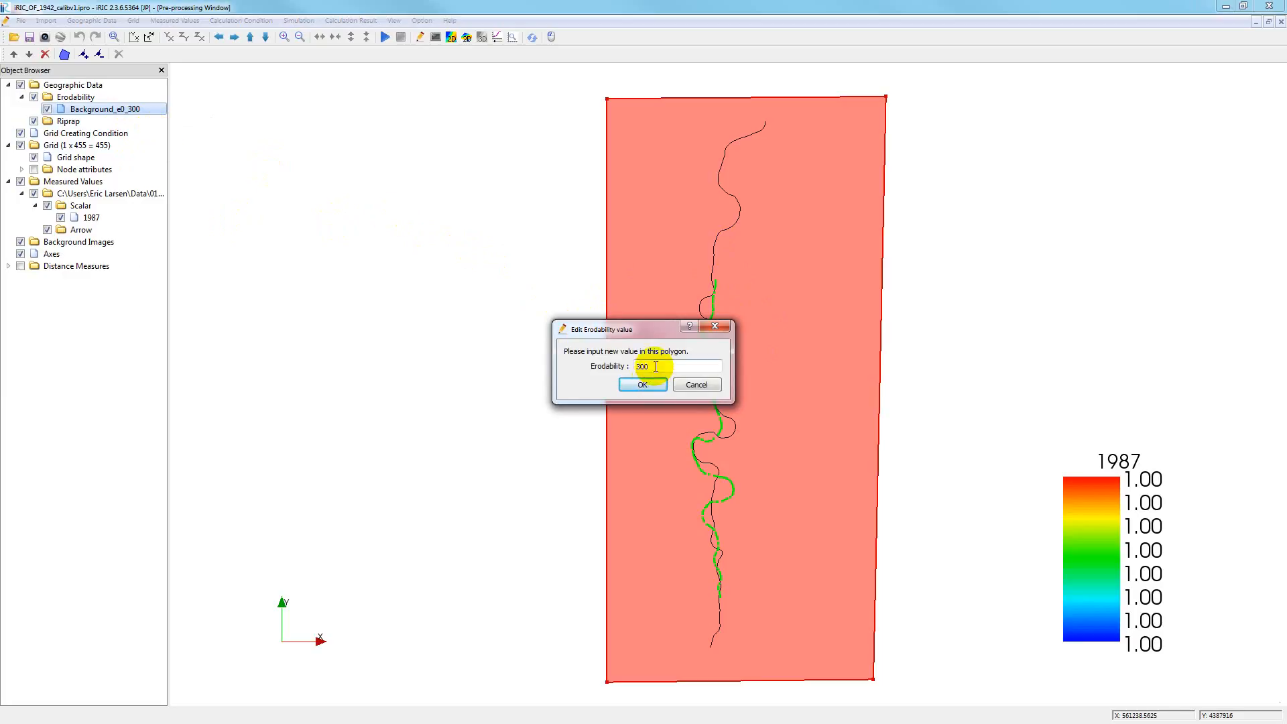
pyautogui.moveTo(653, 366); pyautogui.dragTo(635, 368)
pyautogui.write('50')
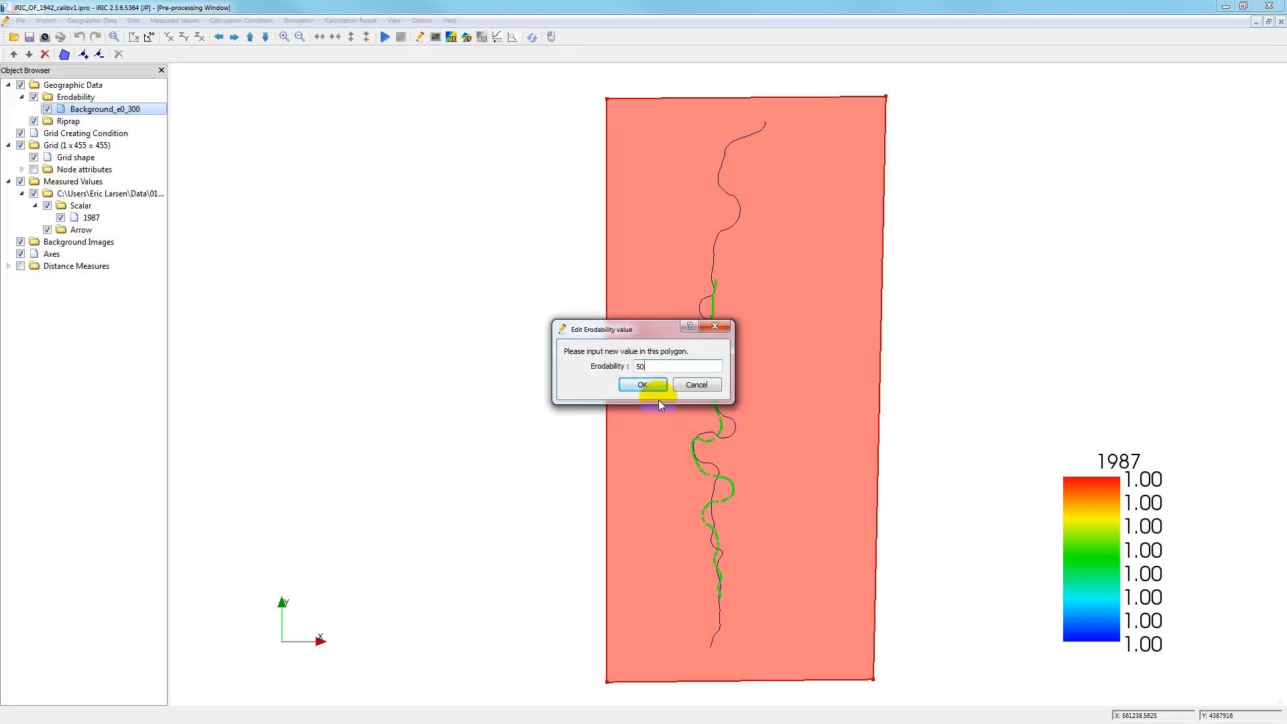
pyautogui.click(654, 384)
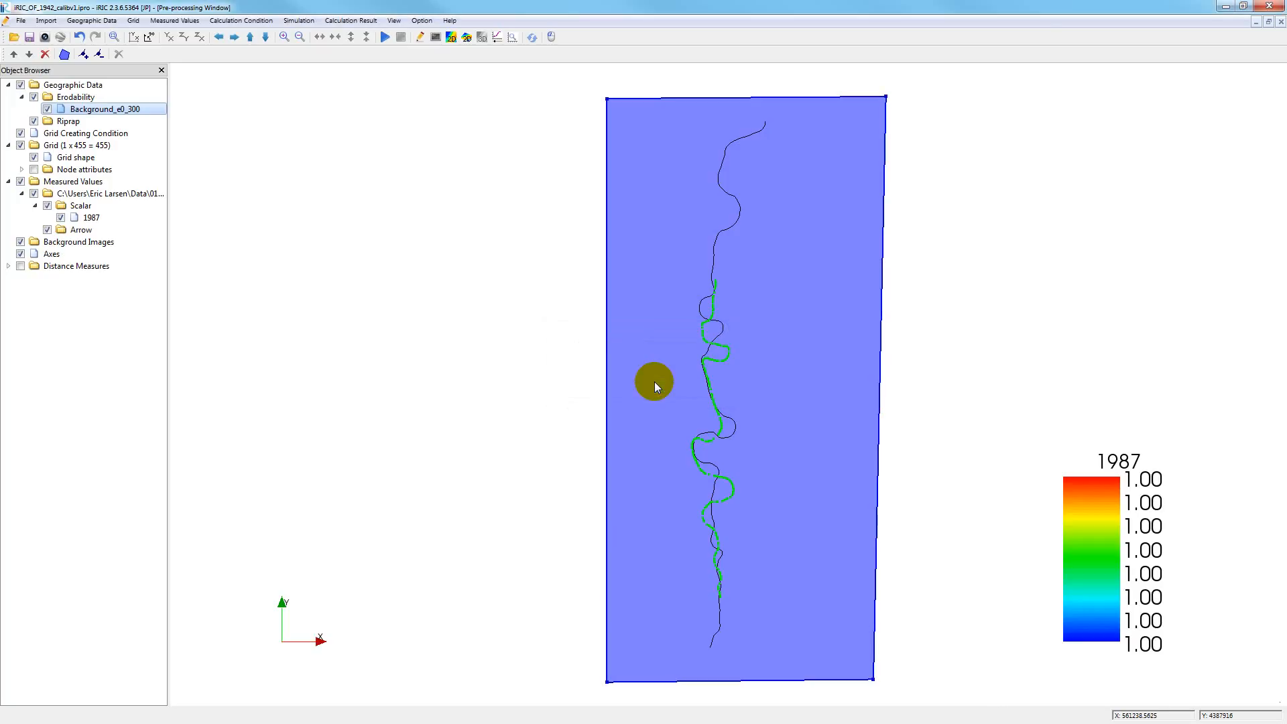
# Rename the background erodability polygon as Background_e0_50
pyautogui.rightClick(141, 111)
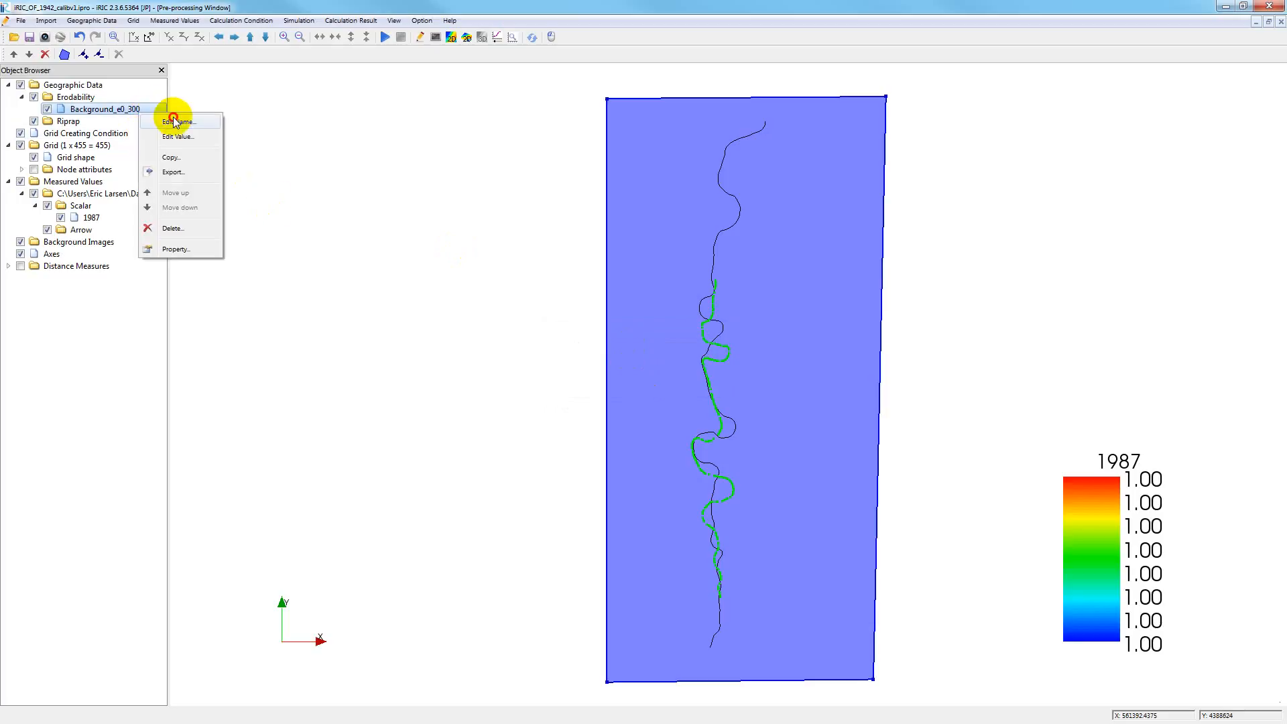
pyautogui.click(153, 120)
pyautogui.click(145, 109)
pyautogui.moveTo(145, 109); pyautogui.dragTo(129, 111)
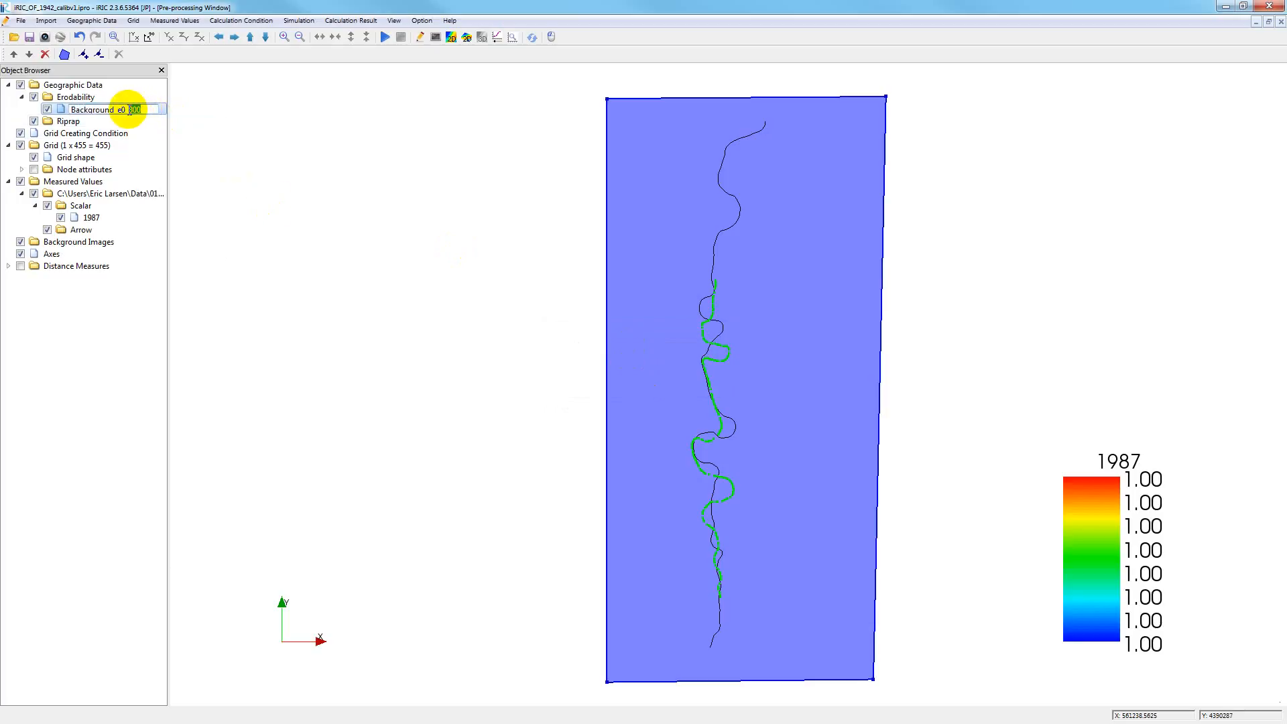
pyautogui.write('0')
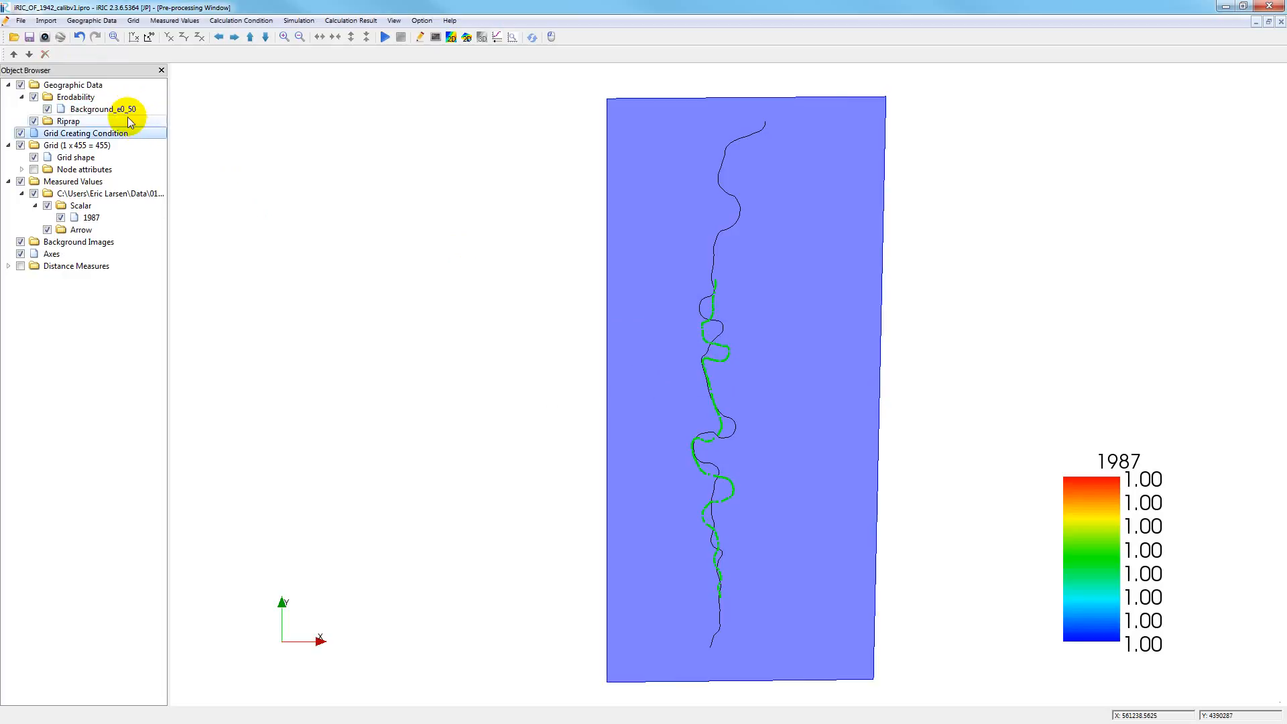
# Check the erodability value assigned to the Background_e0_50 polygon
pyautogui.rightClick(130, 110)
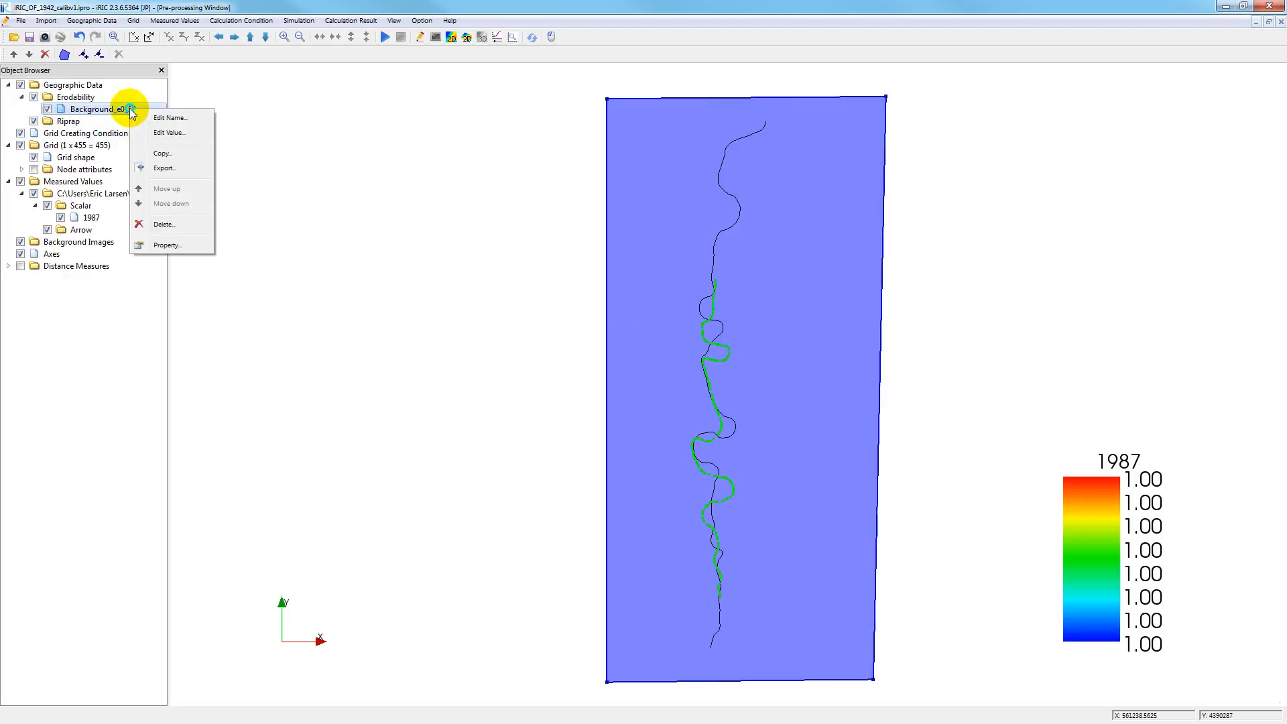
pyautogui.click(169, 132)
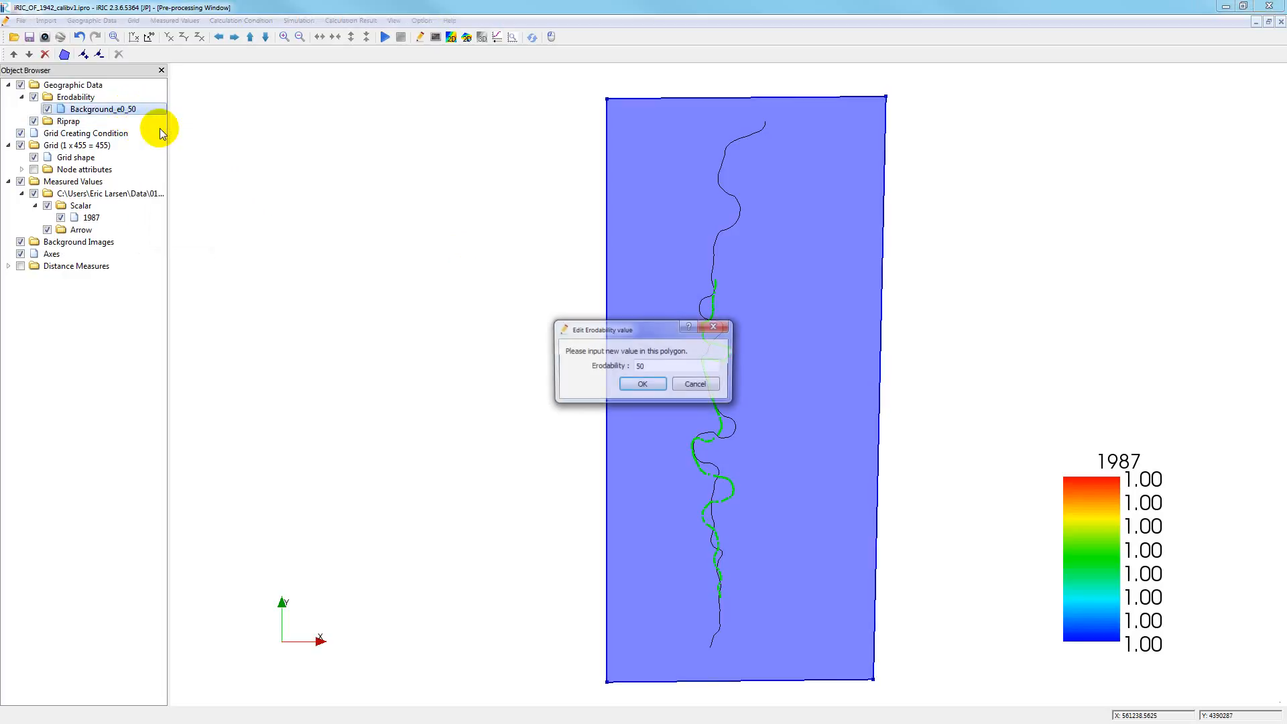
pyautogui.click(649, 385)
pyautogui.rightClick(85, 111)
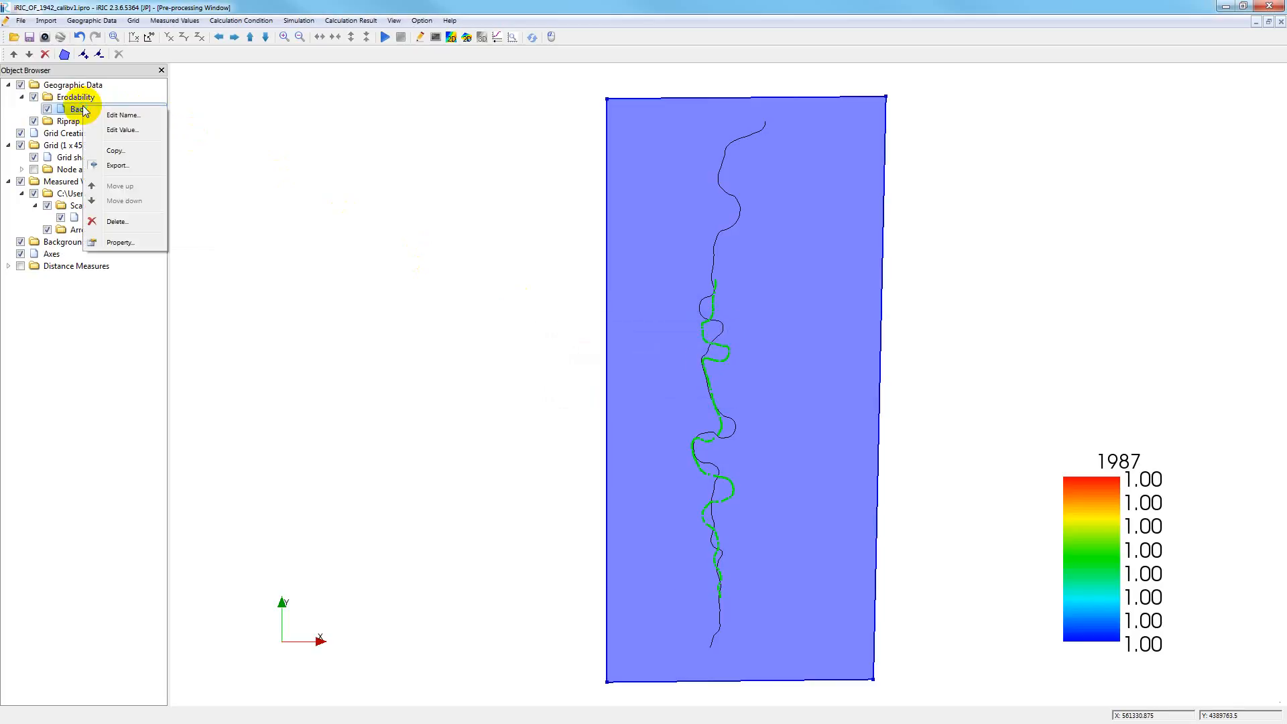
pyautogui.click(114, 166)
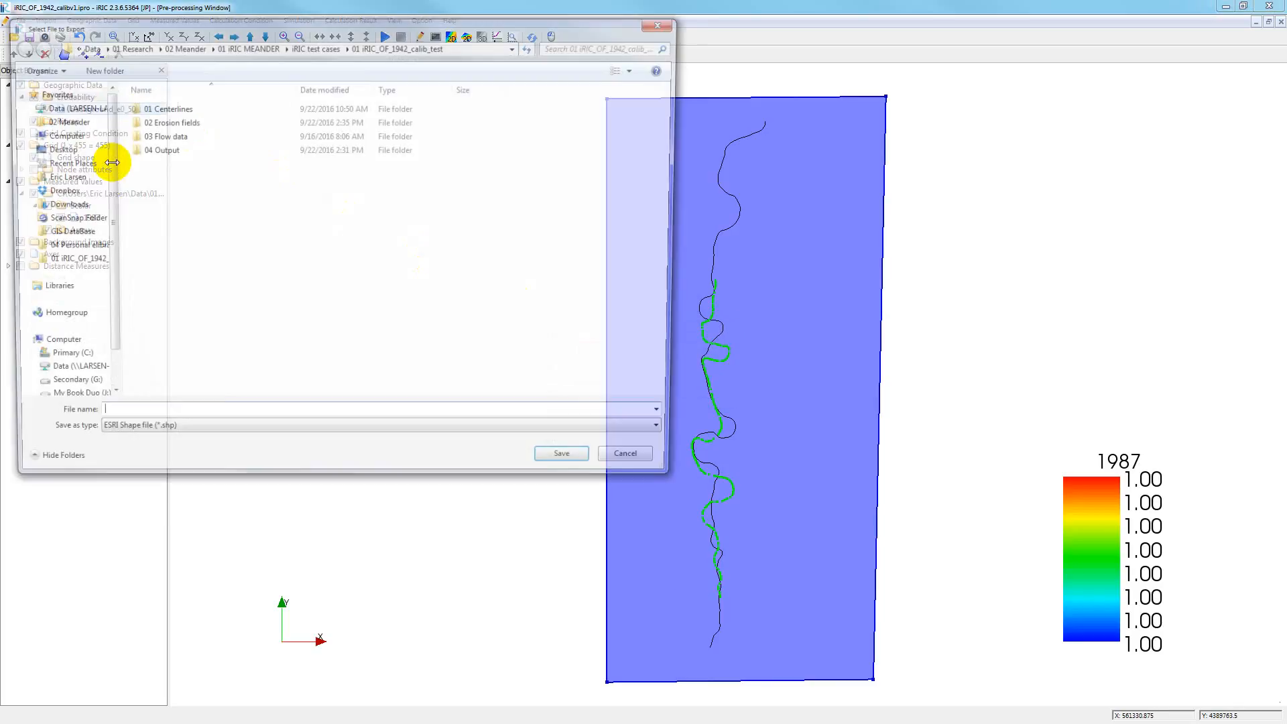
pyautogui.doubleClick(154, 124)
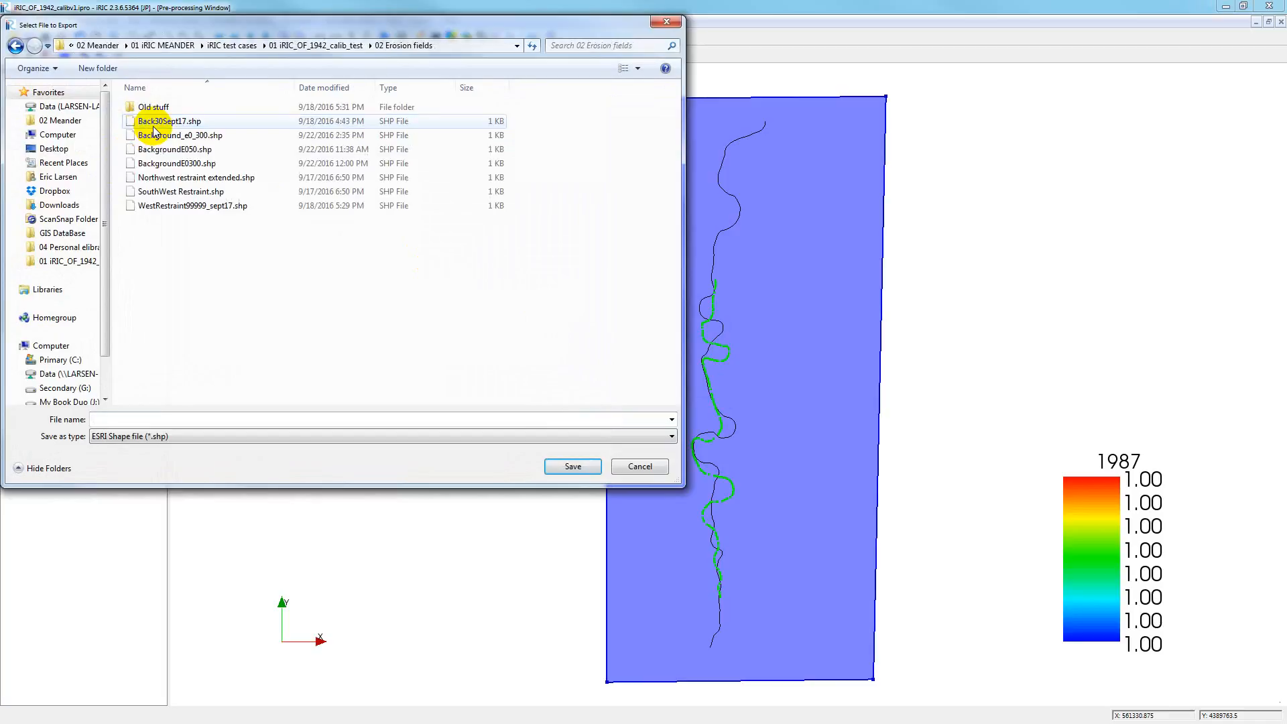
pyautogui.click(666, 22)
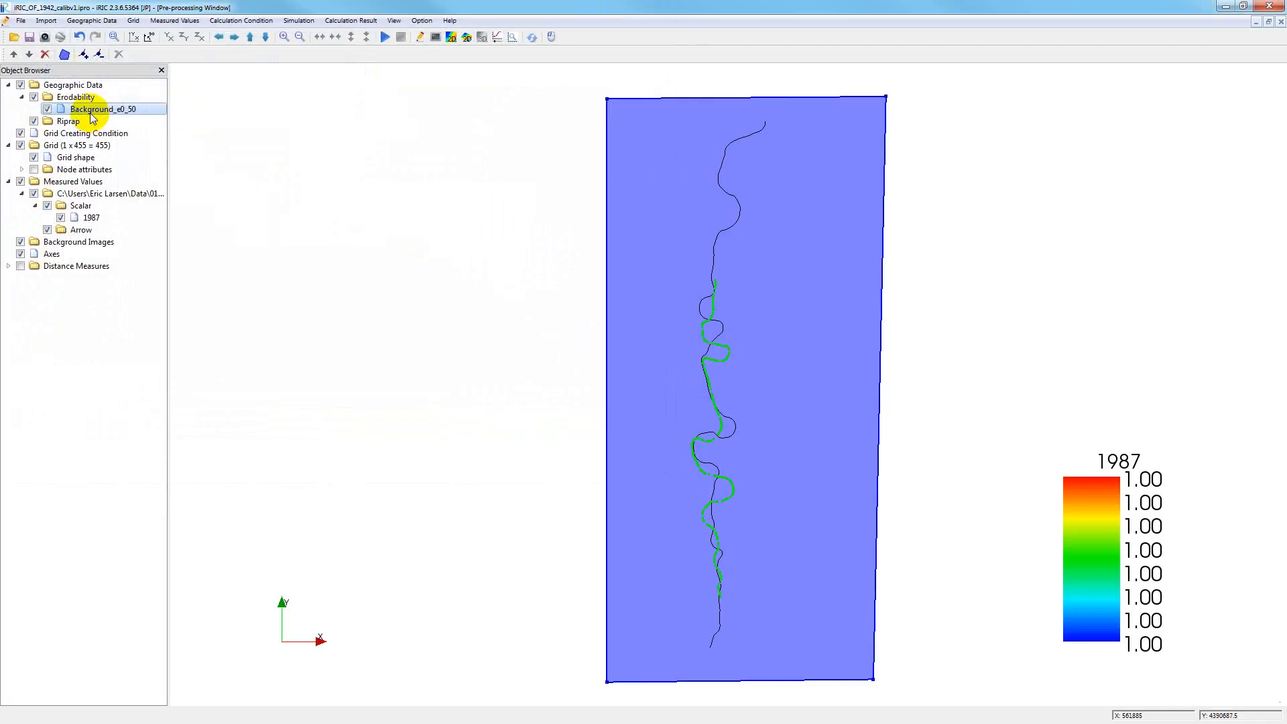
# Export the Background_e0_50 polygon as an ESRI shapefile named Background_e0_50 into the 02 Erosion fields folder
pyautogui.rightClick(100, 108)
pyautogui.click(122, 119)
pyautogui.hotkey('ctrl', 'c')
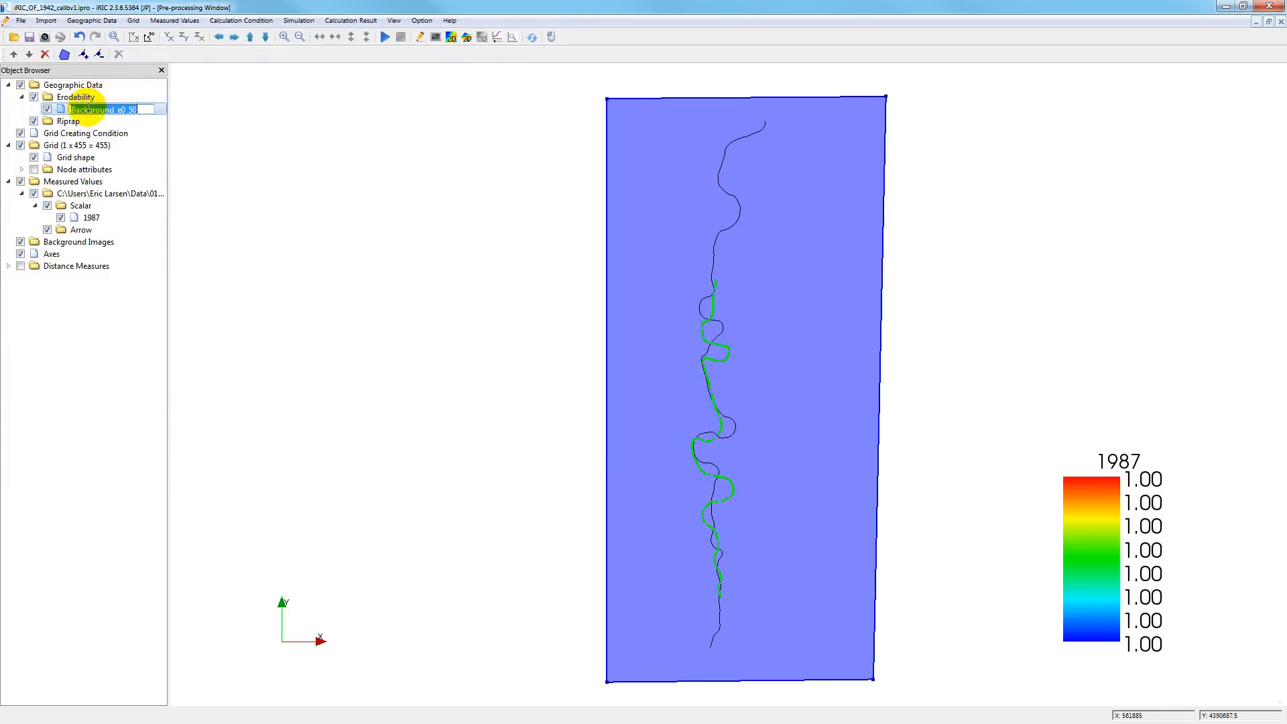
pyautogui.click(90, 109)
pyautogui.rightClick(62, 111)
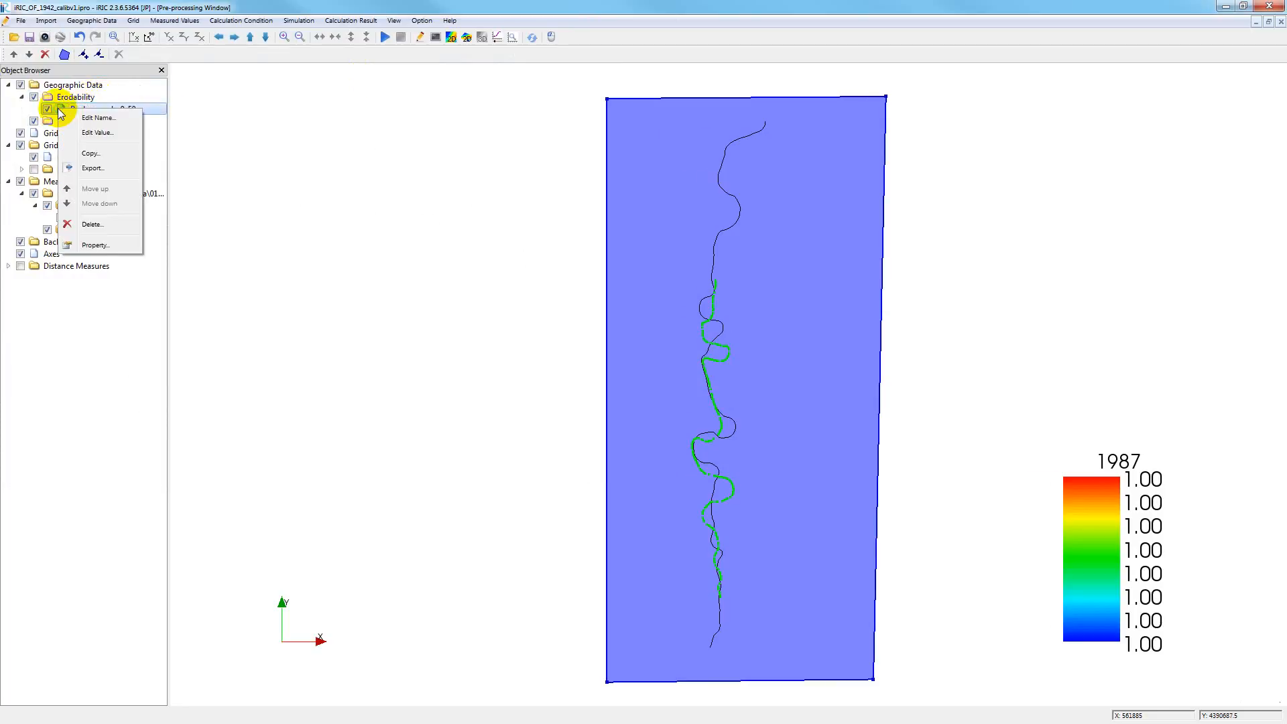
pyautogui.click(90, 167)
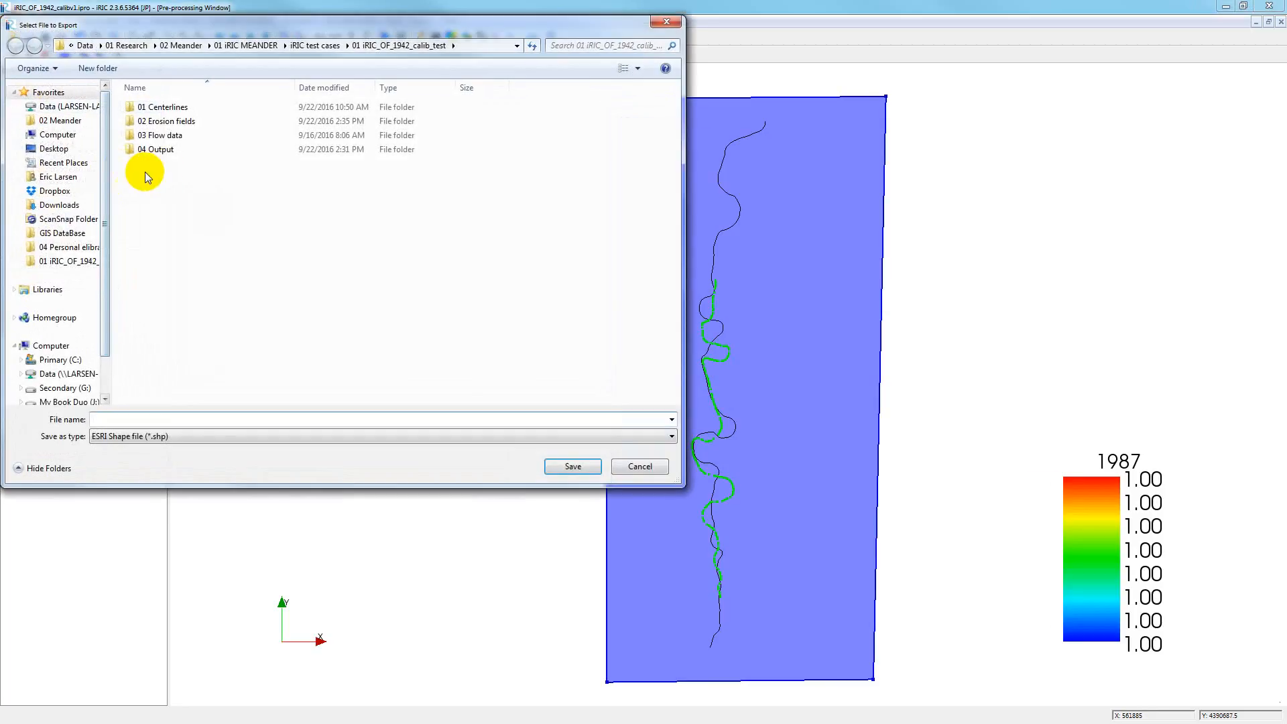
pyautogui.doubleClick(136, 122)
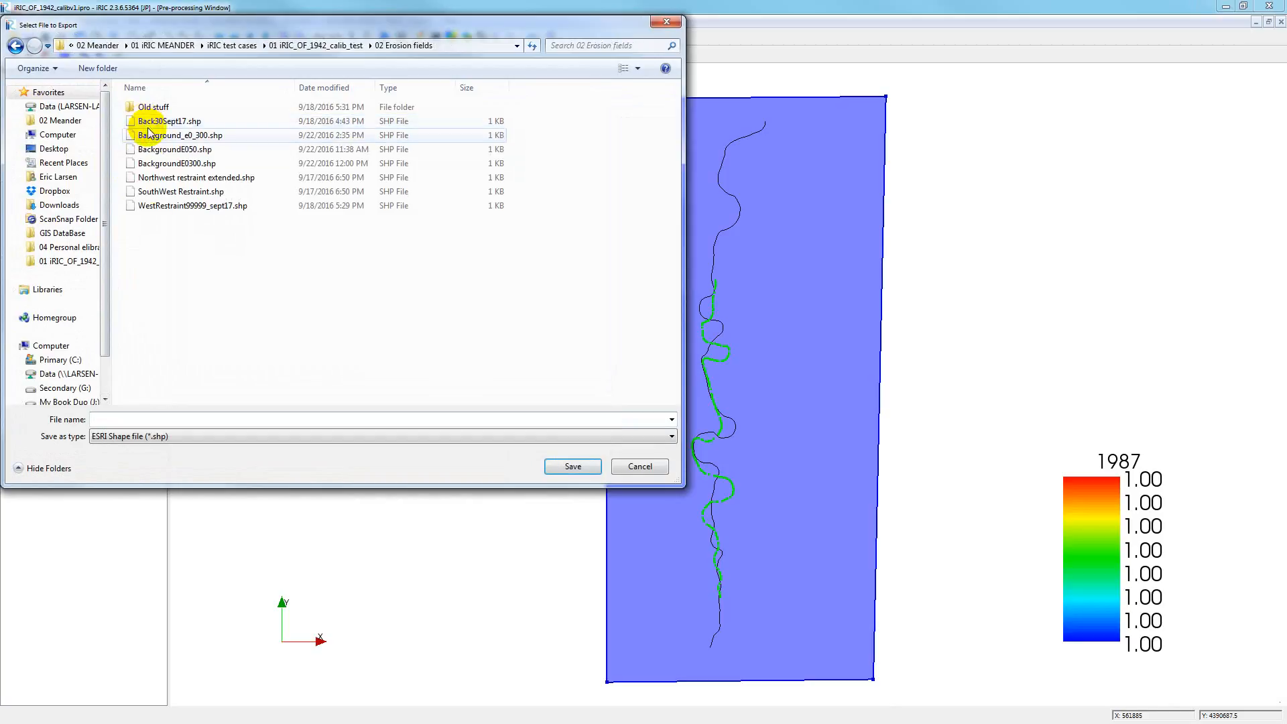
pyautogui.click(119, 419)
pyautogui.hotkey('ctrl', 'v')
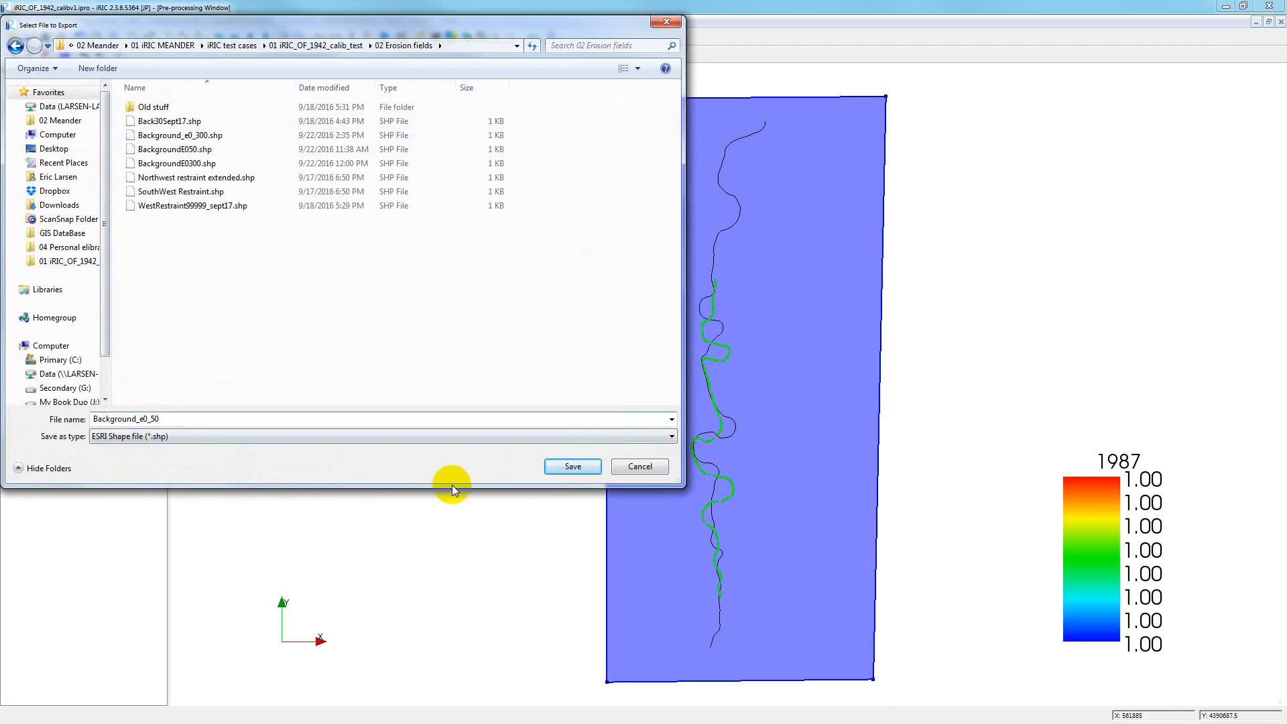
pyautogui.click(576, 466)
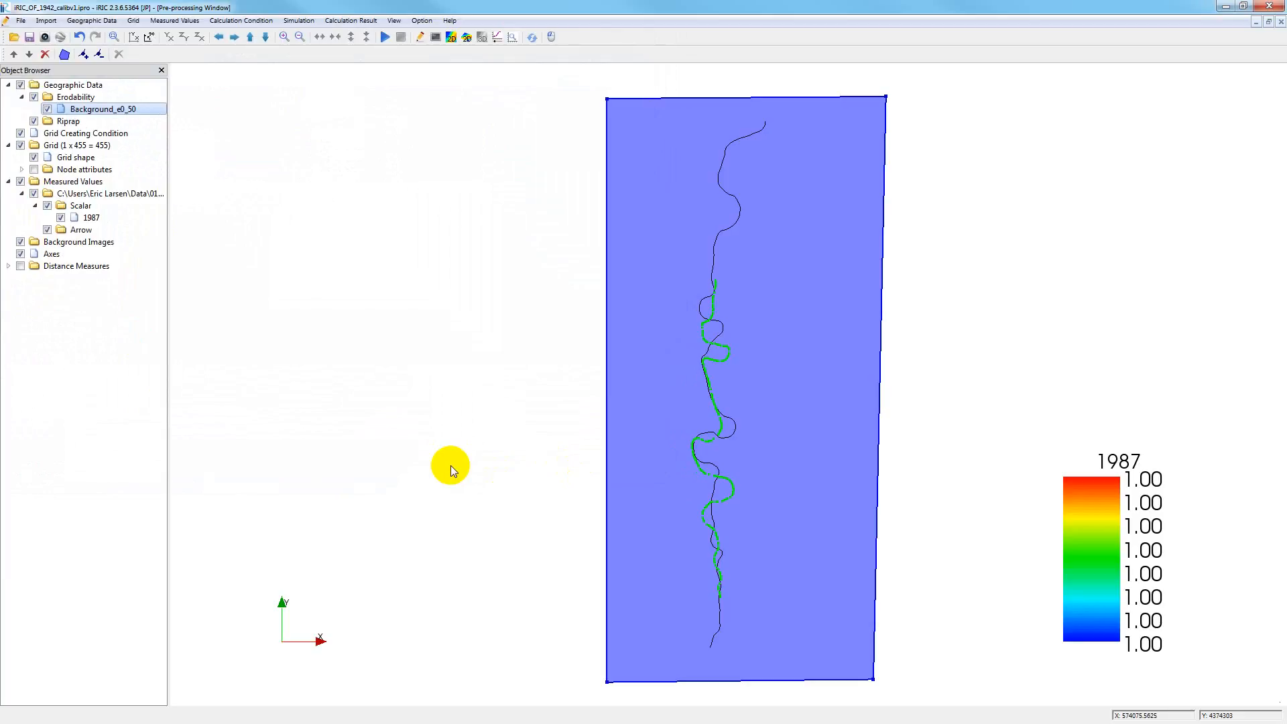
# Review the computational, flow, smoothing, Cf, erosion, cutoff and bend settings of the calculation condition
pyautogui.click(226, 21)
pyautogui.click(231, 37)
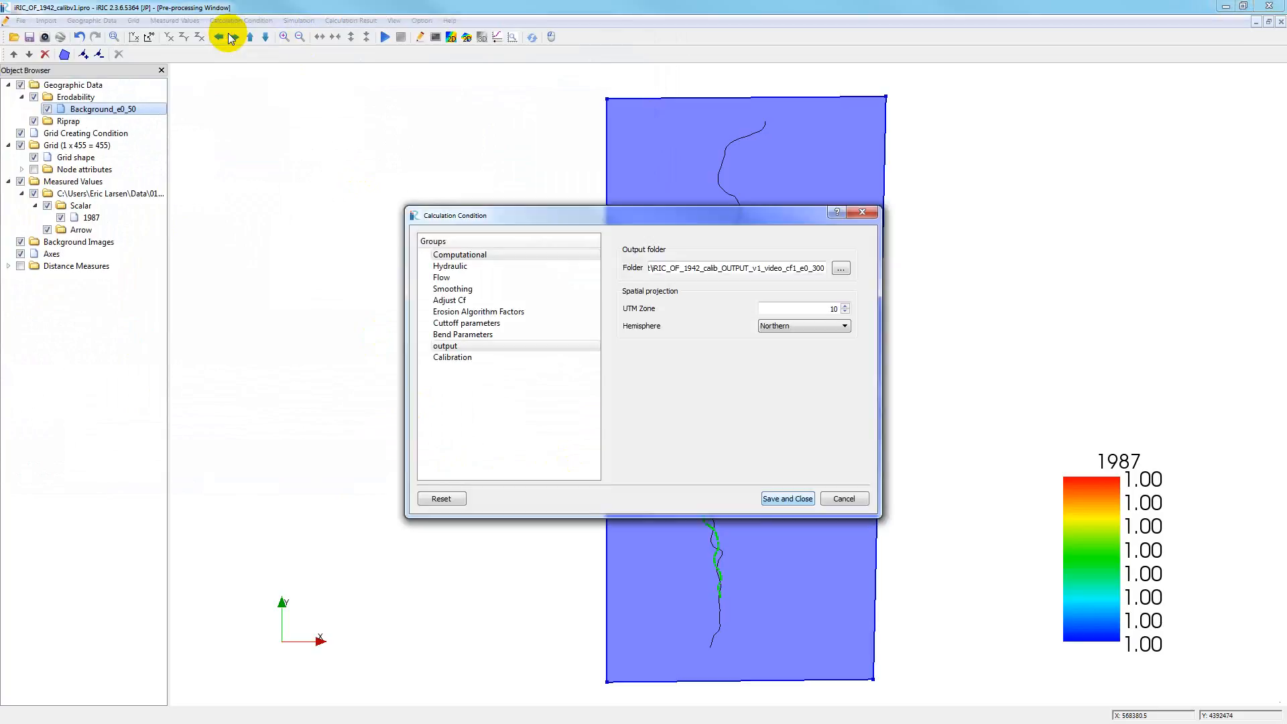
pyautogui.click(447, 256)
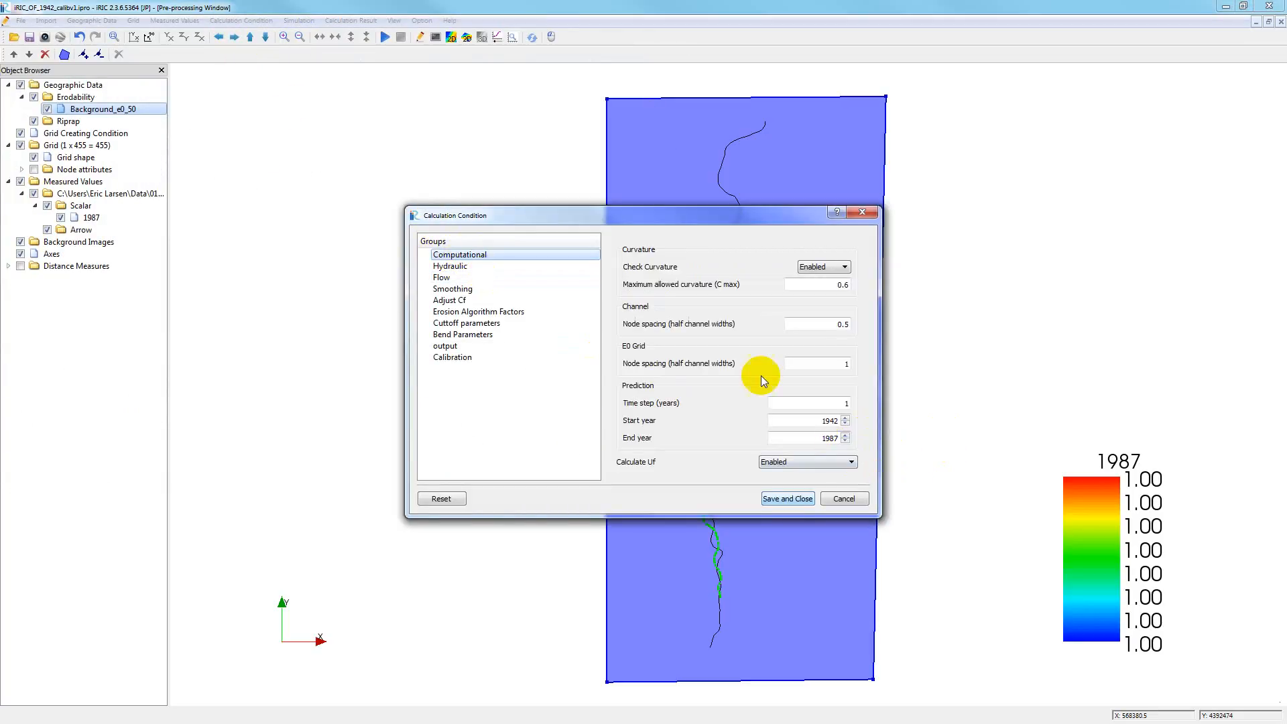
pyautogui.click(537, 275)
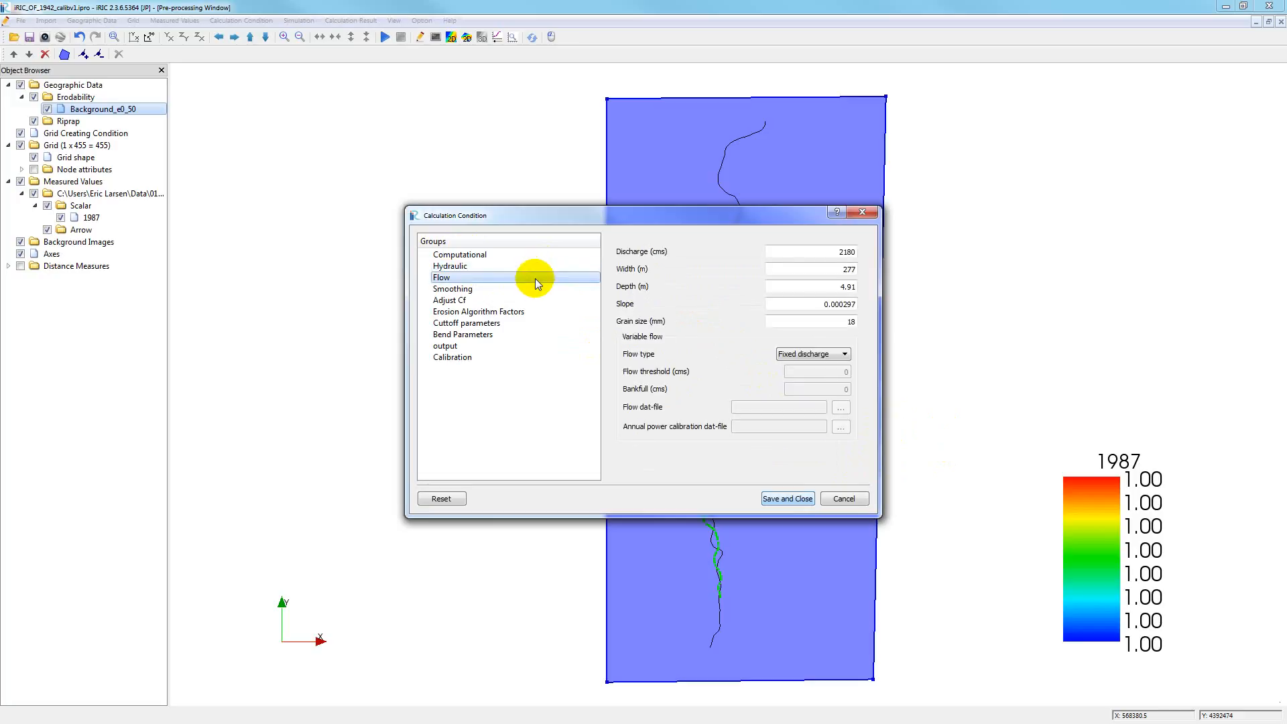
pyautogui.click(533, 289)
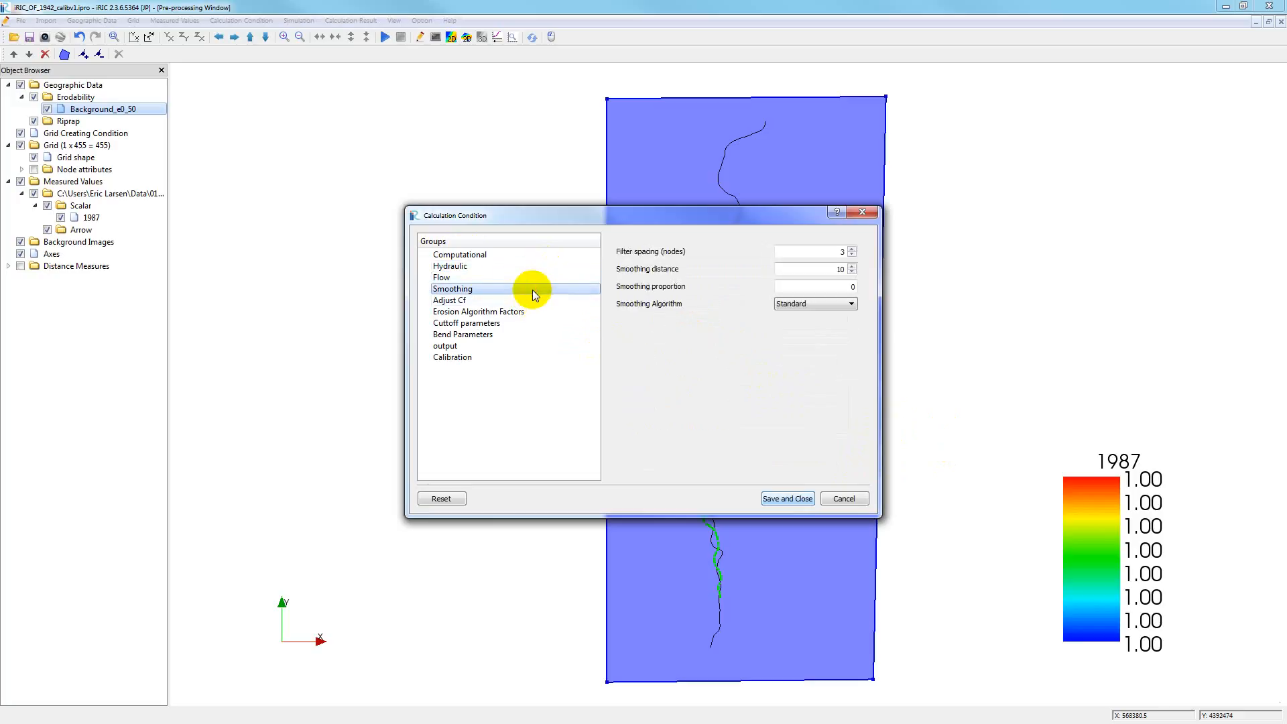
pyautogui.click(531, 300)
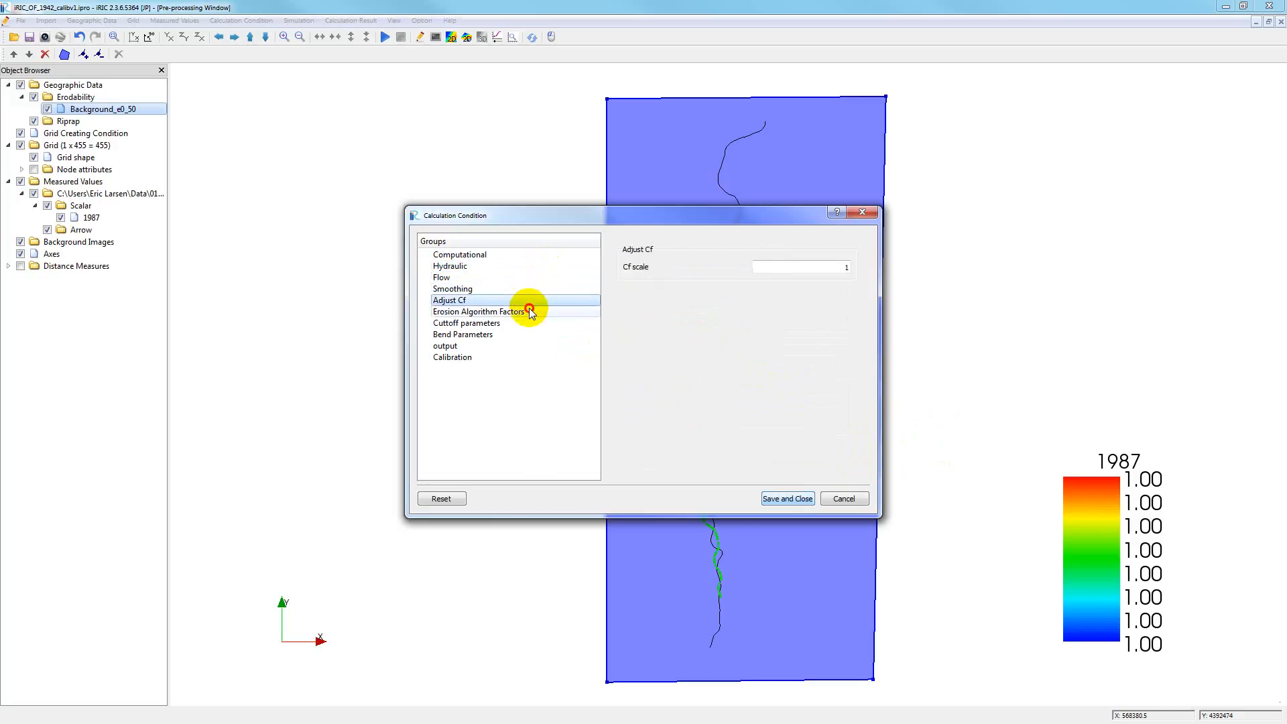
pyautogui.click(529, 310)
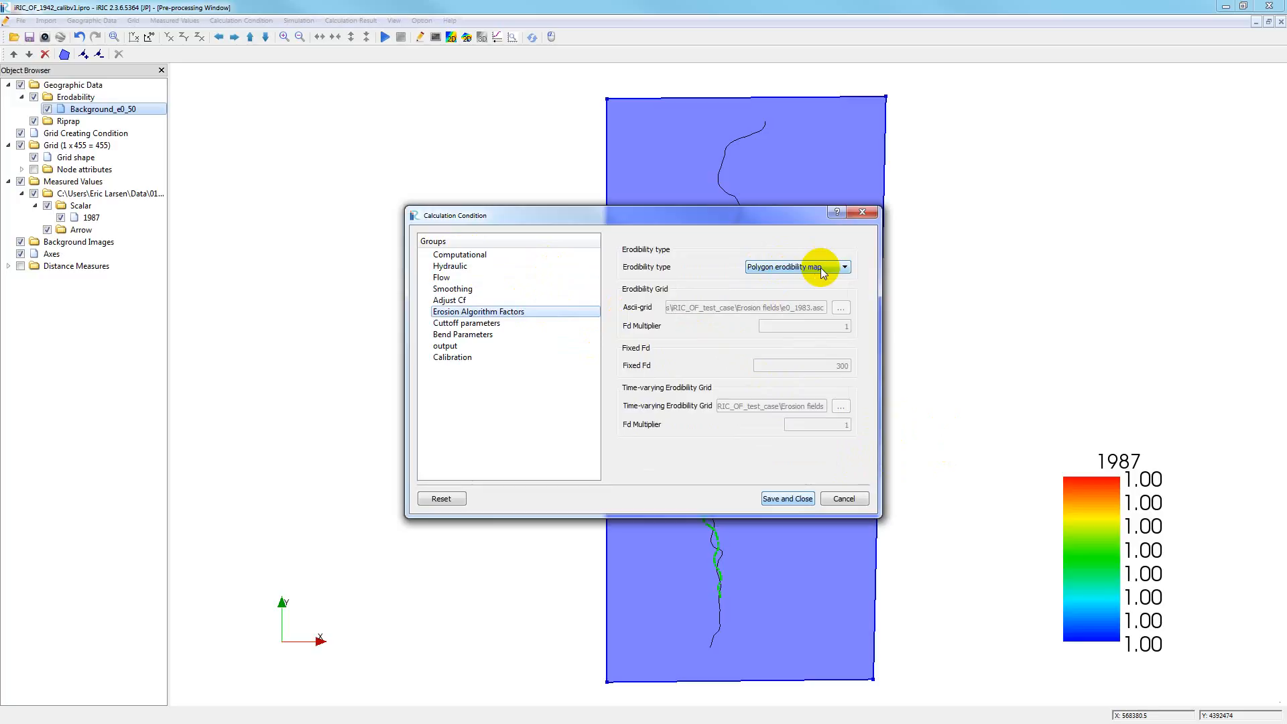
pyautogui.click(469, 325)
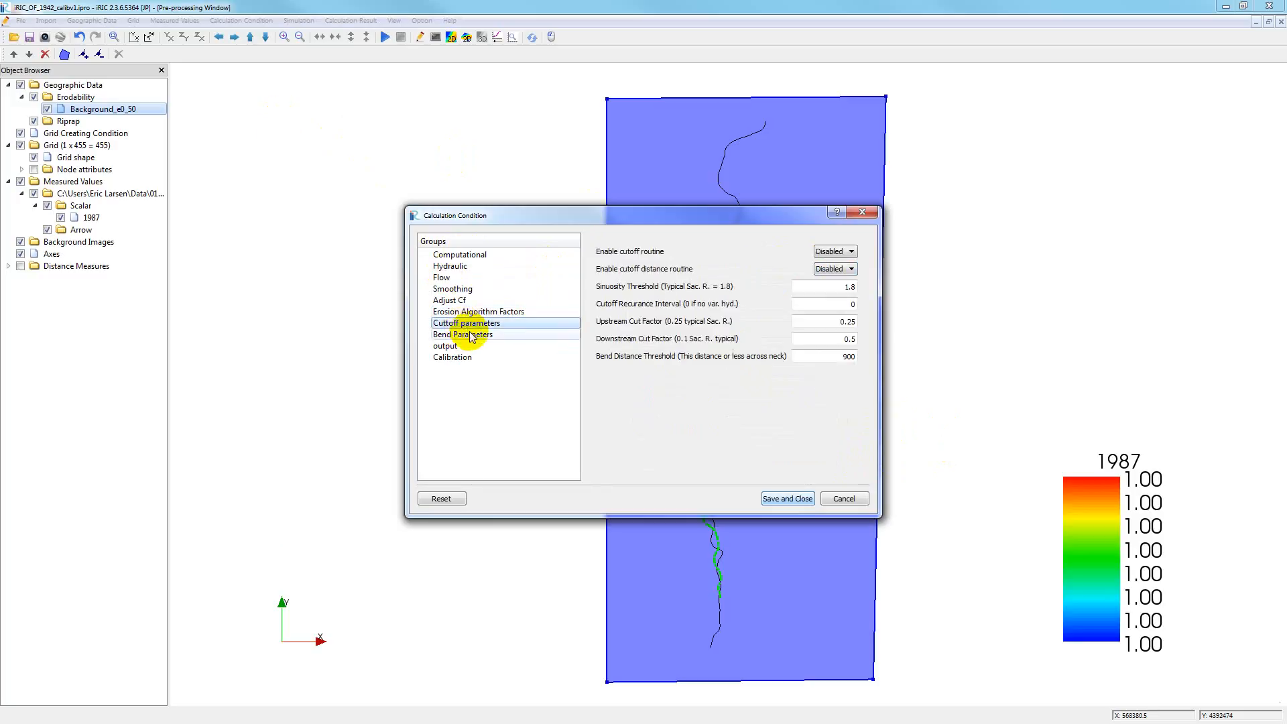
pyautogui.click(469, 334)
# Browse for the calculation's output folder and copy the name of the existing iRIC_OF_1942_calib_OUTPUT_v1_video_cf1_e0_300 folder
pyautogui.click(463, 345)
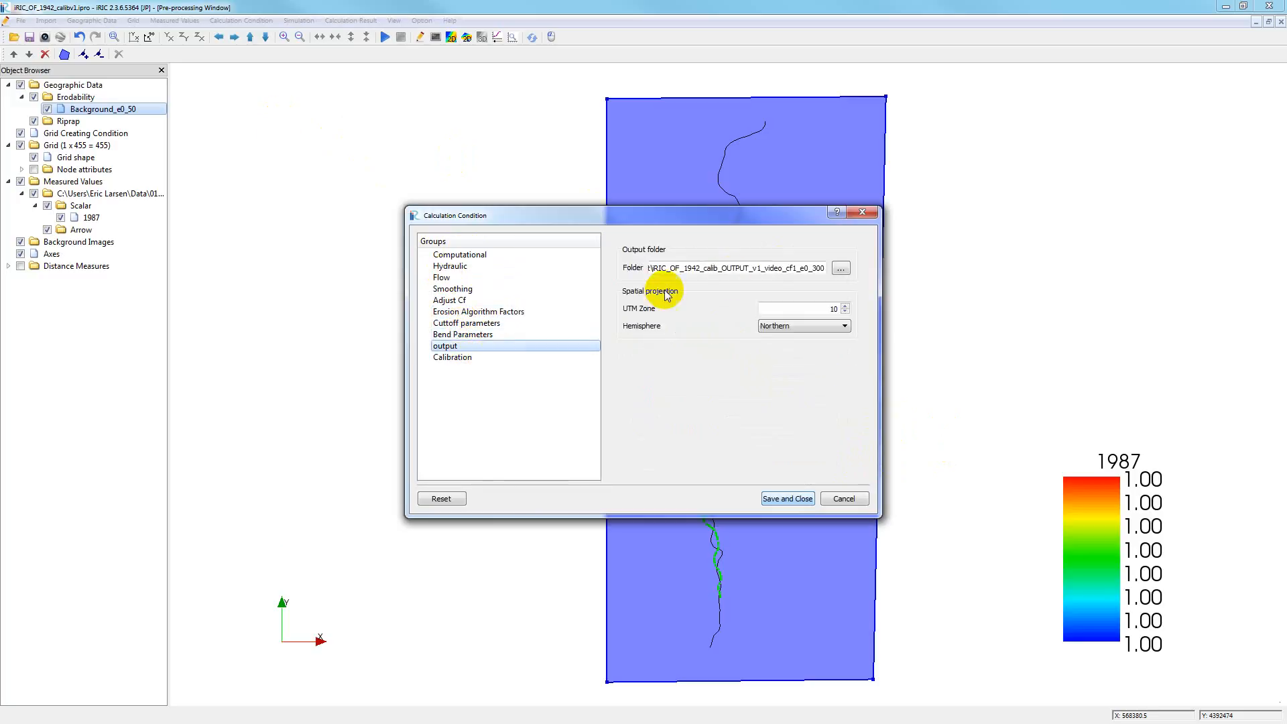
pyautogui.click(835, 272)
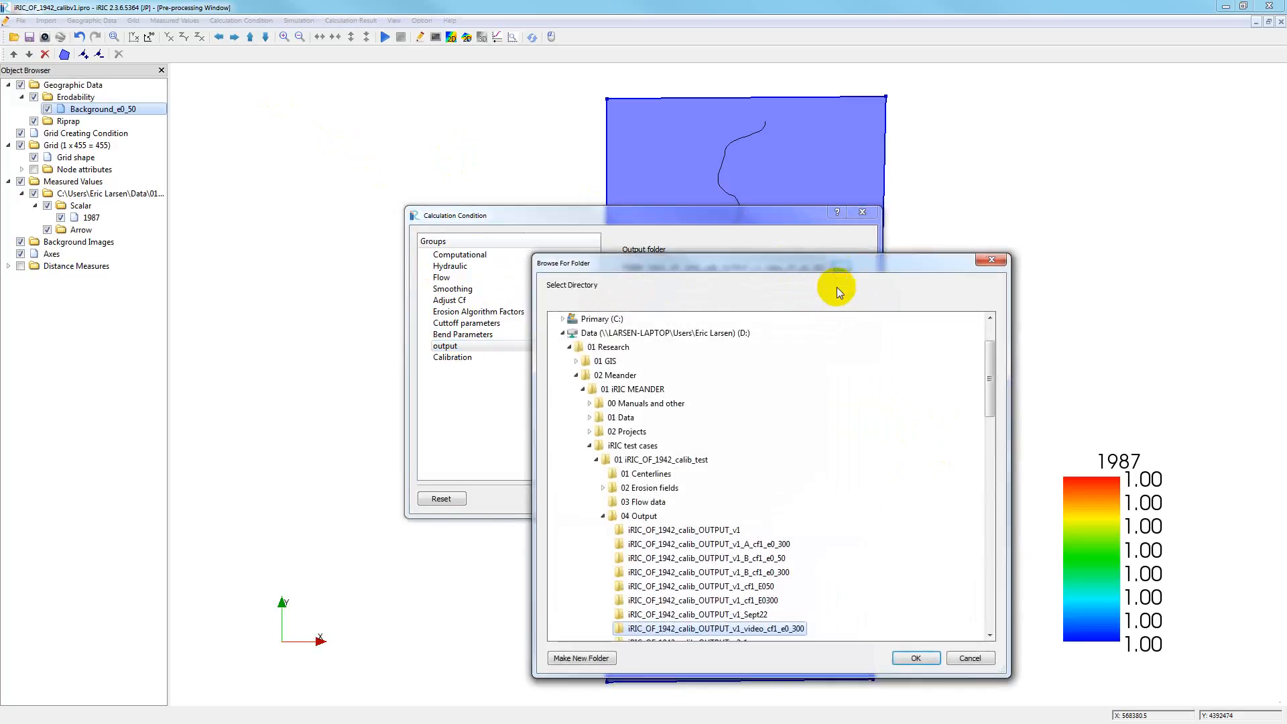
pyautogui.rightClick(788, 630)
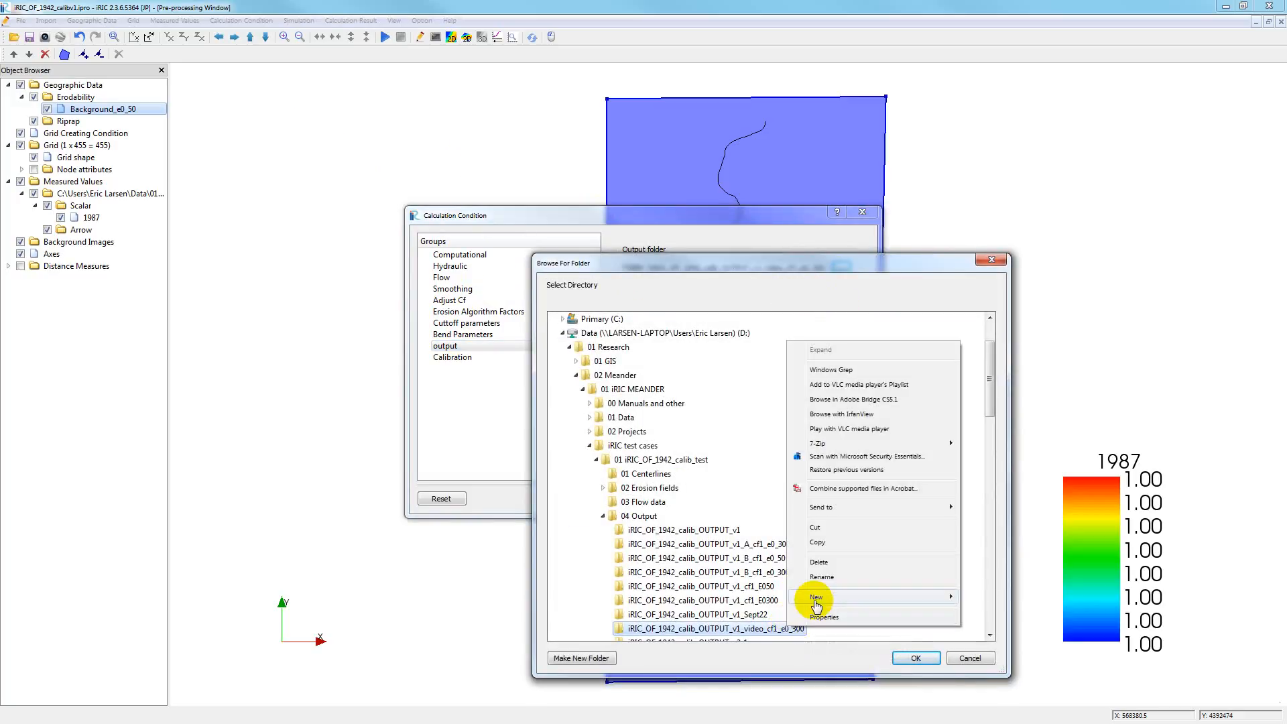
pyautogui.click(828, 579)
pyautogui.hotkey('ctrl', 'c')
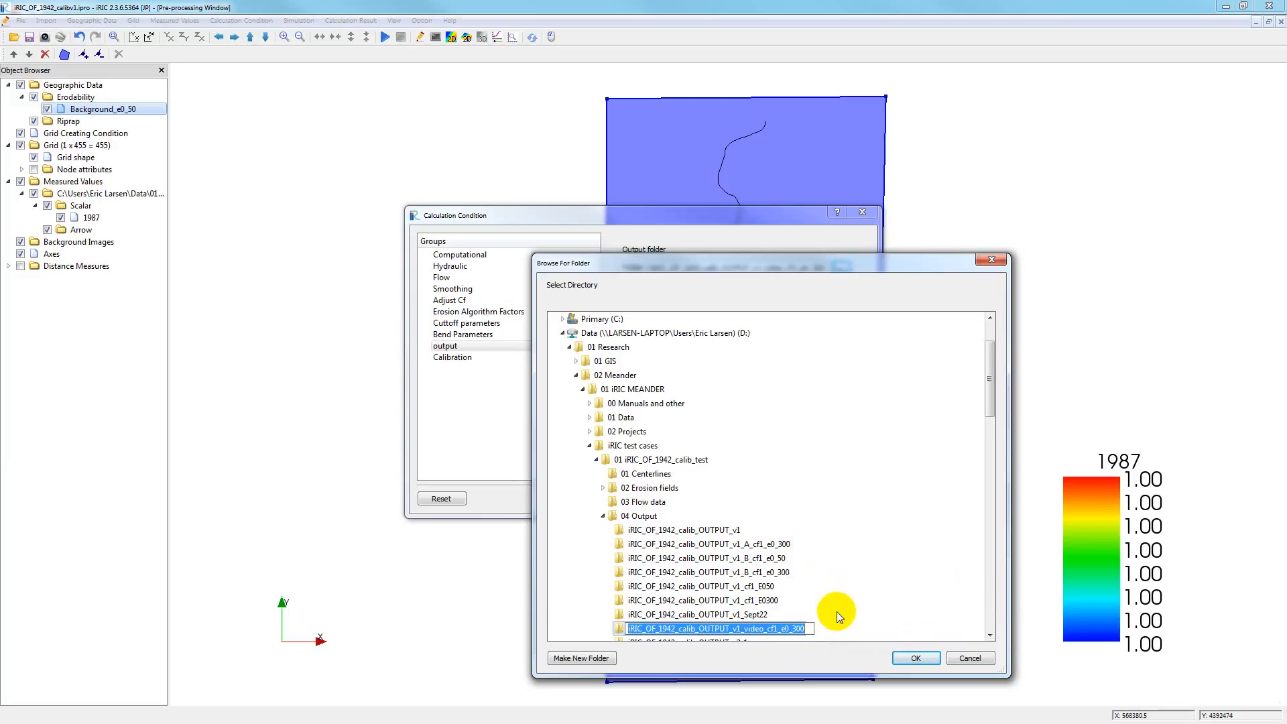
pyautogui.click(680, 519)
# Create the folder iRIC_OF_1942_calib_OUTPUT_v1_video_cf1_e0_50 inside 04 Output, set it as the output folder and save the calculation condition
pyautogui.click(647, 516)
pyautogui.rightClick(647, 516)
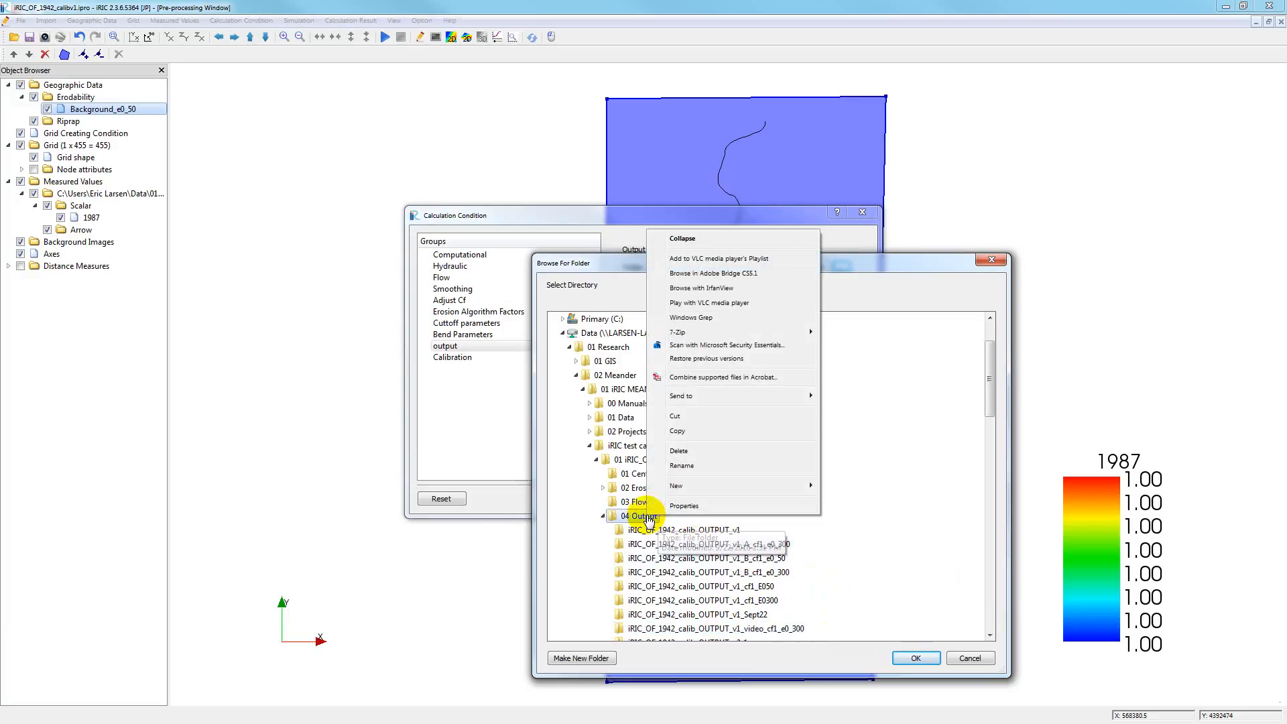
pyautogui.moveTo(684, 486)
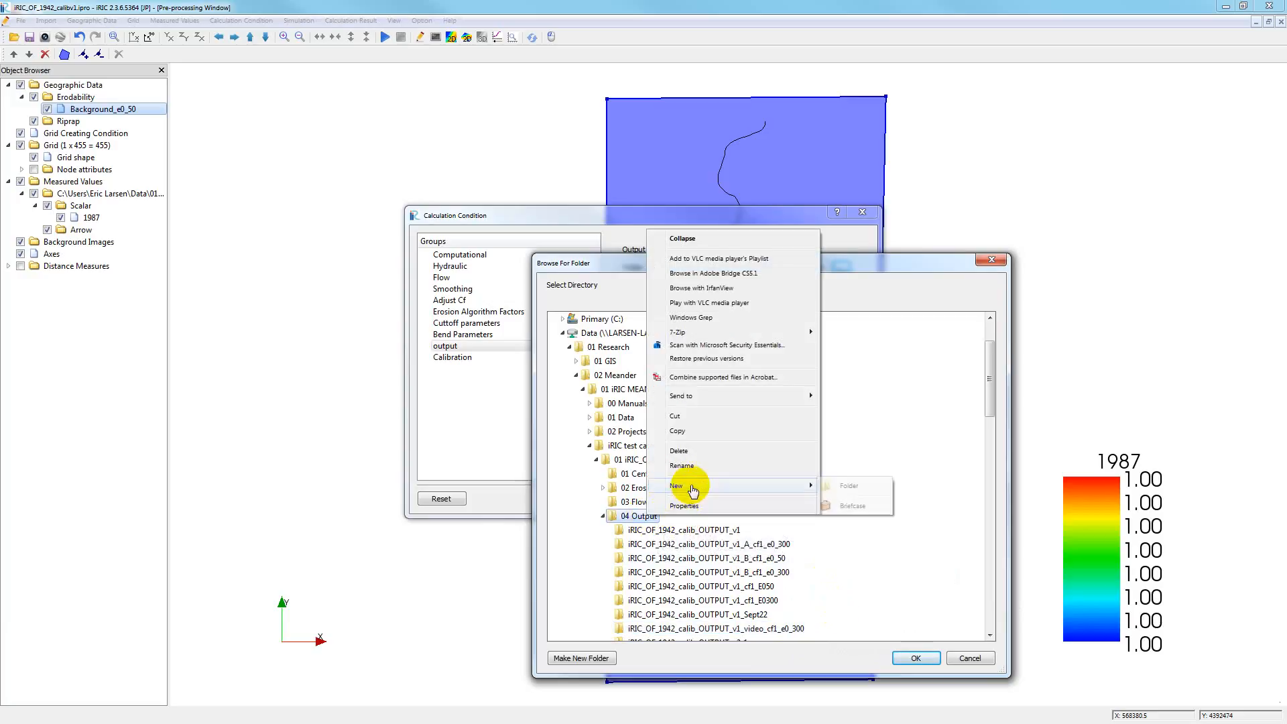
pyautogui.click(846, 485)
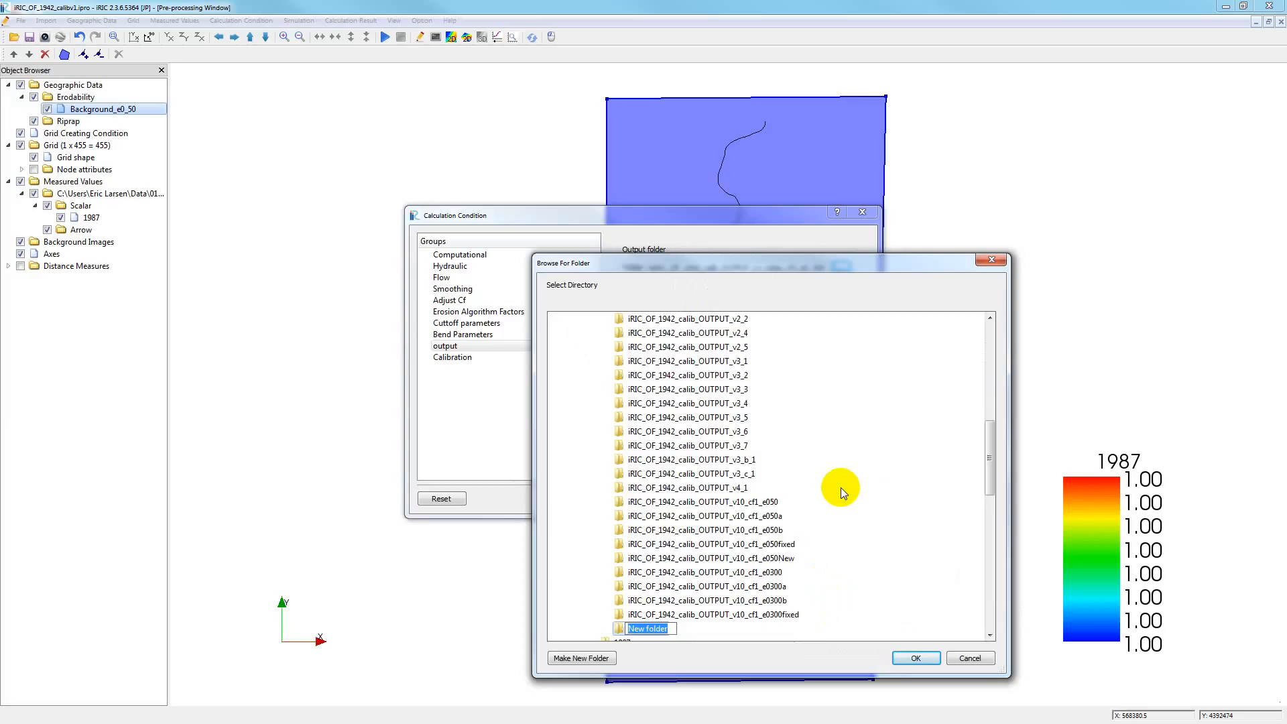
pyautogui.hotkey('ctrl', 'v')
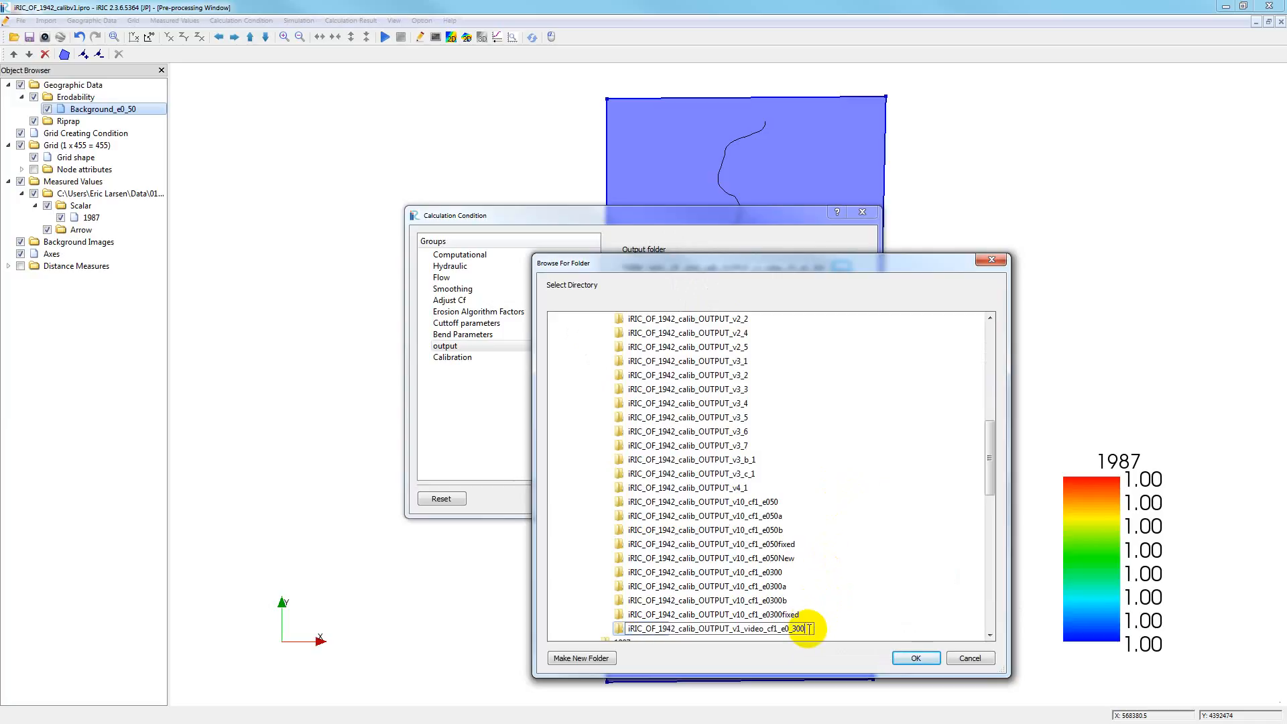
pyautogui.moveTo(809, 628); pyautogui.dragTo(793, 628)
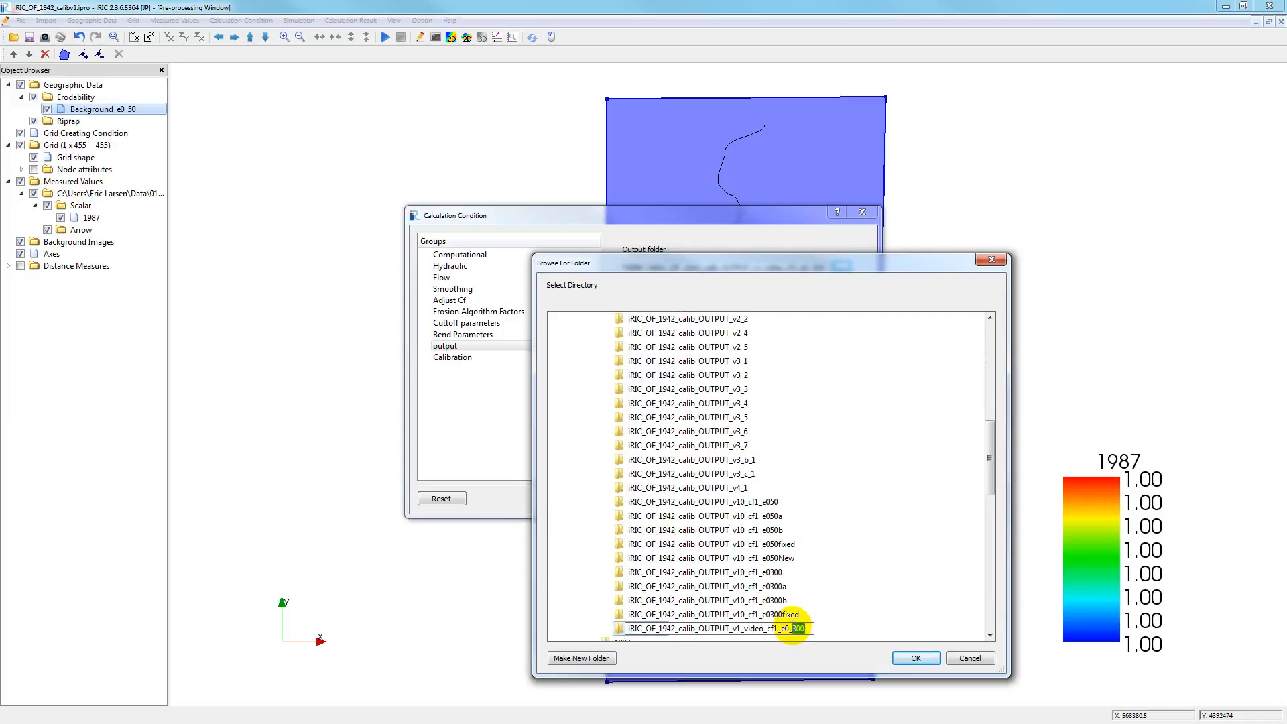
pyautogui.write('50')
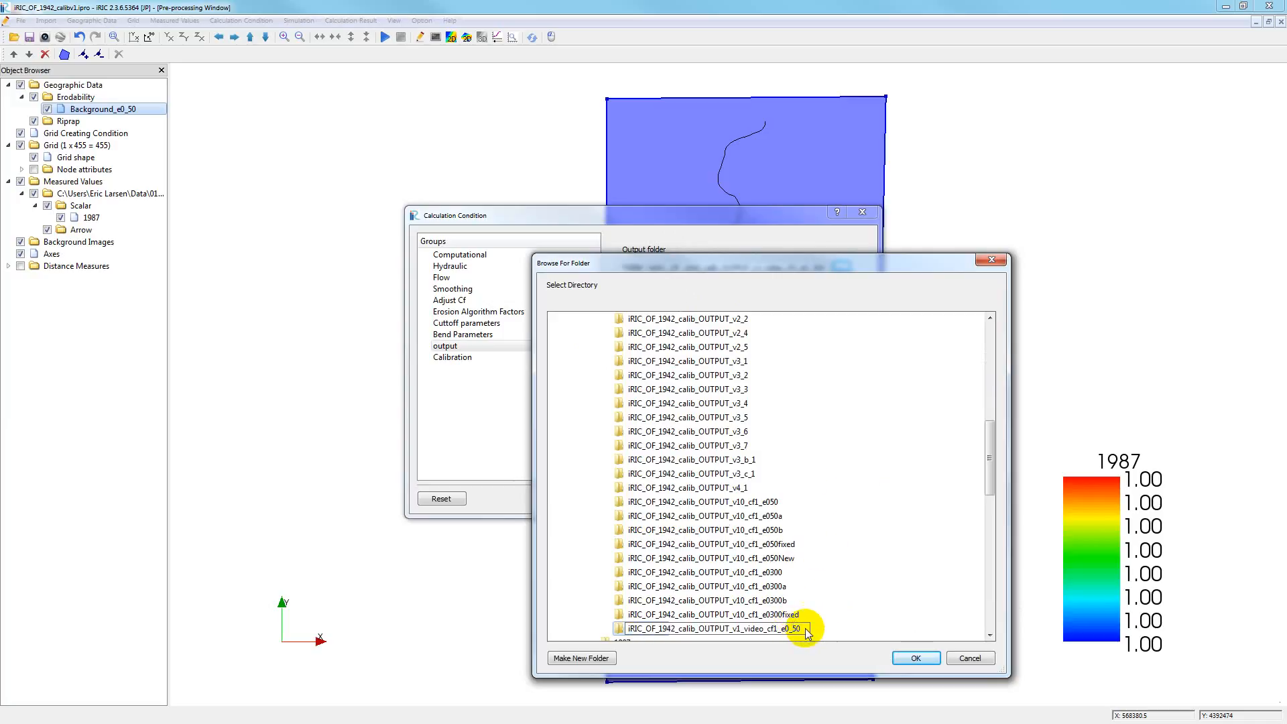
pyautogui.click(916, 657)
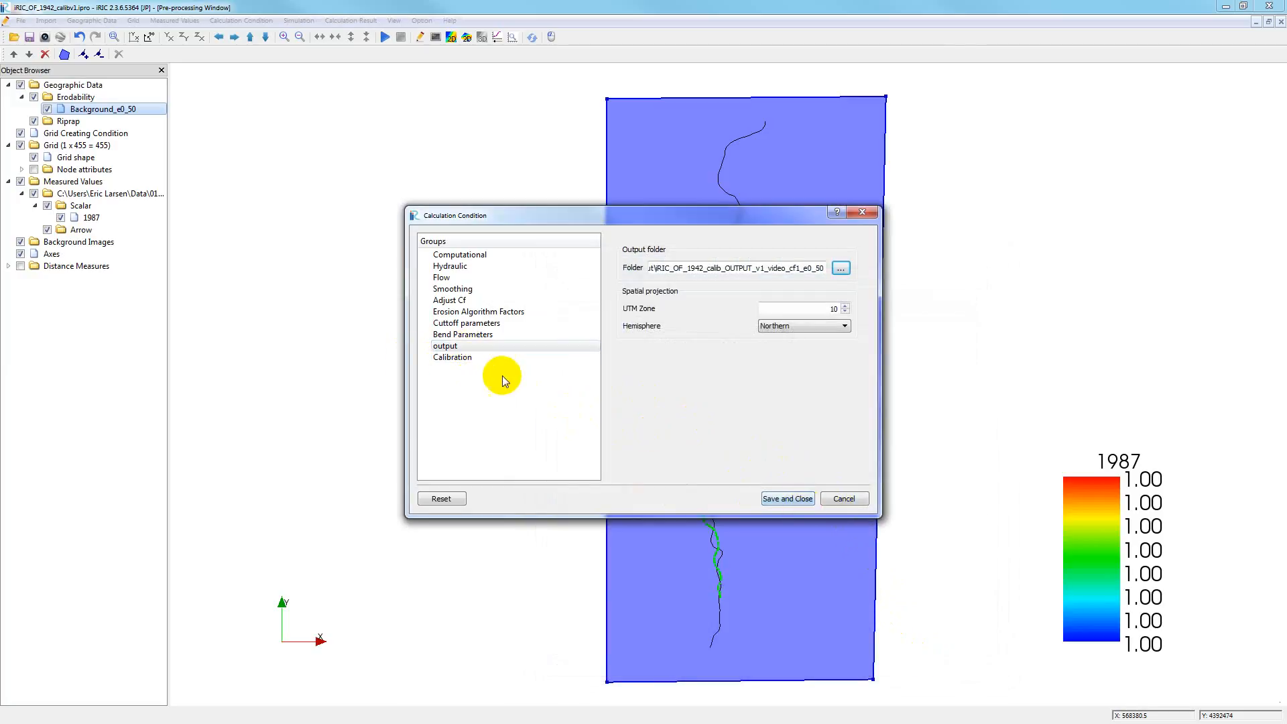
pyautogui.click(777, 499)
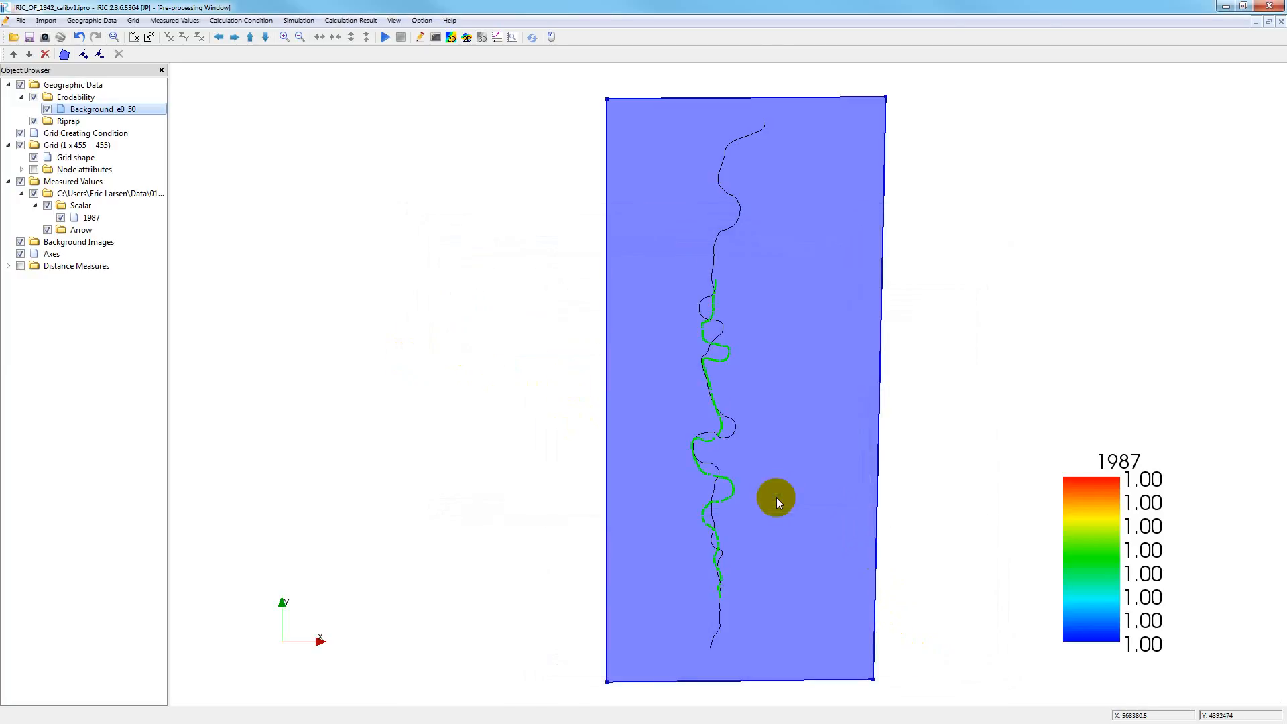
# Start the simulation and execute the mapping of the edited Background_e0_50 erodability onto the grid
pyautogui.click(385, 38)
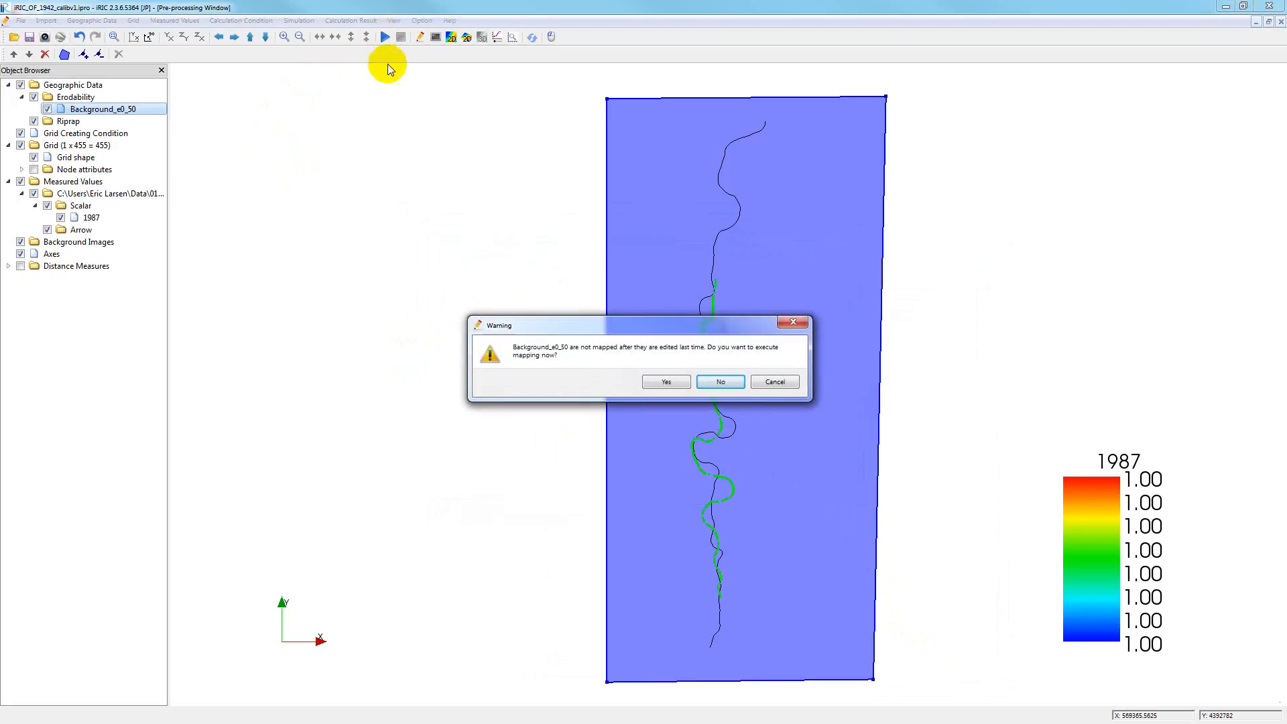
pyautogui.click(671, 383)
pyautogui.click(724, 380)
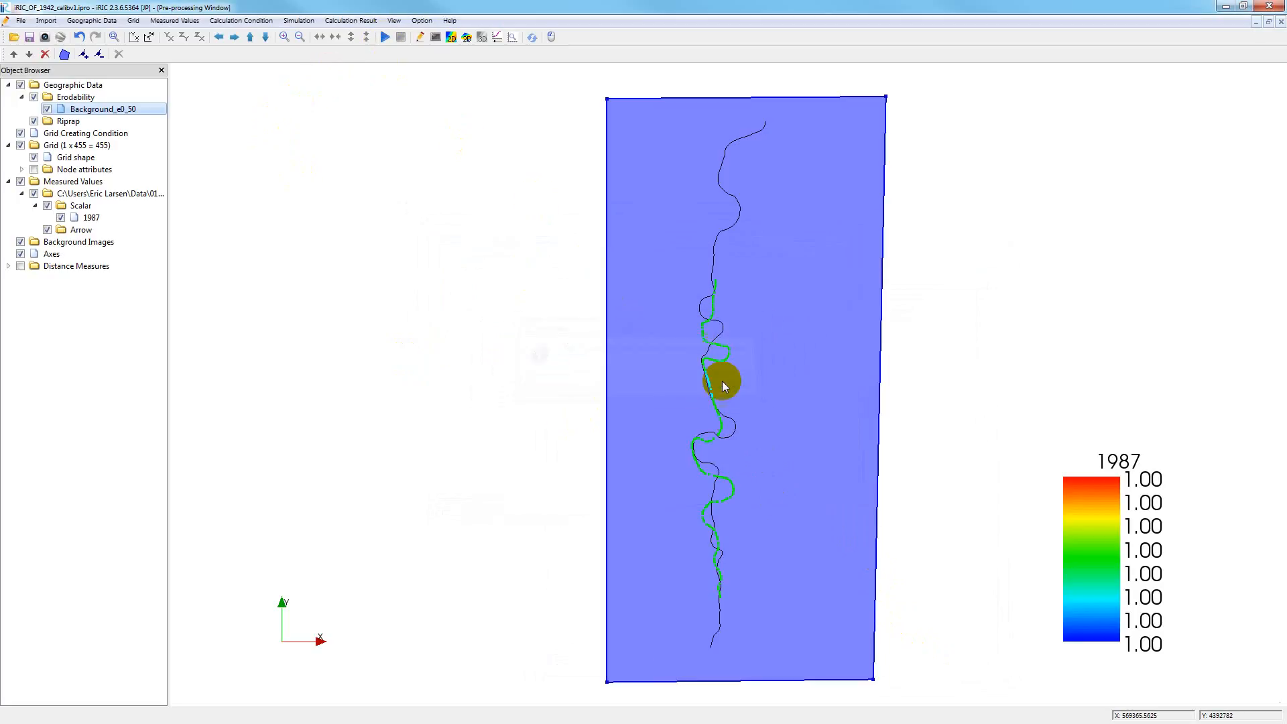
# Run the solver, discarding the previous results and saving the project before the calculation
pyautogui.click(386, 37)
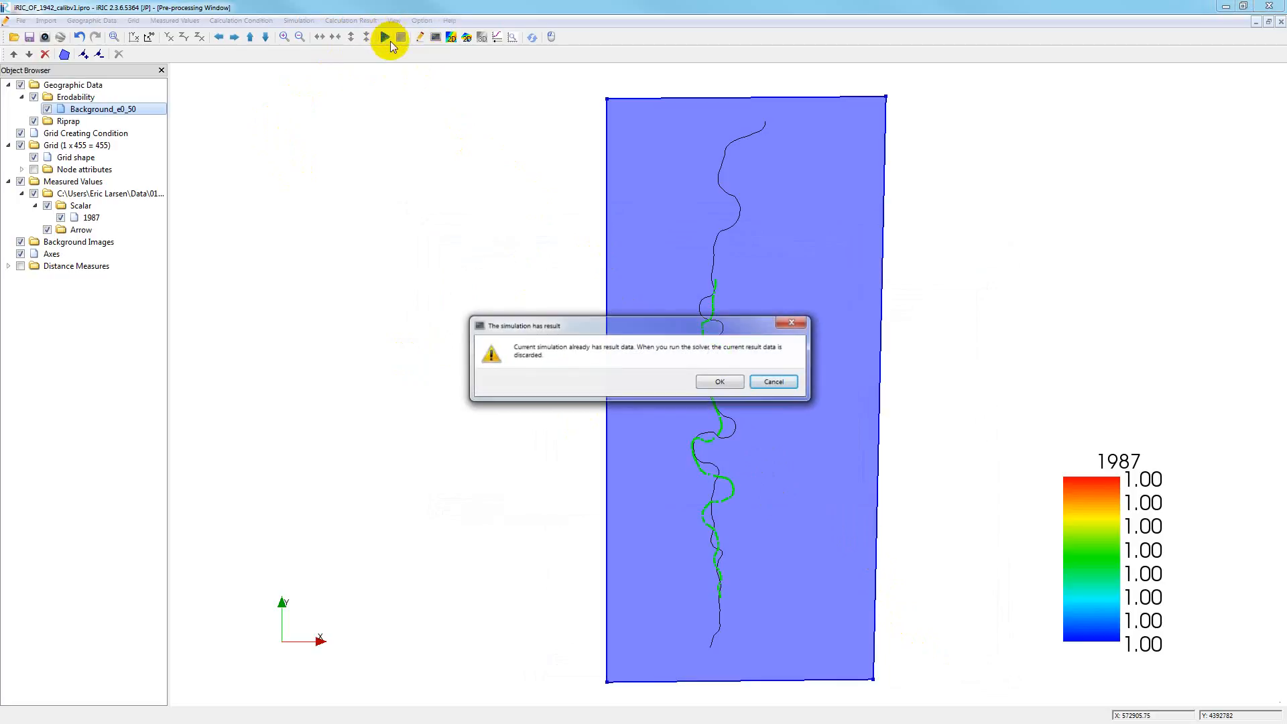
pyautogui.click(722, 382)
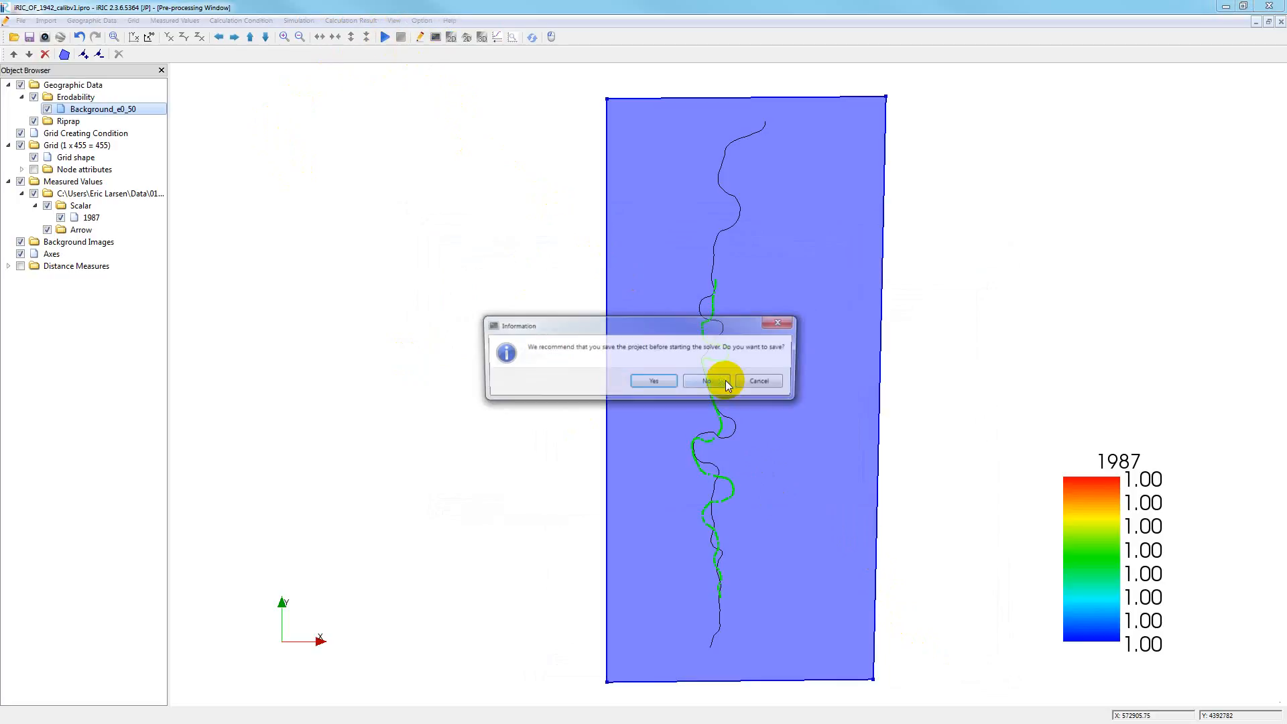
pyautogui.click(647, 382)
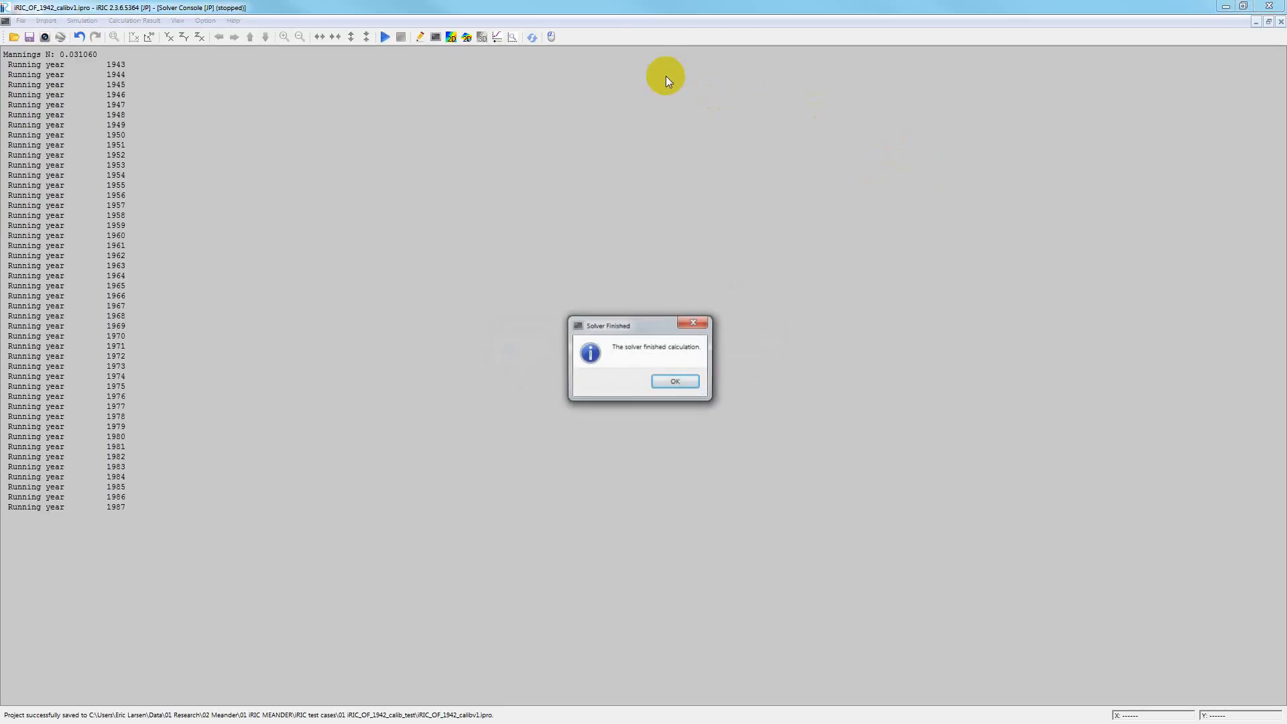
pyautogui.click(677, 380)
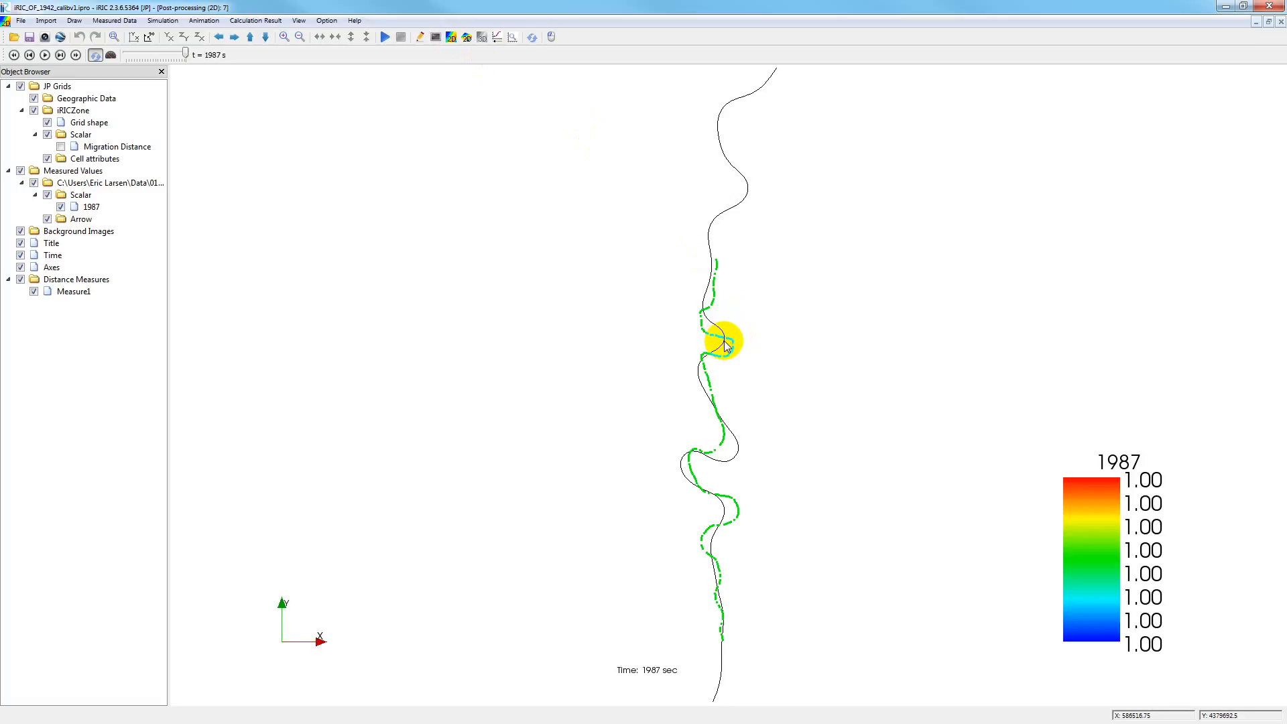
# Switch to QGIS, browse for a vector dataset in 04 Output and copy the name of the iRIC_OF_1942_calib_OUTPUT_v1_video_cf1_e0_50 folder
pyautogui.click(1244, 7)
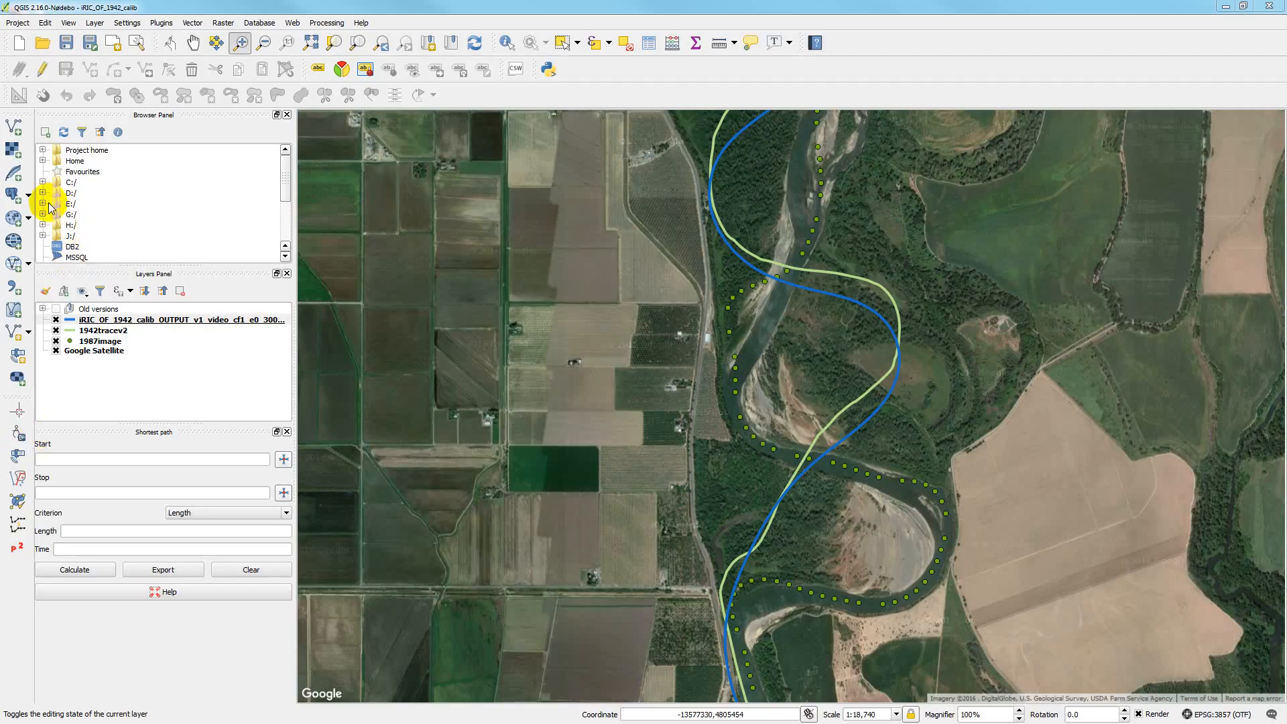
pyautogui.click(13, 125)
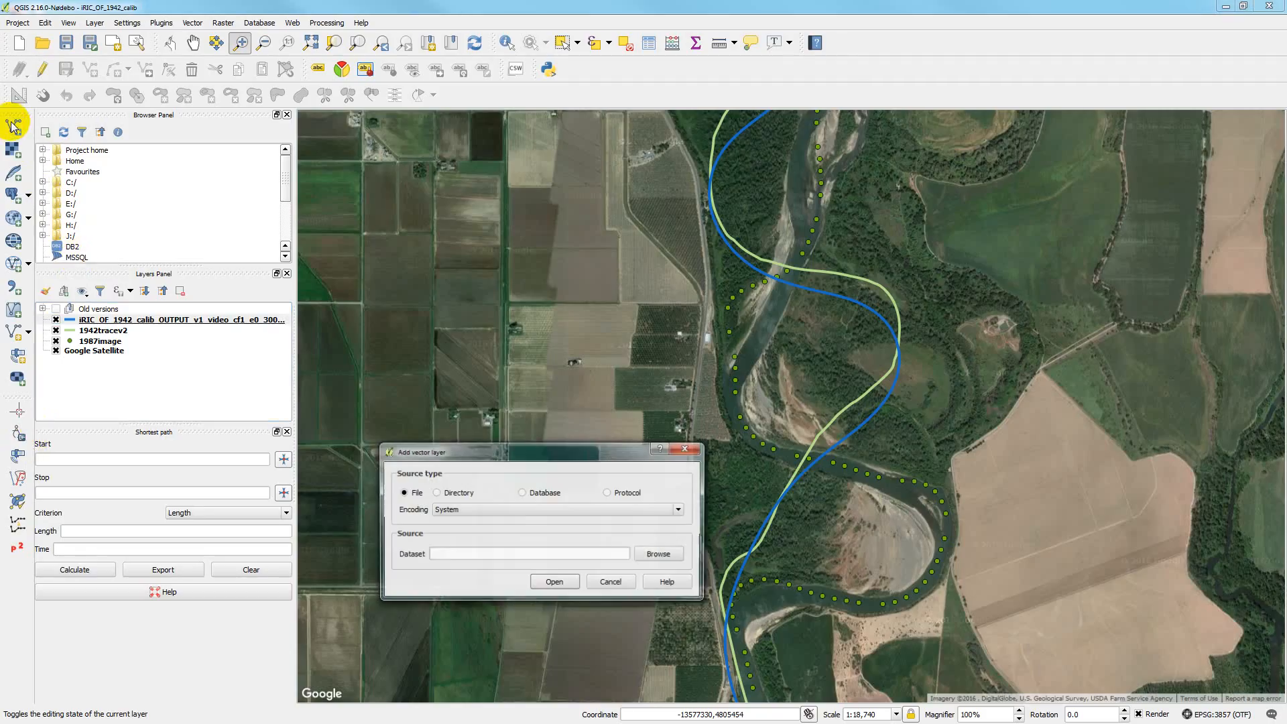
pyautogui.click(658, 554)
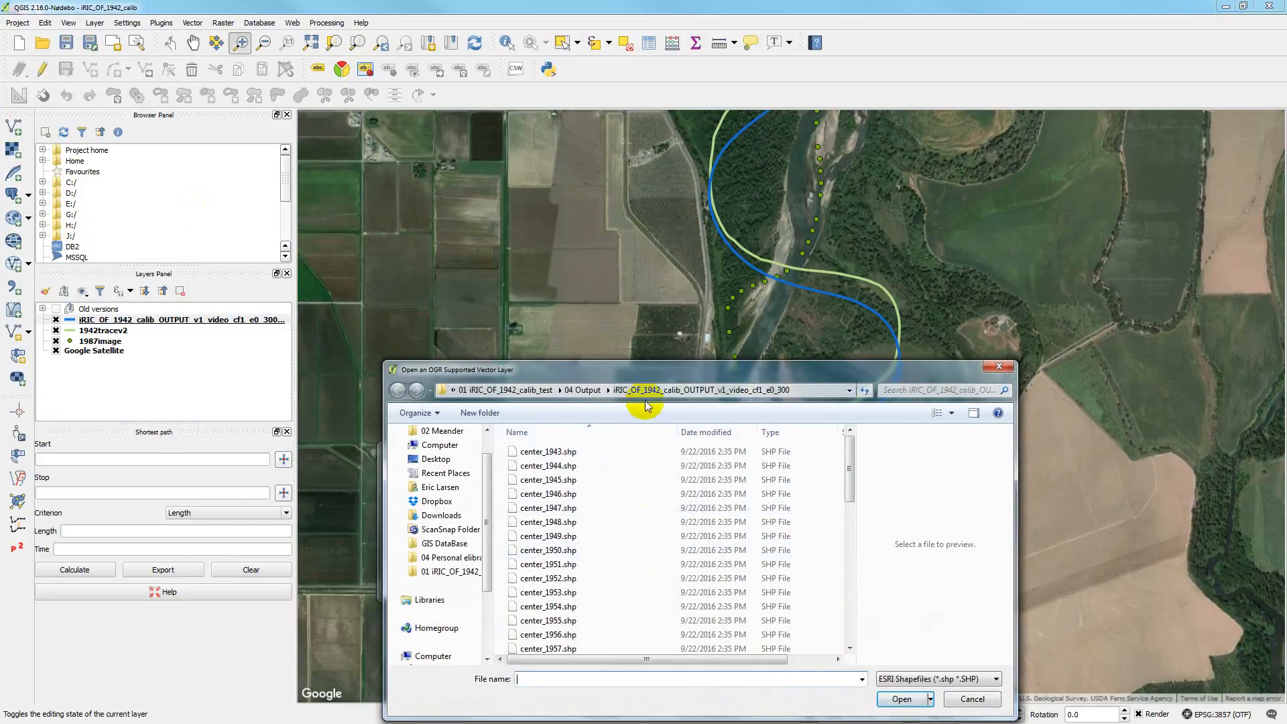
pyautogui.click(587, 391)
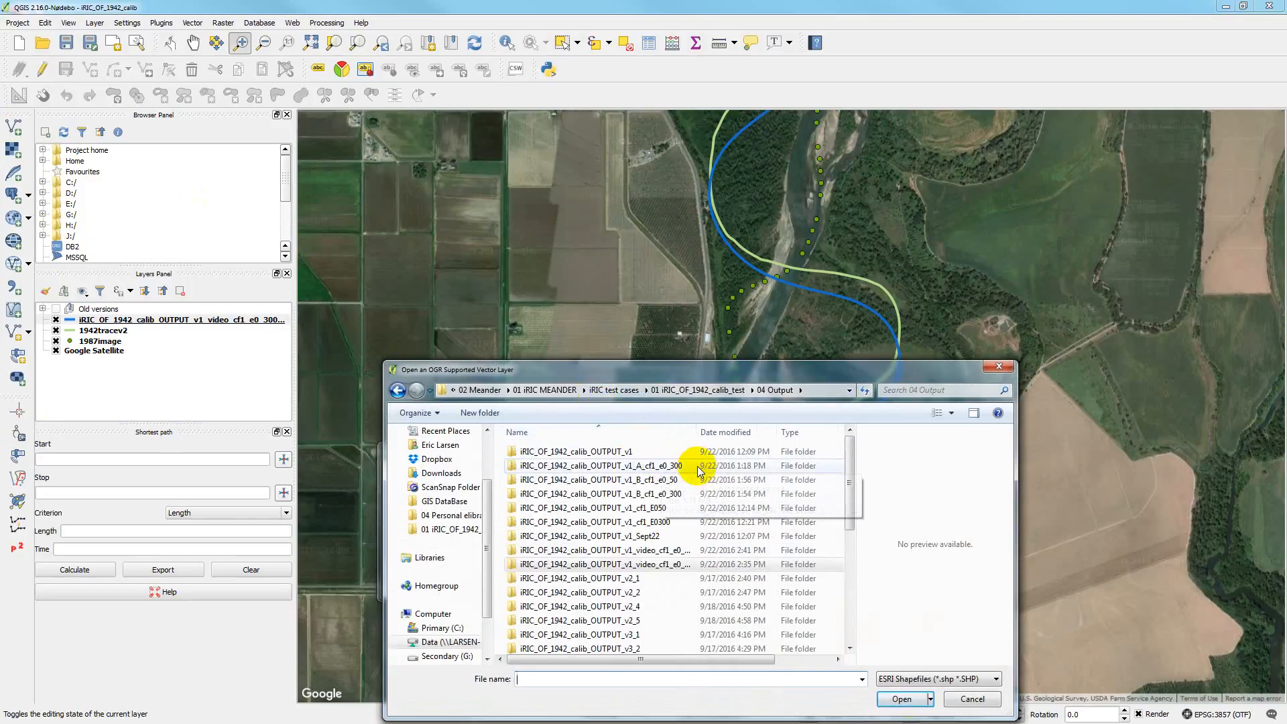
pyautogui.doubleClick(697, 431)
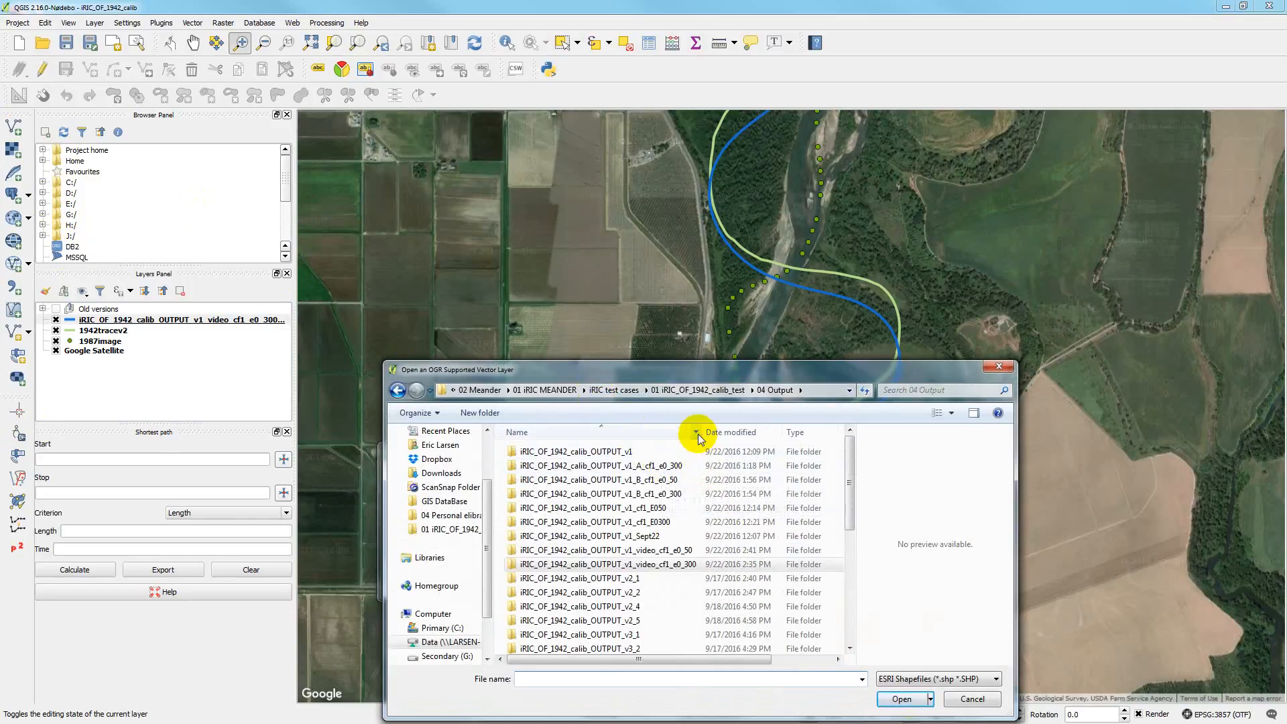
pyautogui.click(665, 554)
pyautogui.rightClick(665, 554)
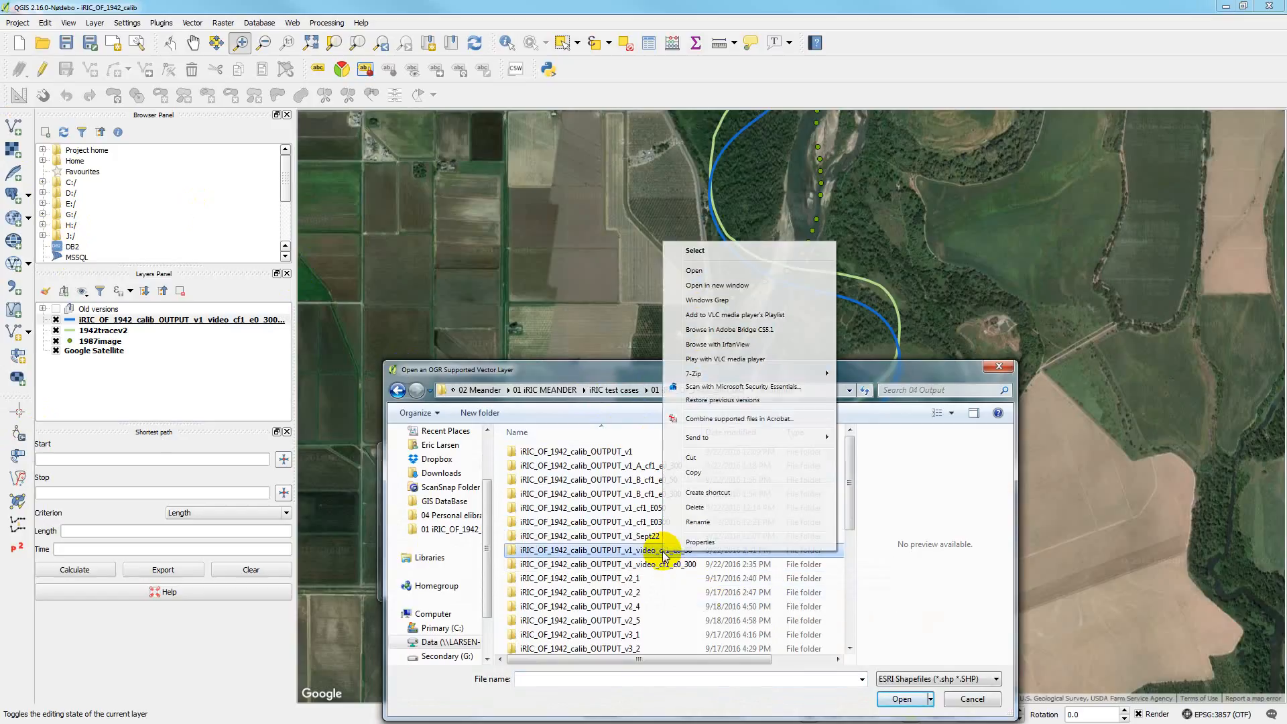
pyautogui.click(694, 524)
pyautogui.hotkey('ctrl', 'c')
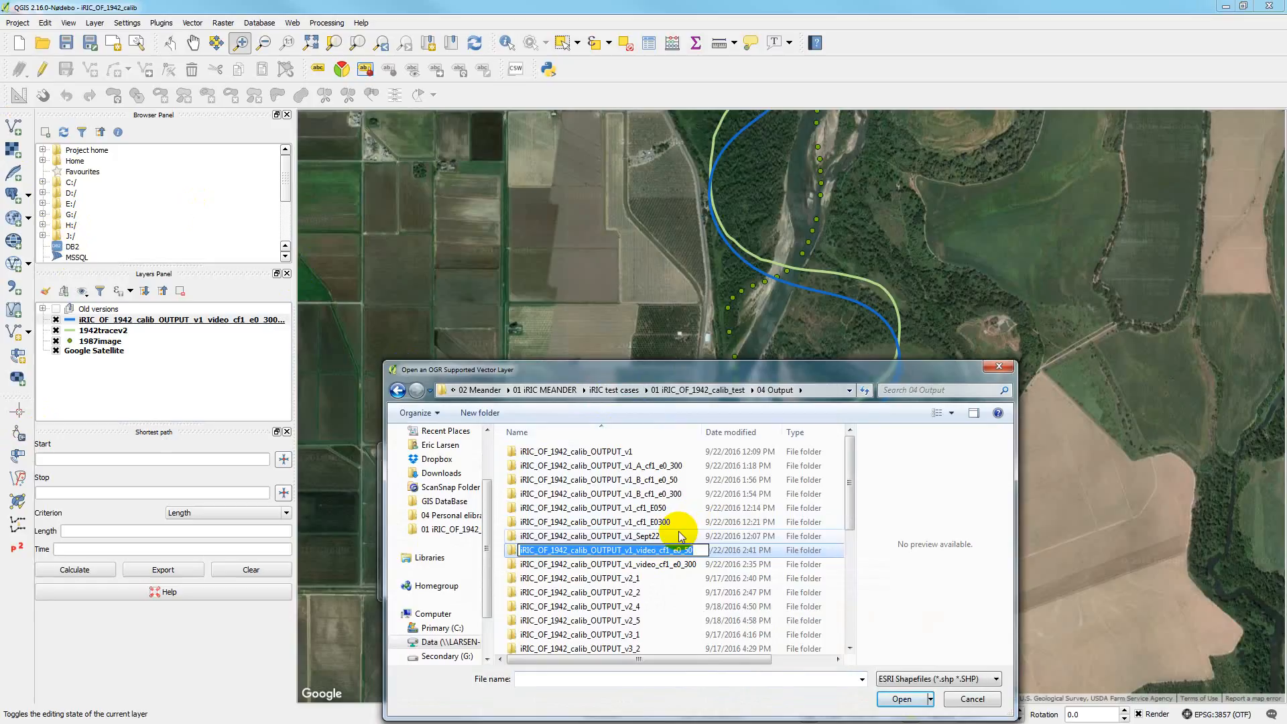
# Add center_1987.shp from the iRIC_OF_1942_calib_OUTPUT_v1_video_cf1_e0_50 folder as a vector layer
pyautogui.doubleClick(513, 551)
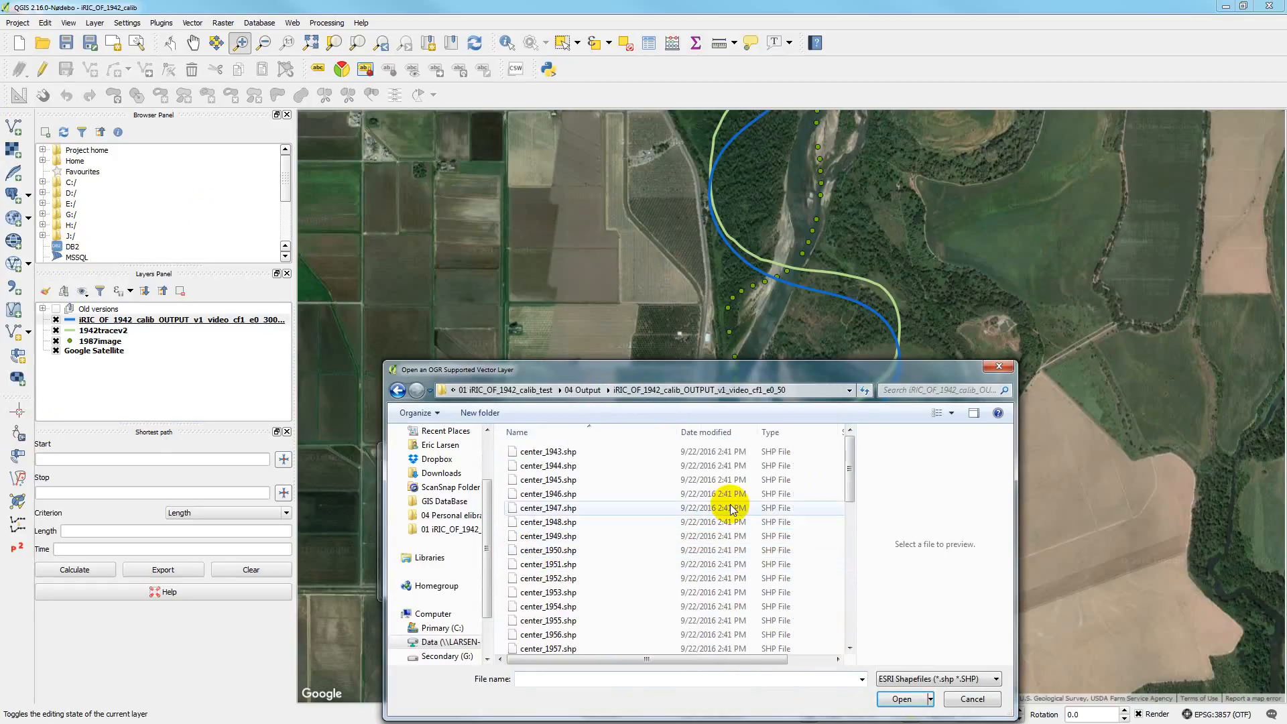
pyautogui.moveTo(849, 483); pyautogui.dragTo(847, 640)
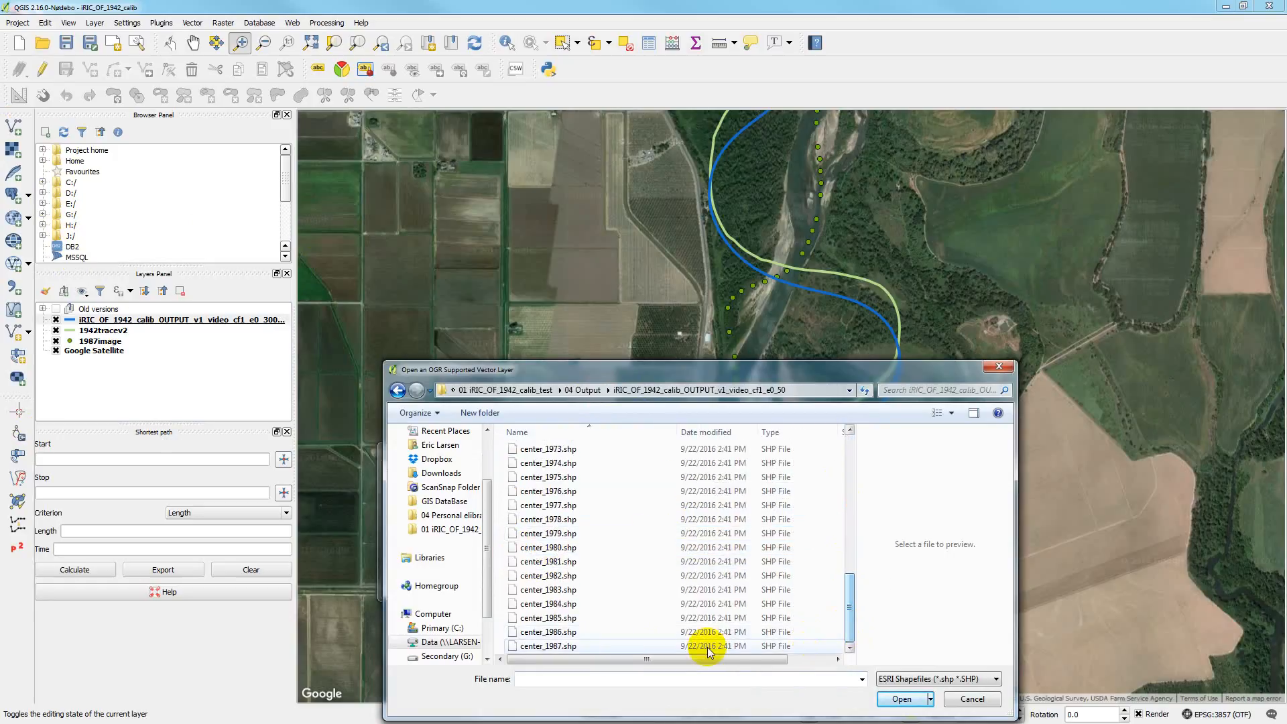
pyautogui.click(603, 647)
pyautogui.click(905, 700)
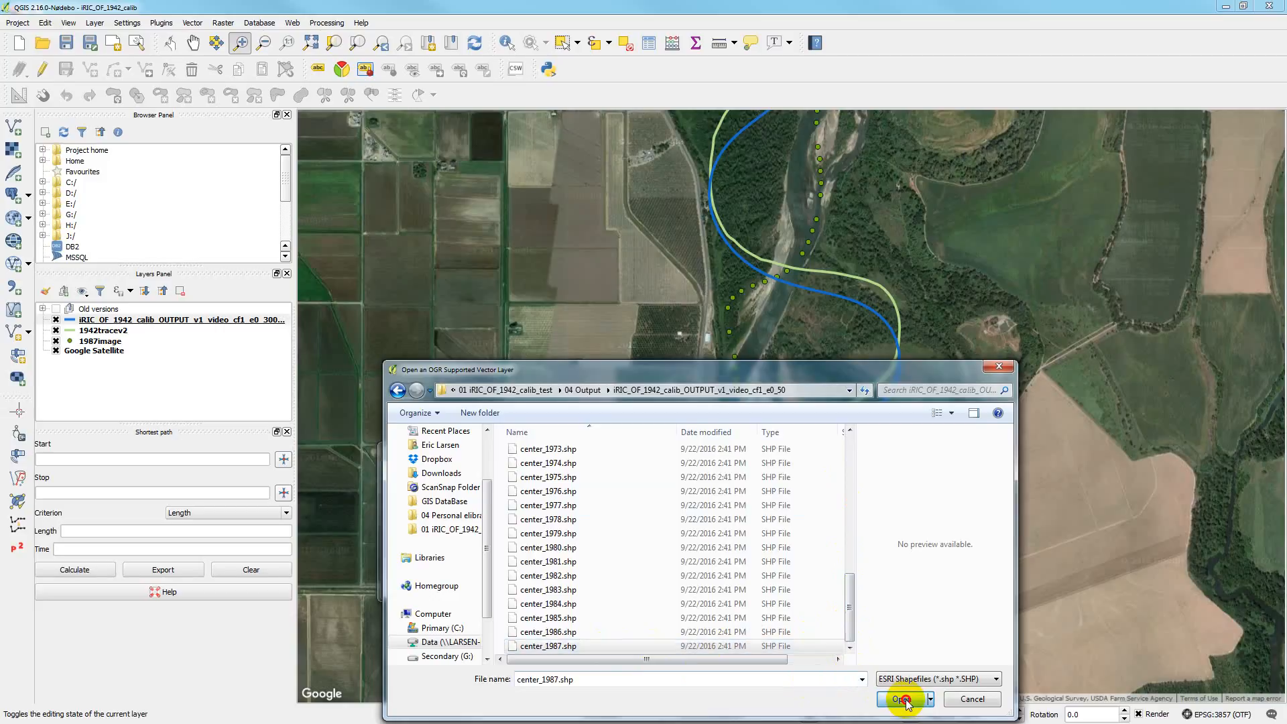
pyautogui.click(564, 581)
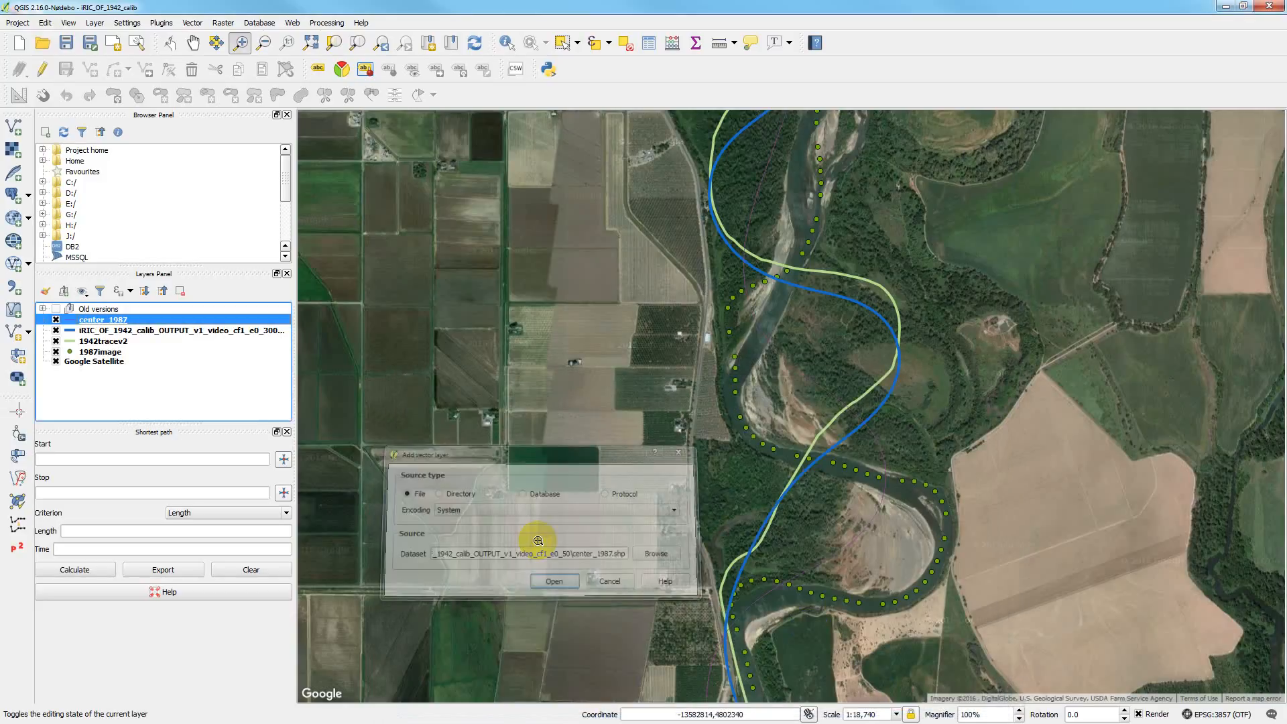
# Rename the center_1987 layer to iRIC_OF_1942_calib_OUTPUT_v1_video_cf1_e0_50_1987, using the copied folder name in place of "center"
pyautogui.rightClick(74, 320)
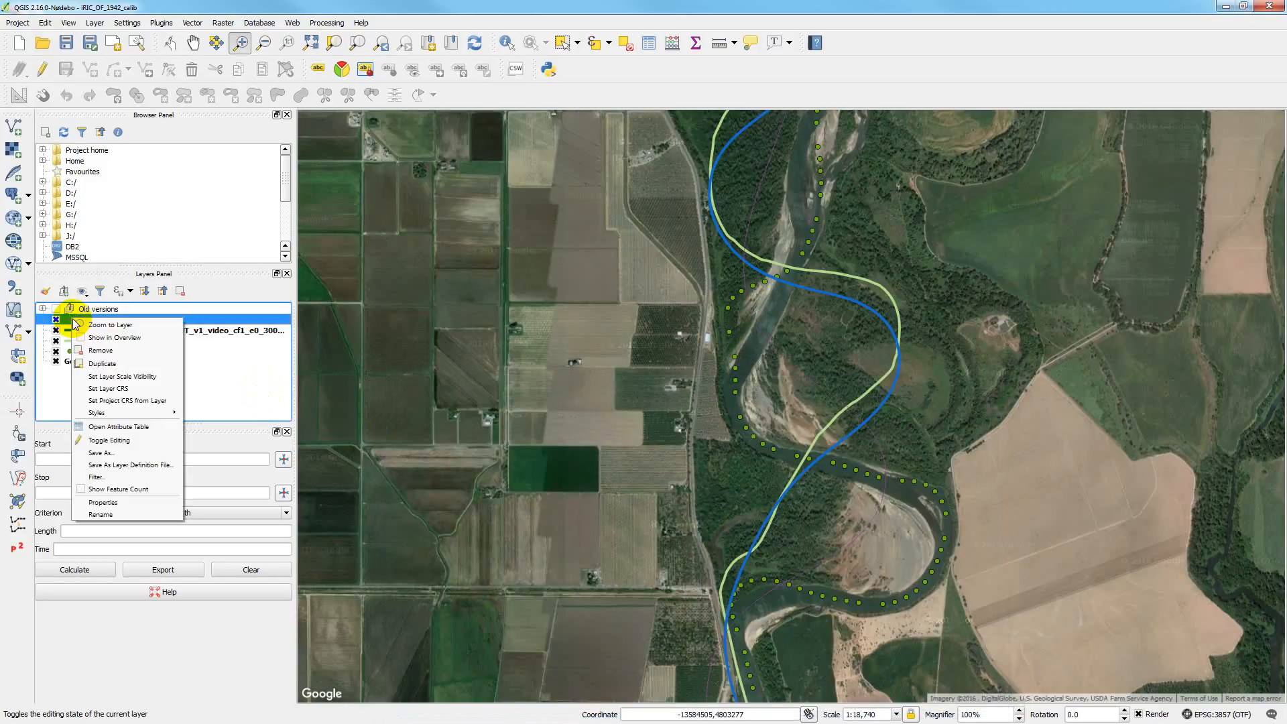
pyautogui.click(110, 503)
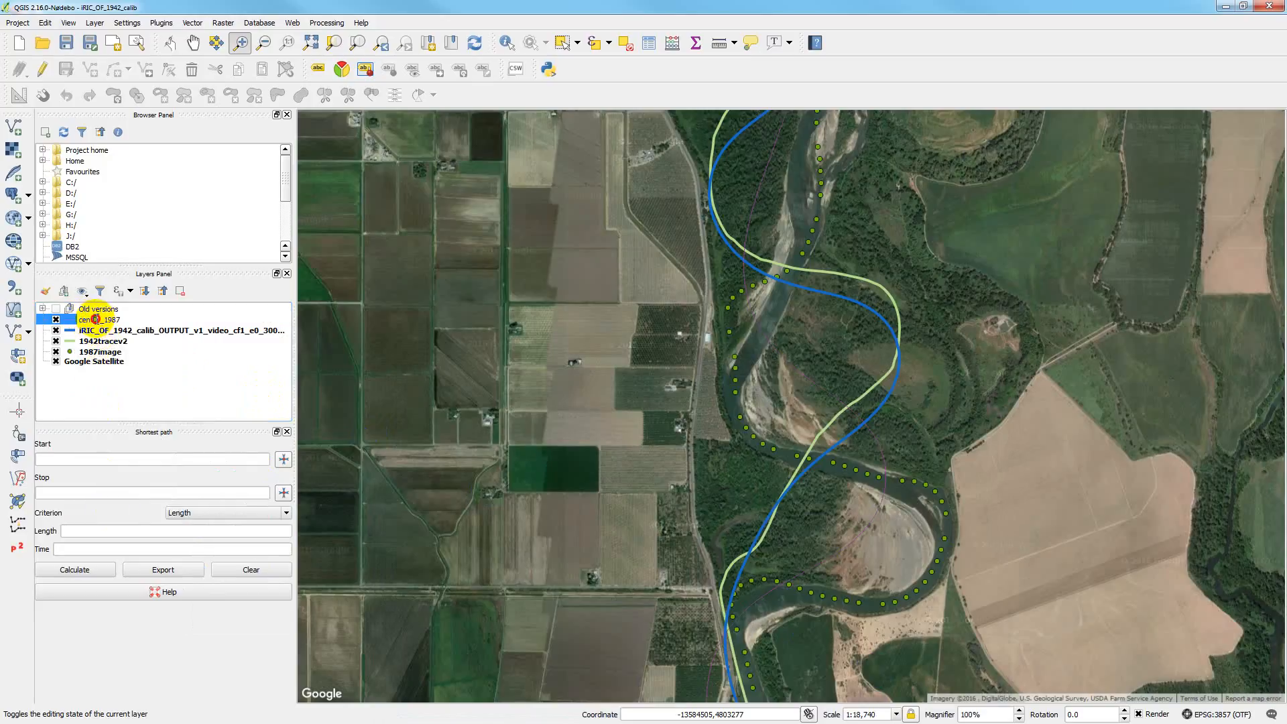
pyautogui.moveTo(79, 320); pyautogui.dragTo(100, 320)
pyautogui.click(99, 319)
pyautogui.moveTo(100, 320); pyautogui.dragTo(79, 320)
pyautogui.hotkey('ctrl', 'v')
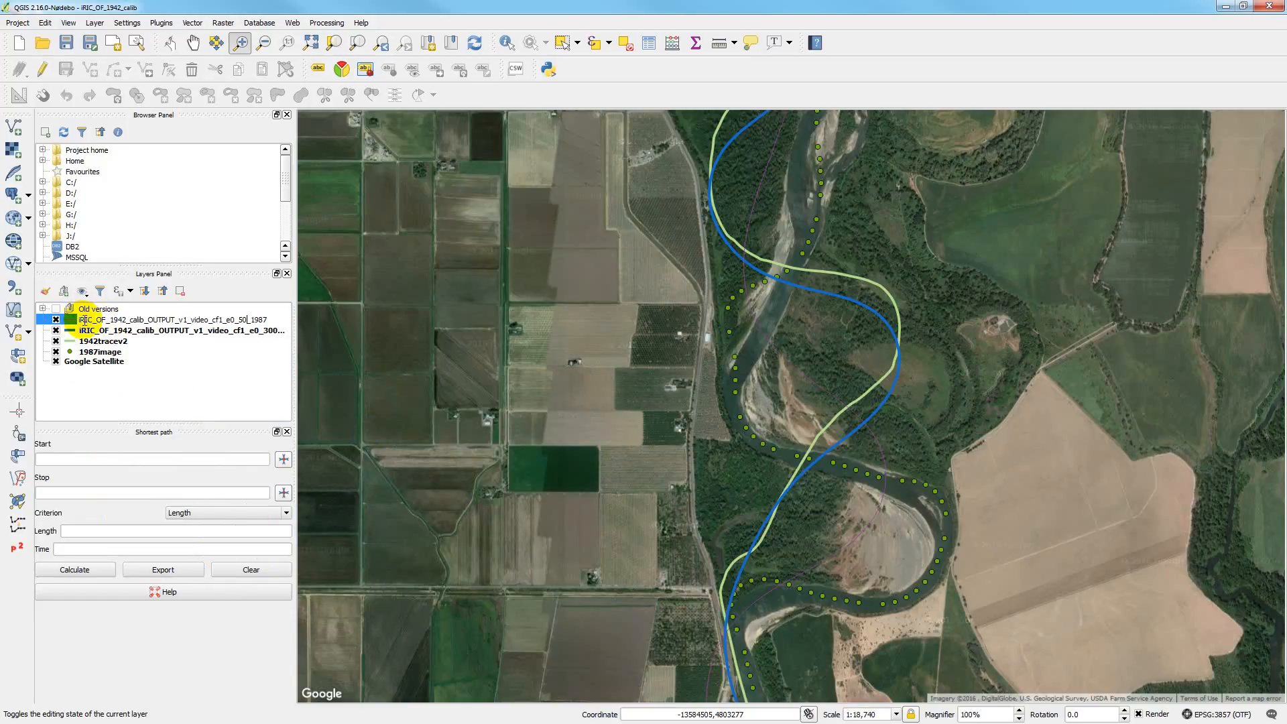
pyautogui.press('Return')
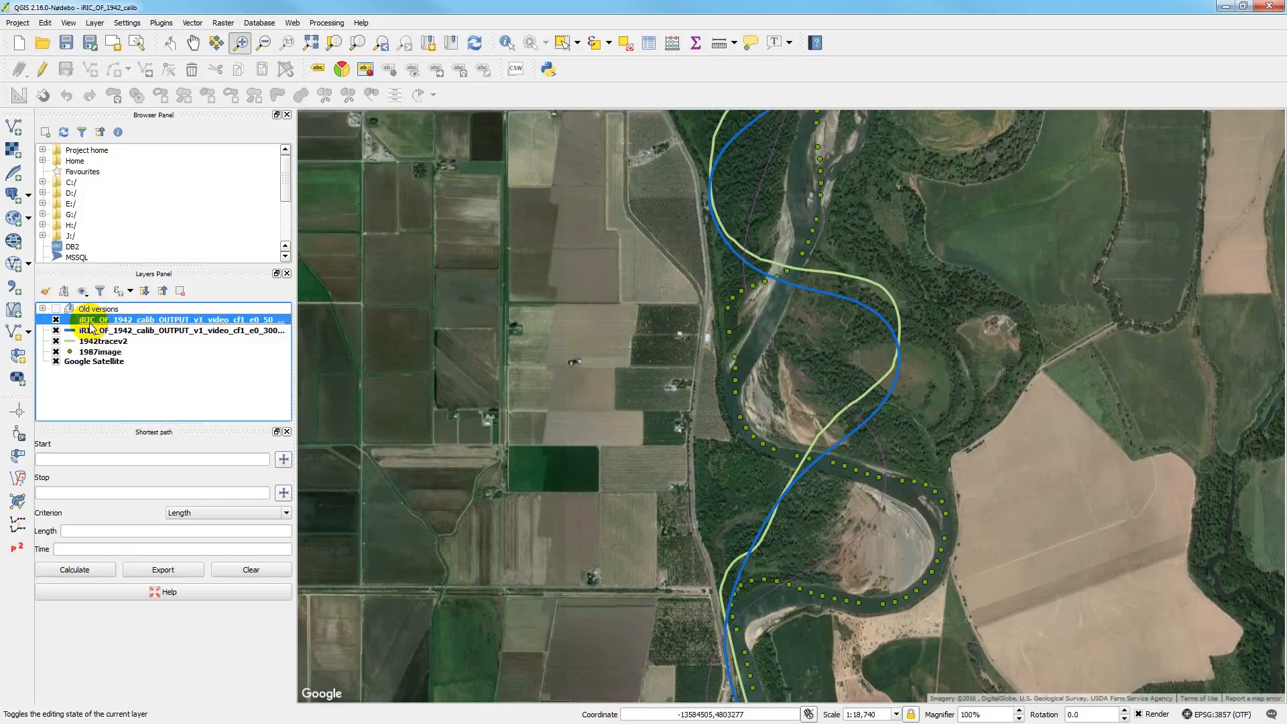
# Give the e0_50 centerline layer the Stream line symbol and set its symbol transparency to 0%
pyautogui.rightClick(135, 320)
pyautogui.click(165, 503)
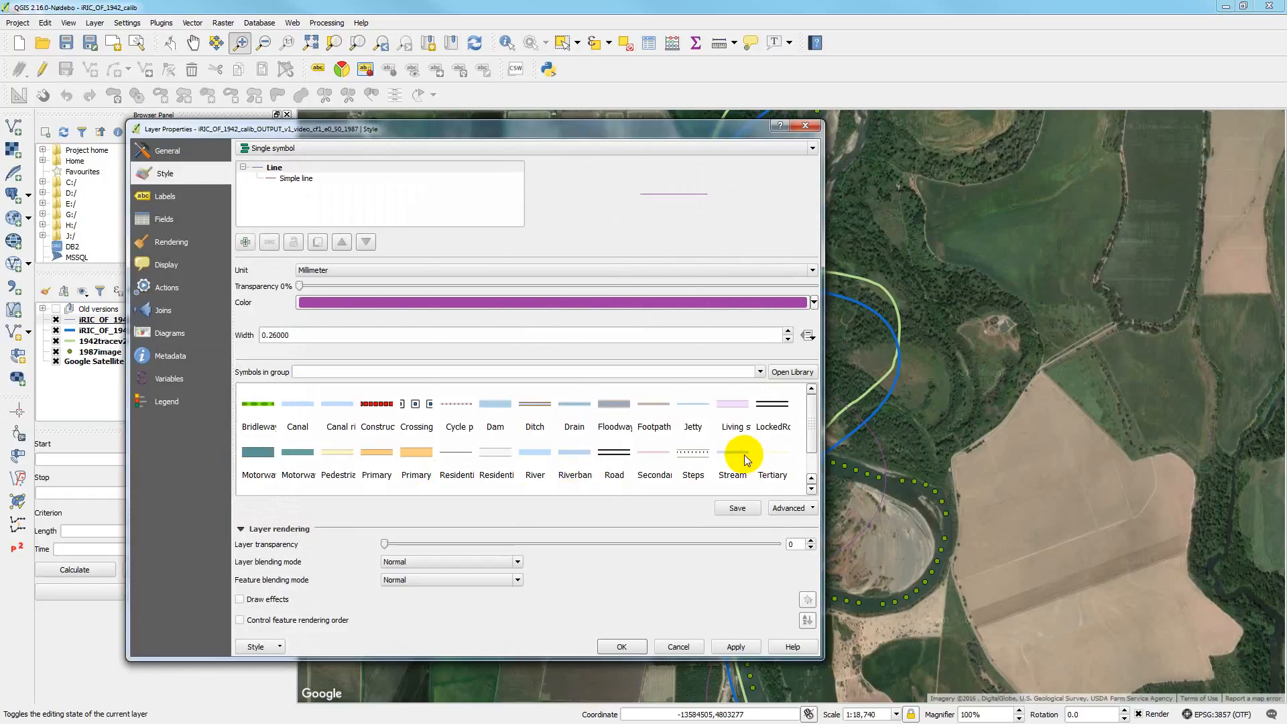
pyautogui.click(737, 456)
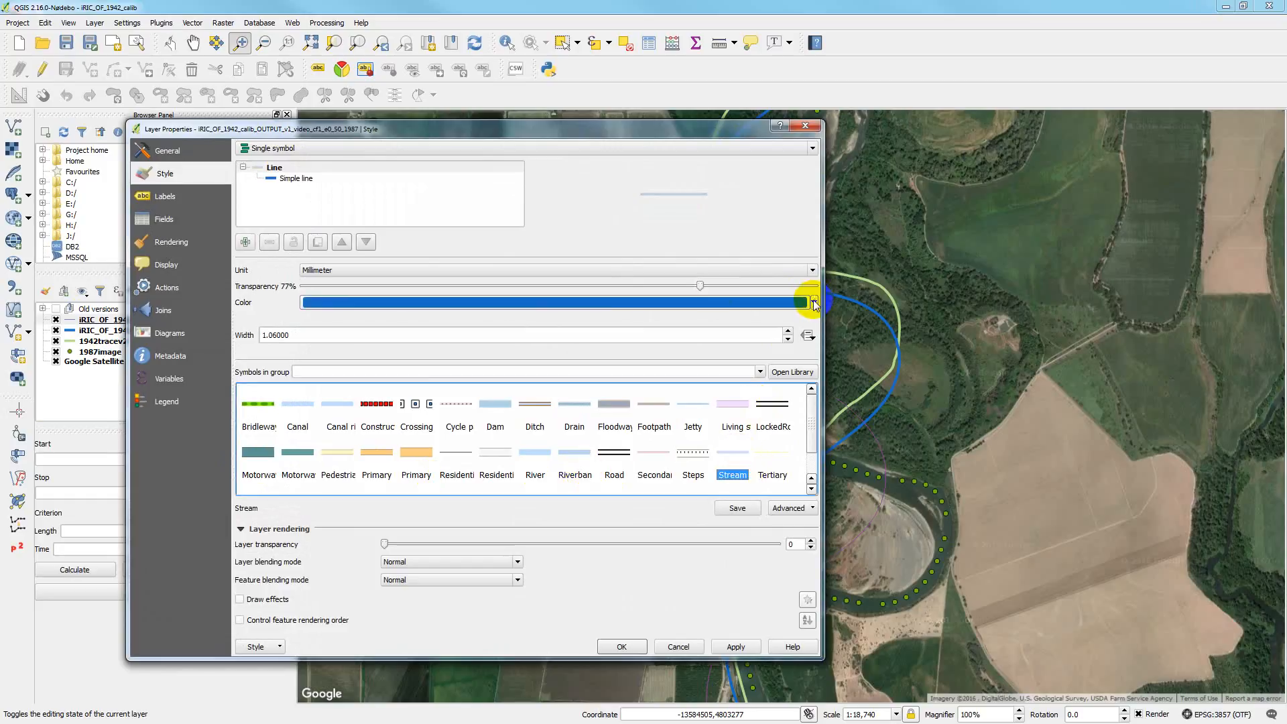
pyautogui.click(697, 284)
pyautogui.moveTo(697, 284); pyautogui.dragTo(511, 281)
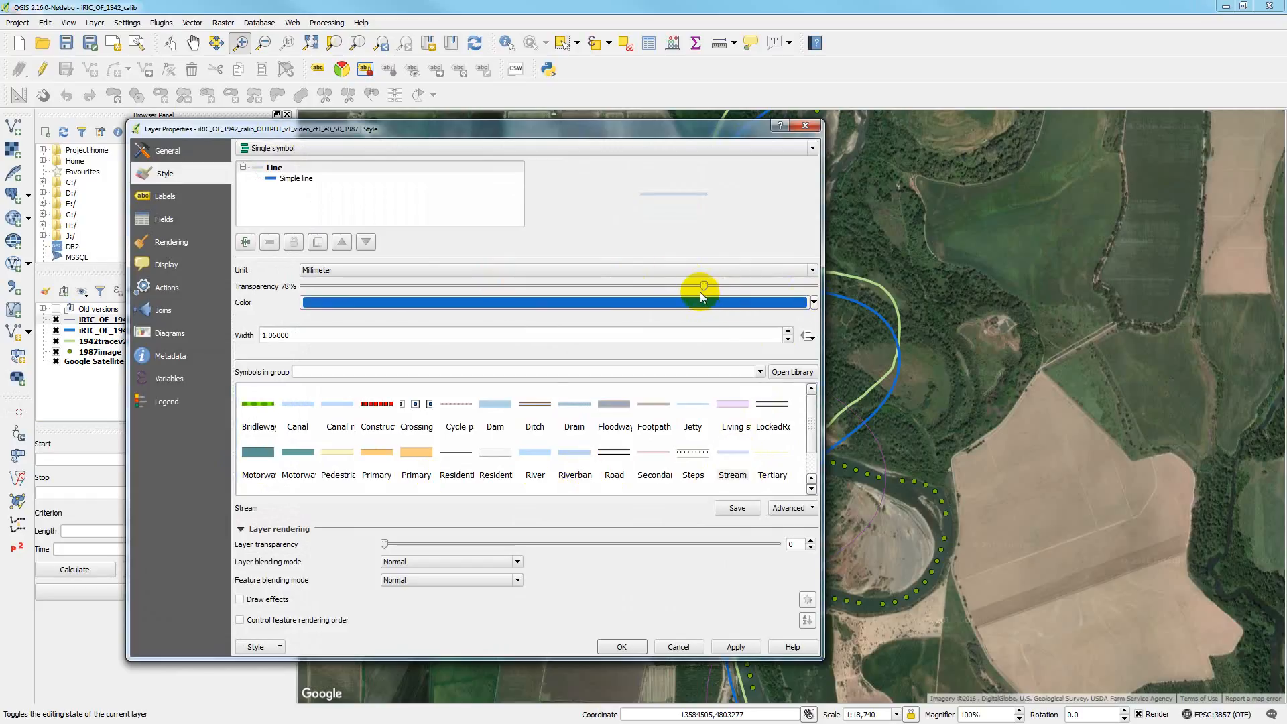
pyautogui.moveTo(702, 286); pyautogui.dragTo(297, 284)
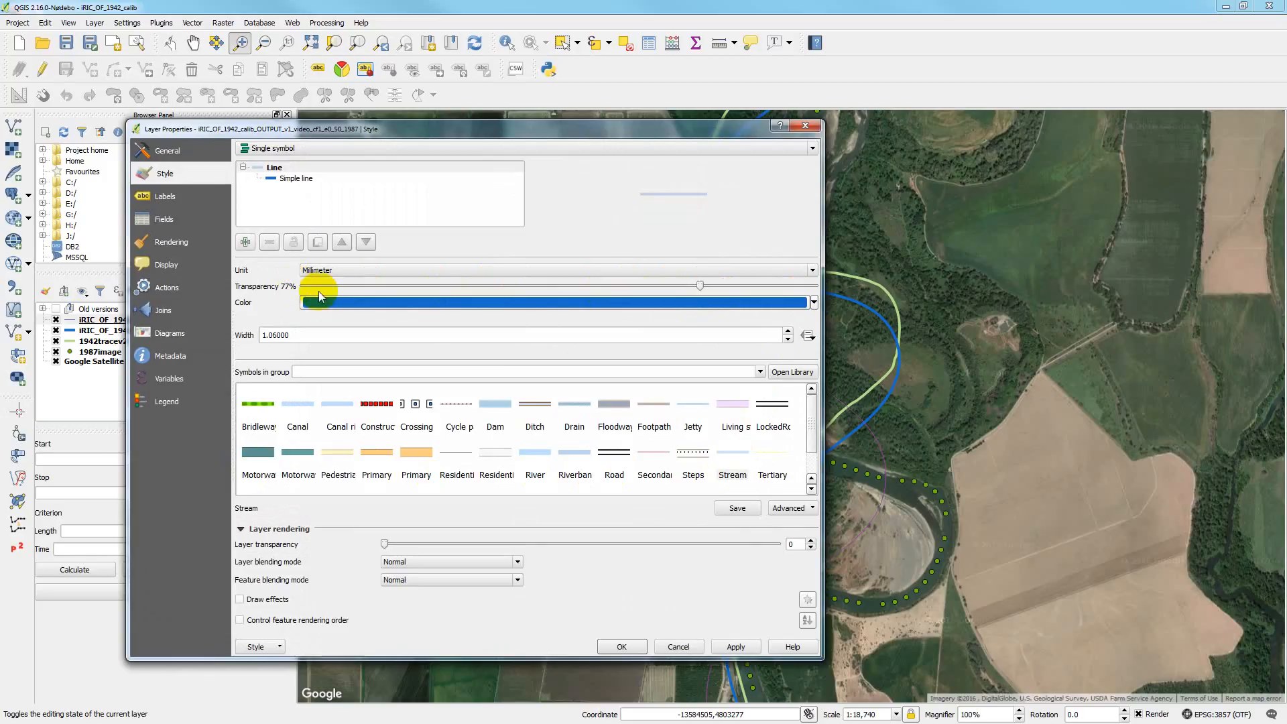
pyautogui.moveTo(700, 286); pyautogui.dragTo(295, 284)
# Set the e0_50 centerline's color to the standard red and accept the layer style
pyautogui.click(814, 302)
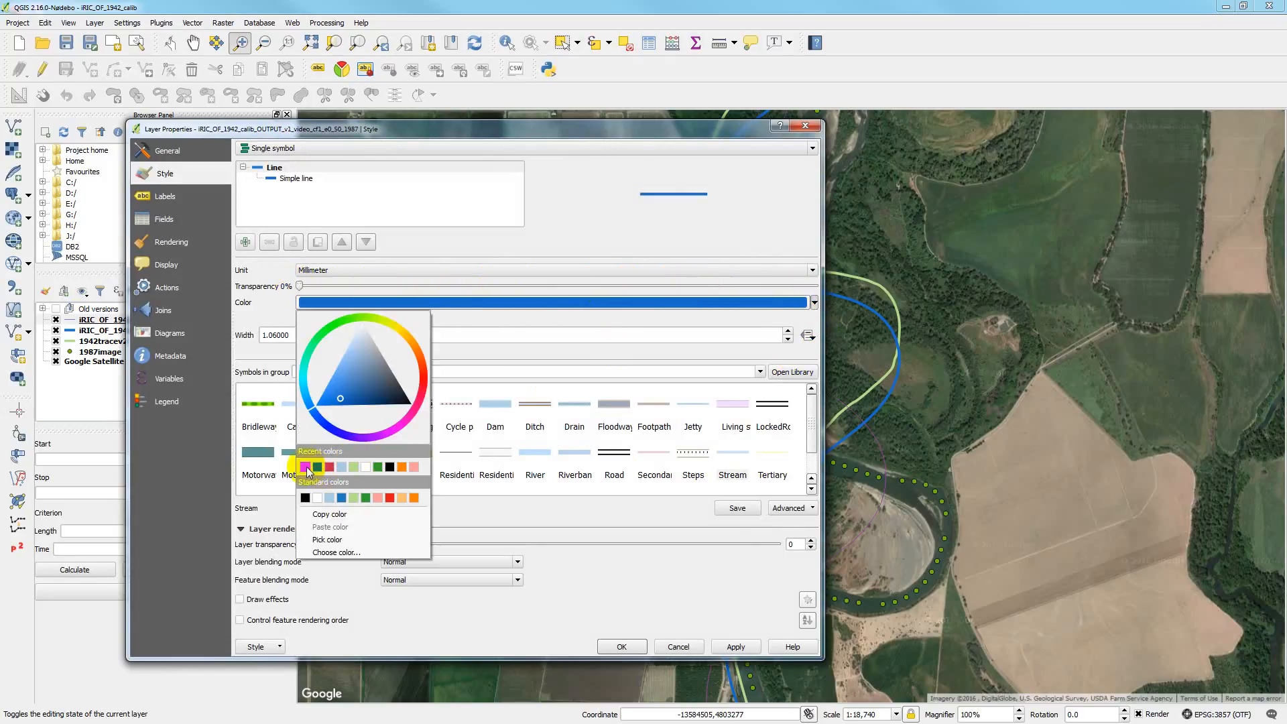
pyautogui.click(390, 498)
pyautogui.click(622, 647)
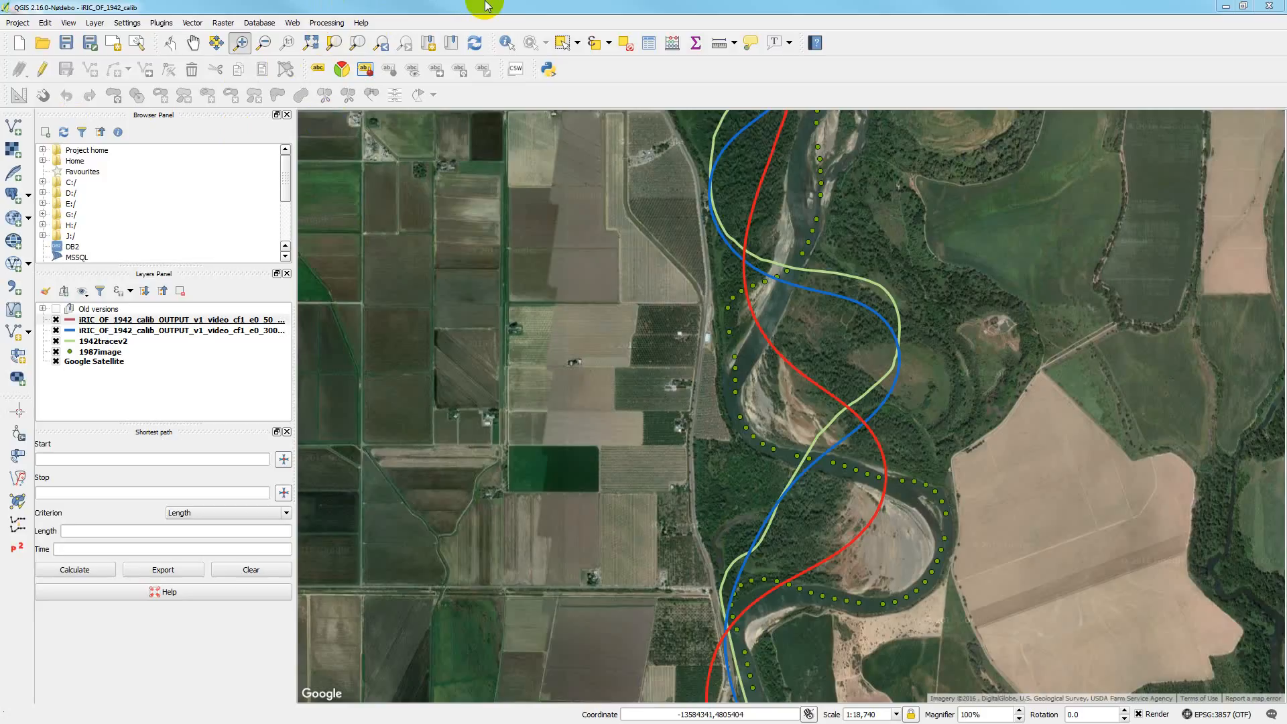
# Switch to the iRIC pre-processing window and set the Cf scale to 2 in the calculation condition
pyautogui.click(1224, 7)
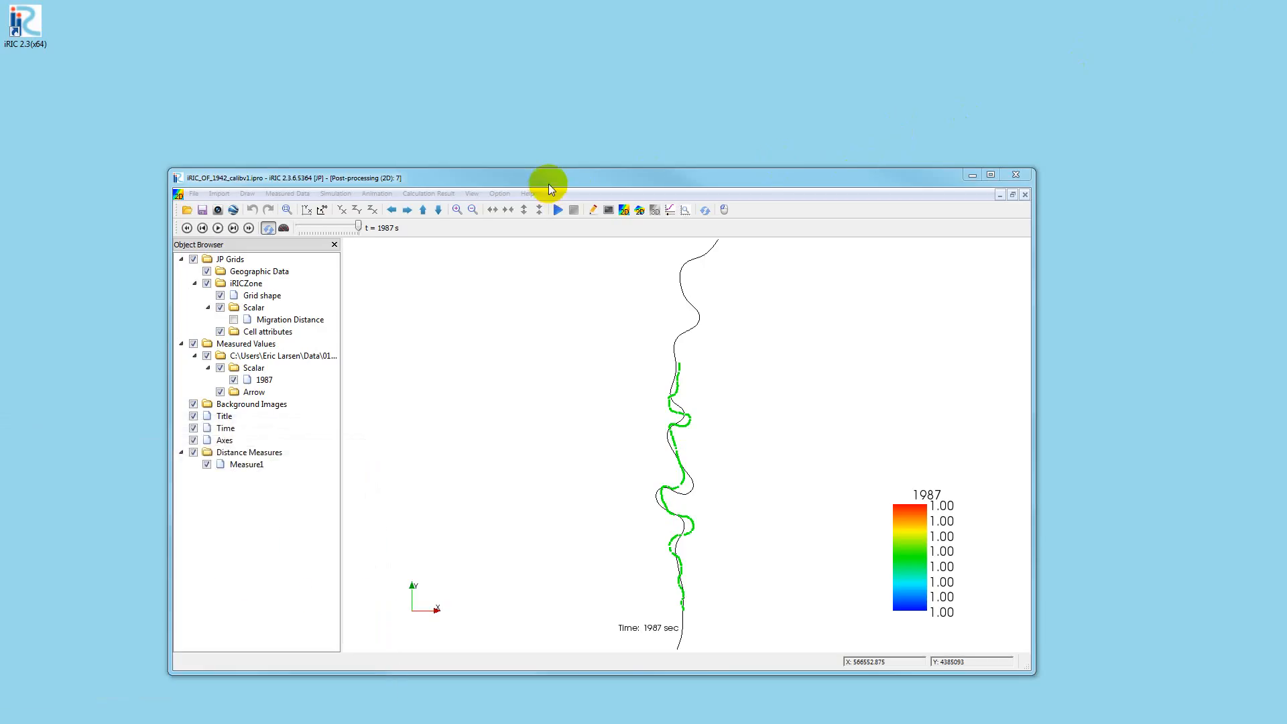
pyautogui.click(594, 211)
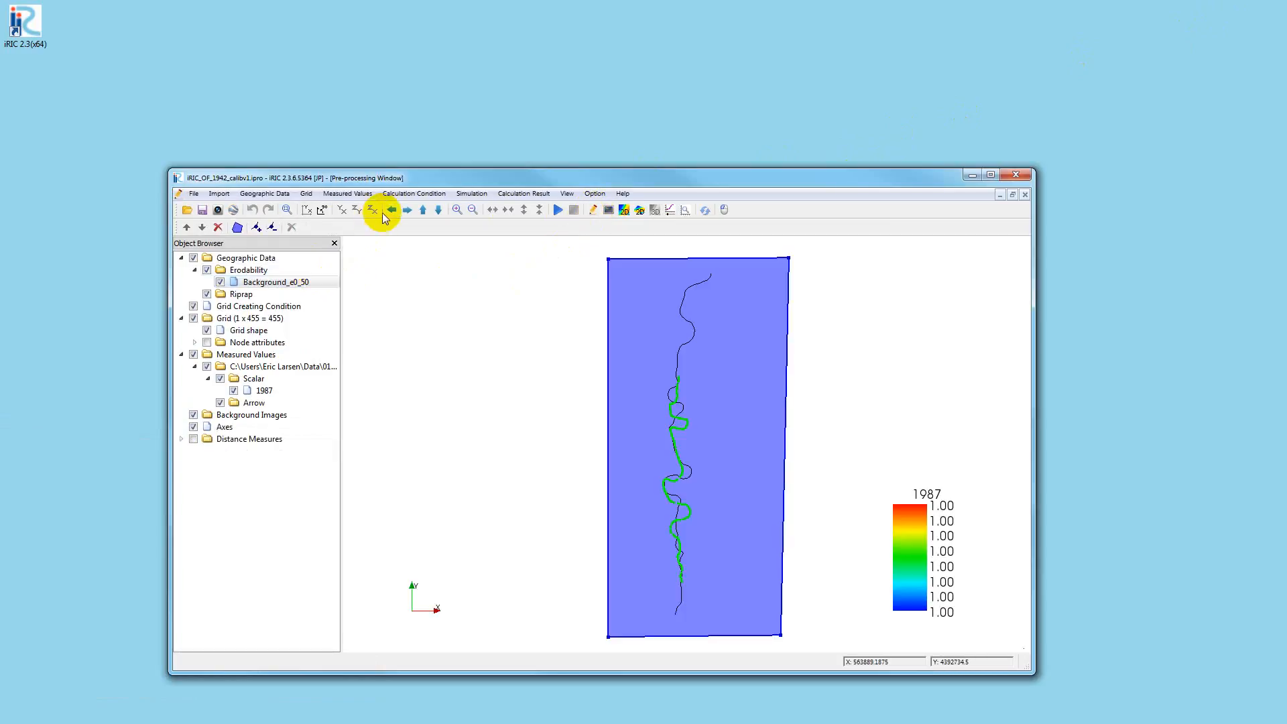
pyautogui.click(407, 193)
pyautogui.click(410, 210)
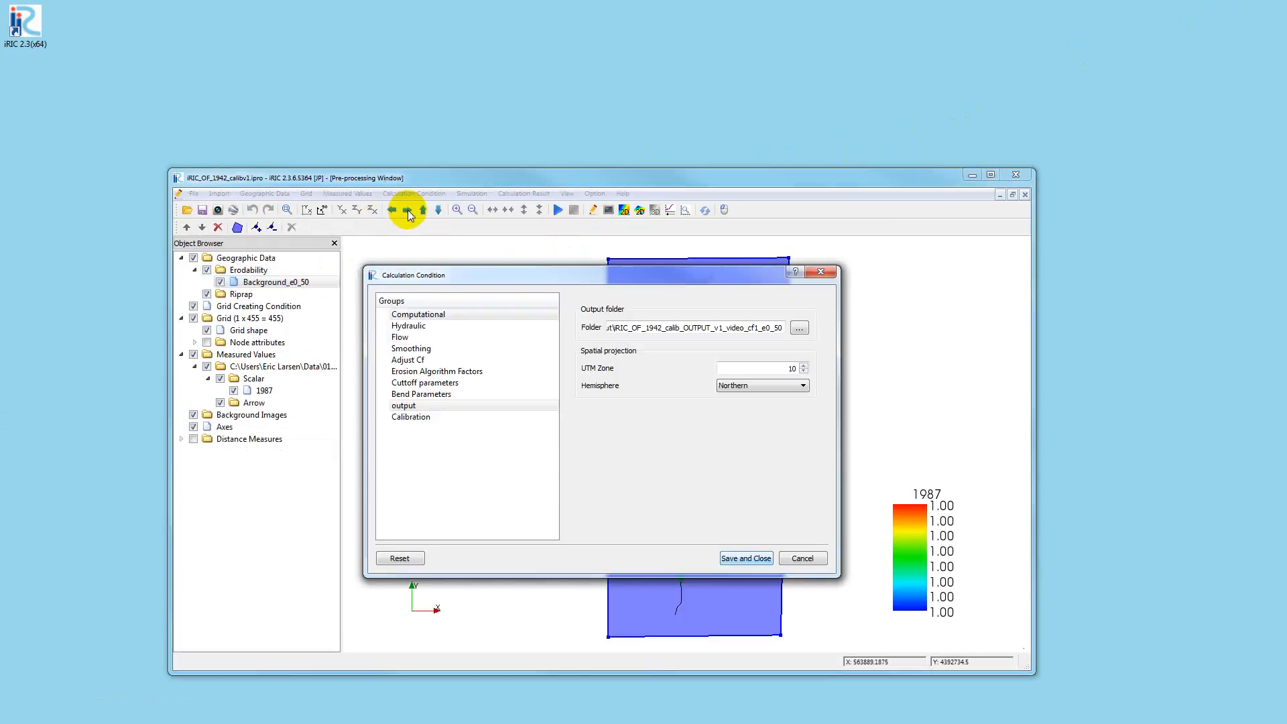
pyautogui.click(407, 360)
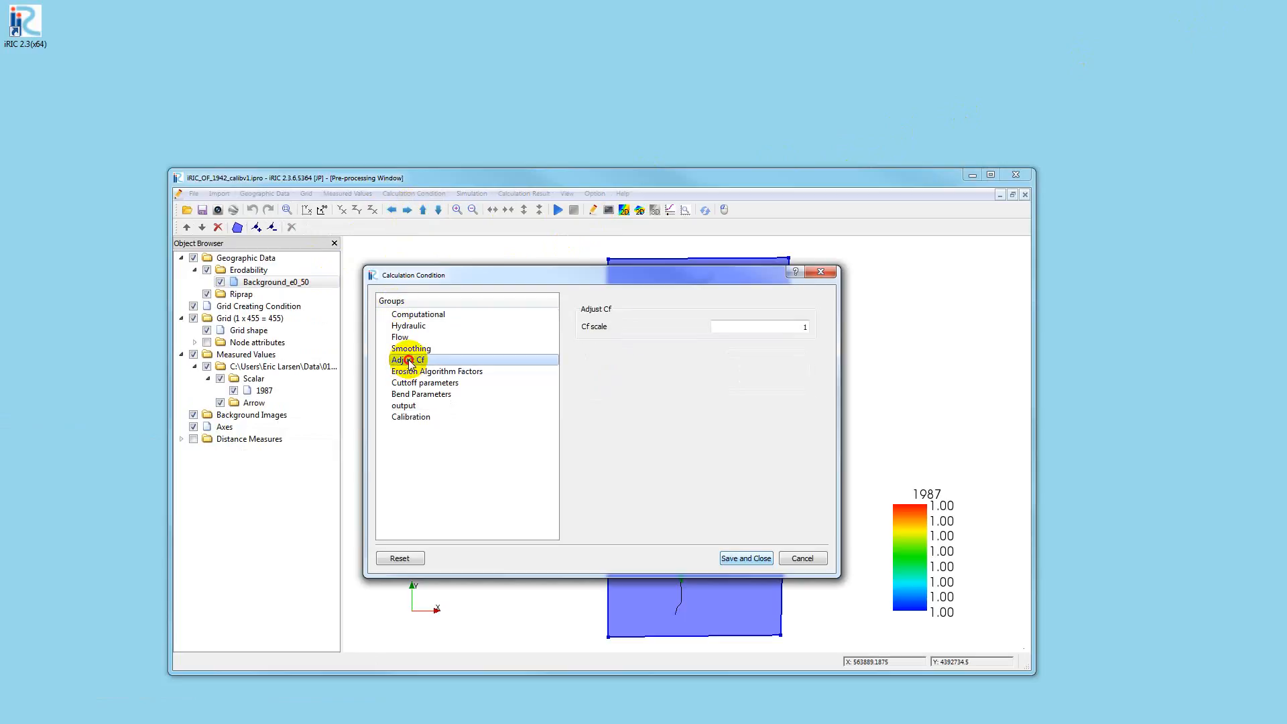
pyautogui.doubleClick(807, 327)
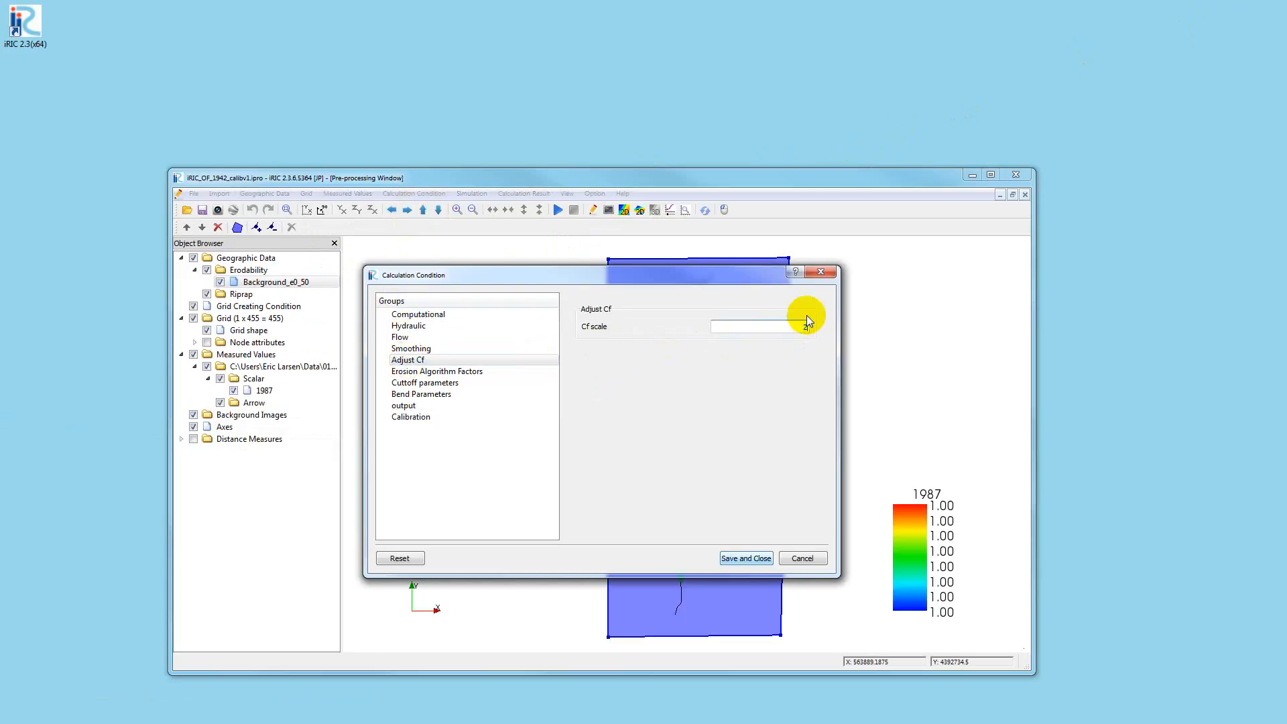
pyautogui.write('2')
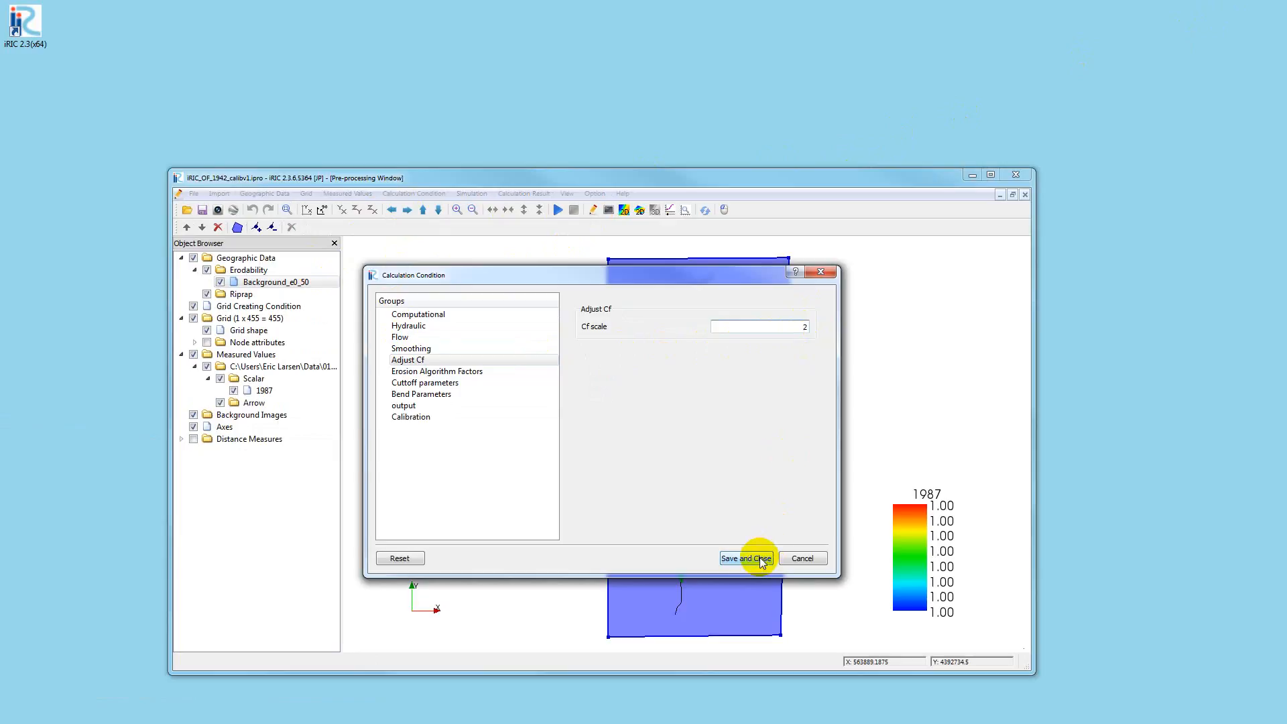
# Browse for the calculation's output folder and copy the name of the existing iRIC_OF_1942_calib_OUTPUT_v1_video_cf1_e0_50 folder
pyautogui.click(411, 406)
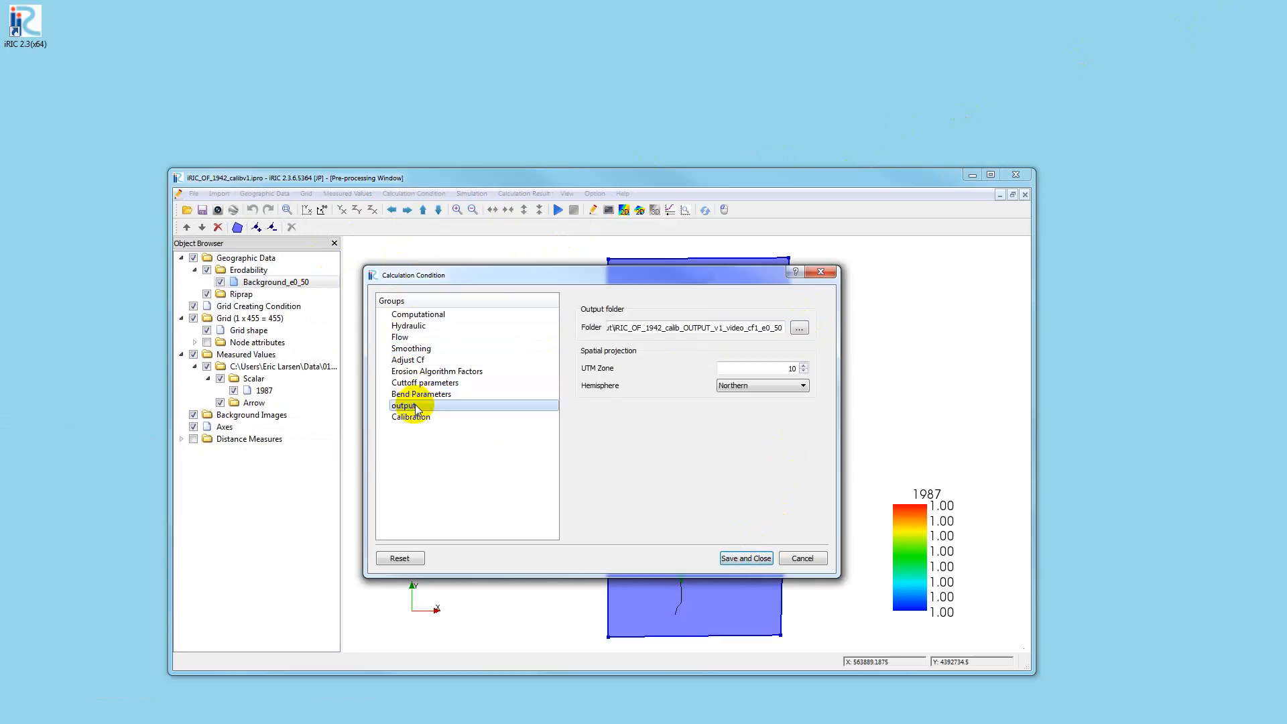
pyautogui.click(799, 327)
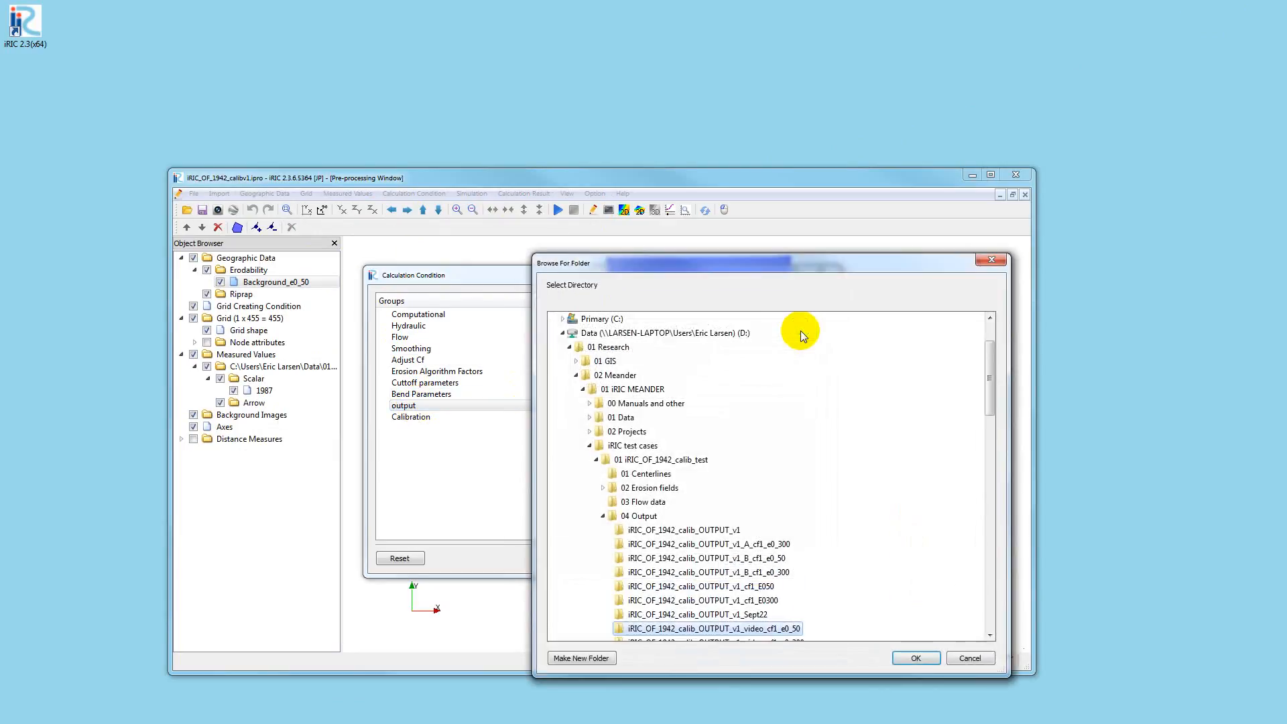
pyautogui.rightClick(754, 630)
pyautogui.click(783, 580)
pyautogui.hotkey('ctrl', 'c')
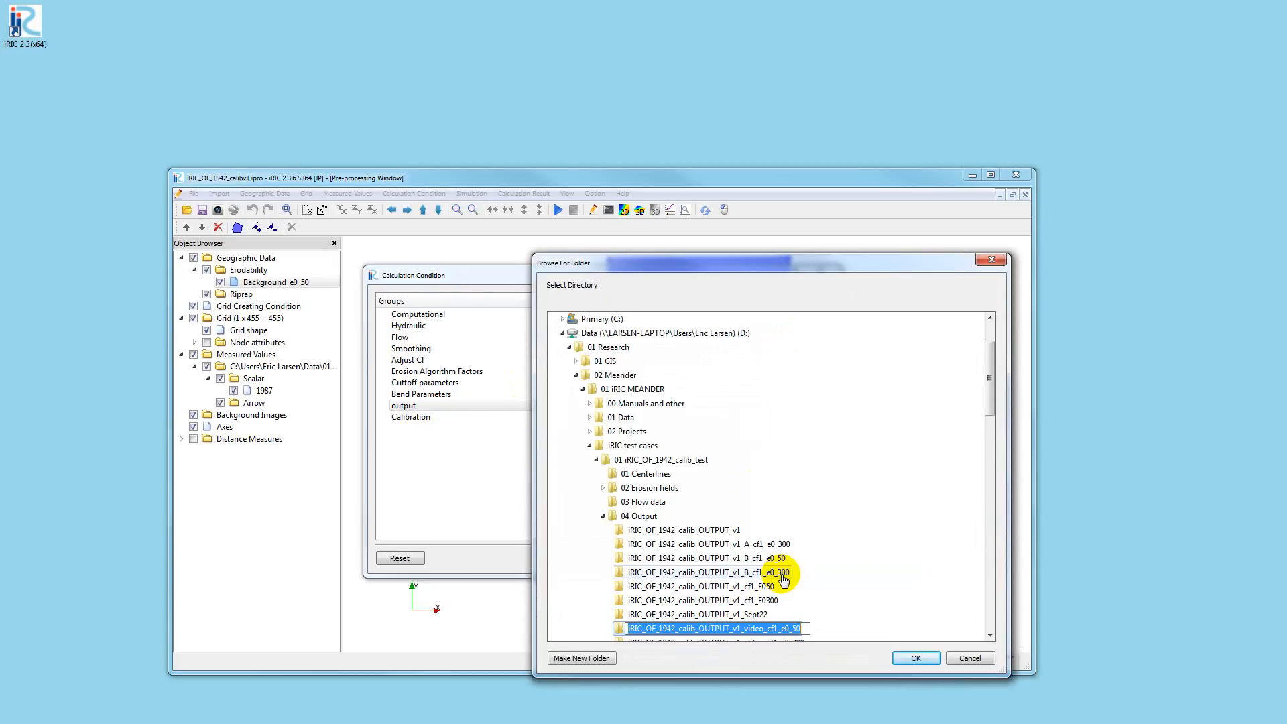
# Create the folder iRIC_OF_1942_calib_OUTPUT_v1_video_cf2_e0_50 inside 04 Output, set it as the output folder and save the calculation condition
pyautogui.rightClick(656, 516)
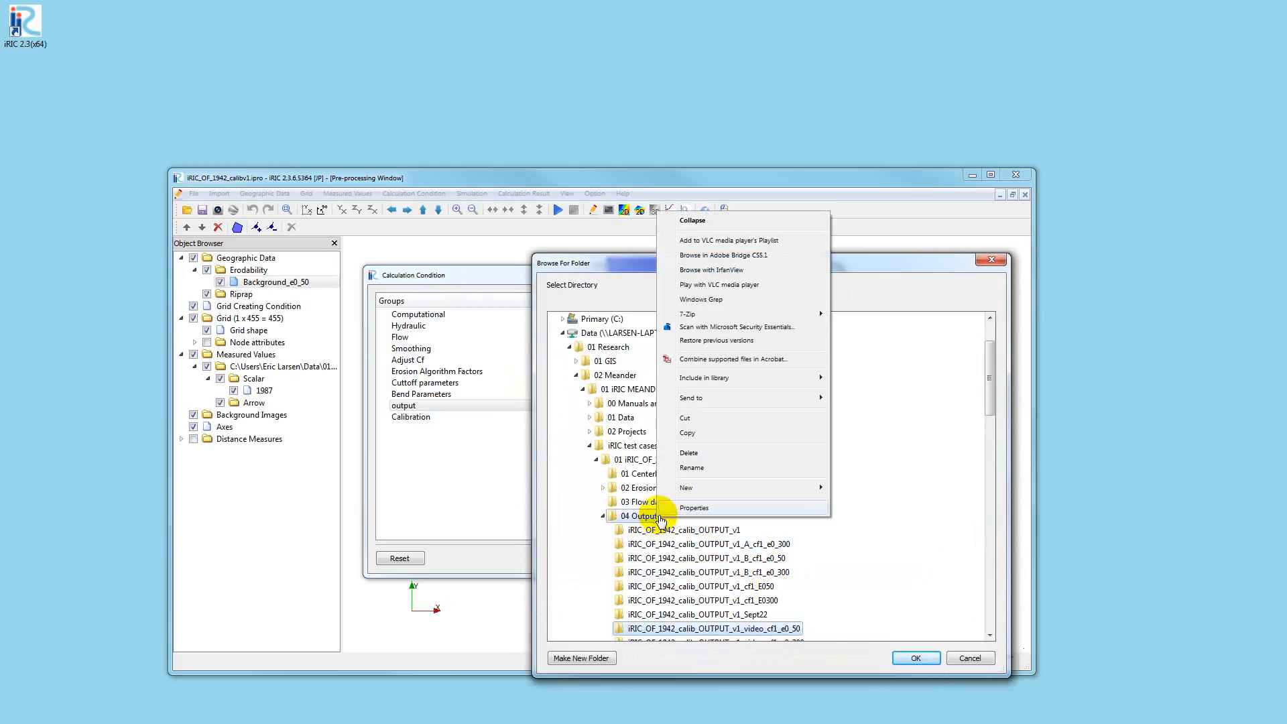
pyautogui.click(856, 488)
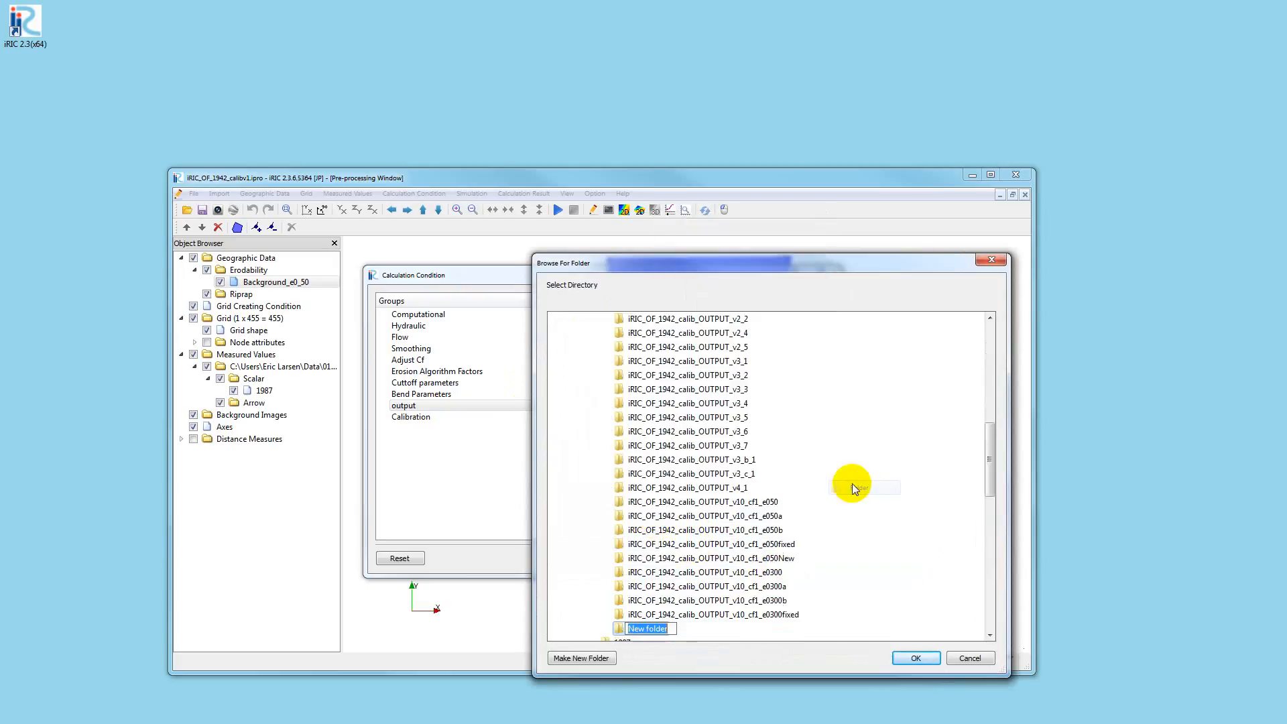
pyautogui.hotkey('ctrl', 'v')
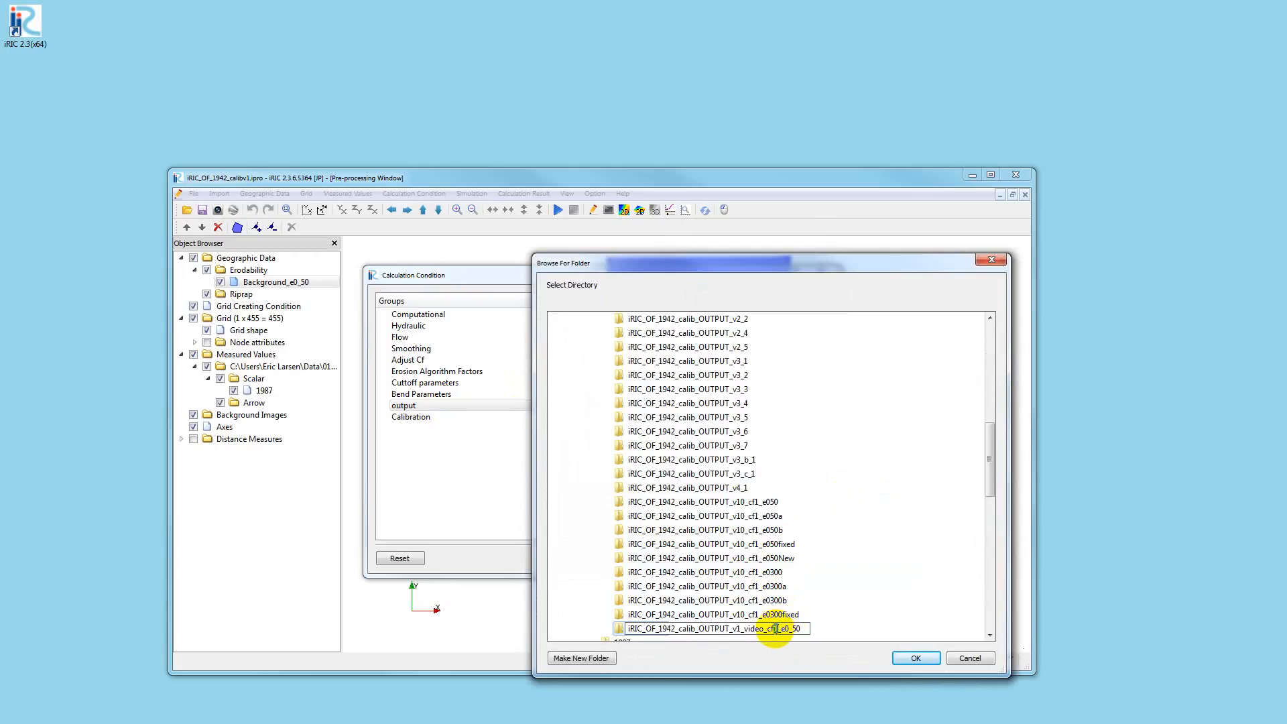
pyautogui.click(915, 658)
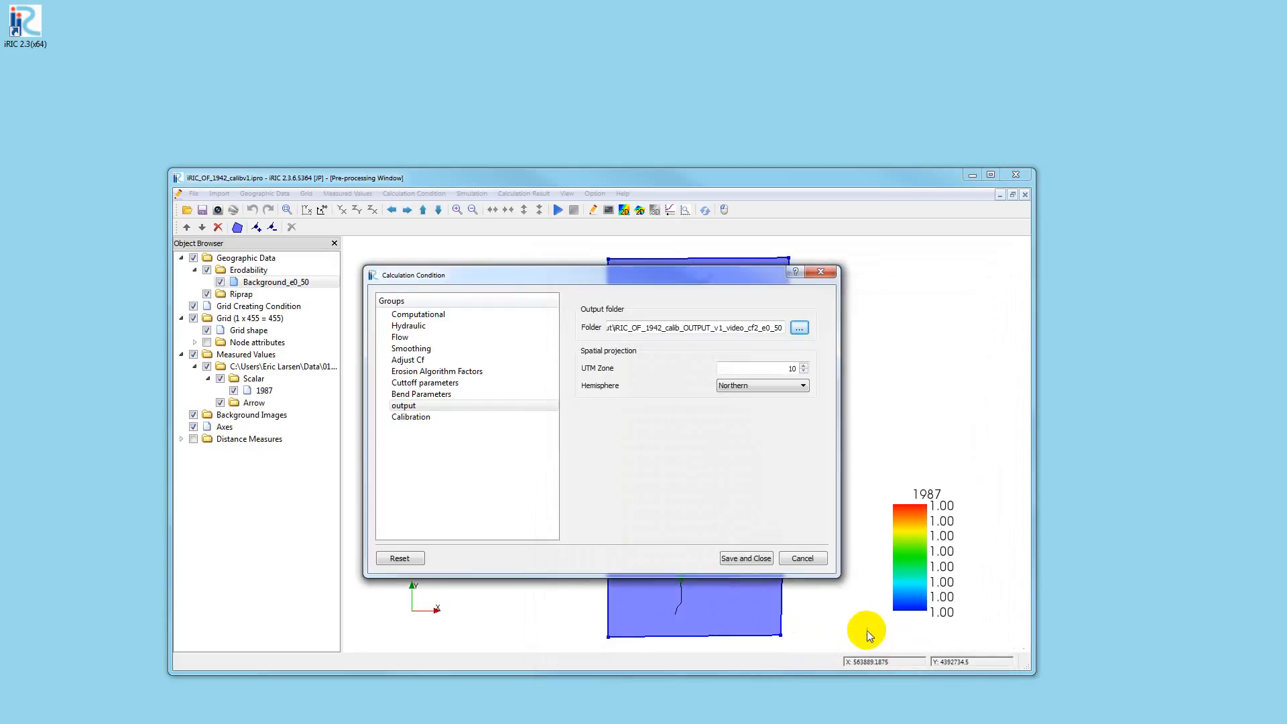
pyautogui.click(750, 558)
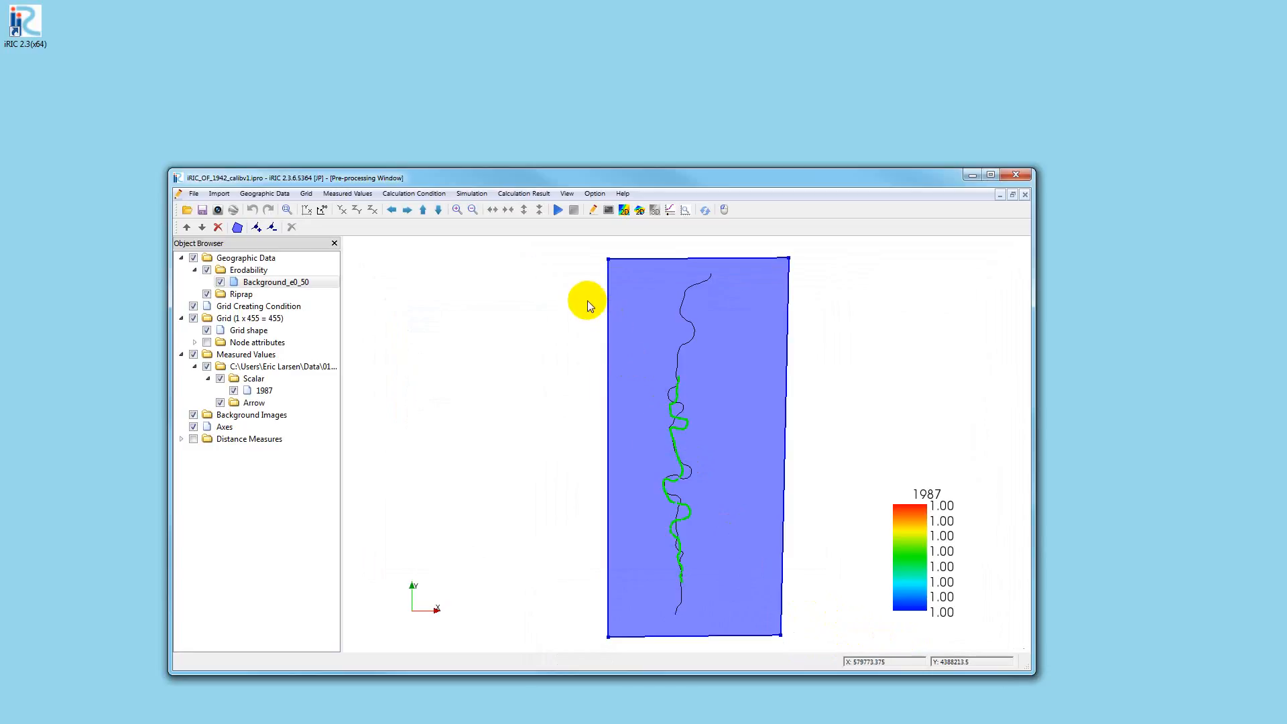
# Run the solver, discarding the existing results and saving the project, and open the 2D post-processing window
pyautogui.click(557, 210)
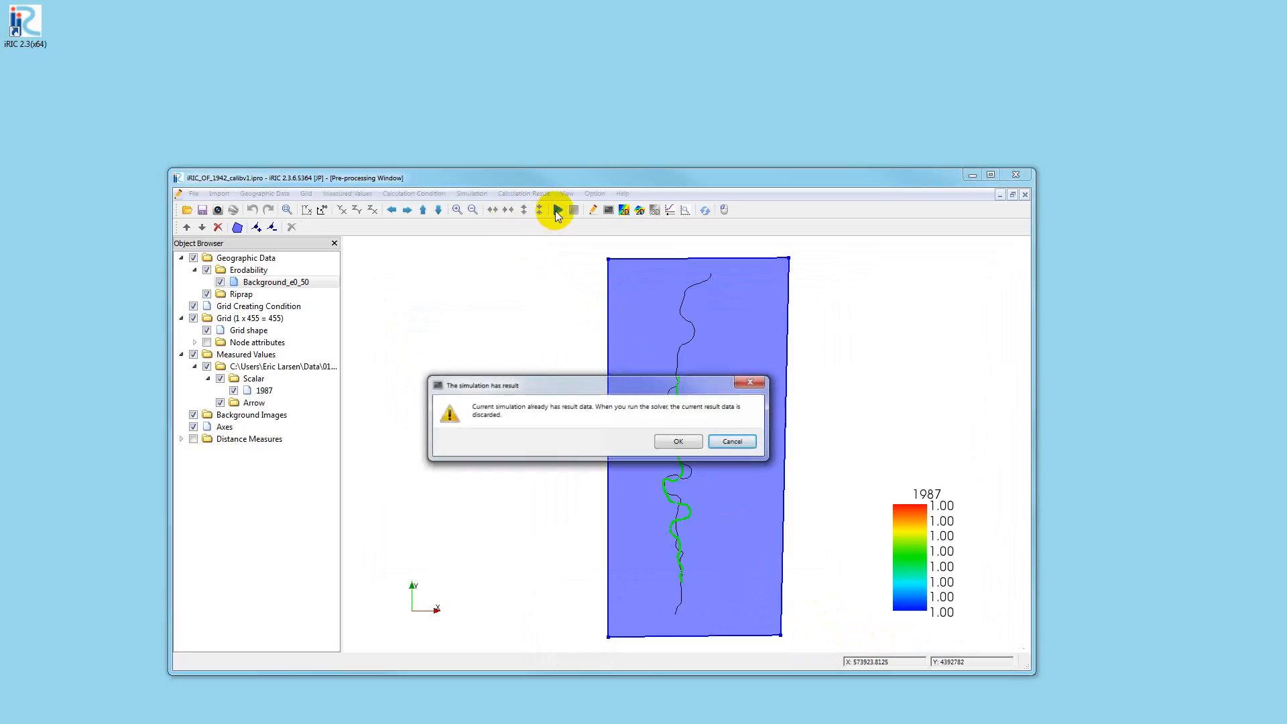
pyautogui.click(674, 442)
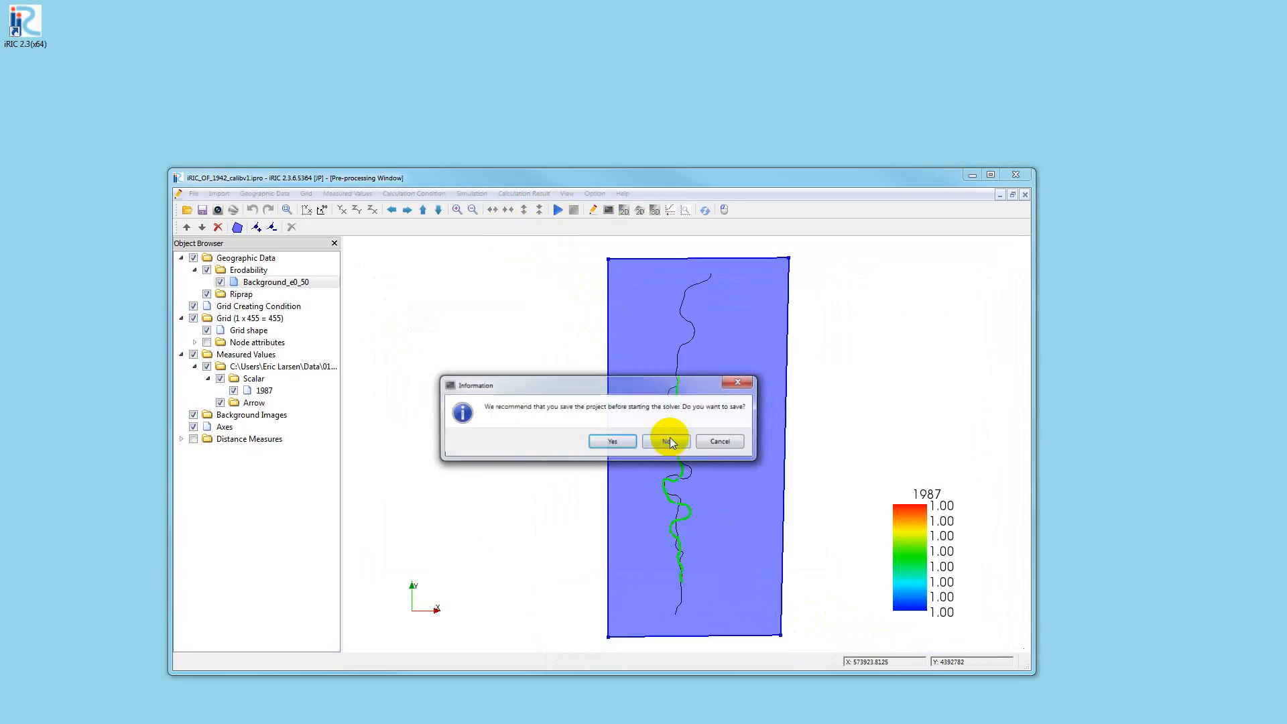
pyautogui.click(620, 440)
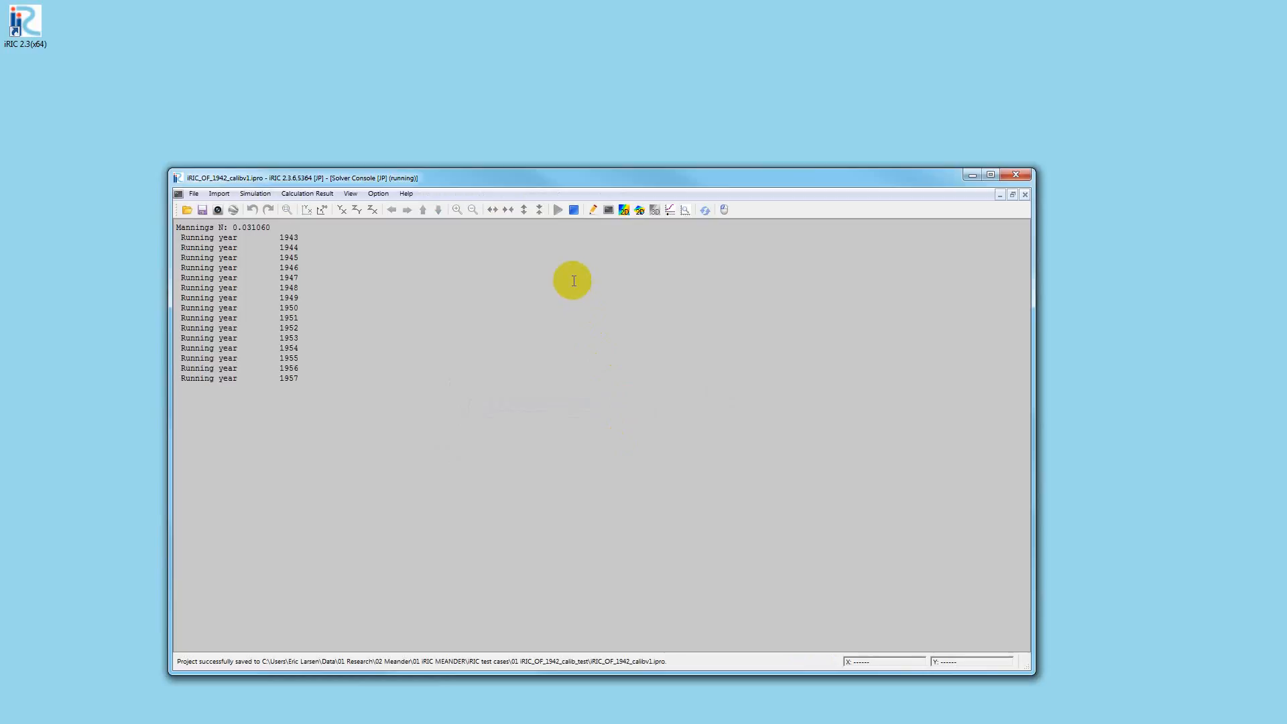
pyautogui.press('Return')
pyautogui.click(623, 211)
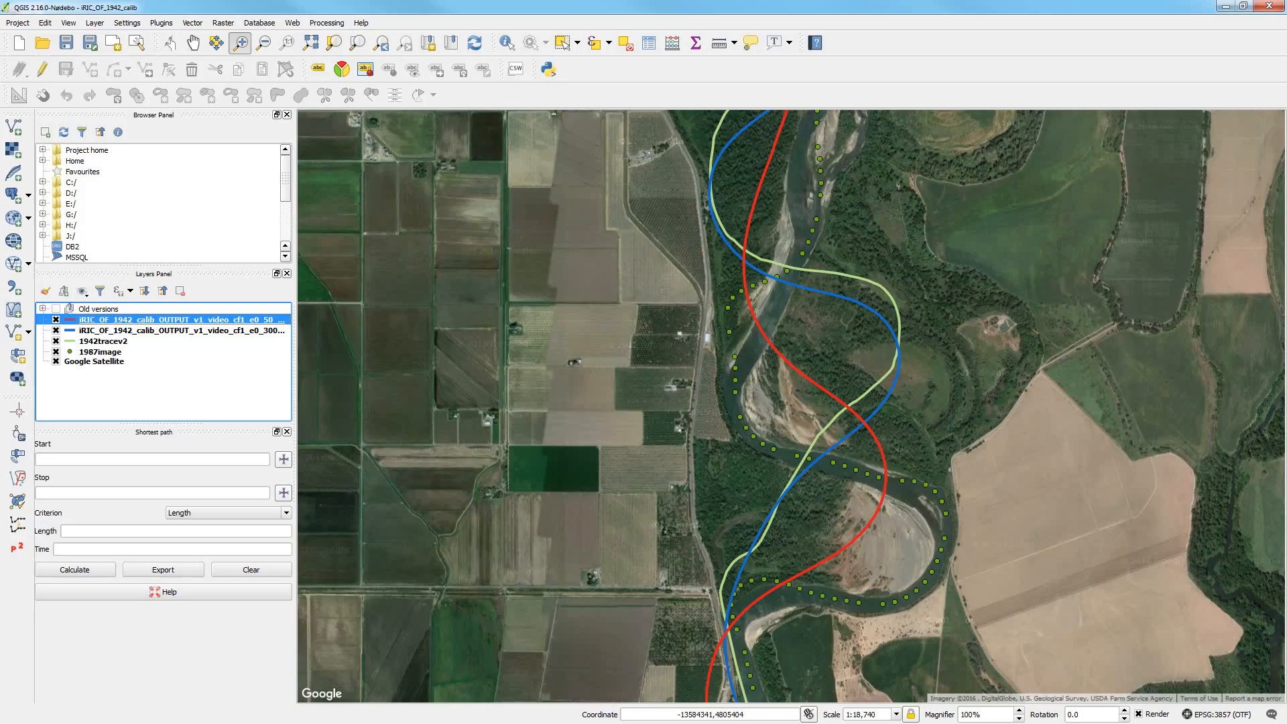
# Switch to QGIS, start adding a vector layer from 04 Output and expose the name of the iRIC_OF_1942_calib_OUTPUT_v1_video_cf2_e0_50 folder for copying
pyautogui.click(13, 126)
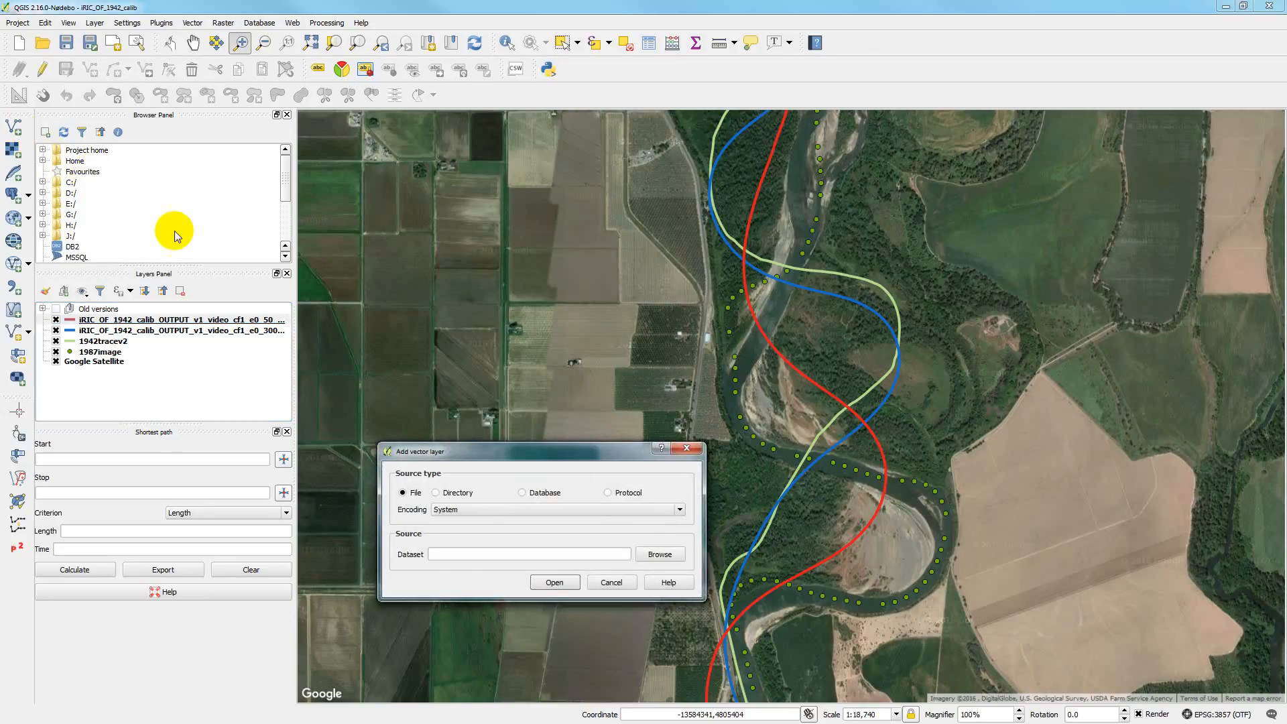
pyautogui.click(661, 555)
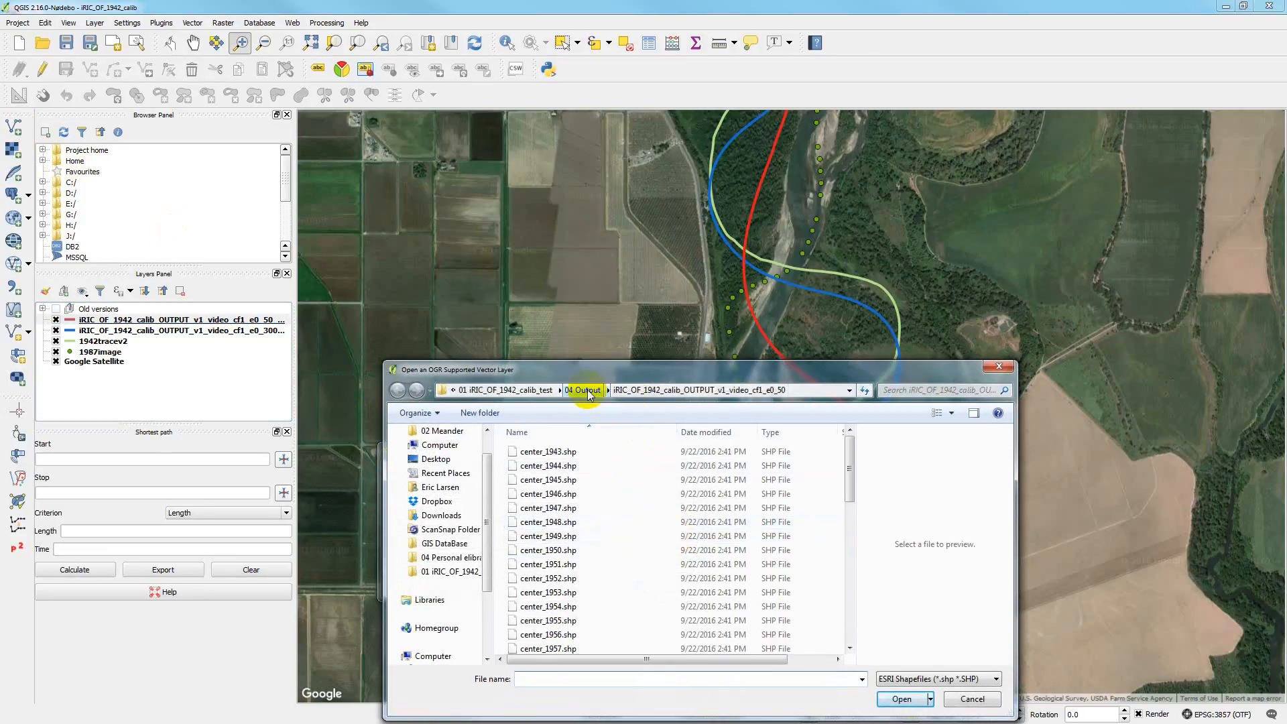
pyautogui.click(588, 391)
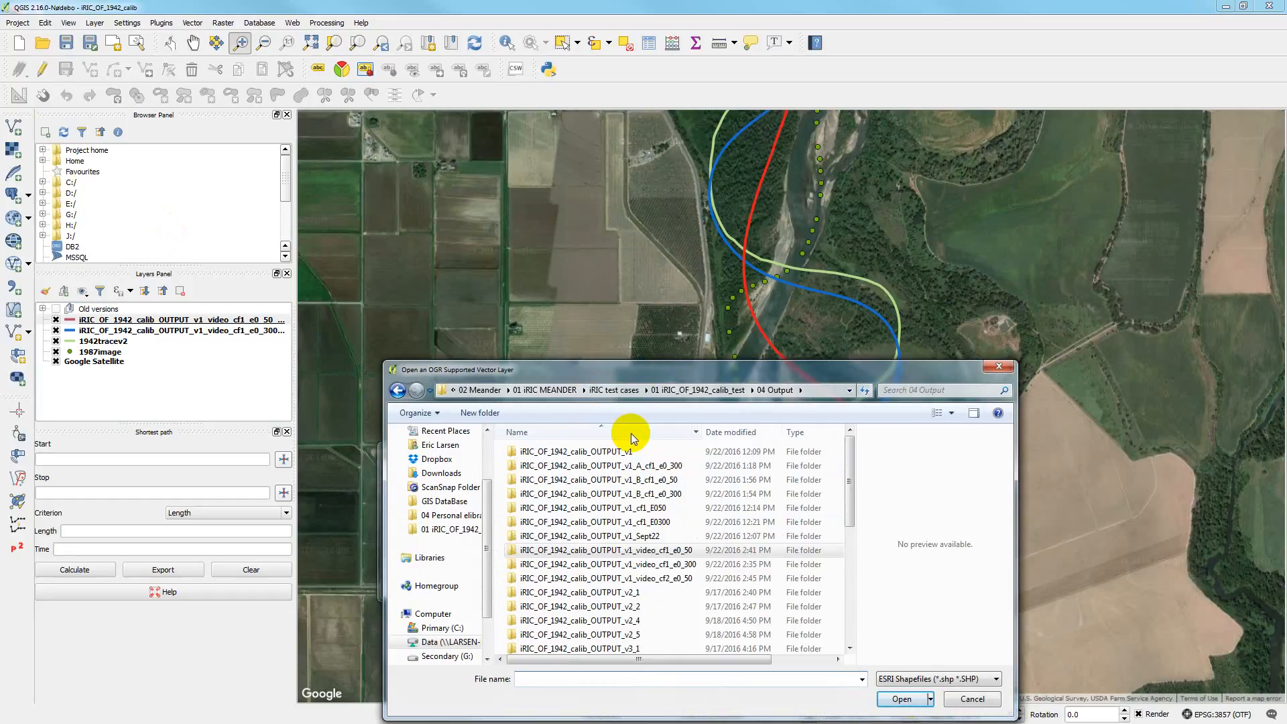
pyautogui.click(623, 579)
pyautogui.rightClick(624, 579)
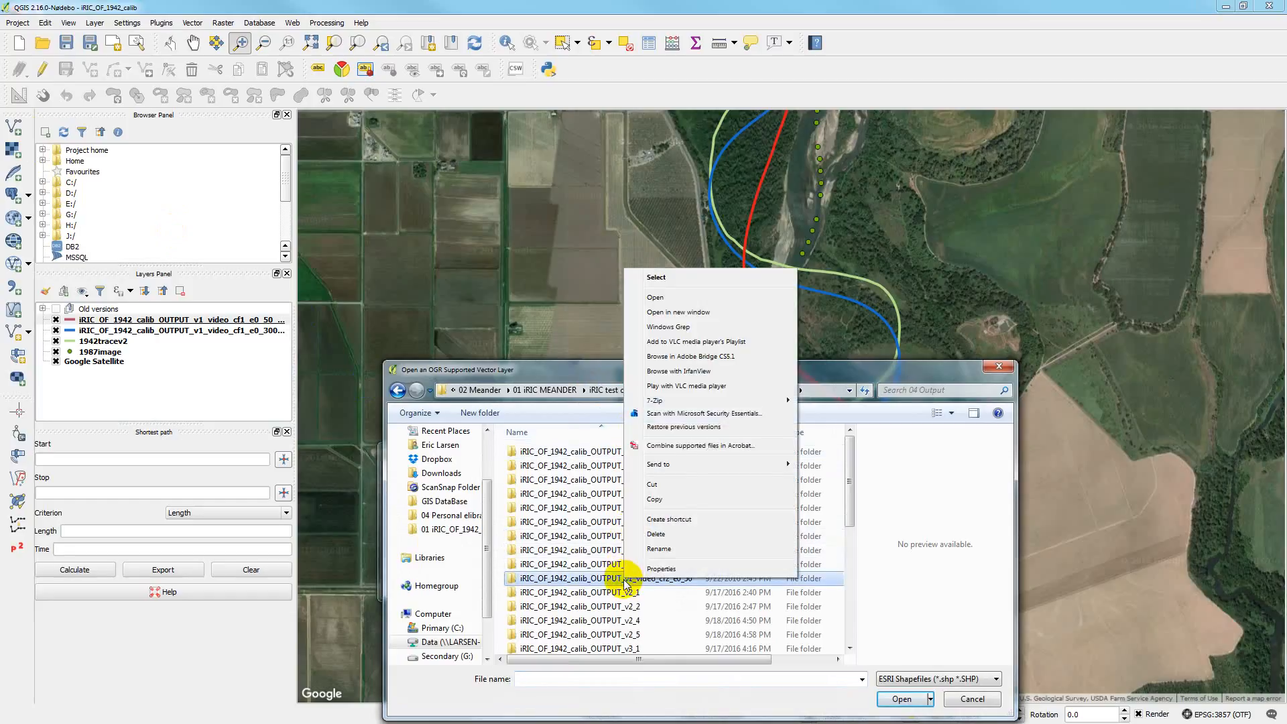
pyautogui.click(656, 553)
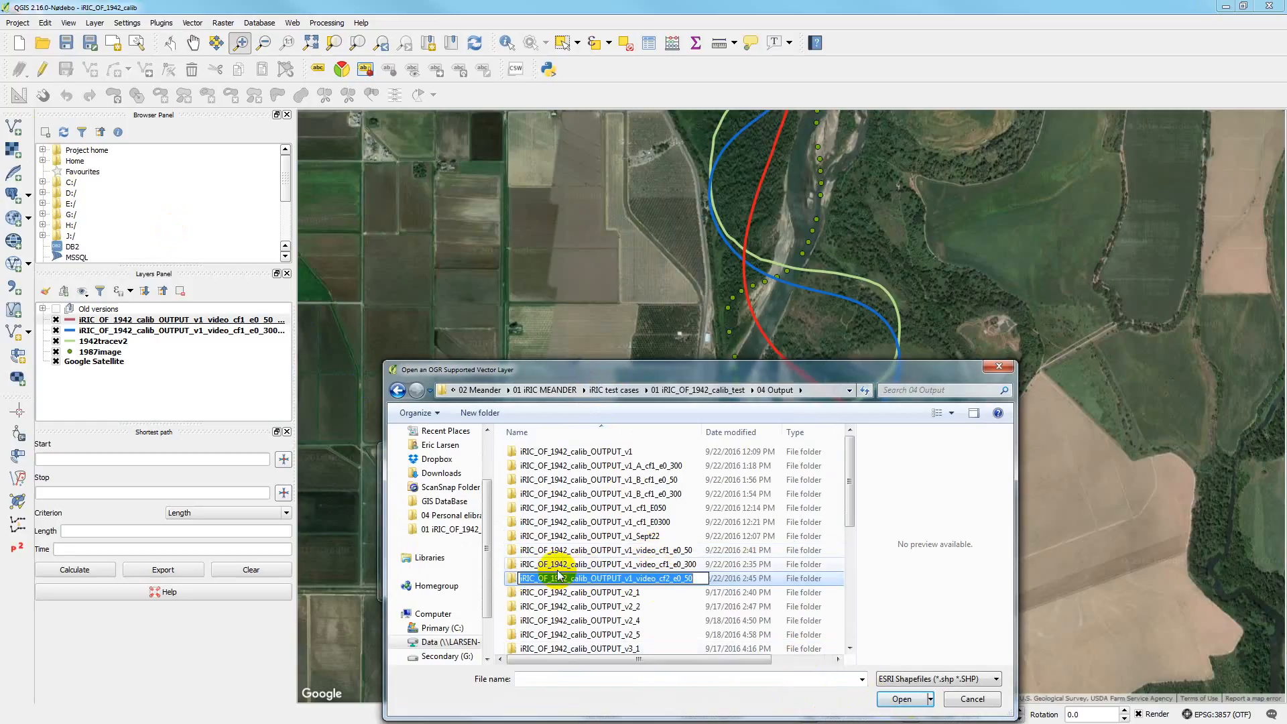
# Add center_1987.shp from the iRIC_OF_1942_calib_OUTPUT_v1_video_cf2_e0_50 folder as a vector layer
pyautogui.doubleClick(512, 580)
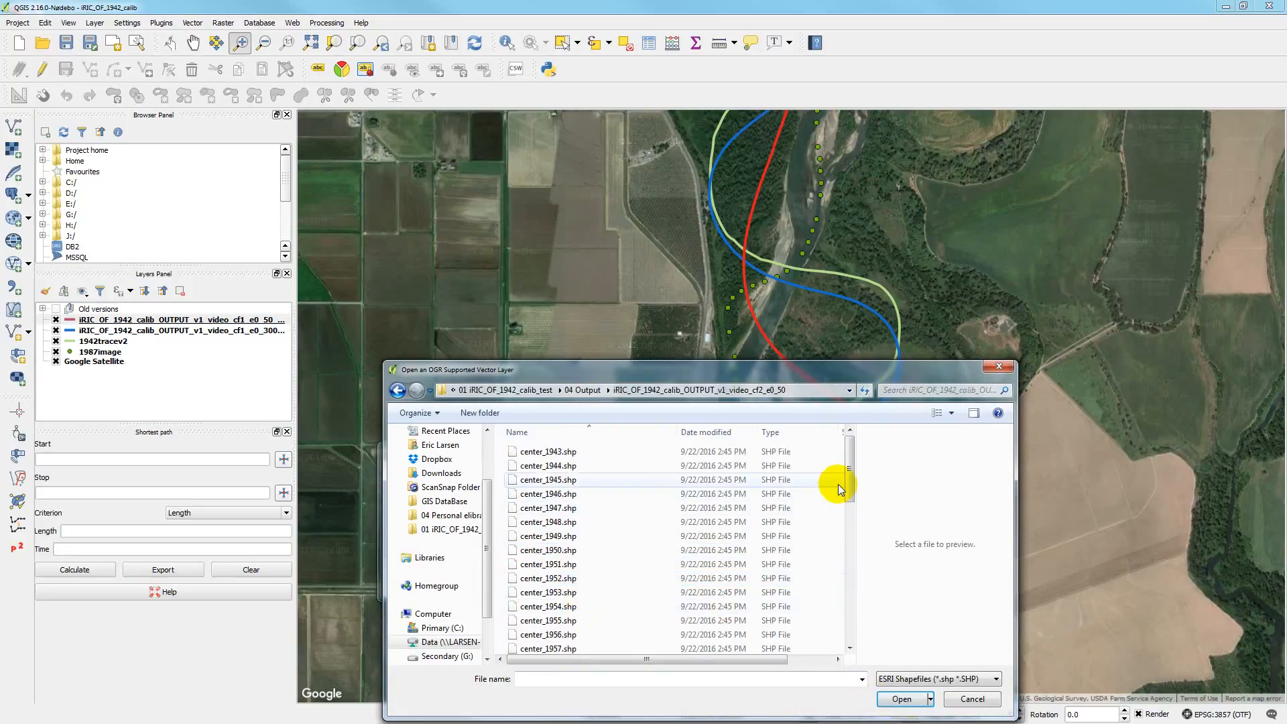
pyautogui.moveTo(849, 484); pyautogui.dragTo(840, 637)
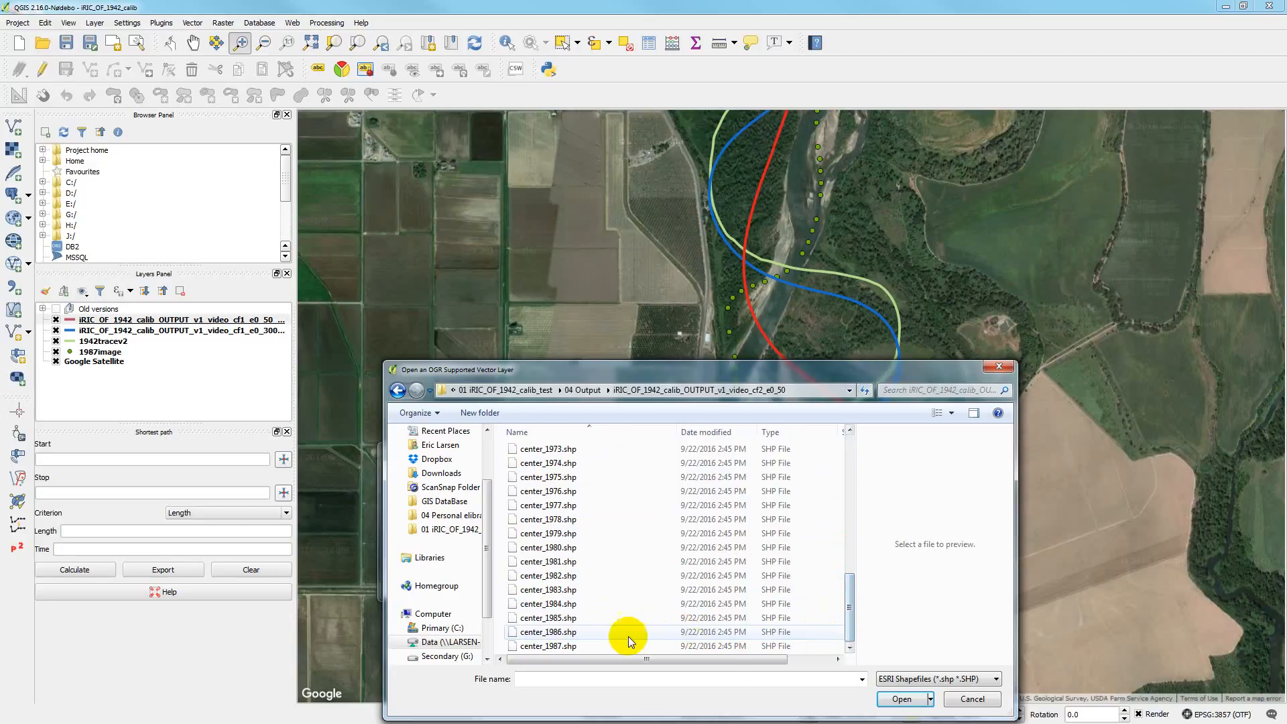
pyautogui.click(593, 648)
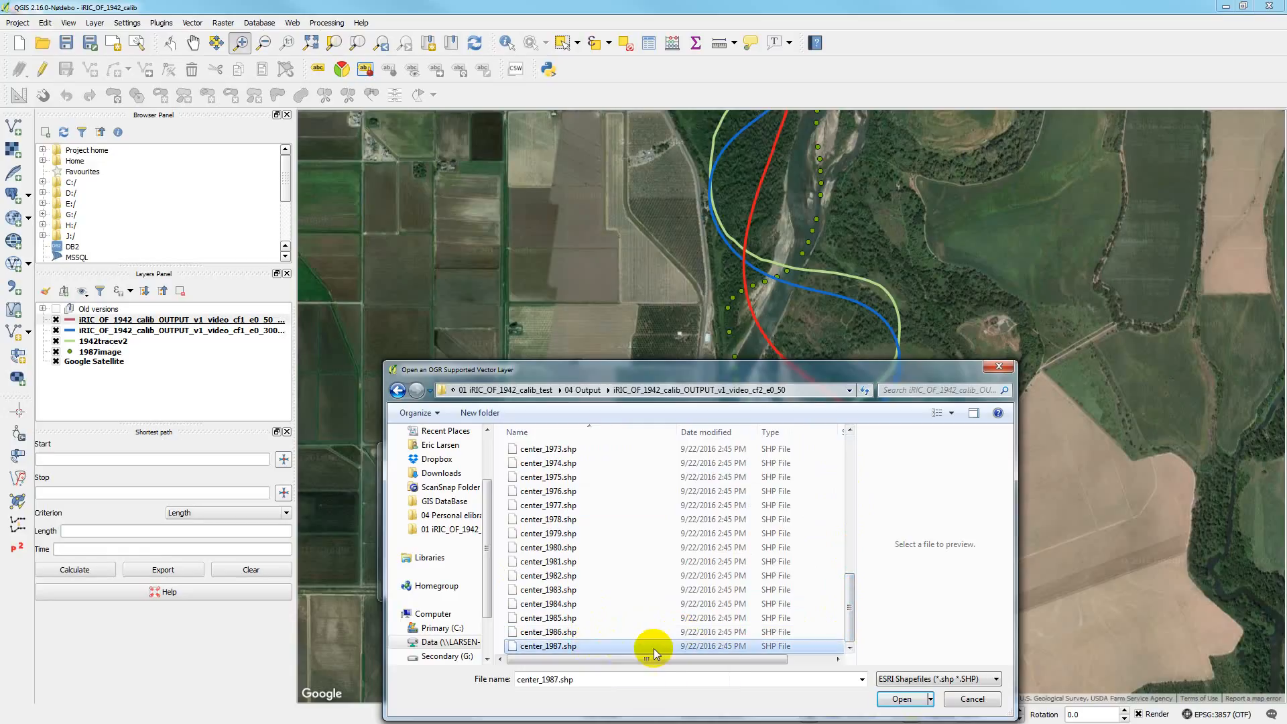
pyautogui.click(903, 701)
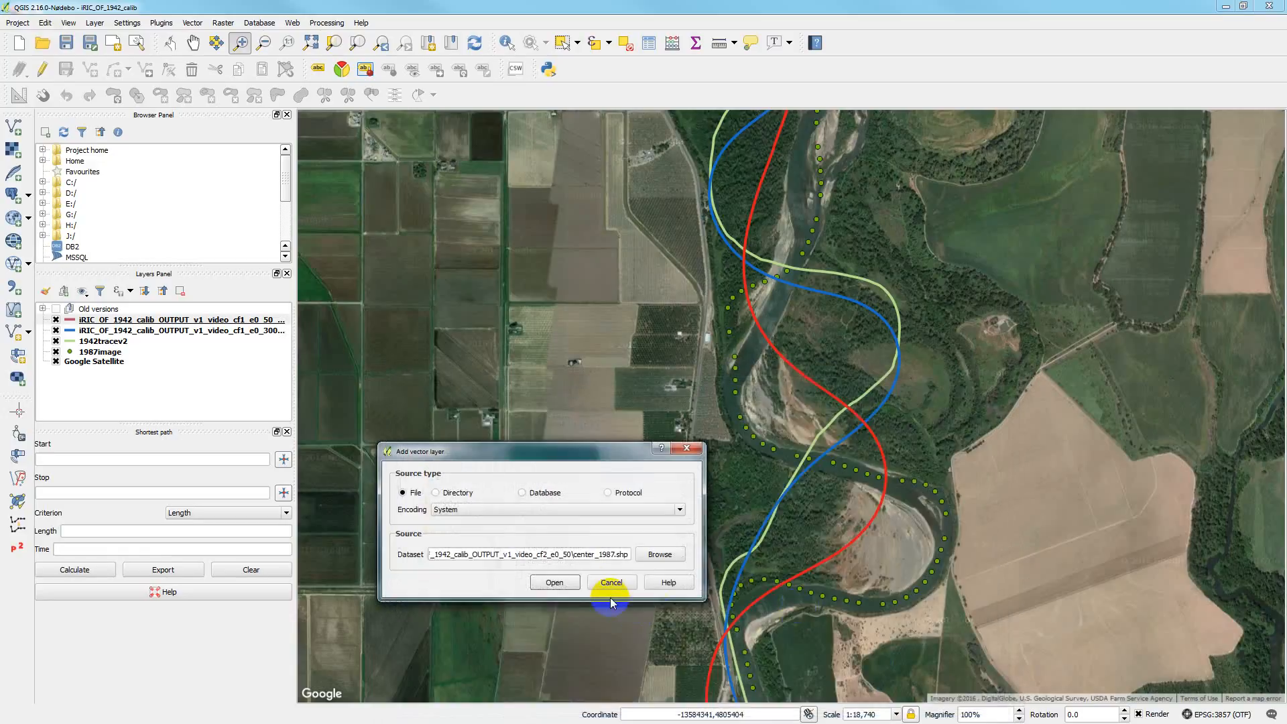
pyautogui.click(565, 583)
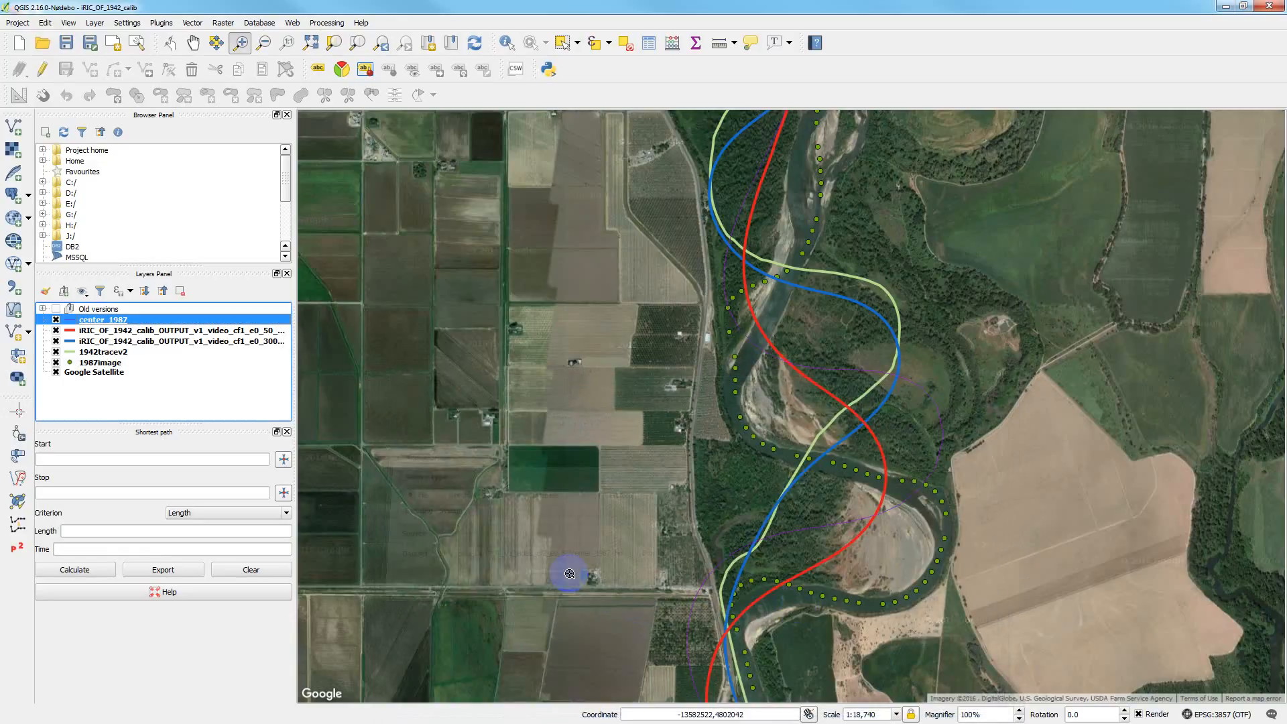
# Rename the center_1987 layer as iRIC_OF_1942_calib_OUTPUT_v1_video_cf2_e0_50_1987
pyautogui.rightClick(77, 320)
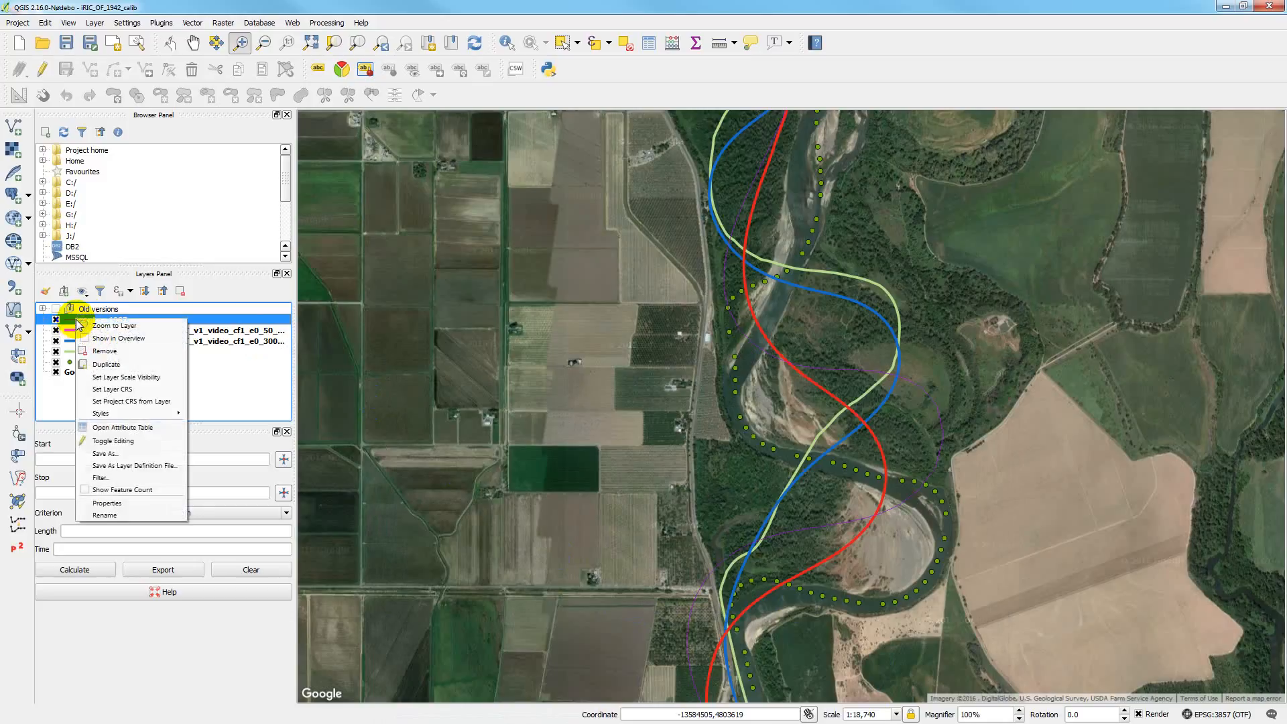
pyautogui.click(127, 514)
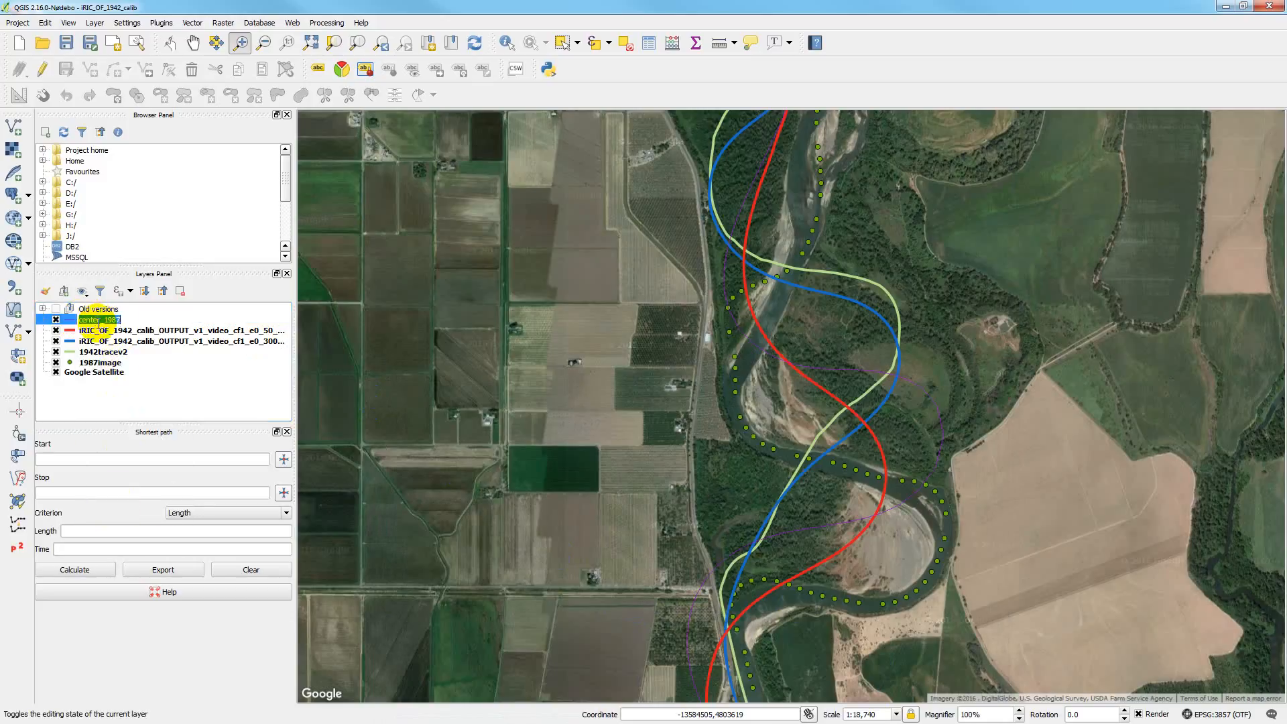
pyautogui.click(101, 320)
pyautogui.moveTo(101, 320); pyautogui.dragTo(80, 318)
pyautogui.write('iRIC_OF_1942_calib_OUTPUT_v1_video_cf2_e0_50')
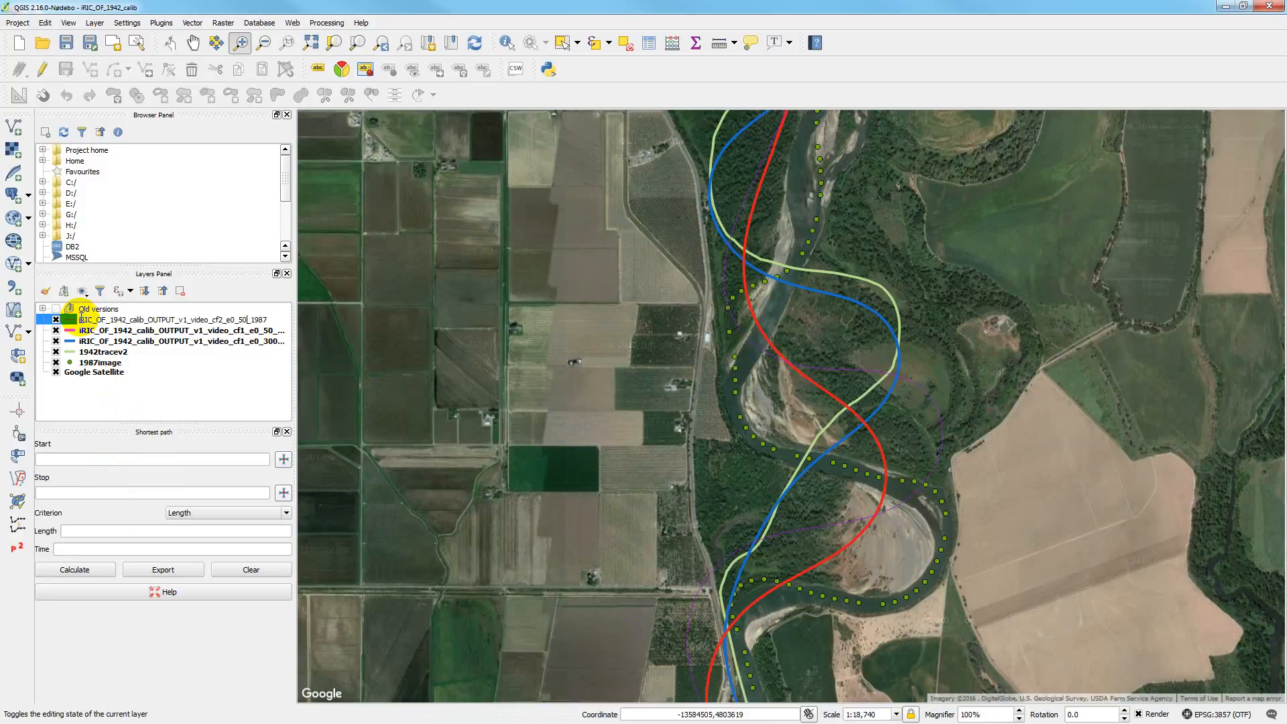
pyautogui.click(216, 370)
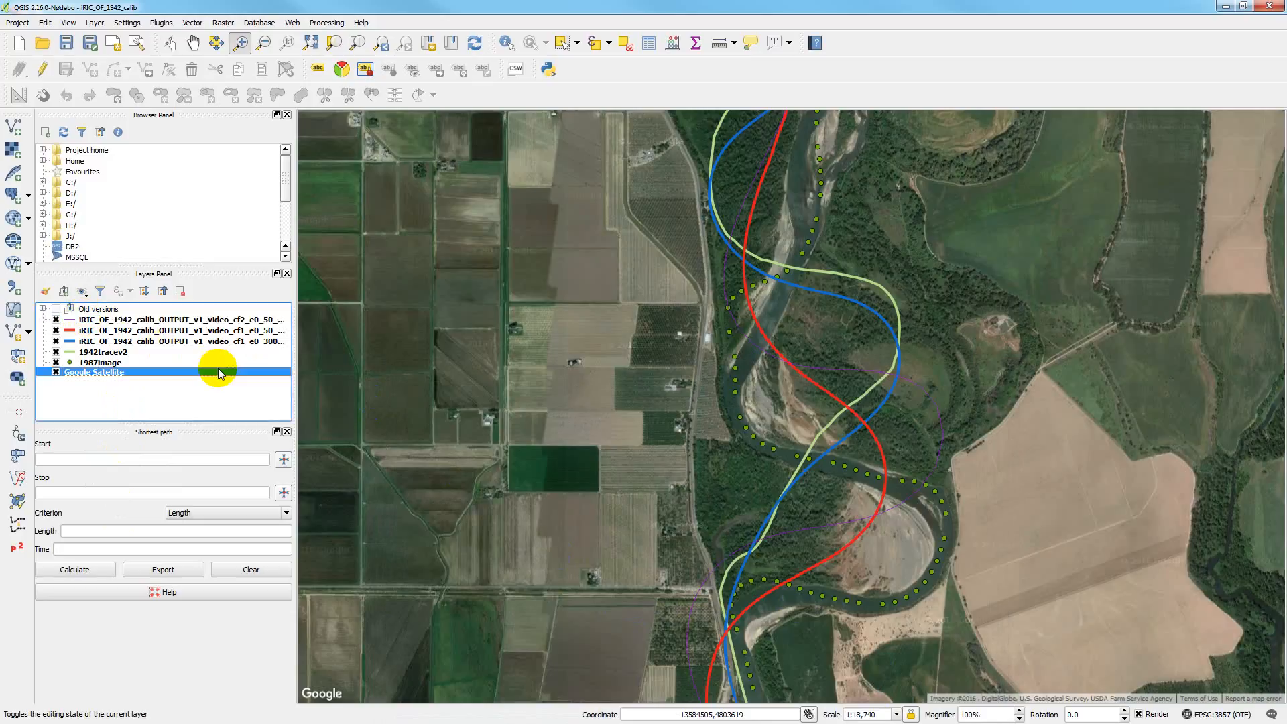
# Give the cf2_e0_50 centerline layer the Stream line symbol with 0% transparency
pyautogui.rightClick(215, 321)
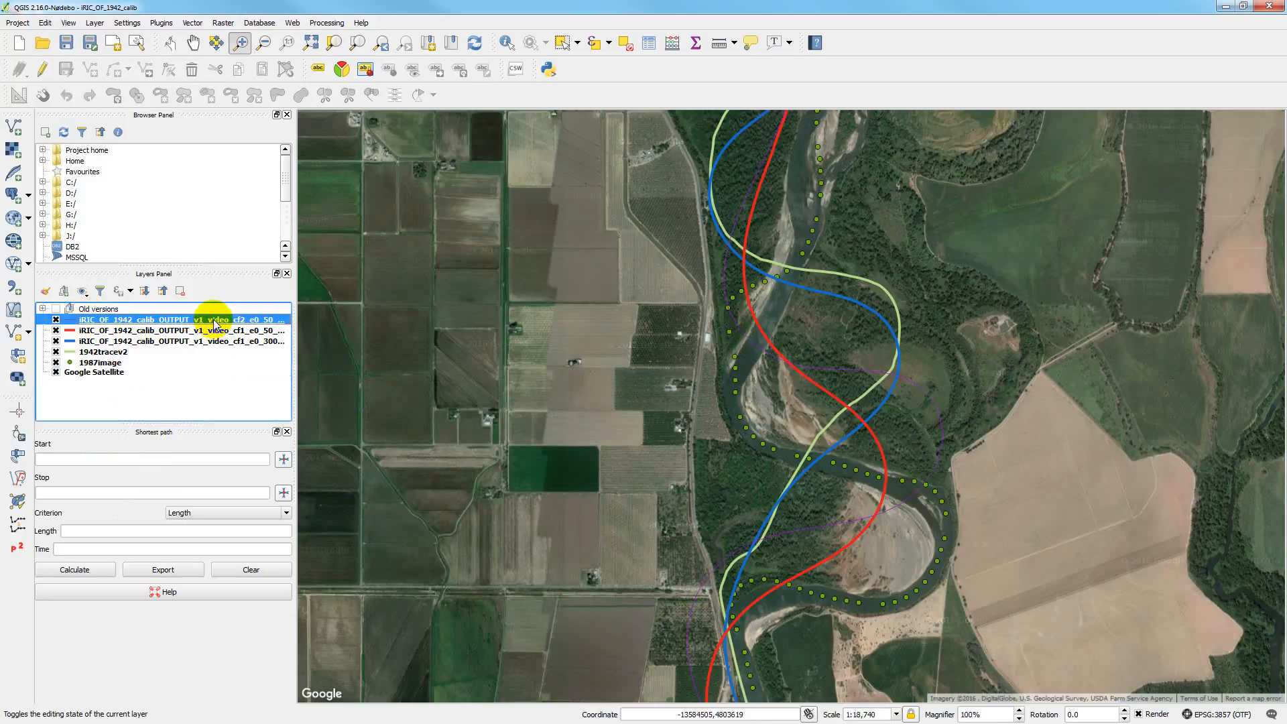
pyautogui.click(254, 503)
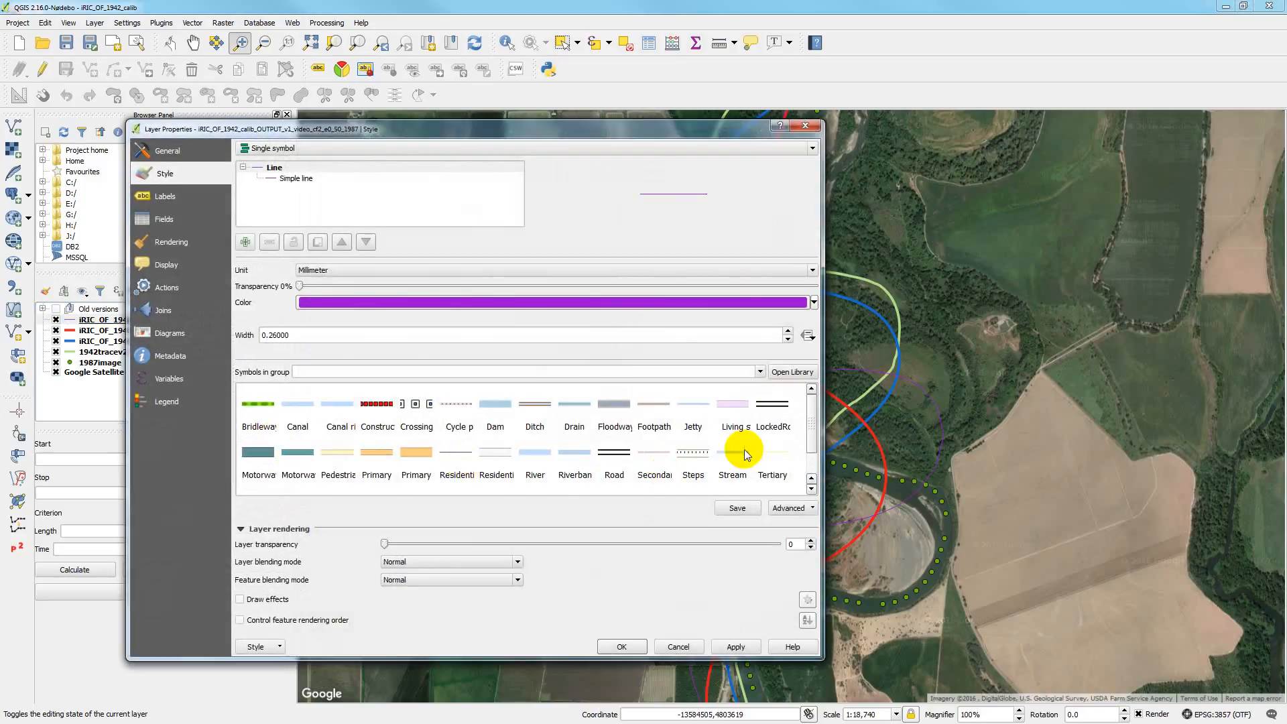
pyautogui.click(746, 453)
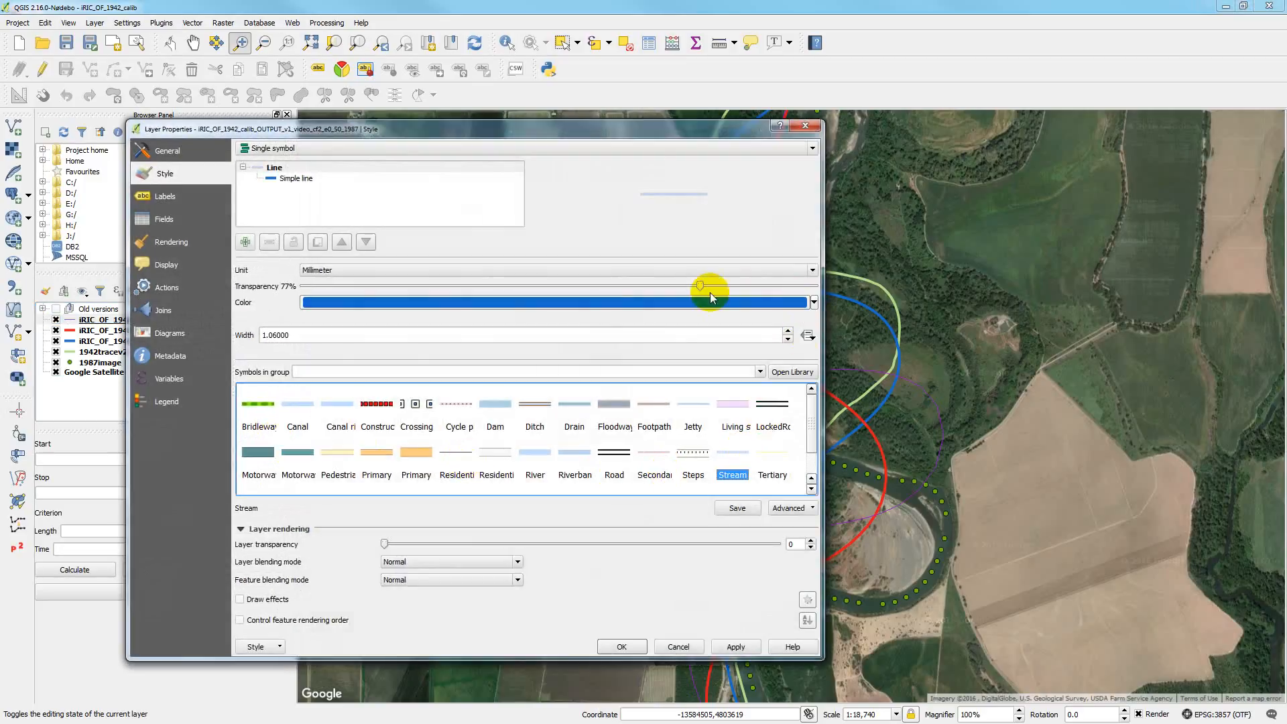
pyautogui.moveTo(702, 285); pyautogui.dragTo(265, 287)
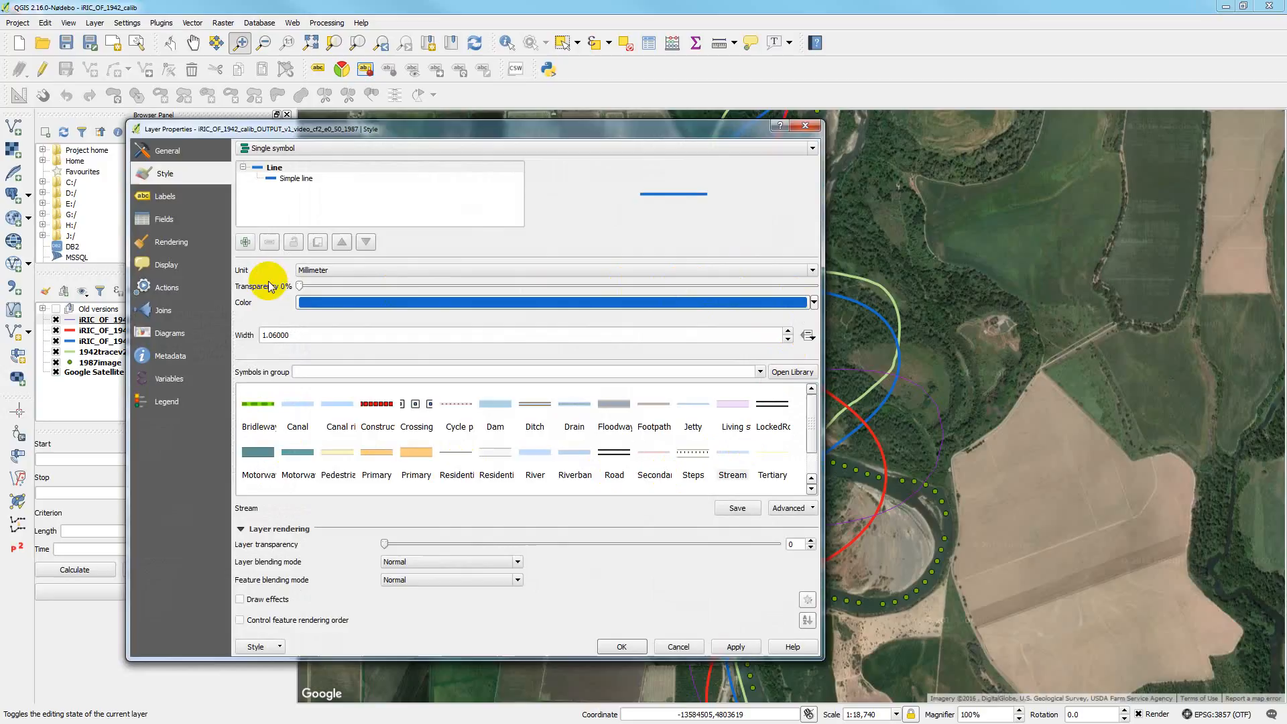
# Try light green from the recent colors on the cf2_e0_50 centerline and apply it
pyautogui.click(814, 302)
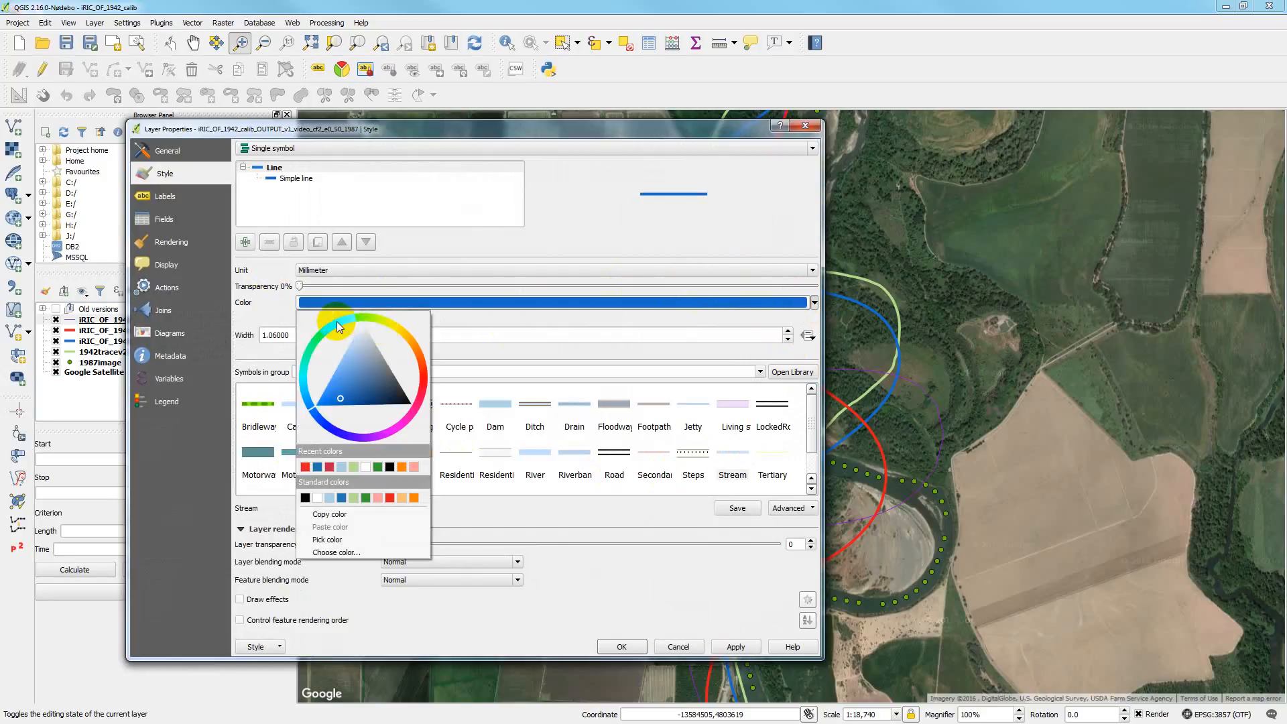
pyautogui.click(353, 467)
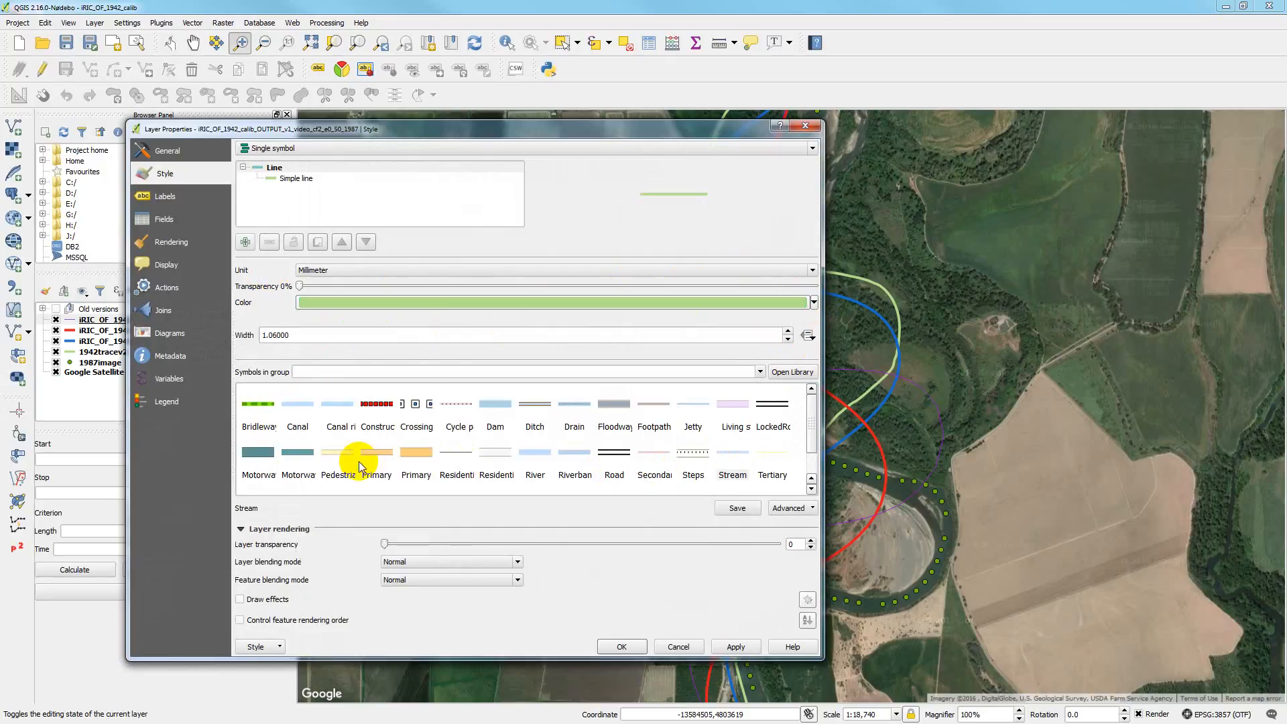
pyautogui.click(746, 648)
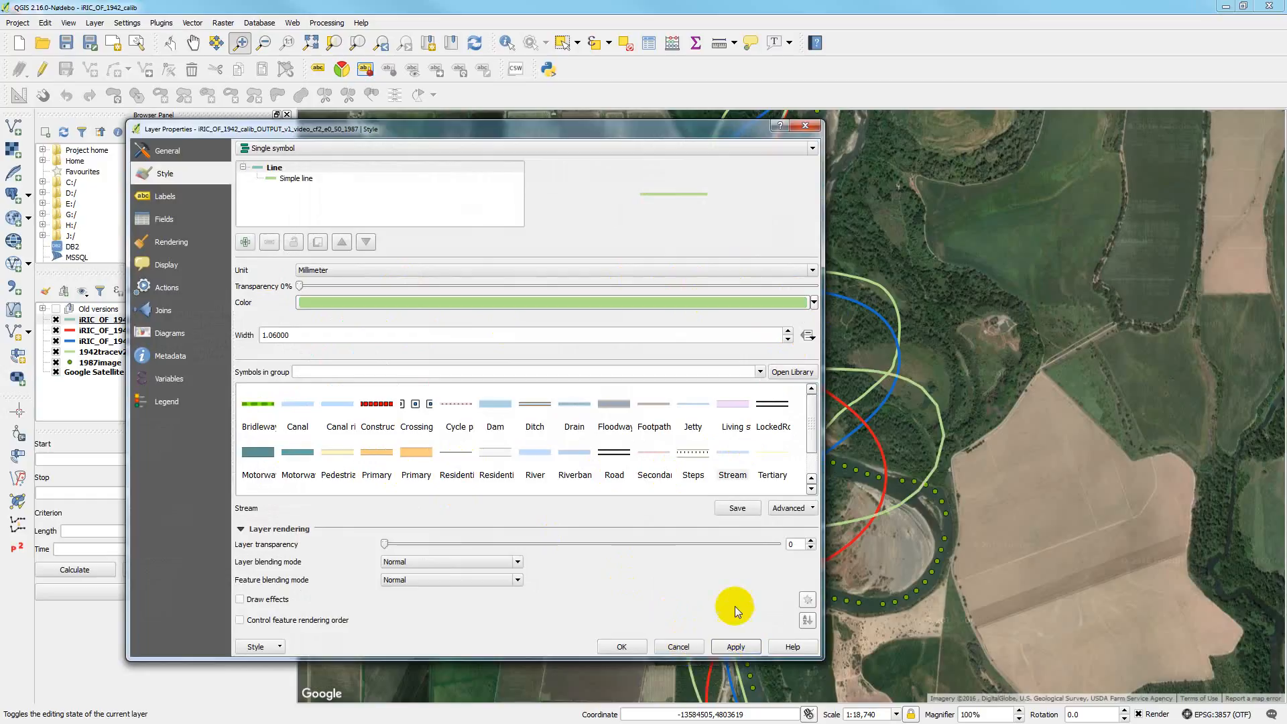
pyautogui.click(634, 647)
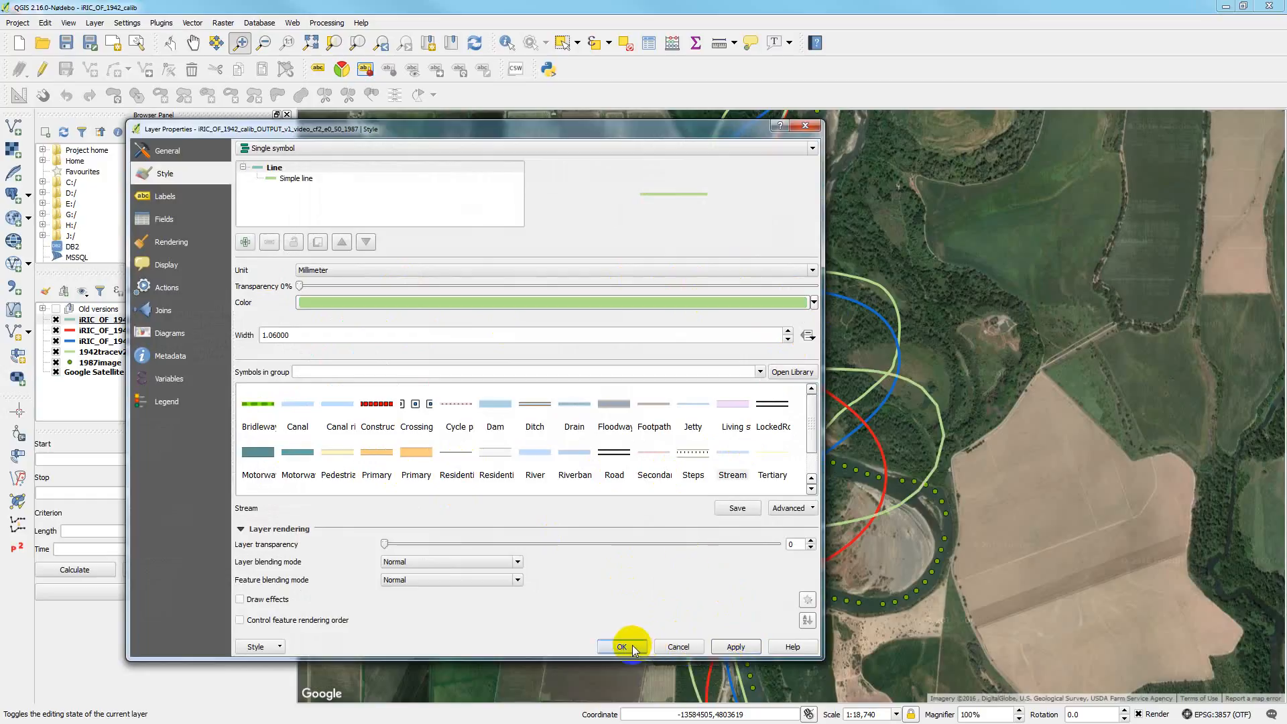
# Set the cf2_e0_50 centerline's color to bright magenta and accept the layer style
pyautogui.click(813, 303)
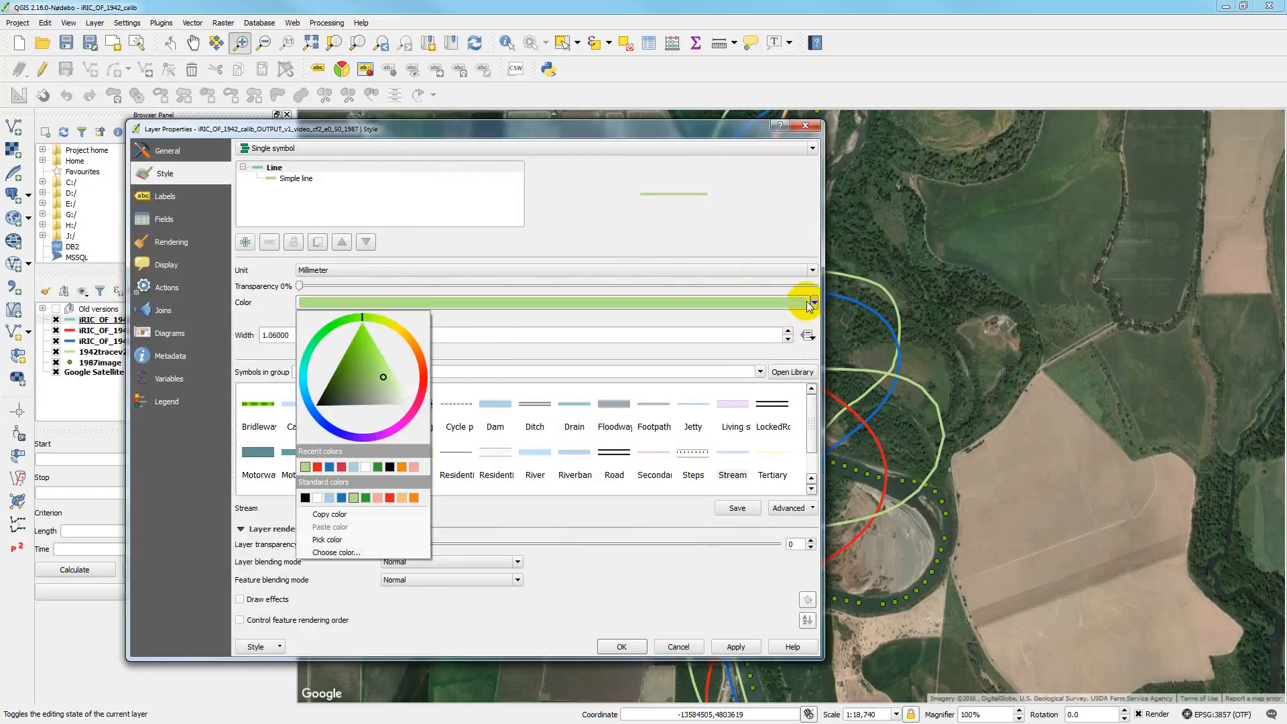
pyautogui.click(387, 429)
pyautogui.moveTo(346, 390); pyautogui.dragTo(385, 425)
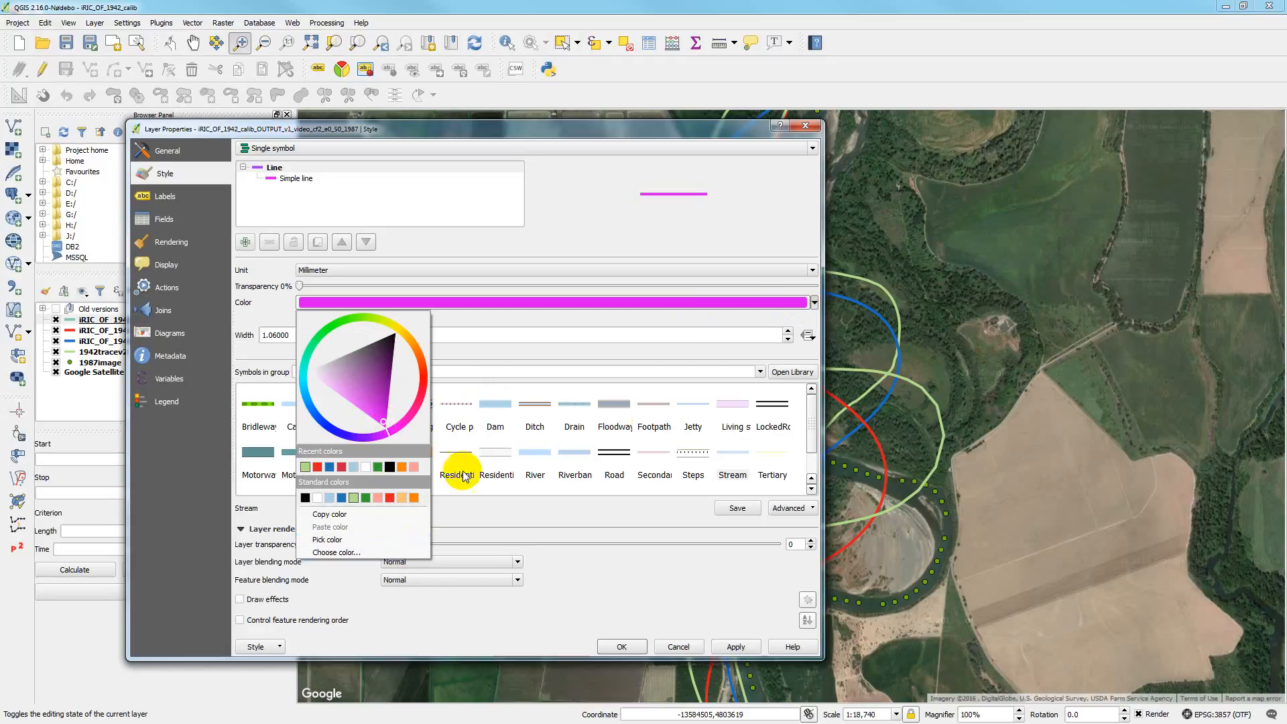
pyautogui.click(730, 645)
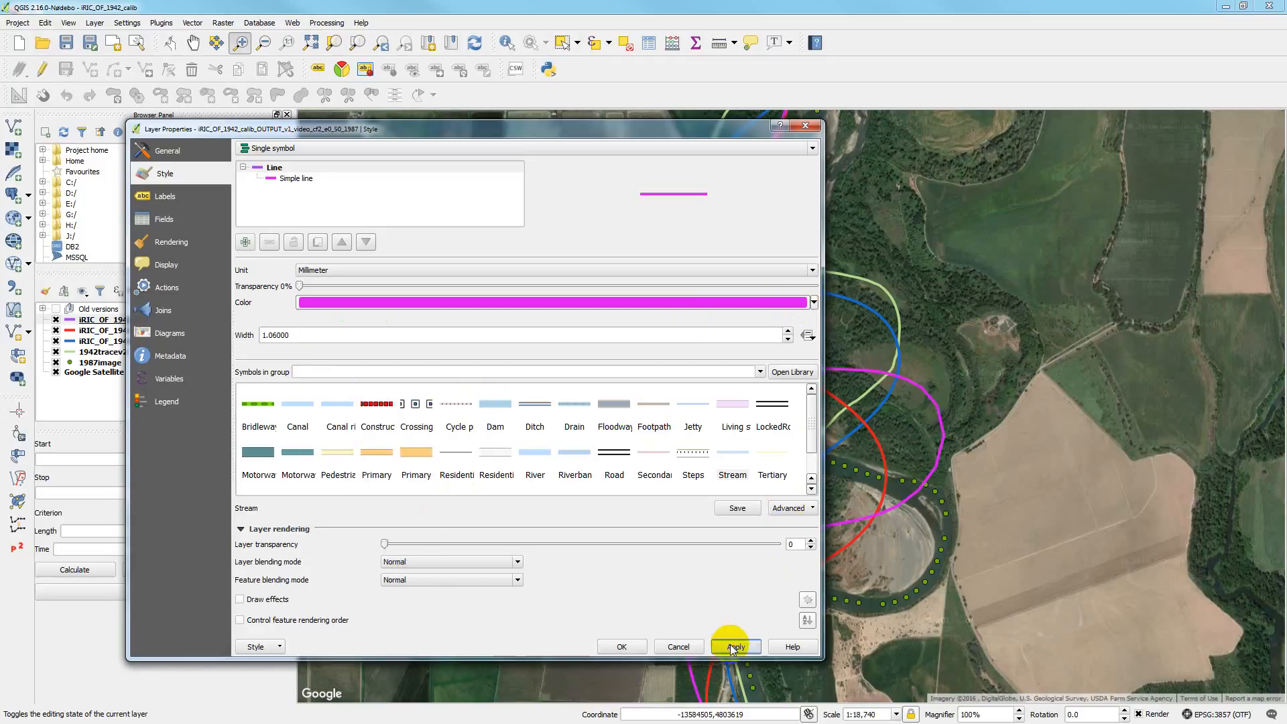
pyautogui.click(621, 646)
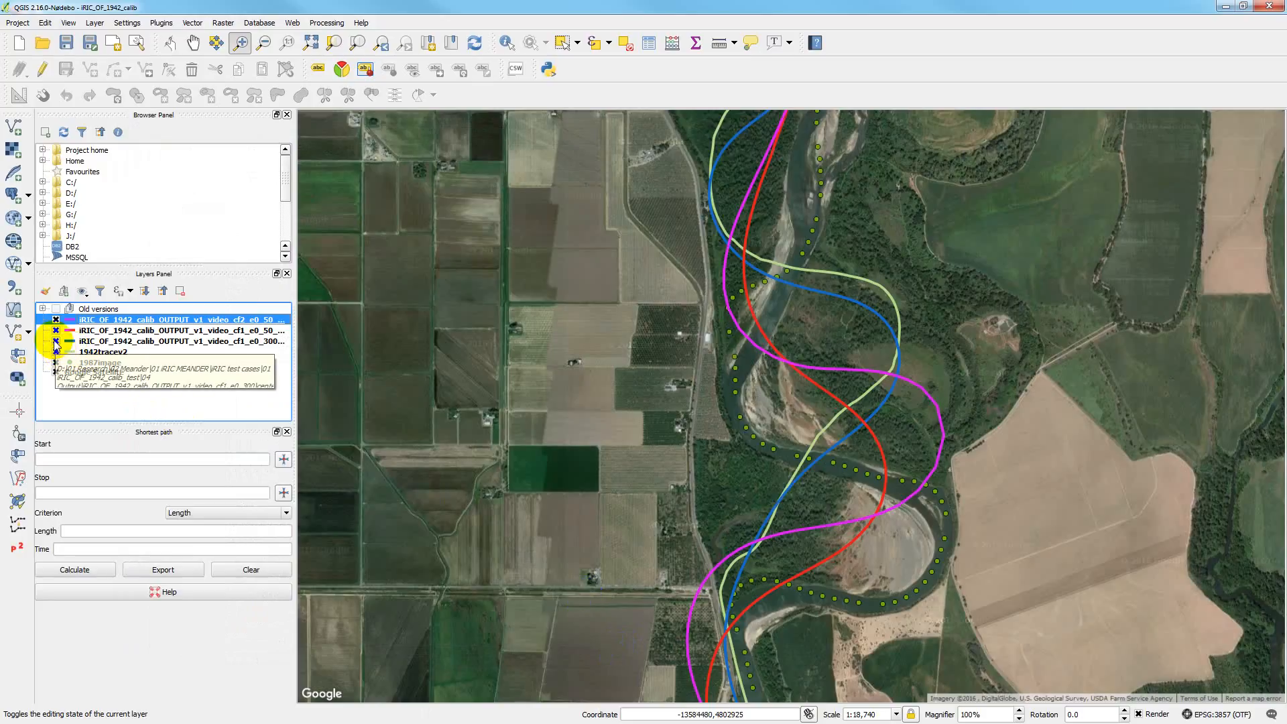
# Hide the cf1_e0_300 centerline and toggle the cf1_e0_50 centerline off and on to compare it with cf2_e0_50
pyautogui.click(56, 340)
pyautogui.click(56, 331)
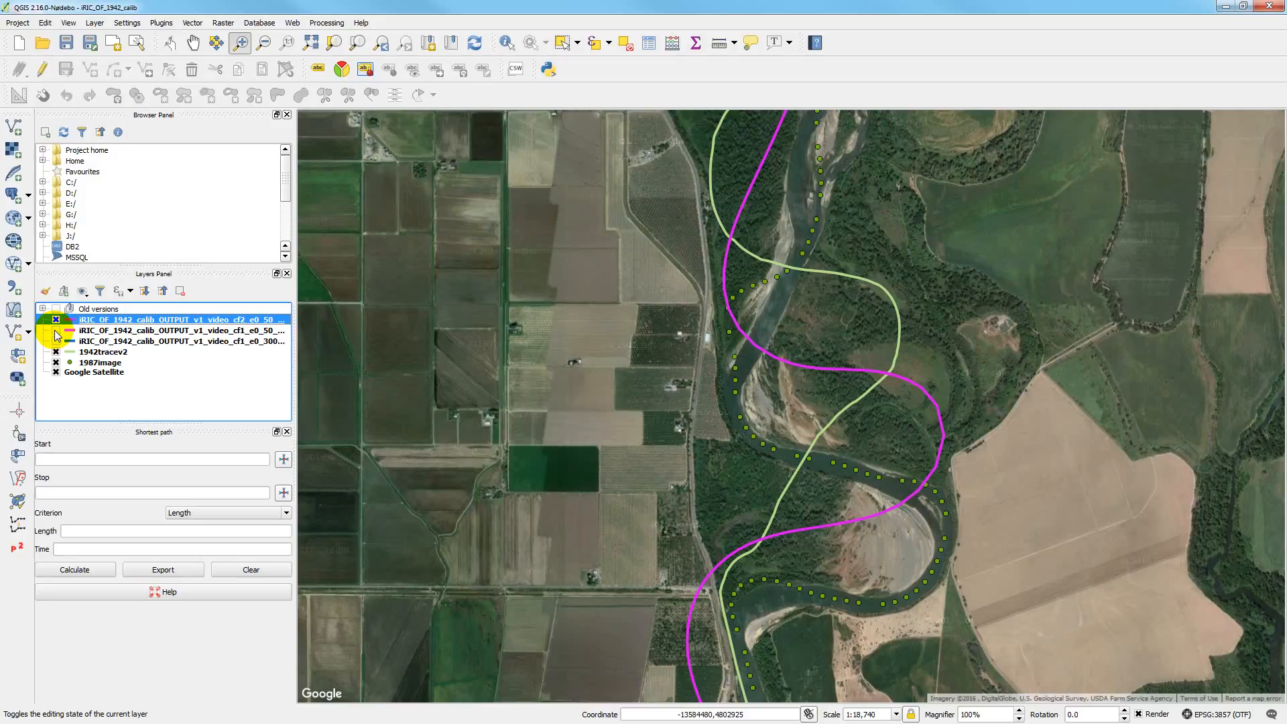
pyautogui.click(56, 331)
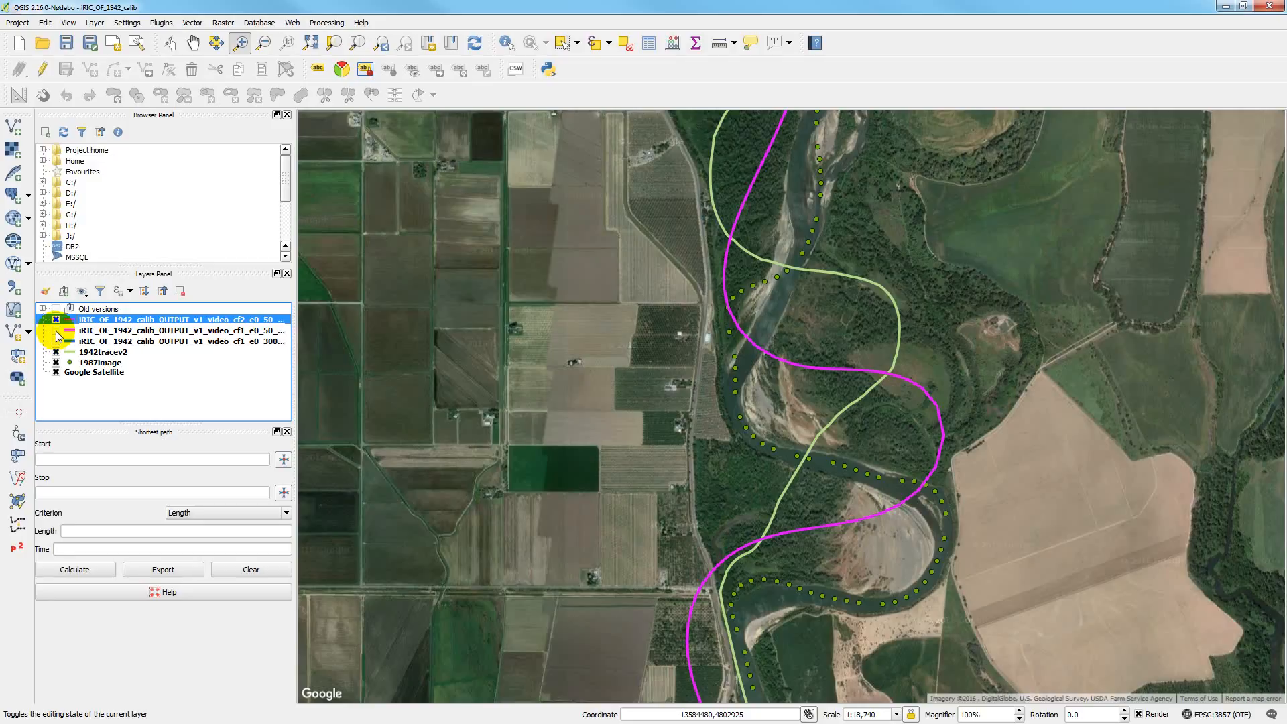
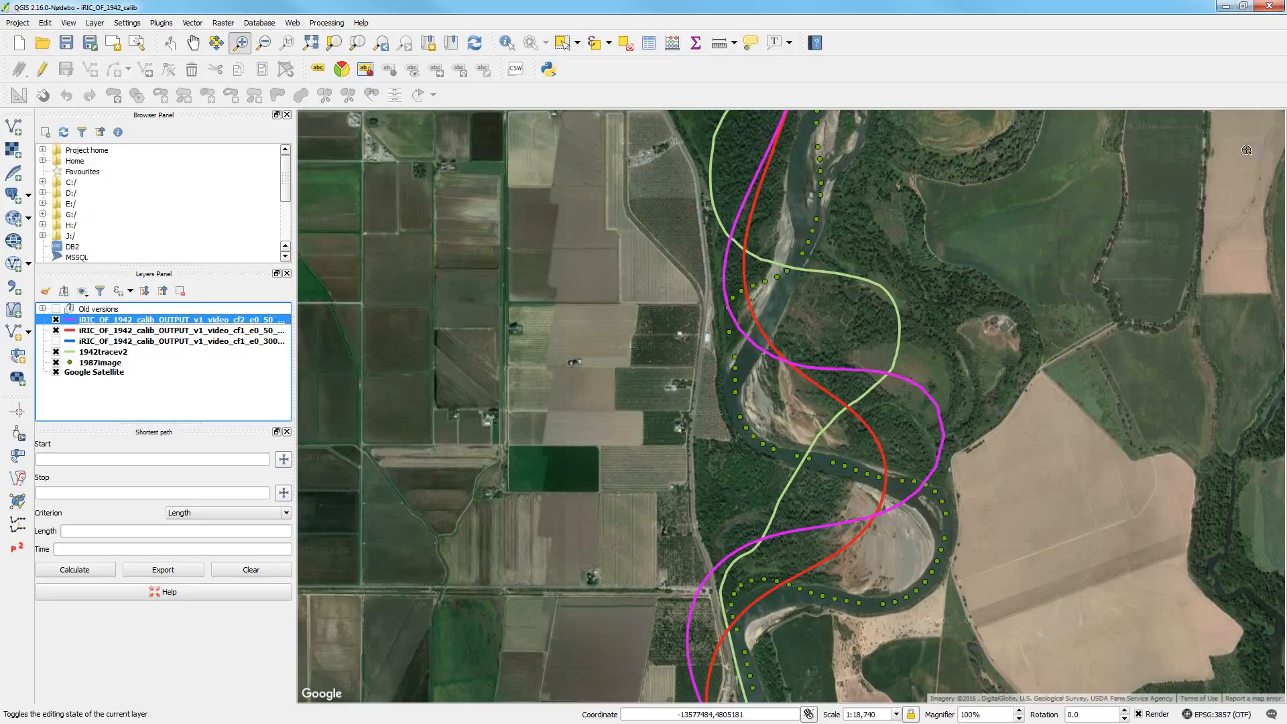
# Switch to the iRIC pre-processing window and set the erodability value of the Background_e0_50 polygon to 30
pyautogui.click(1227, 8)
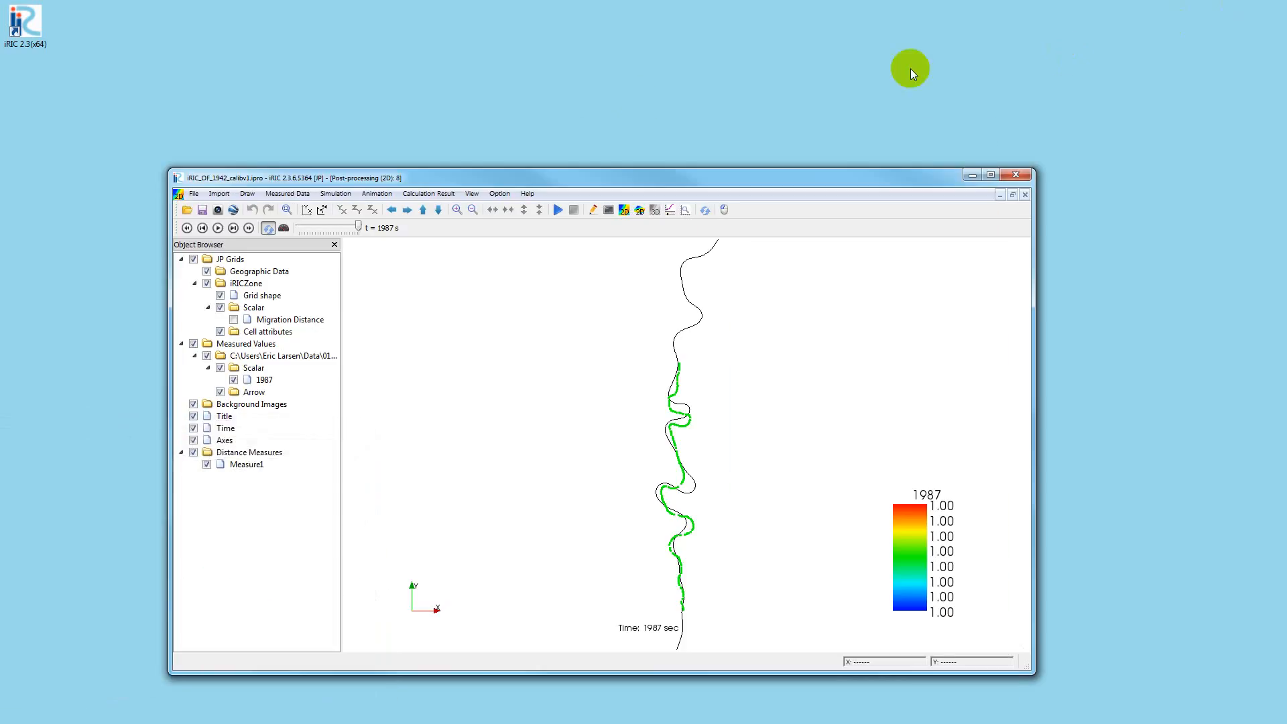
pyautogui.click(592, 210)
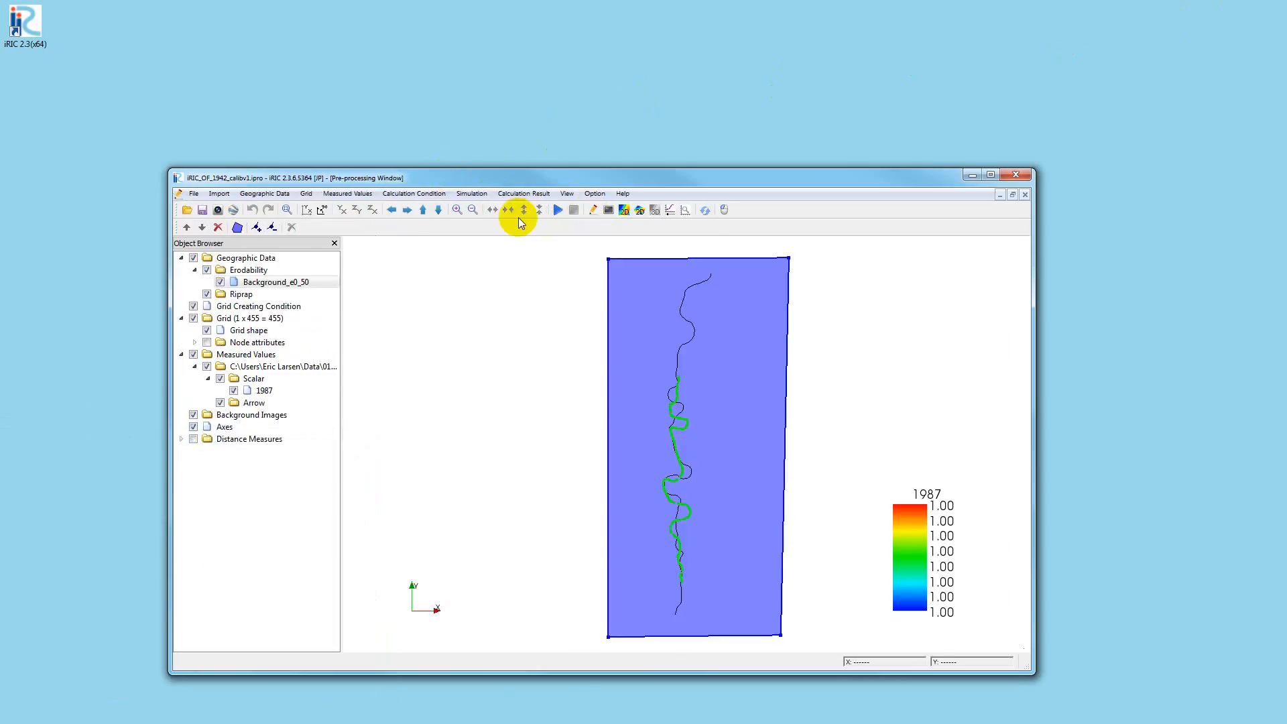
pyautogui.rightClick(274, 282)
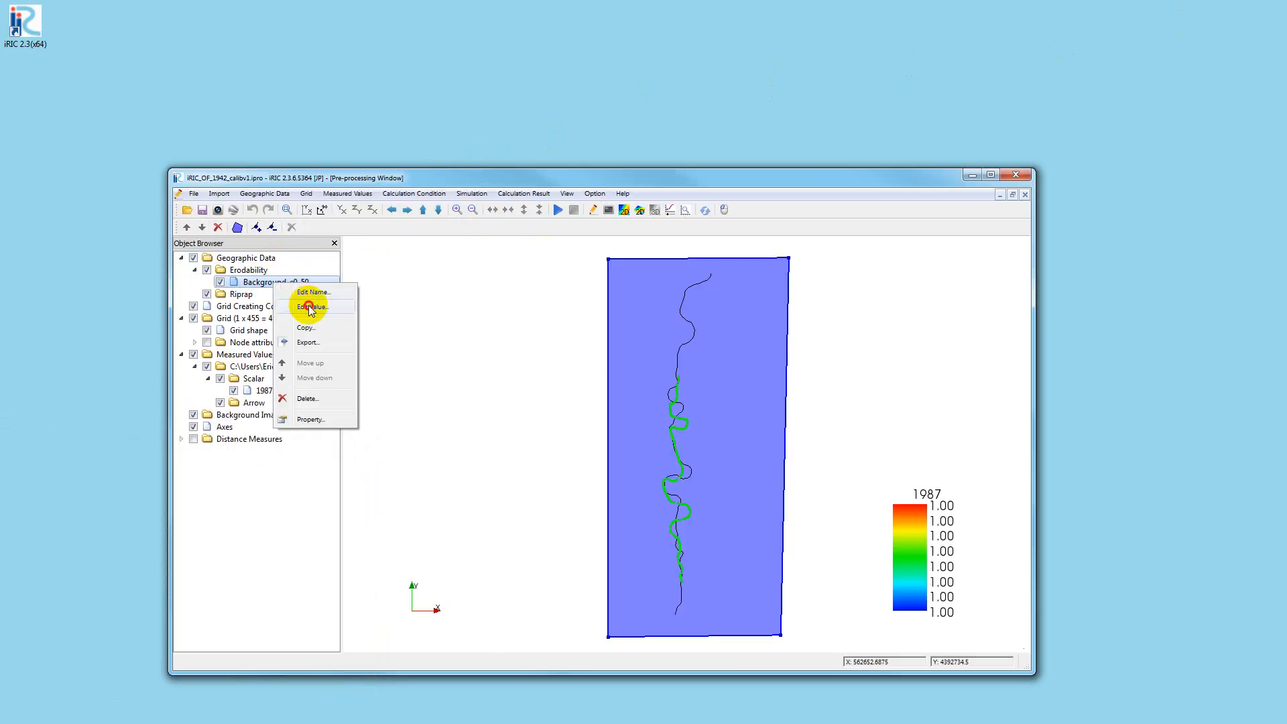
pyautogui.click(310, 307)
pyautogui.doubleClick(593, 427)
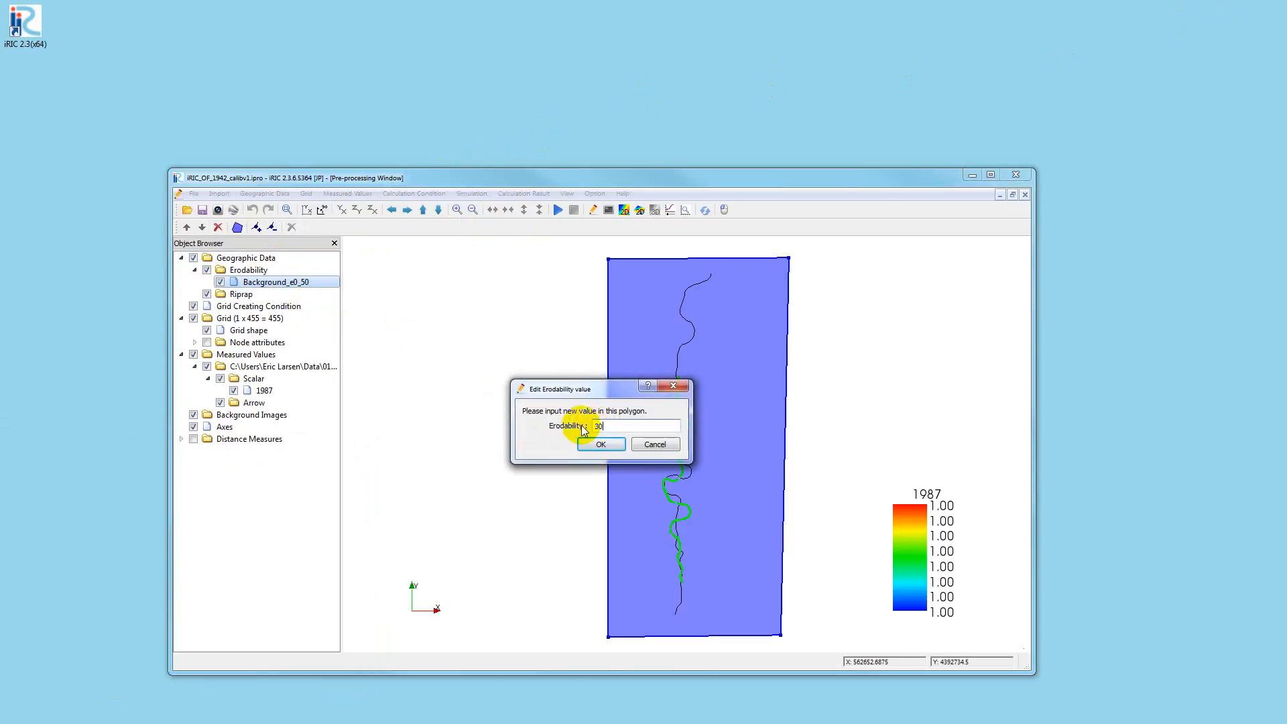
pyautogui.write('30')
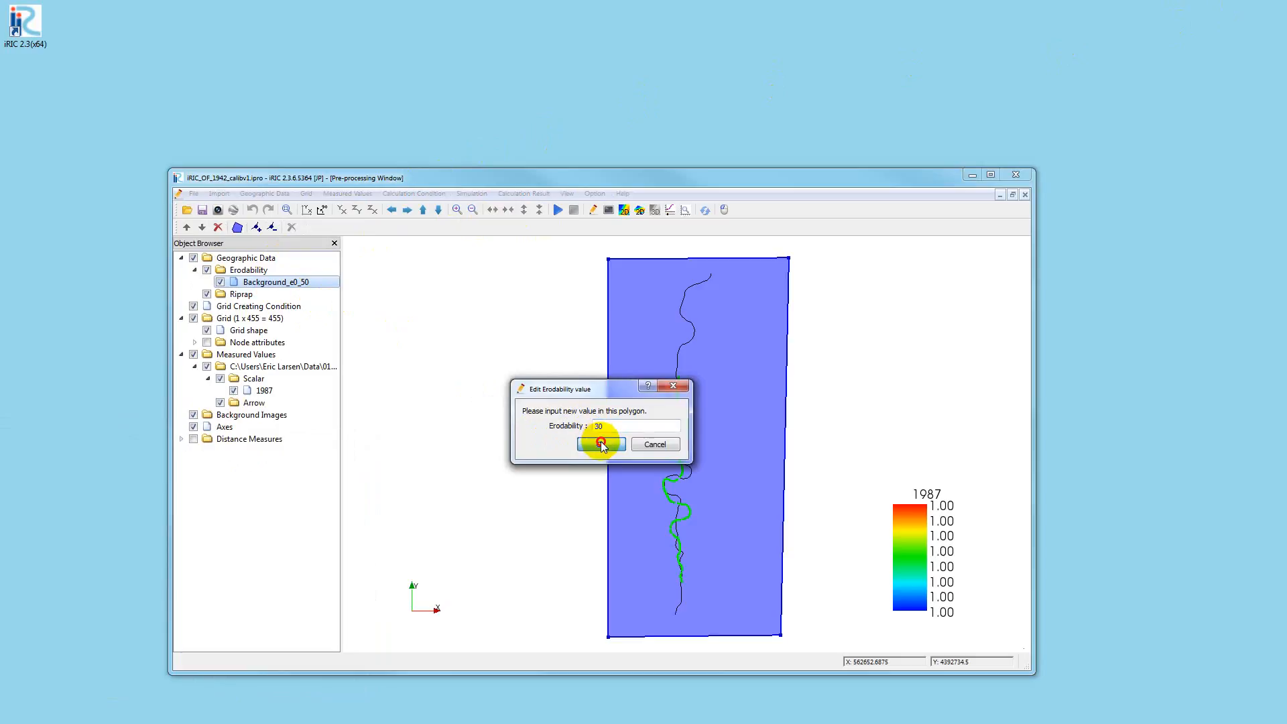
pyautogui.click(601, 444)
# Rename the background erodability polygon as Background_e0_30
pyautogui.rightClick(282, 283)
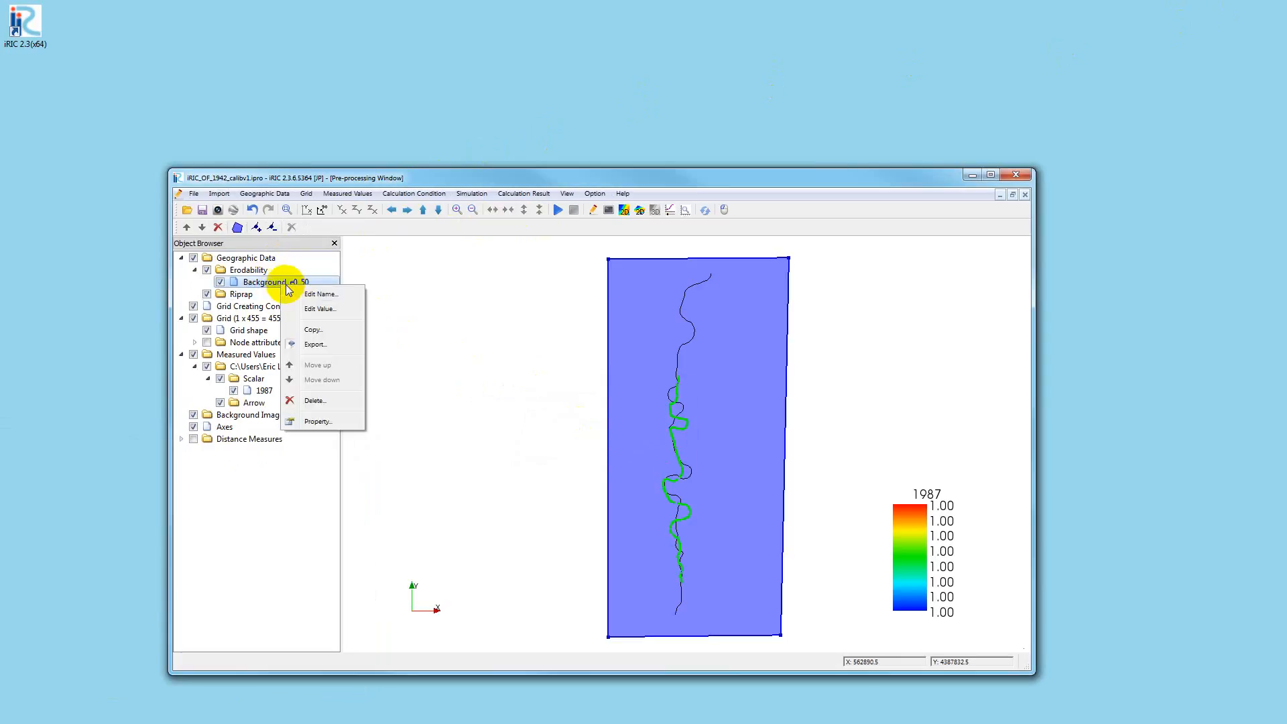
pyautogui.click(311, 294)
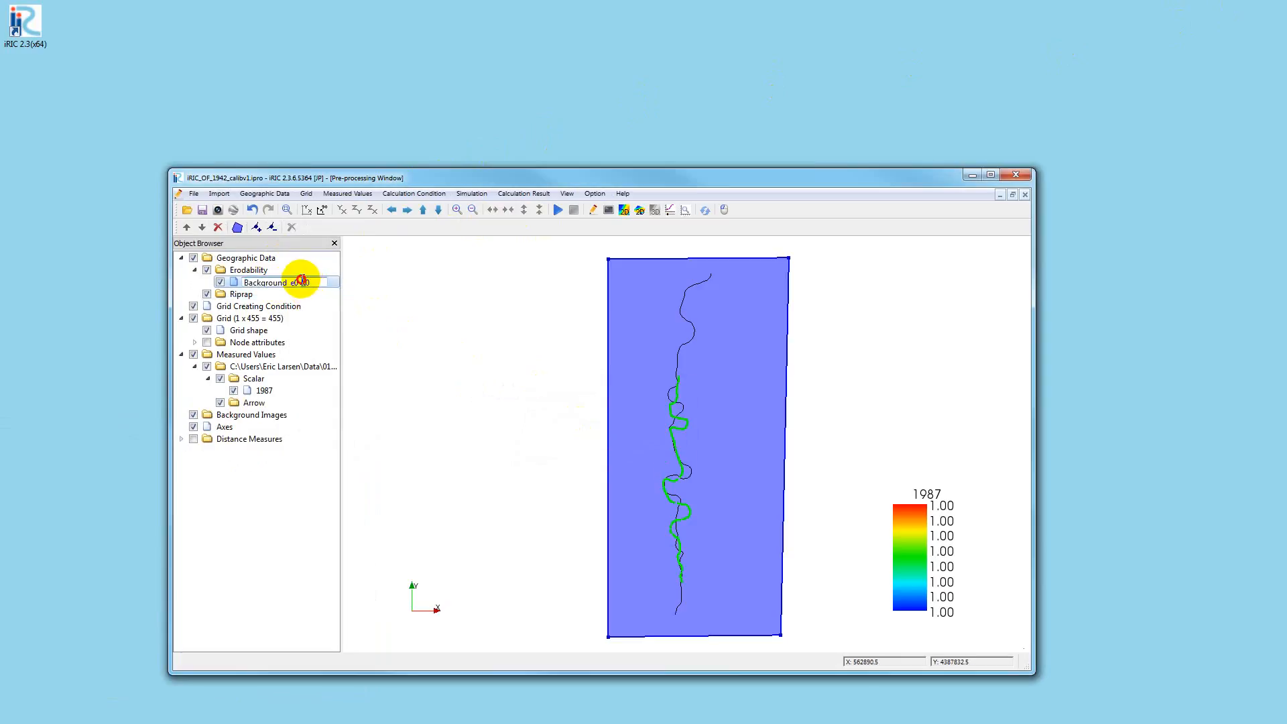
pyautogui.moveTo(301, 282); pyautogui.dragTo(303, 281)
pyautogui.write('30')
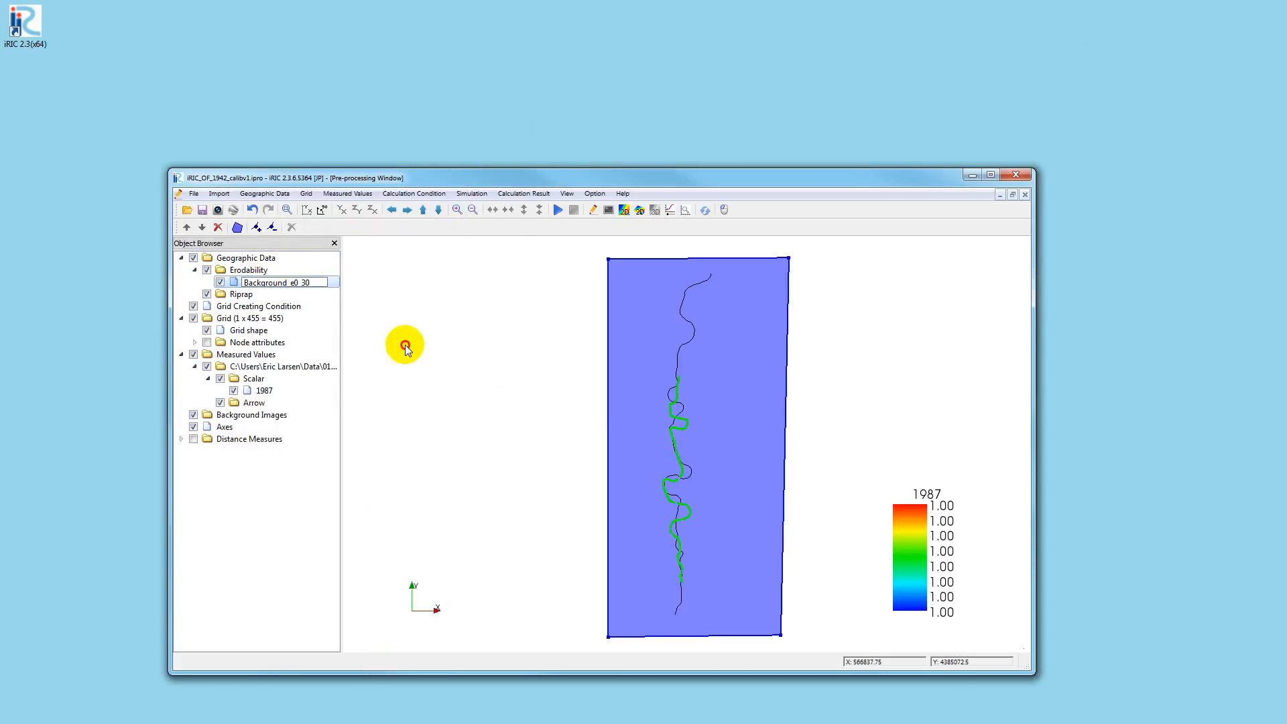
pyautogui.click(404, 344)
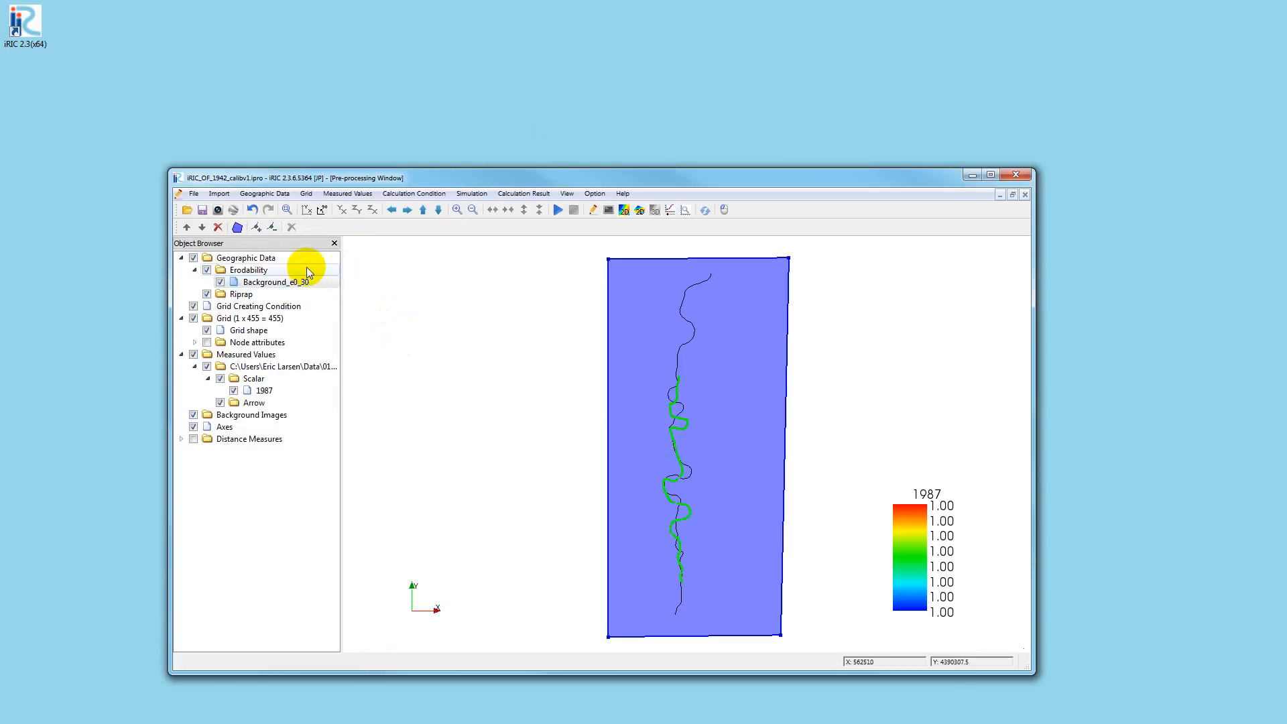
# Export the Background_e0_30 polygon as an ESRI shapefile named Background_e0_30 in the 02 Erosion fields folder
pyautogui.rightClick(297, 284)
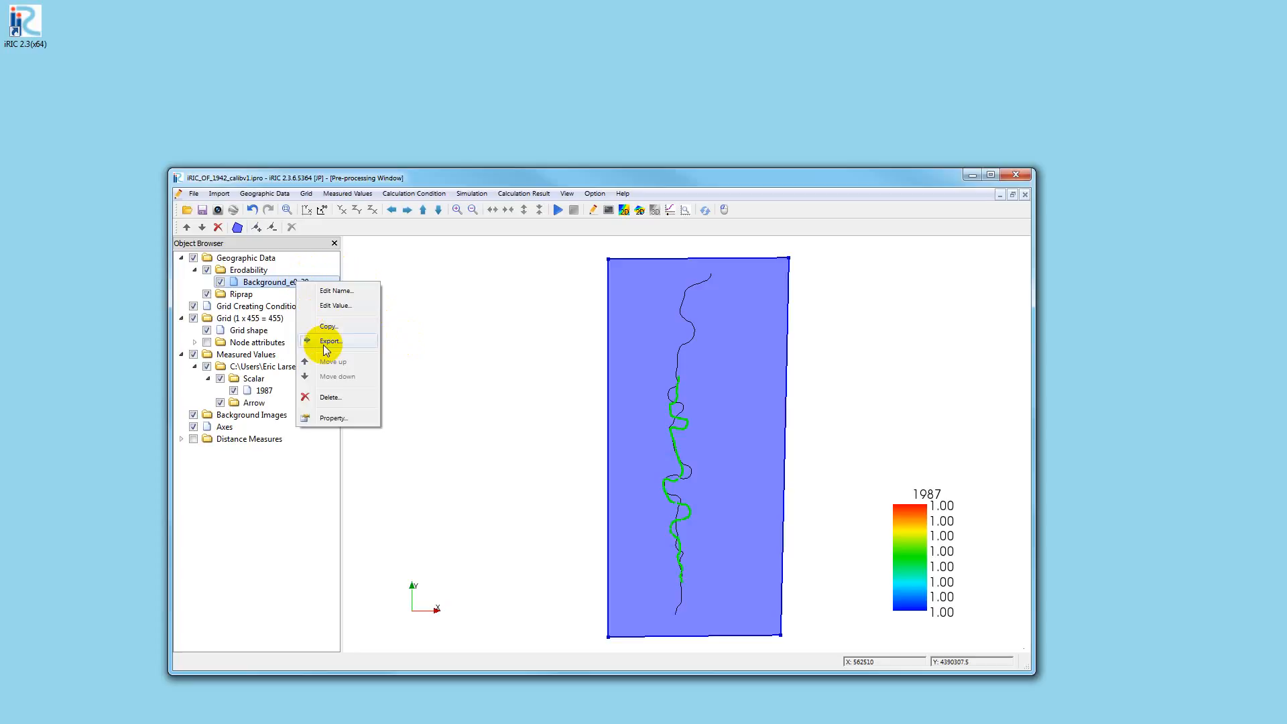
pyautogui.rightClick(281, 284)
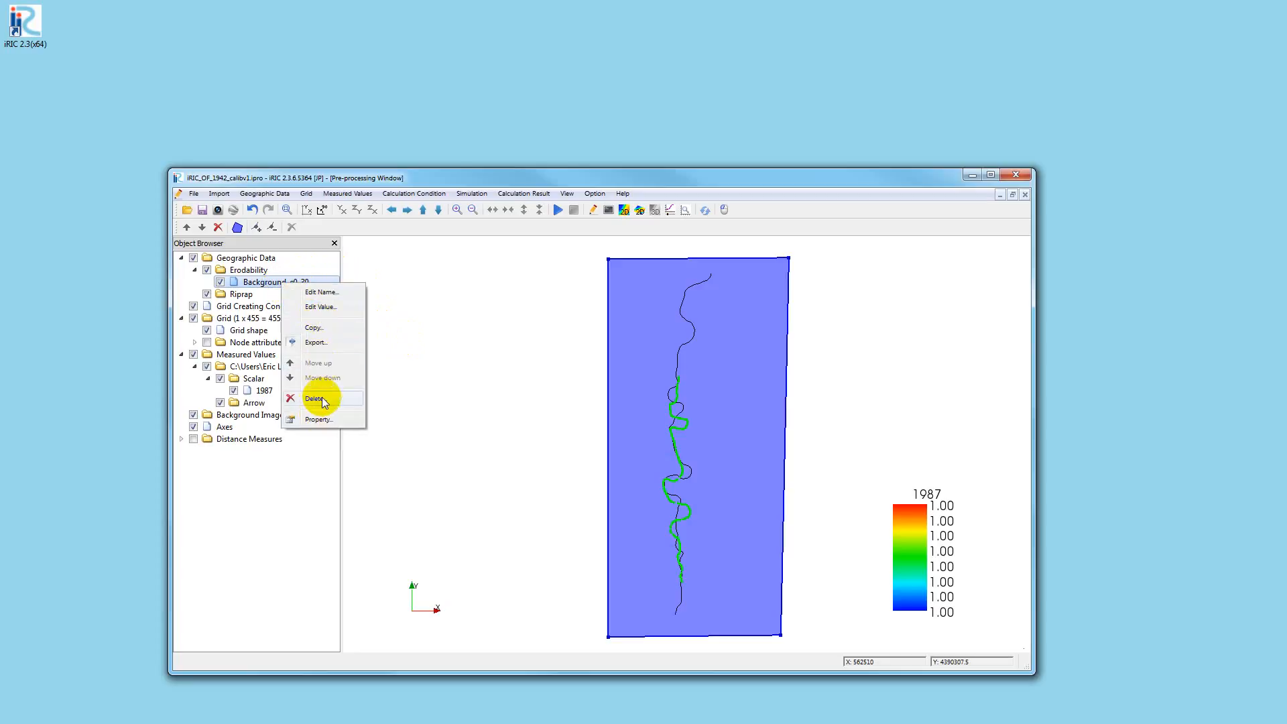
pyautogui.click(332, 293)
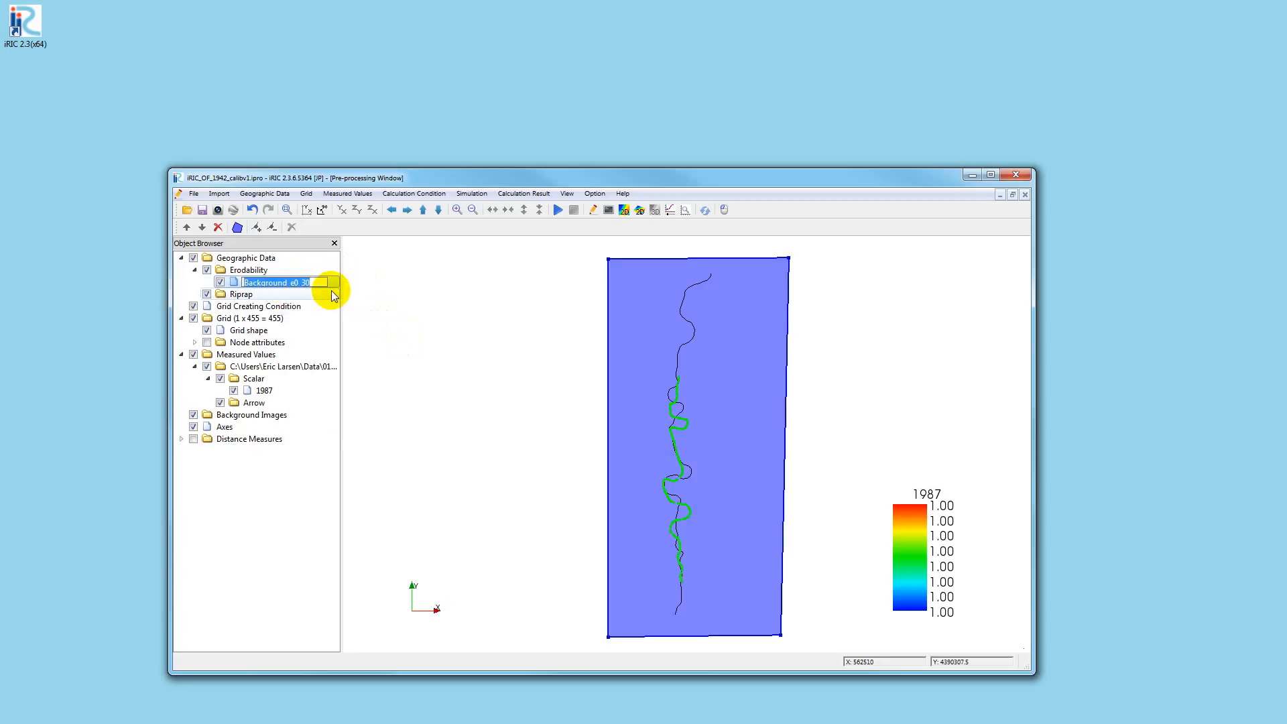
pyautogui.click(230, 284)
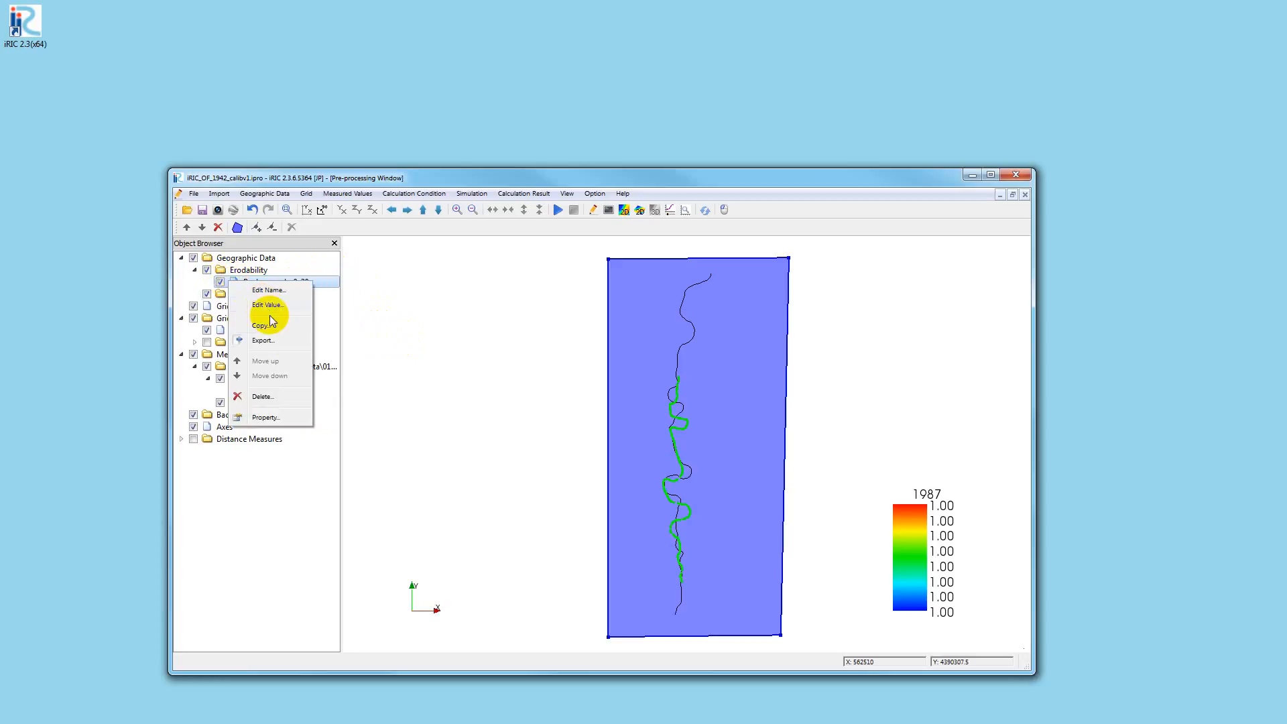
pyautogui.click(265, 340)
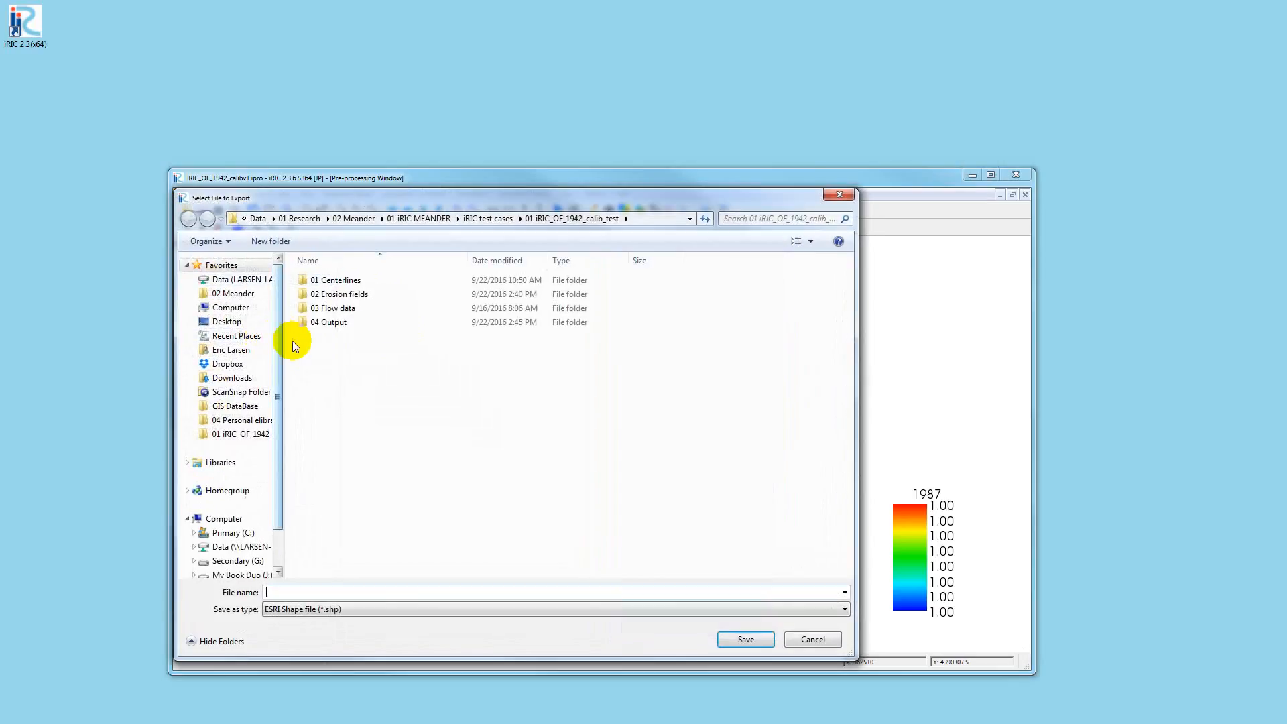
pyautogui.doubleClick(335, 296)
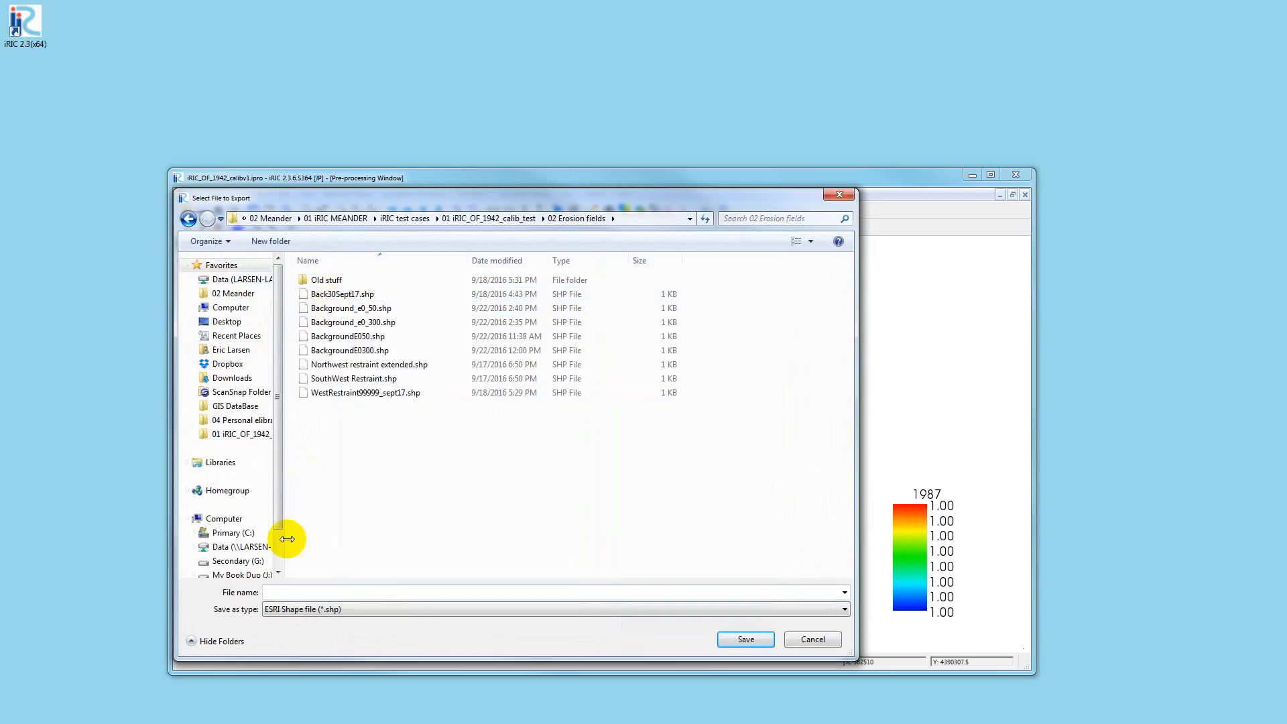
pyautogui.click(279, 594)
pyautogui.write('Background_e0_30')
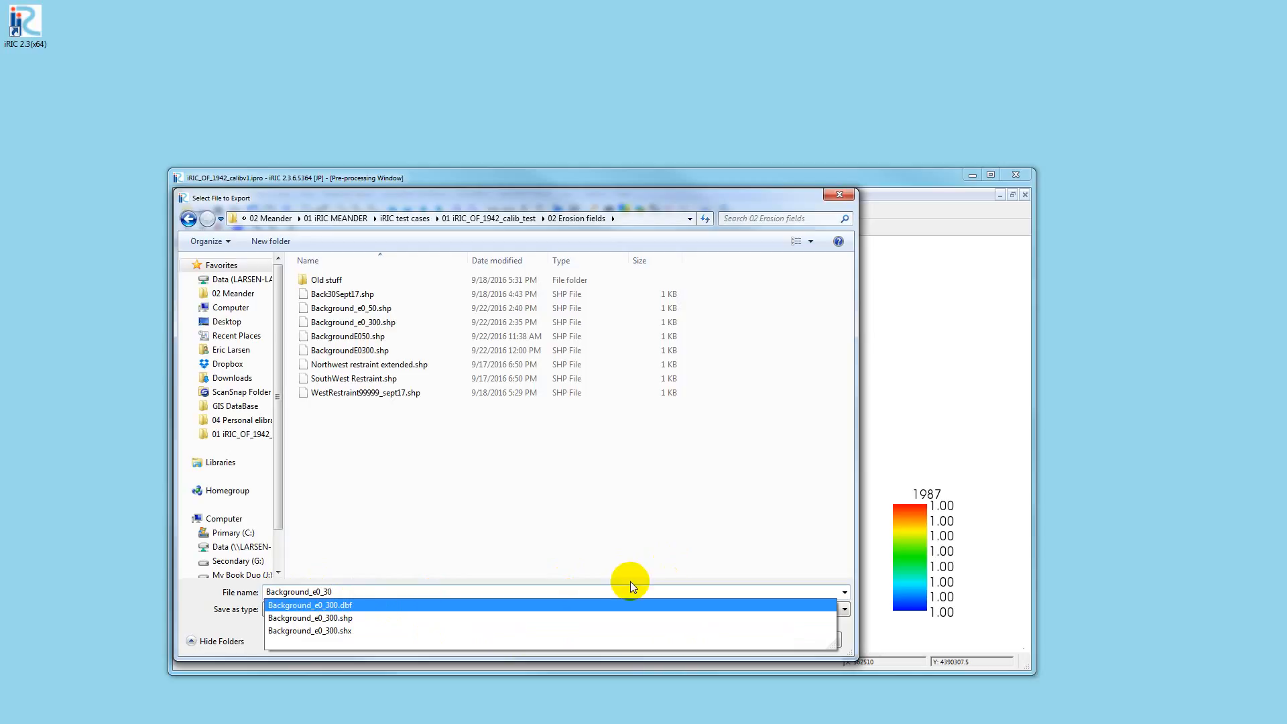
pyautogui.press('Return')
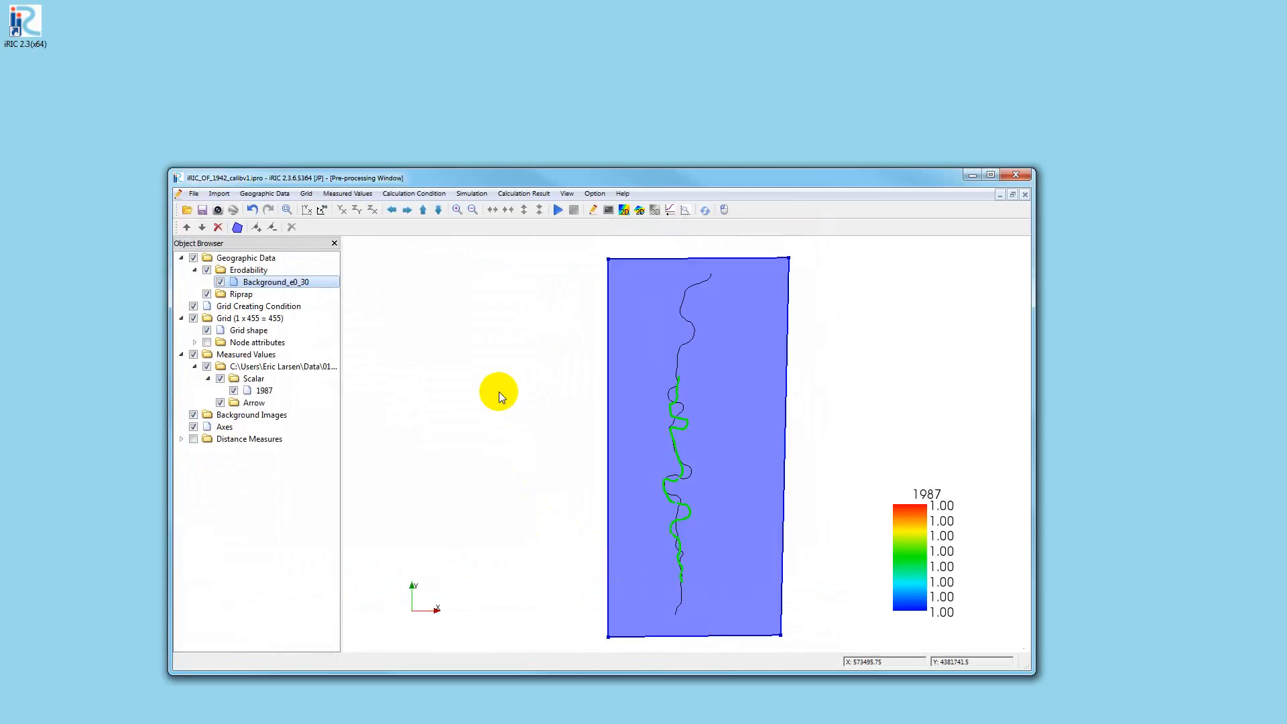
# Check the erodability value stored in the Background_e0_30 polygon
pyautogui.rightClick(293, 283)
pyautogui.click(336, 303)
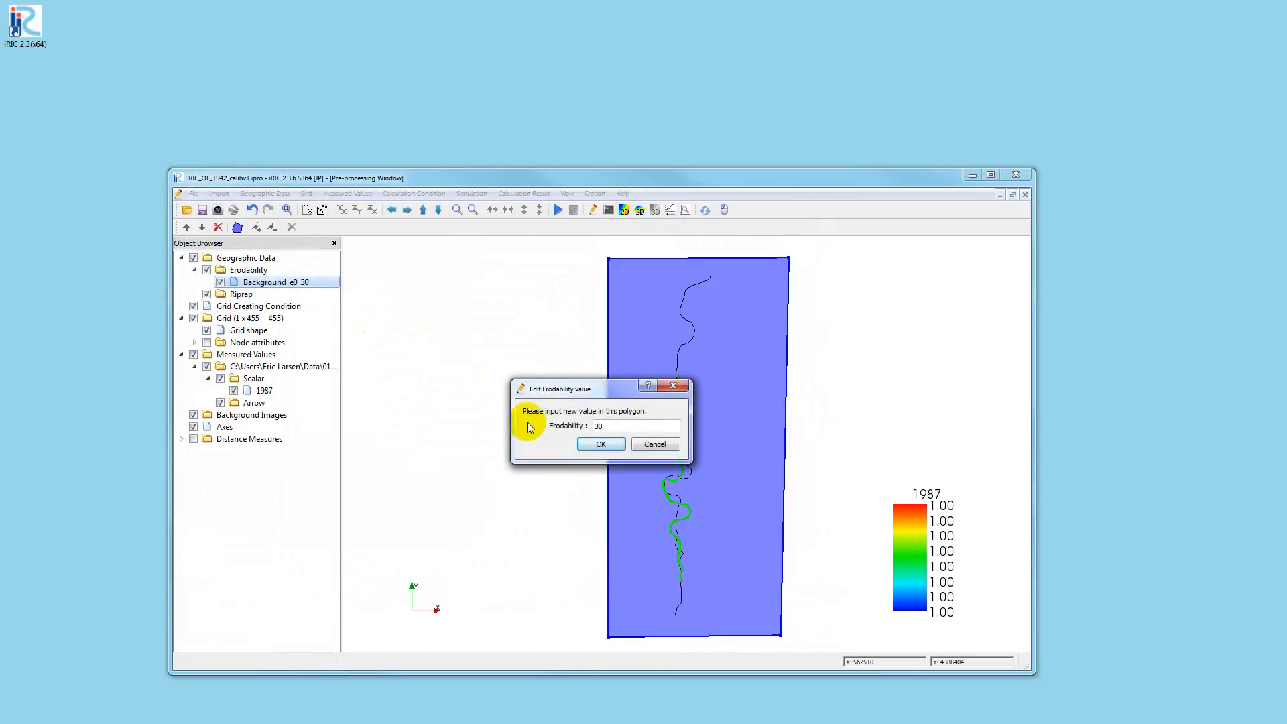
pyautogui.click(597, 445)
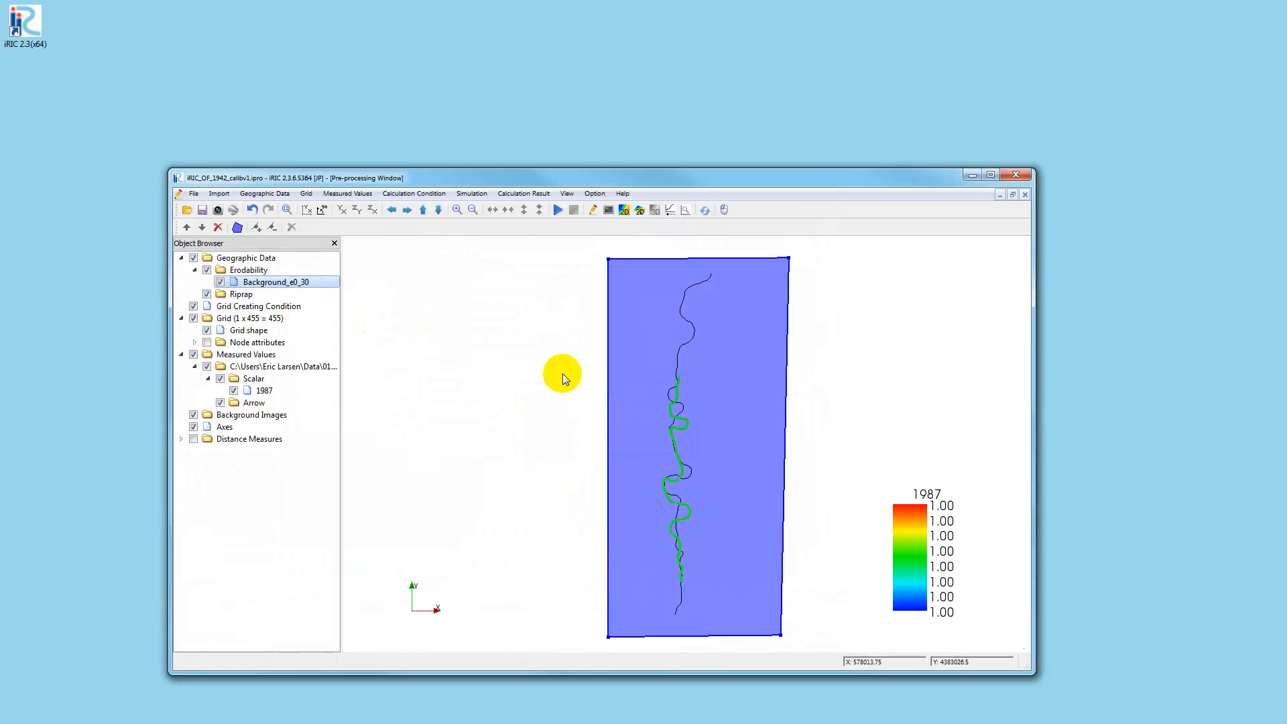
# Copy the name of the iRIC_OF_1942_calib_OUTPUT_v1_video_cf2_e0_50 folder while browsing for the calculation condition's output folder
pyautogui.click(417, 194)
pyautogui.click(413, 209)
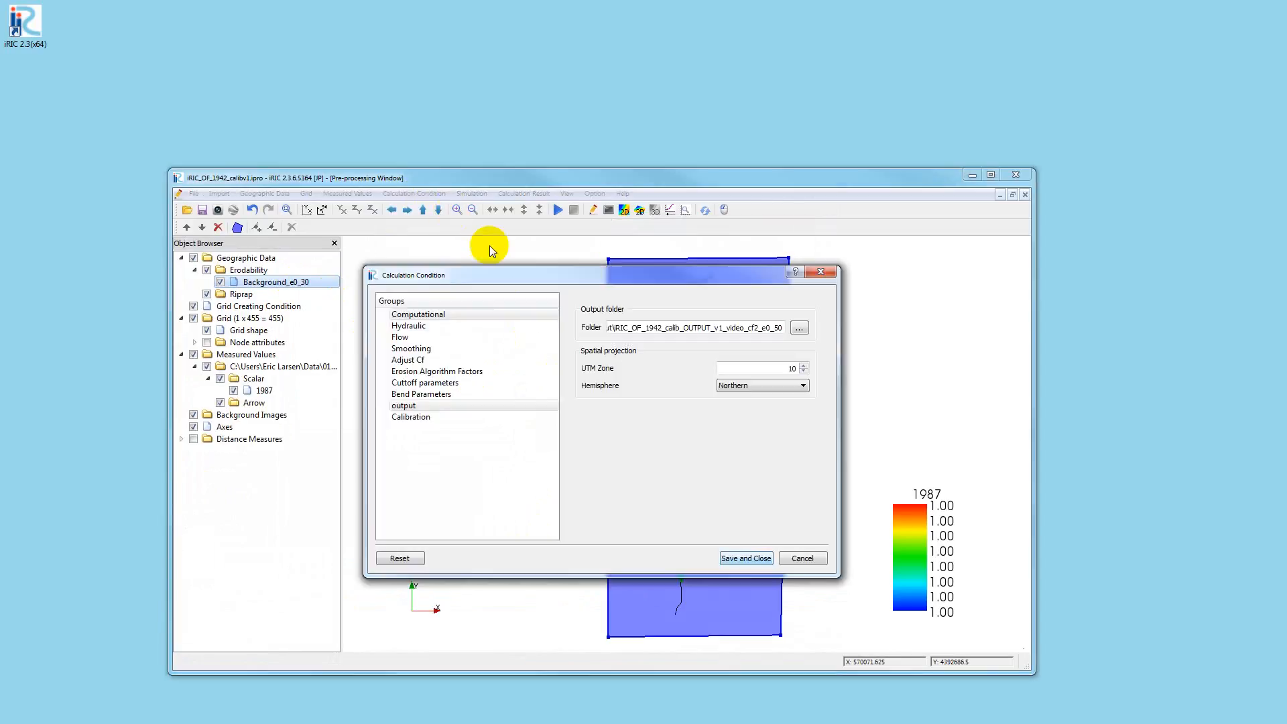
pyautogui.click(796, 328)
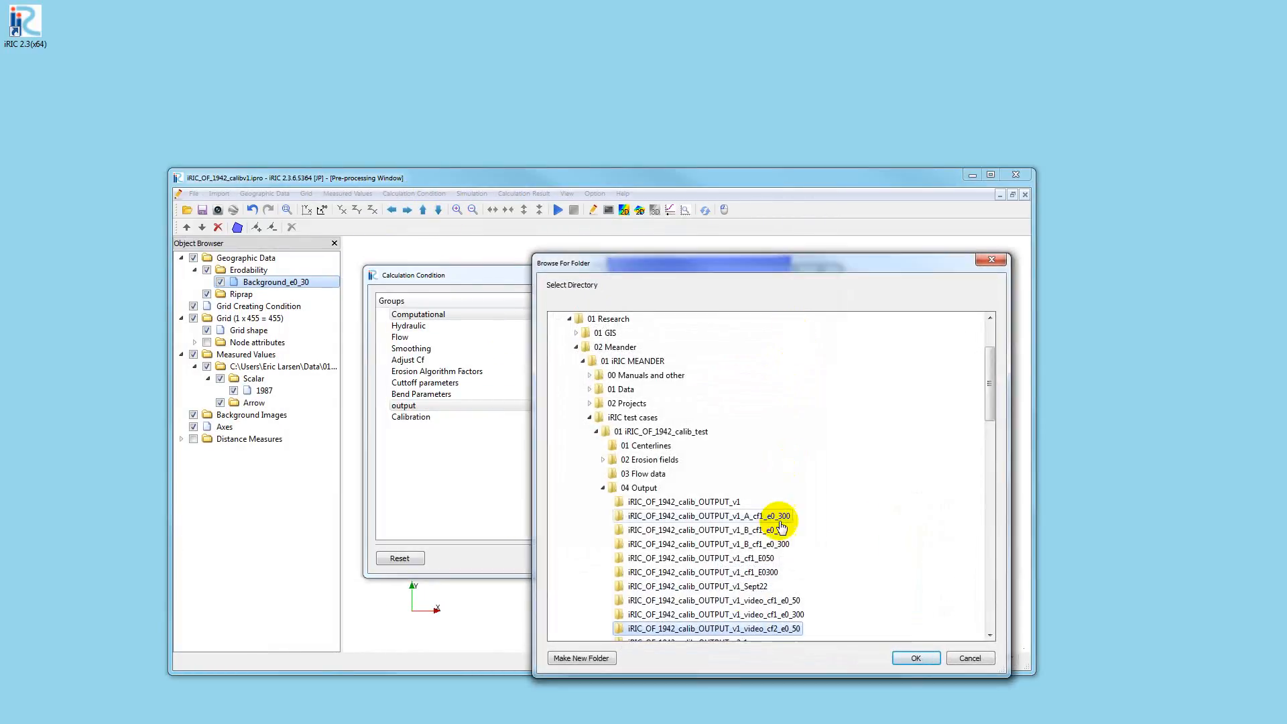
pyautogui.rightClick(746, 635)
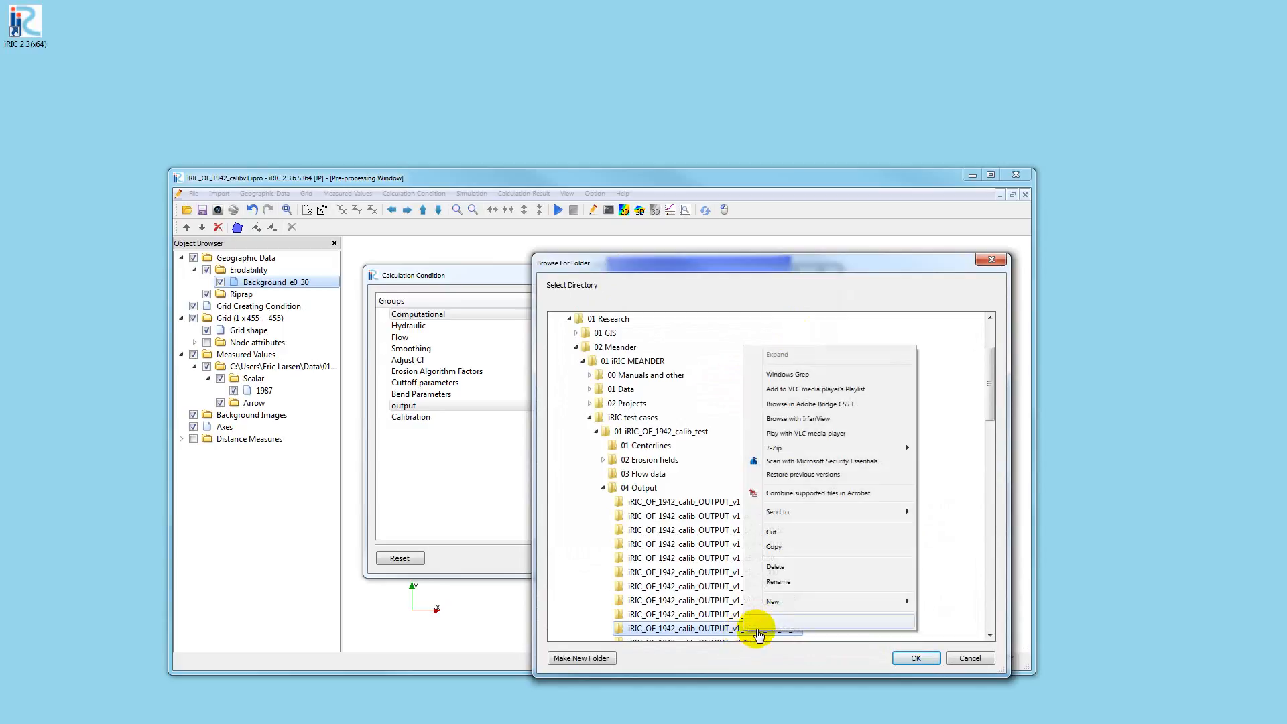
pyautogui.click(779, 582)
pyautogui.hotkey('ctrl', 'c')
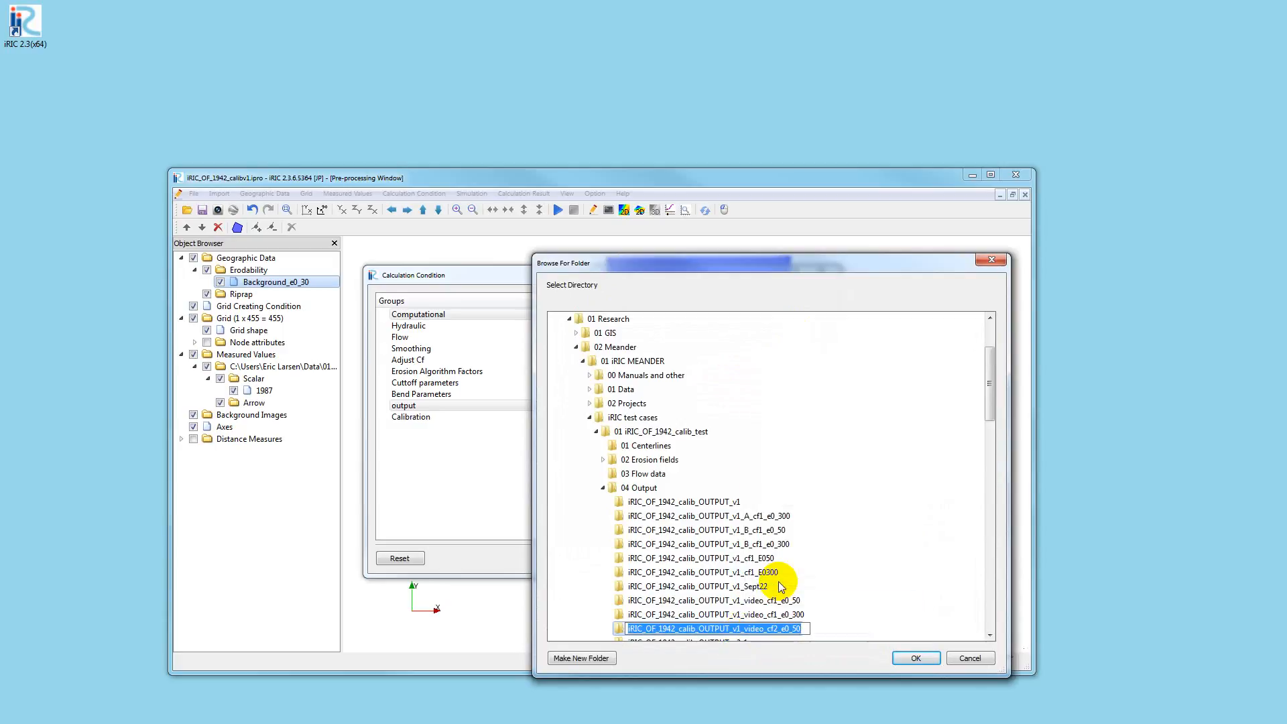
pyautogui.click(916, 656)
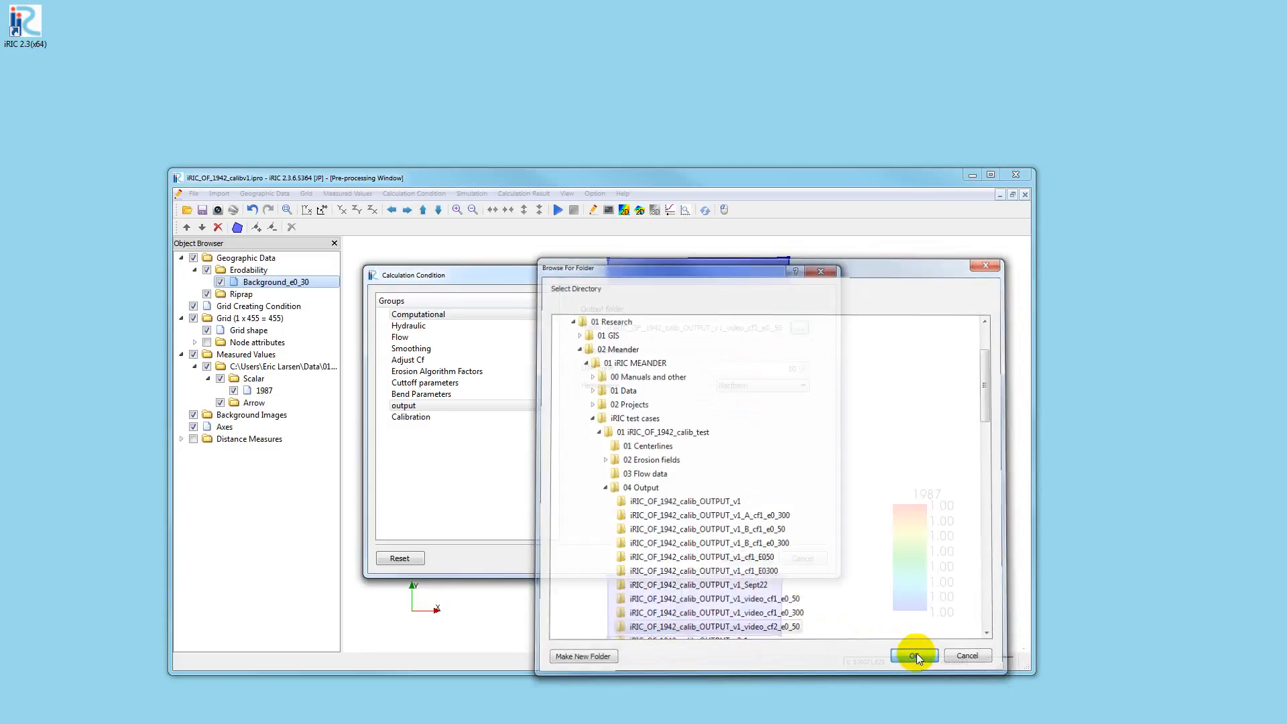
# Create the folder iRIC_OF_1942_calib_OUTPUT_v1_video_cf2_e0_30 in 04 Output and save it as the calculation's output folder
pyautogui.click(799, 327)
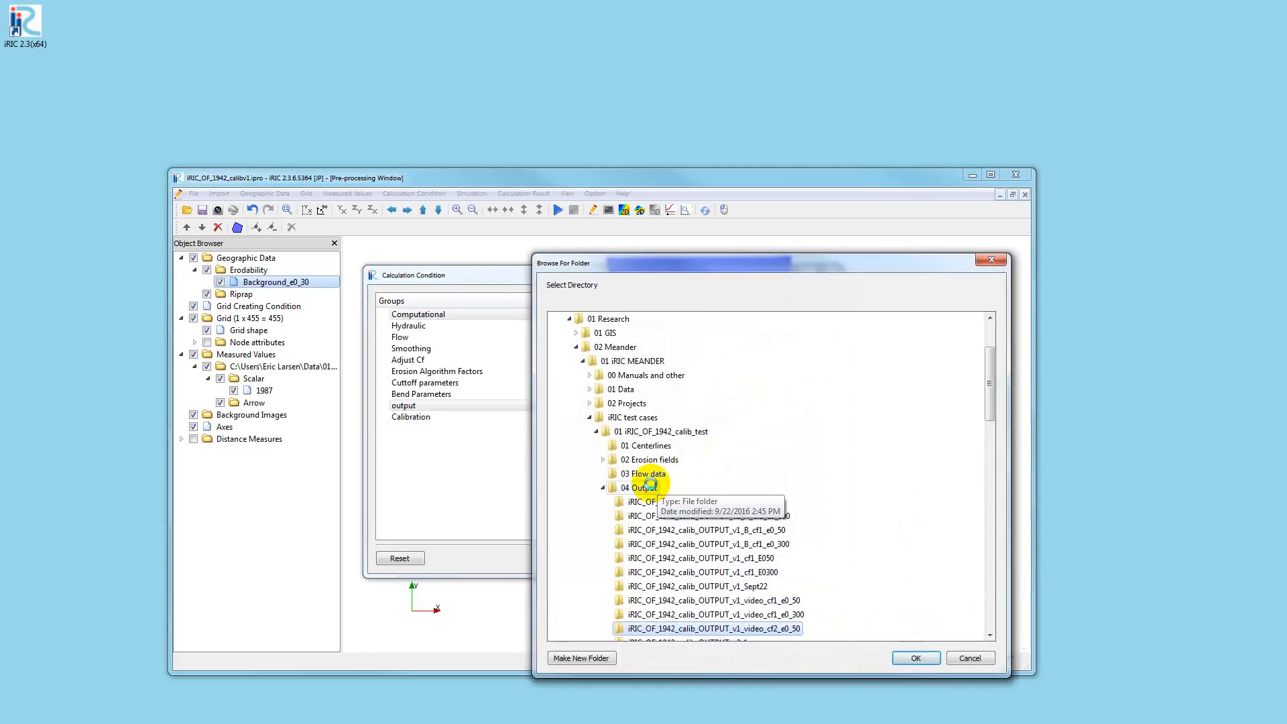
pyautogui.rightClick(656, 487)
pyautogui.moveTo(700, 454)
pyautogui.click(850, 455)
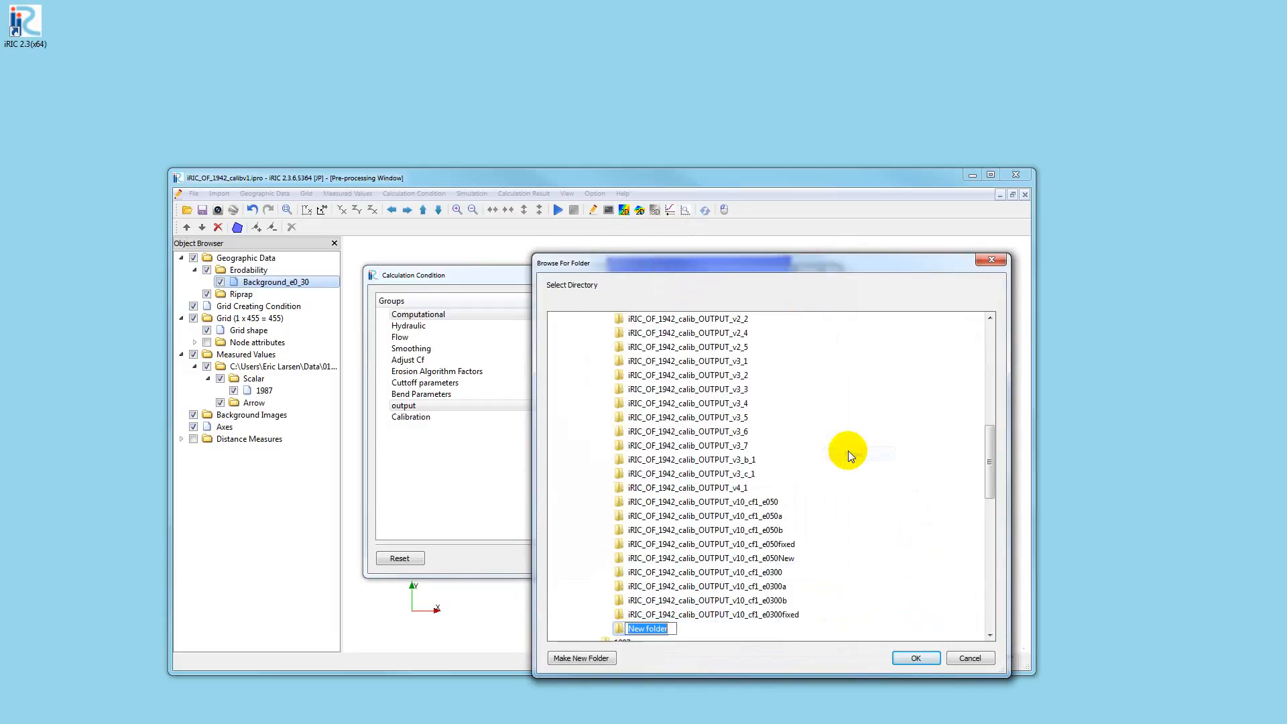
pyautogui.hotkey('ctrl', 'v')
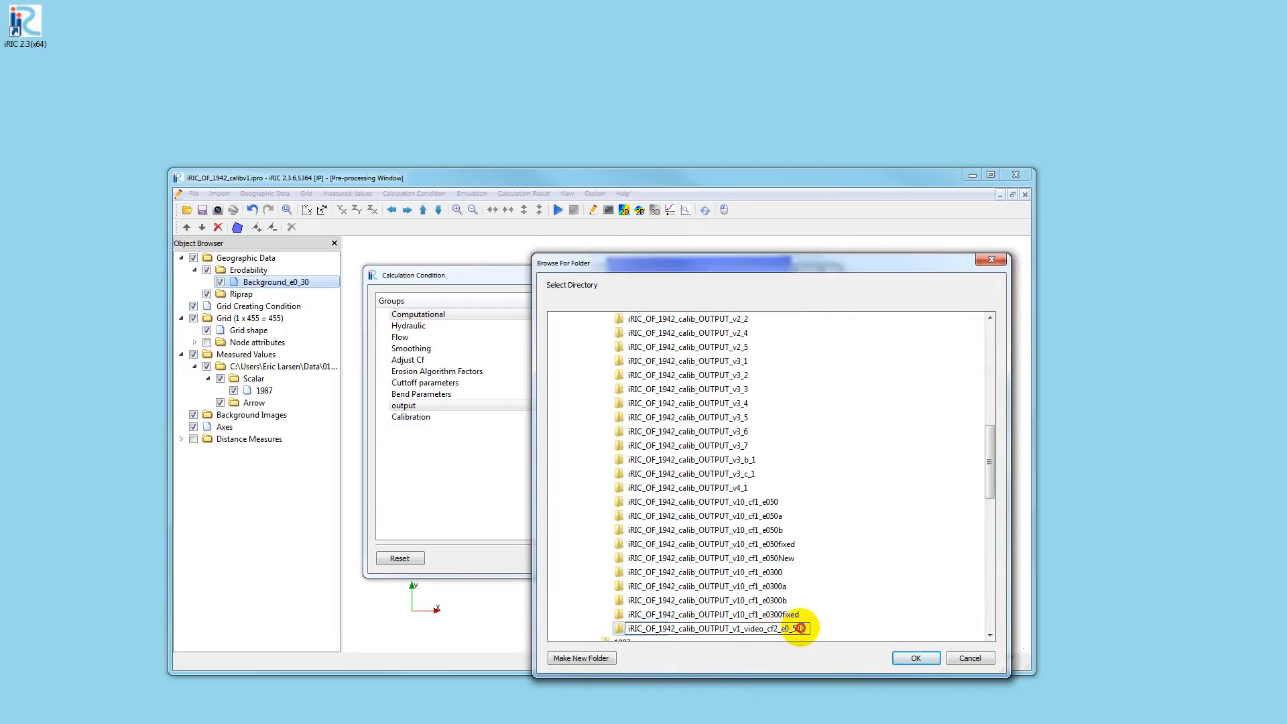
pyautogui.moveTo(801, 628); pyautogui.dragTo(794, 628)
pyautogui.click(911, 658)
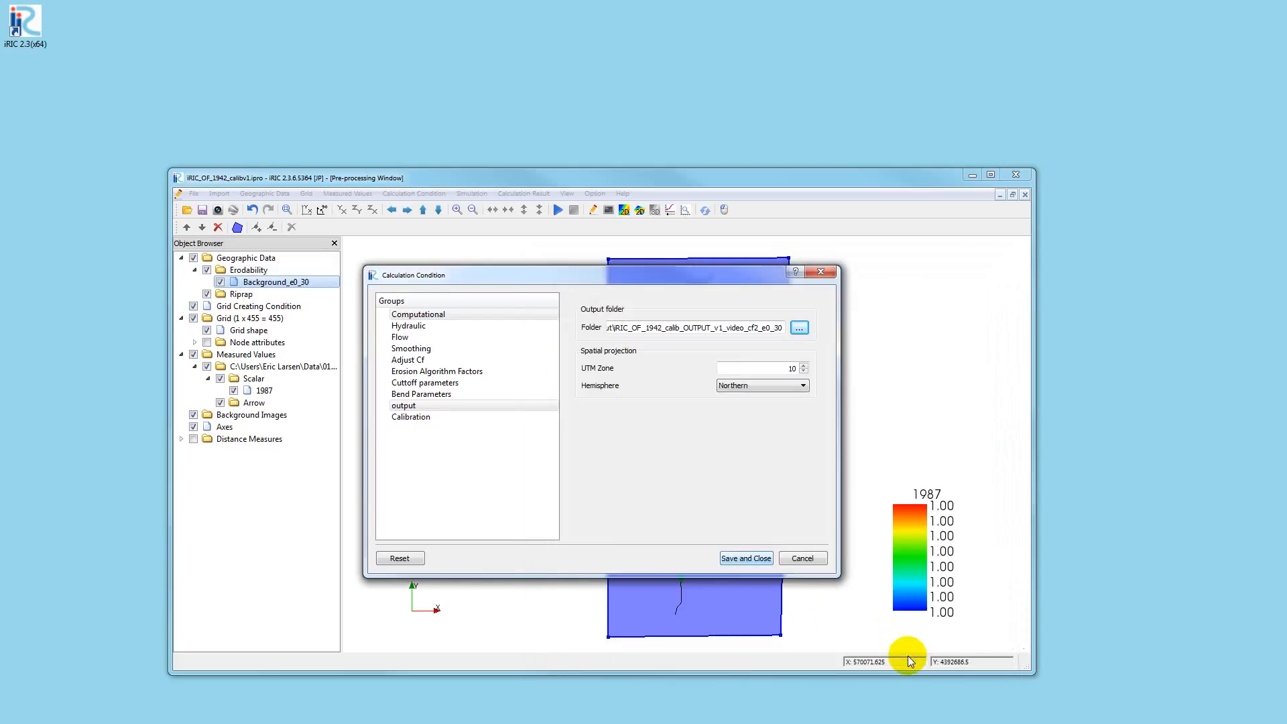
pyautogui.click(759, 558)
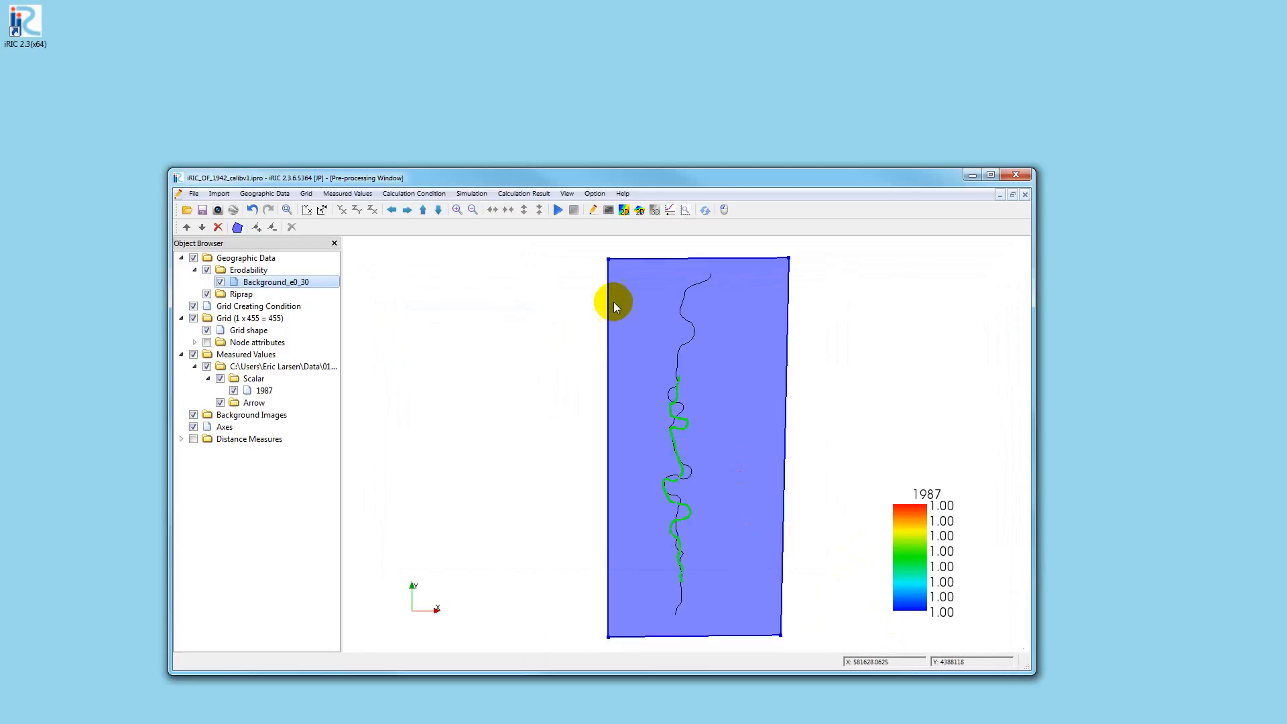
# Start the solver and agree to map the edited Background_e0_30 data onto the grid
pyautogui.click(558, 210)
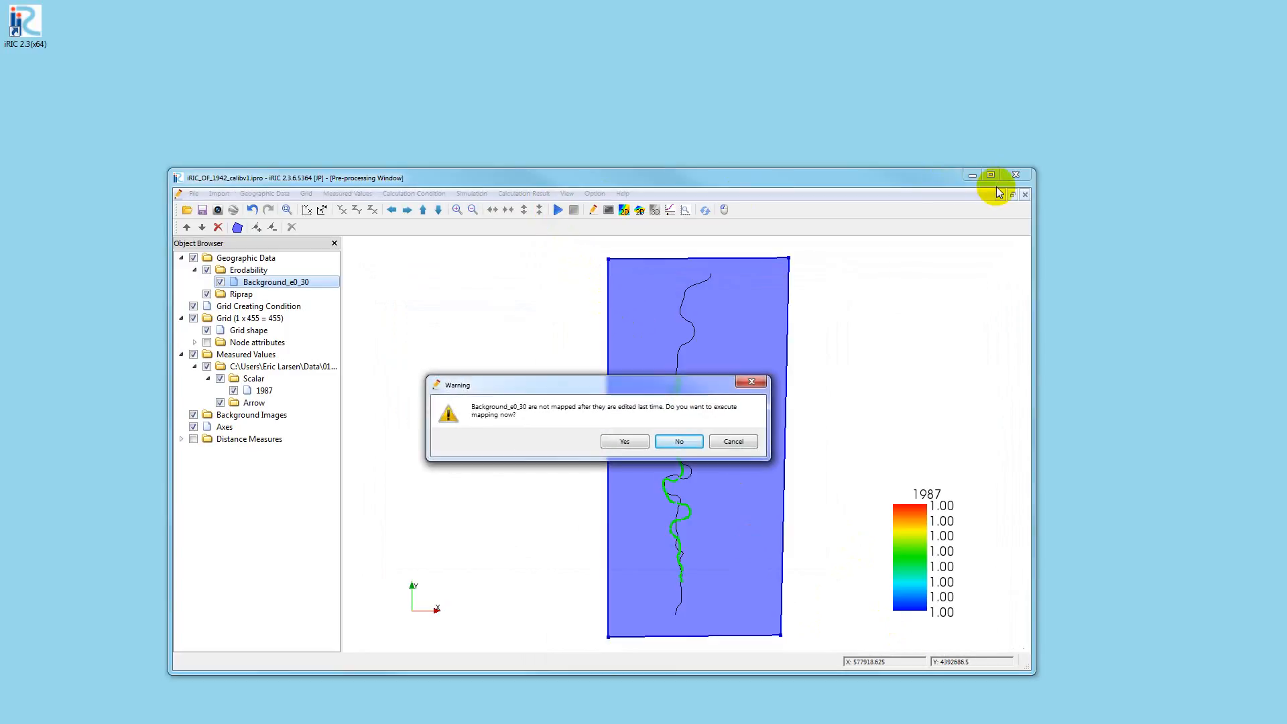
pyautogui.click(636, 441)
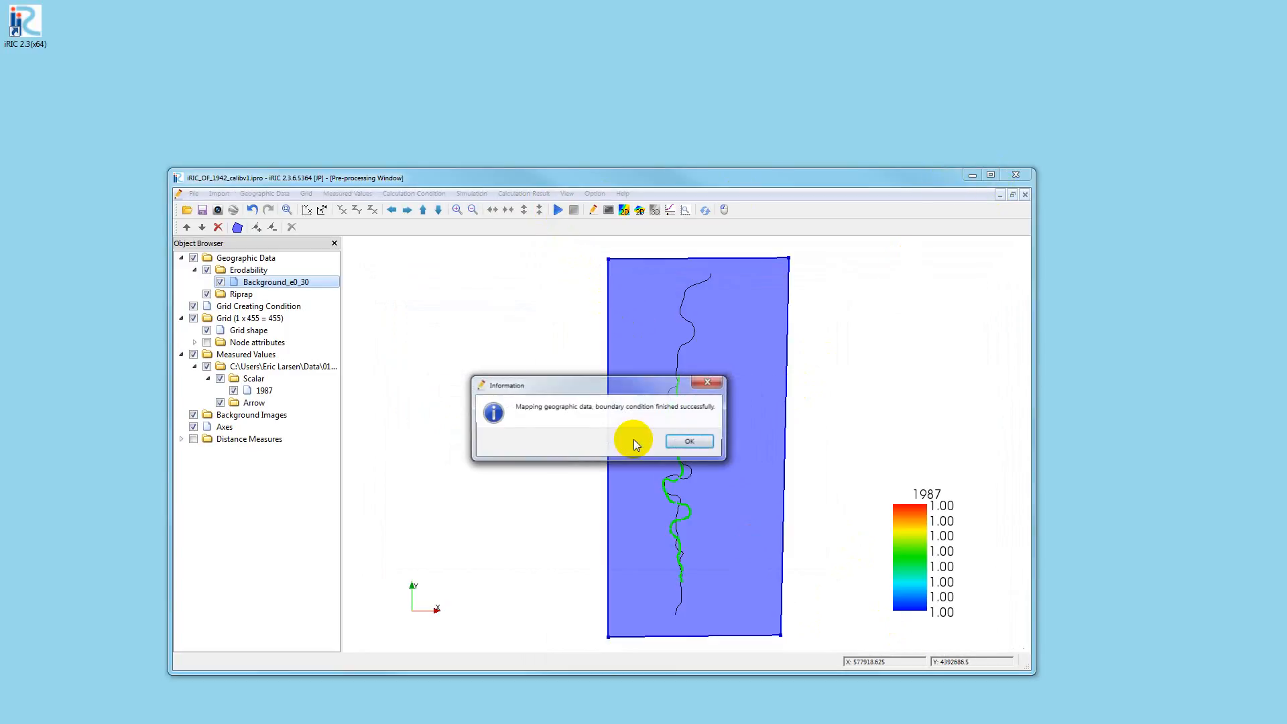
pyautogui.click(686, 440)
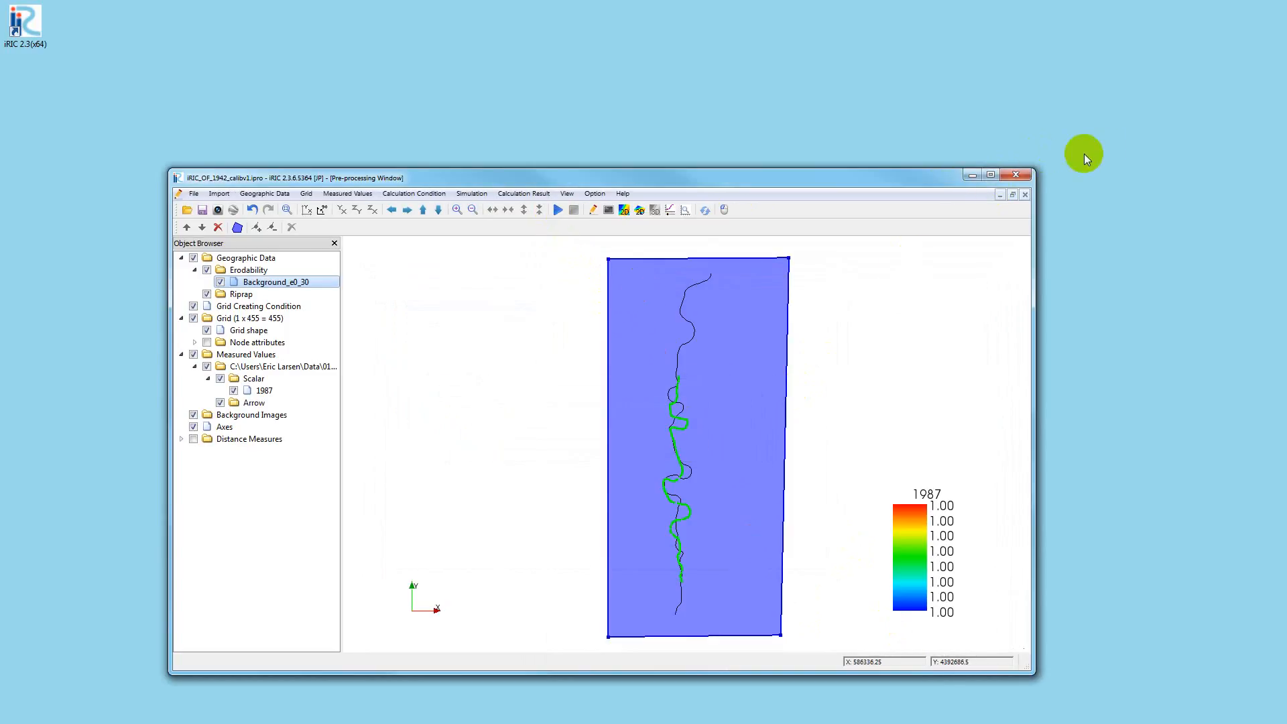
# Run the solver on the maximized project, accepting that the existing results are discarded and saving the project first
pyautogui.click(989, 173)
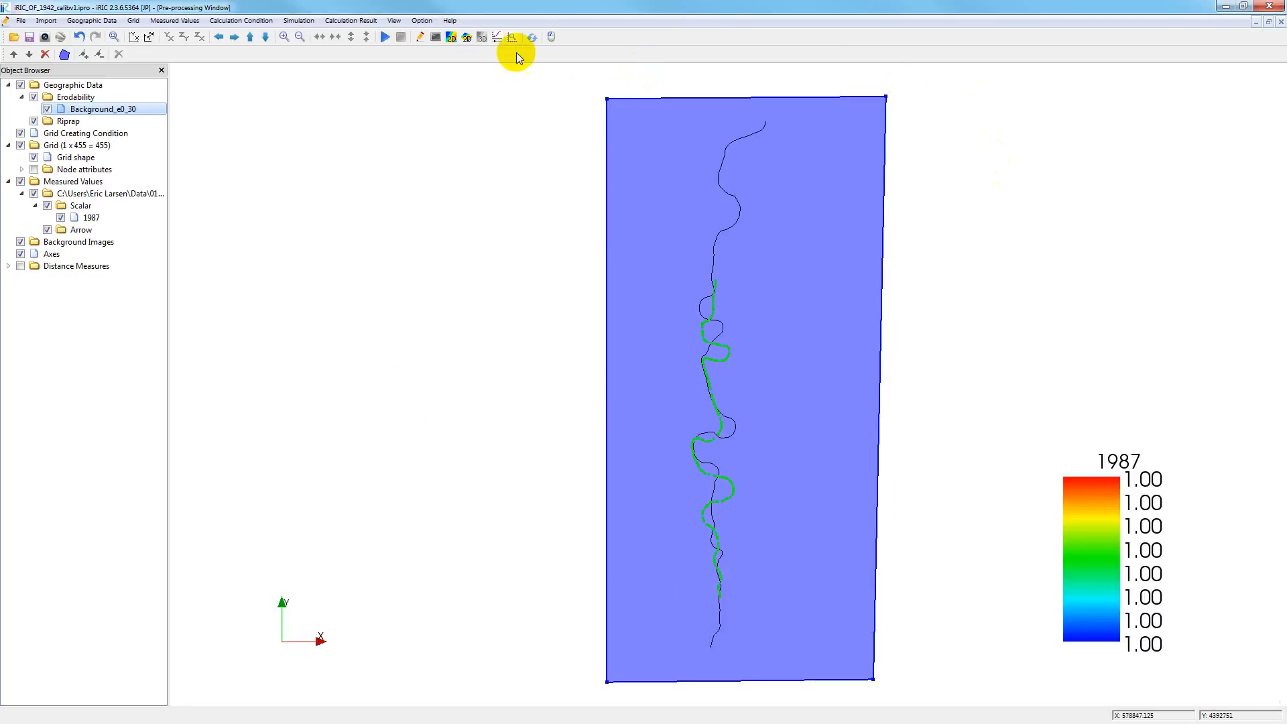
pyautogui.click(385, 37)
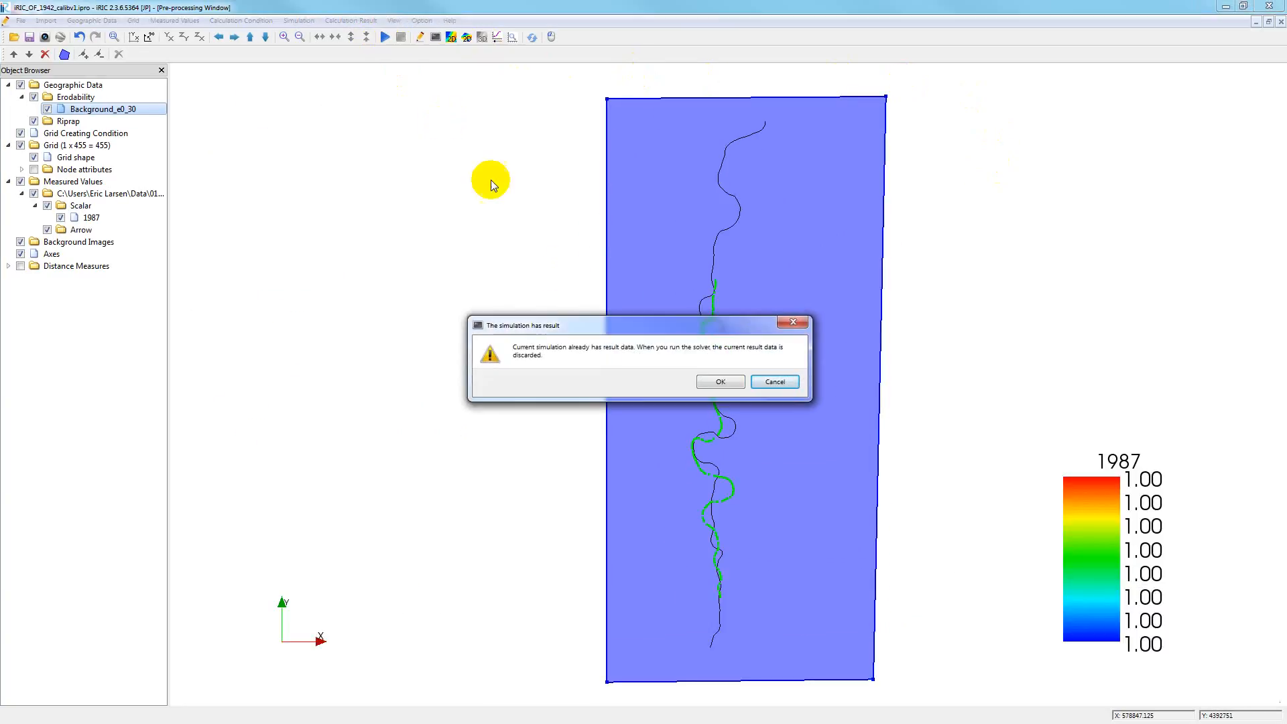
pyautogui.click(720, 381)
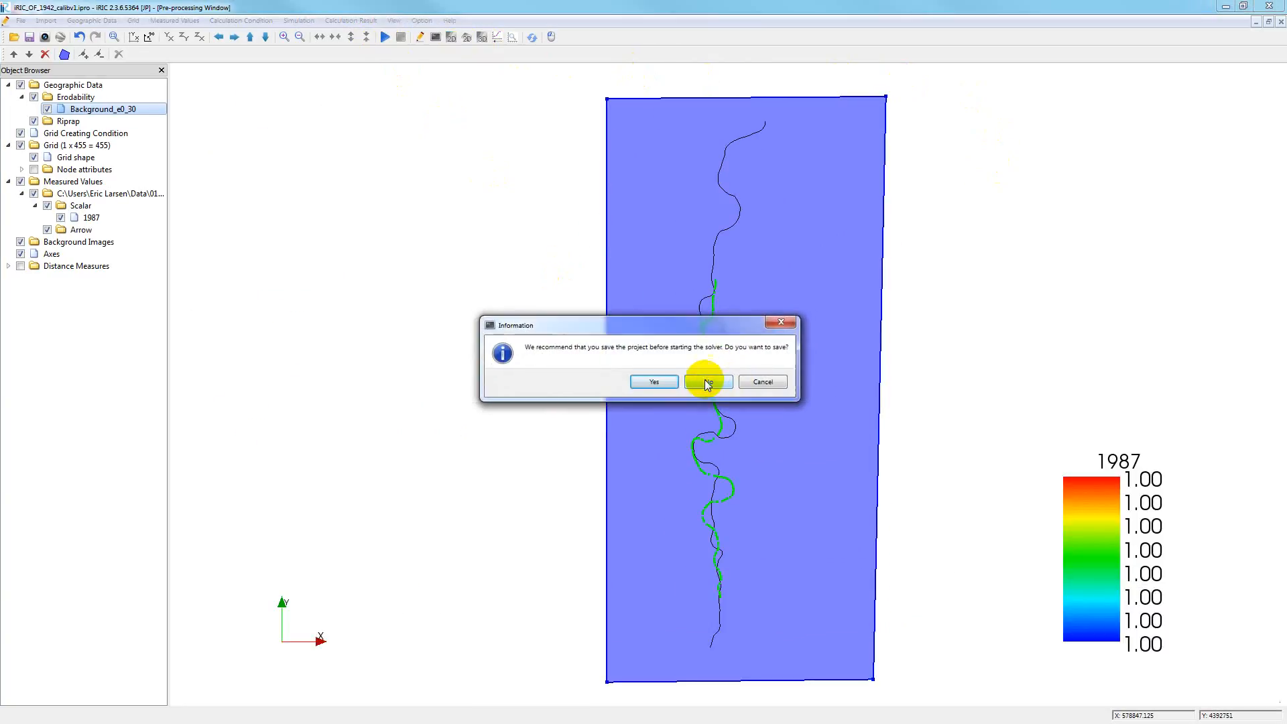
pyautogui.click(661, 382)
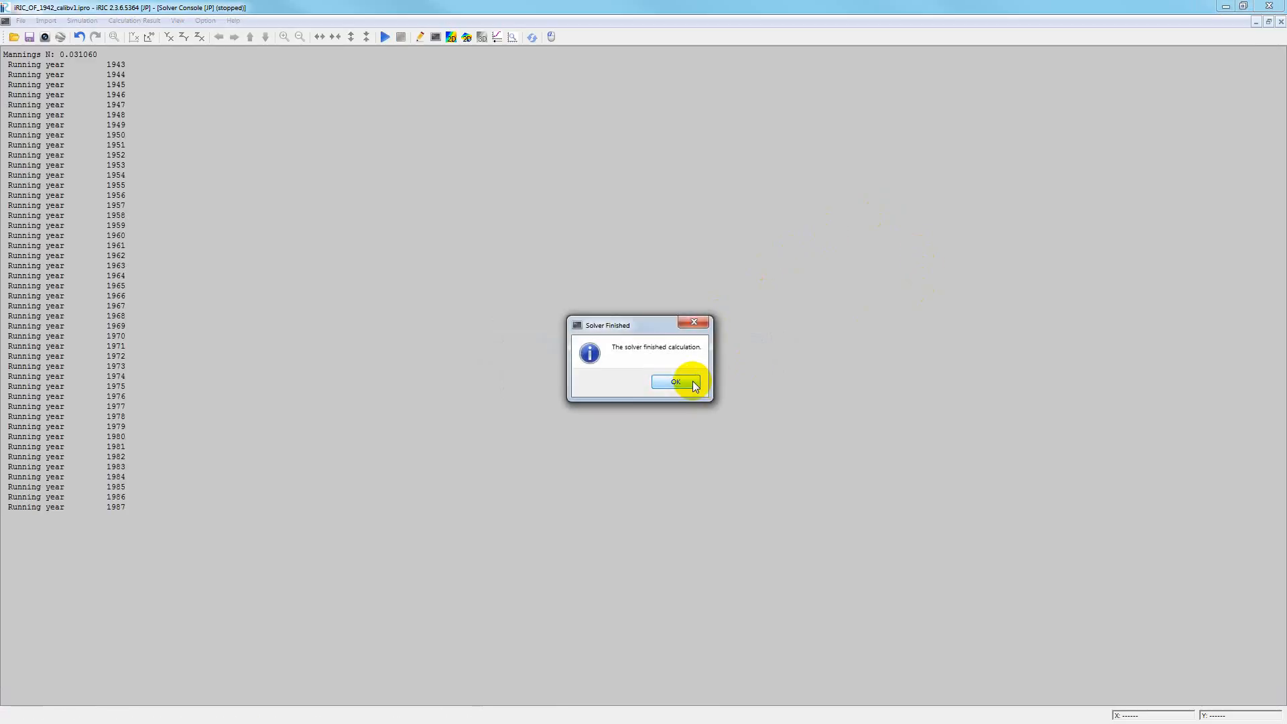
pyautogui.click(693, 384)
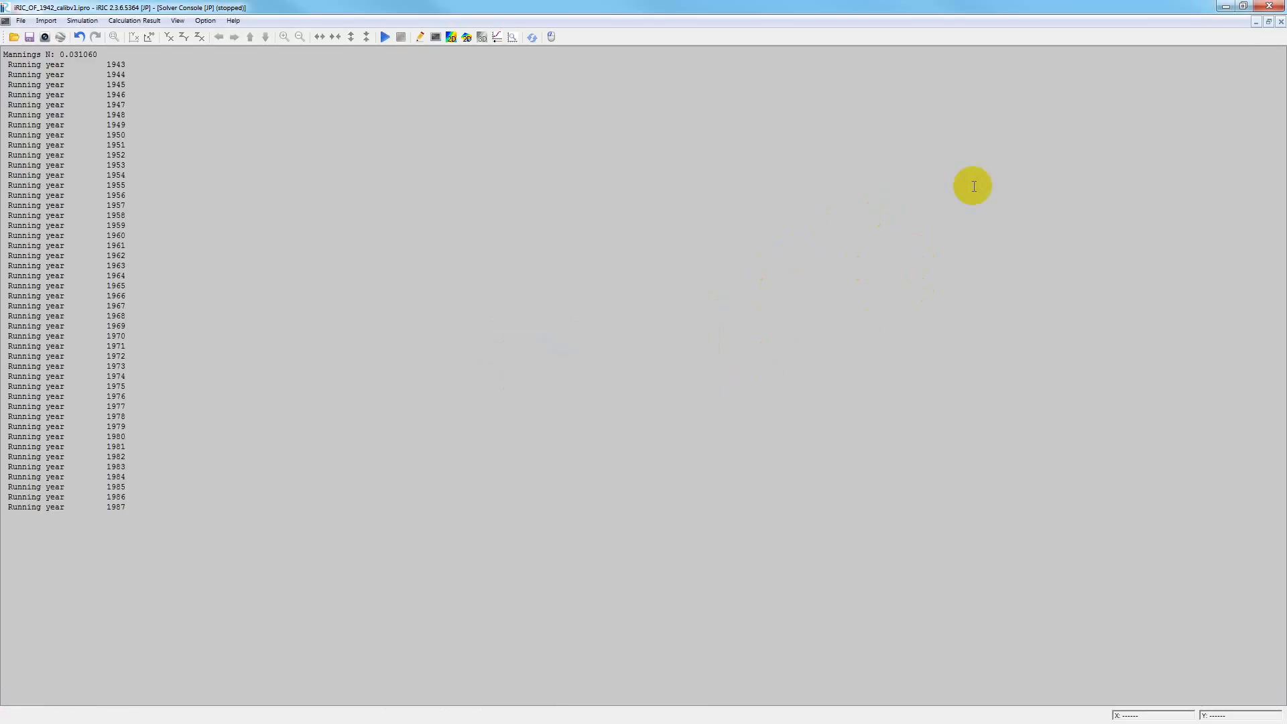
# Minimize the solver console and view the simulated 1987 centerline in a new maximized 2D post-processing window
pyautogui.click(1256, 22)
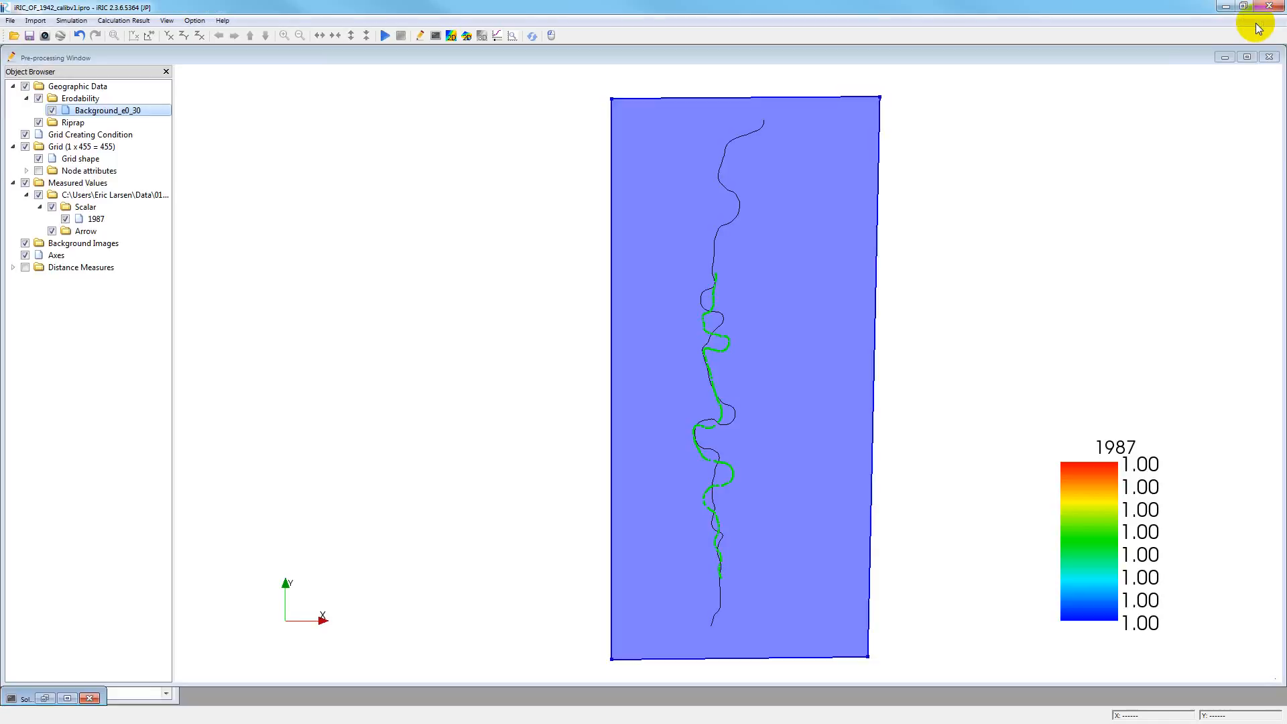
pyautogui.click(452, 35)
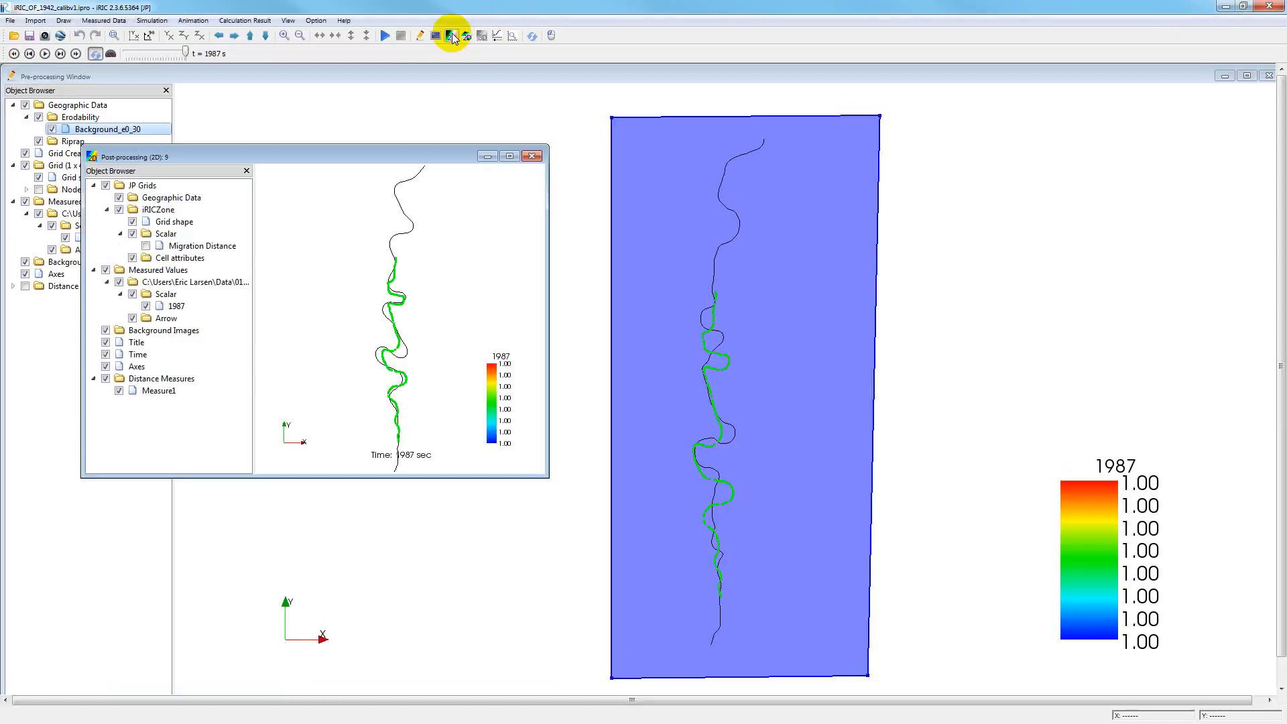
pyautogui.click(510, 155)
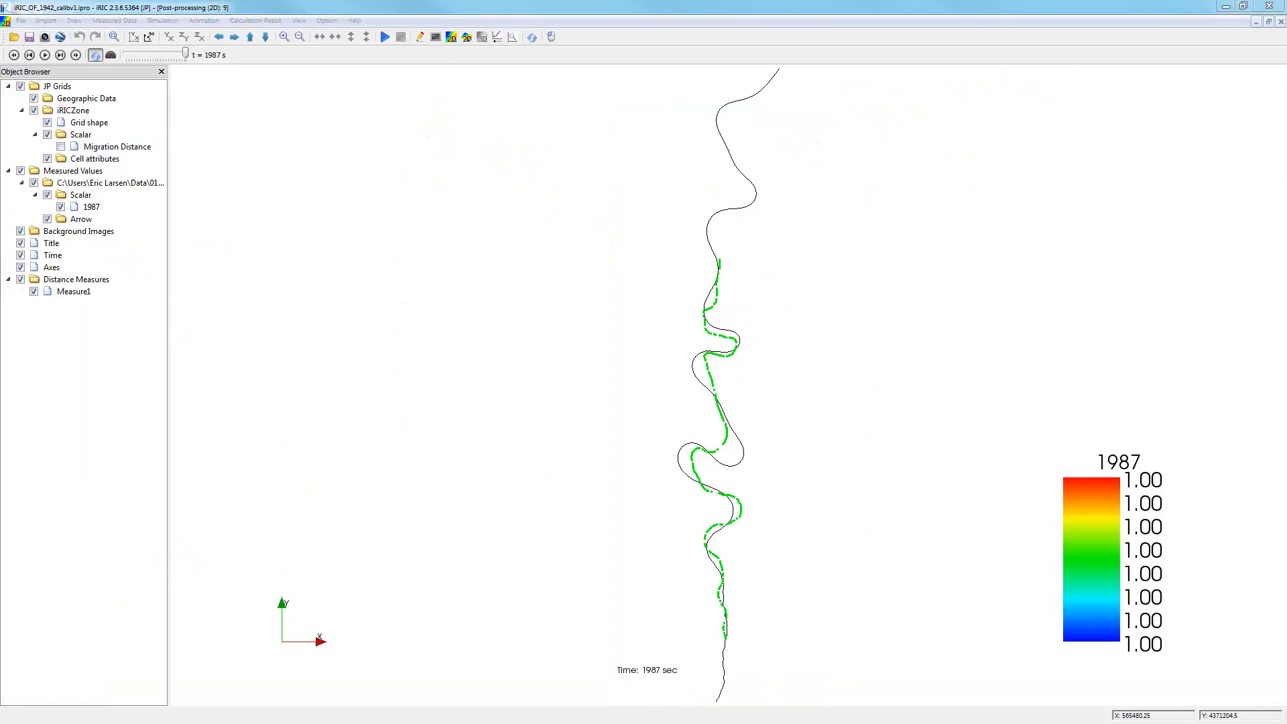
# Switch to QGIS and hide the video_cf2_e0_50 and video_cf1_e0_50 centerline layers
pyautogui.hotkey('alt', 'Tab')
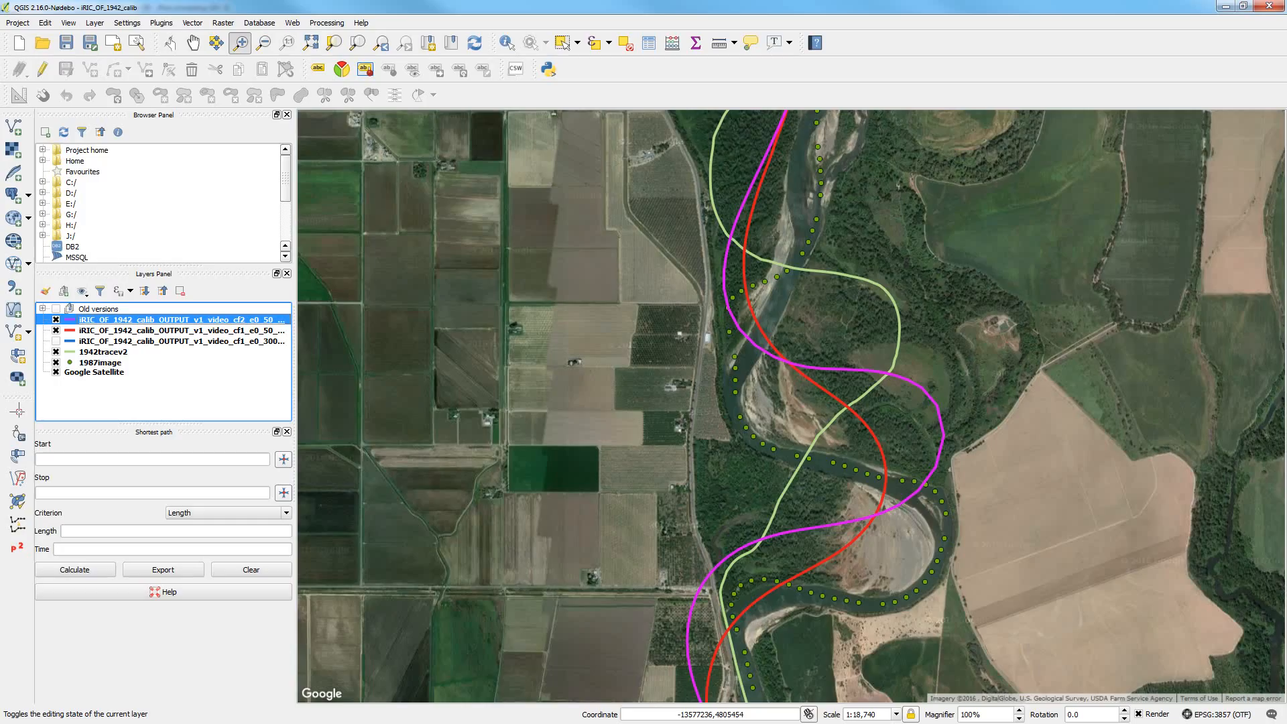
pyautogui.click(56, 320)
pyautogui.click(55, 331)
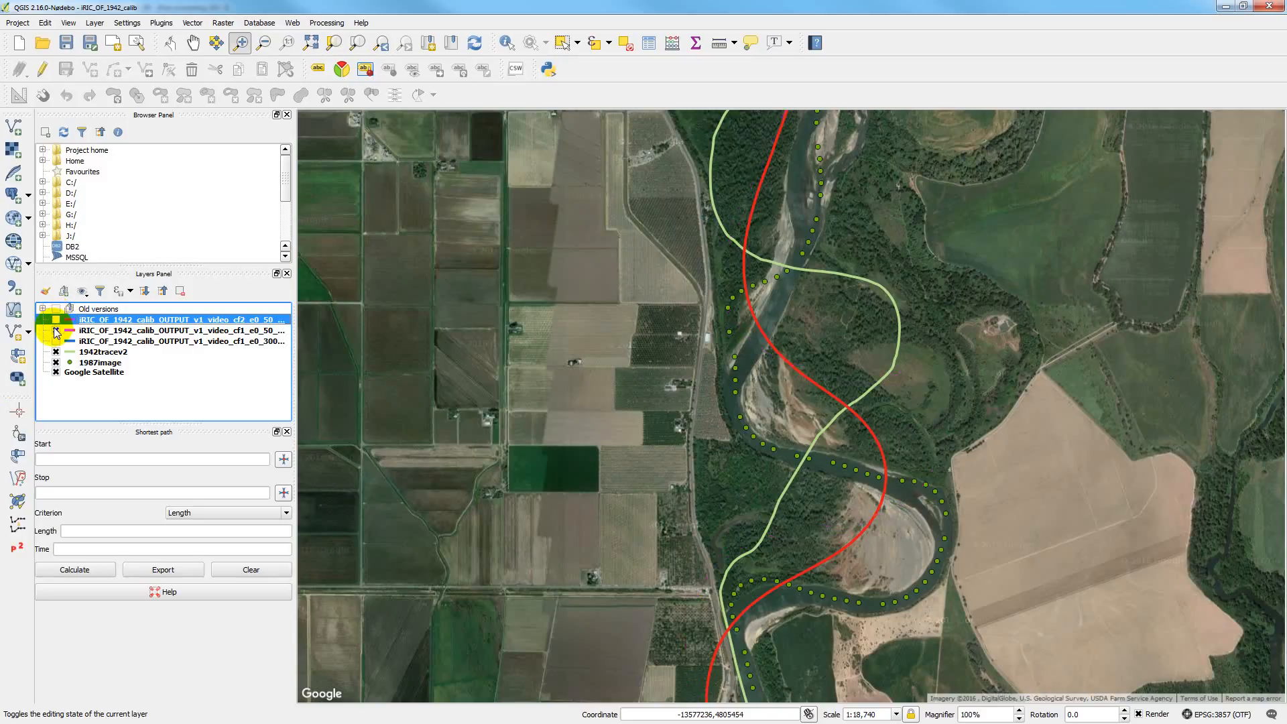
pyautogui.click(56, 331)
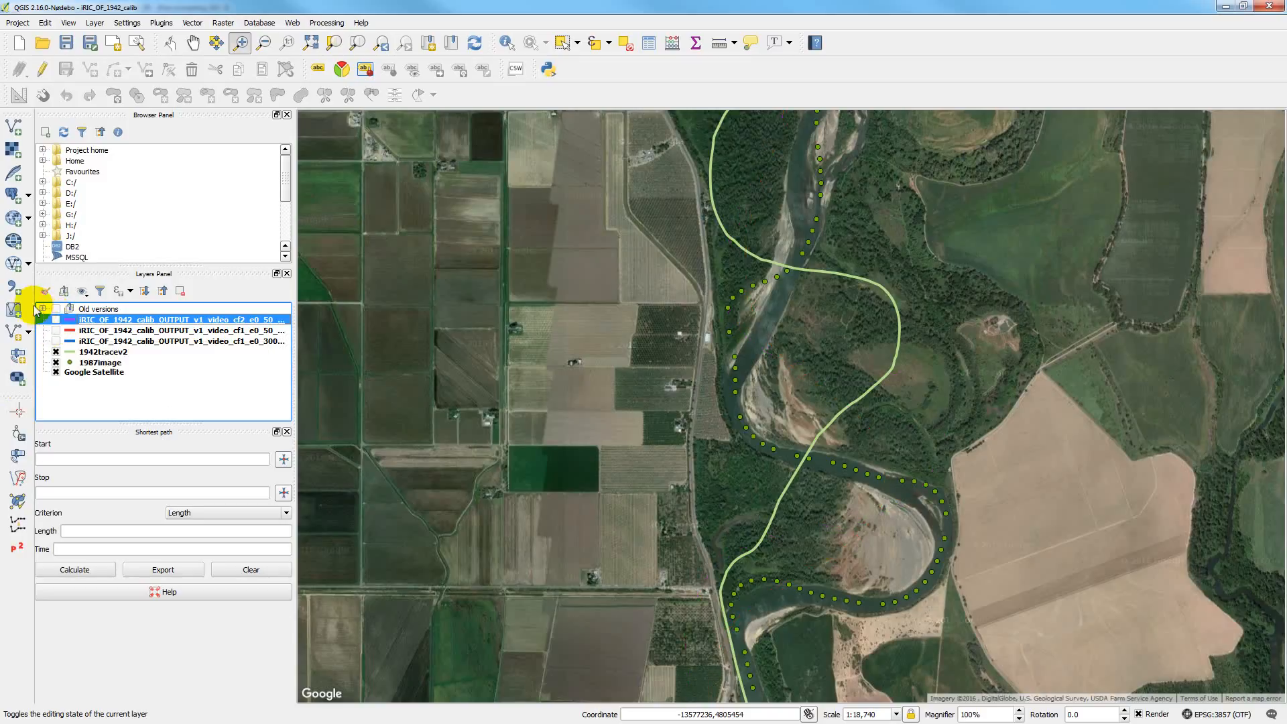
# Browse to 04 Output for a new vector layer's dataset and copy the folder name iRIC_OF_1942_calib_OUTPUT_v1_video_cf2_e0_30
pyautogui.click(17, 125)
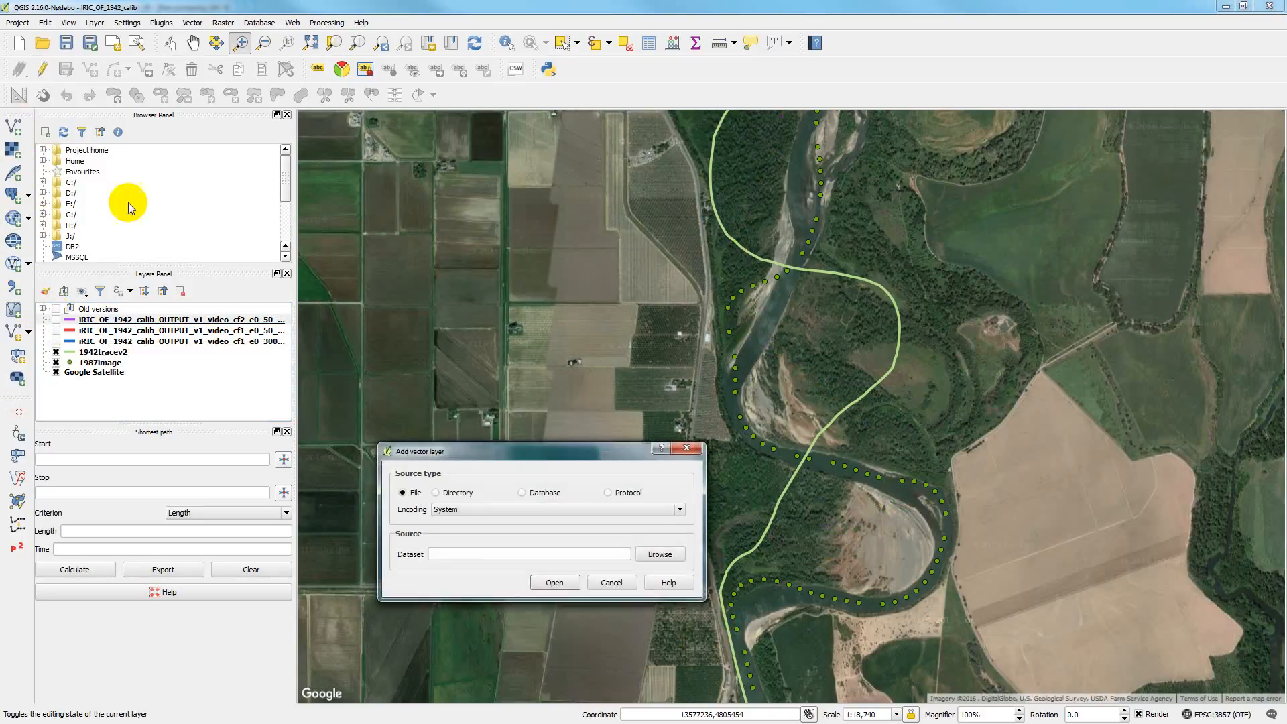
pyautogui.click(554, 582)
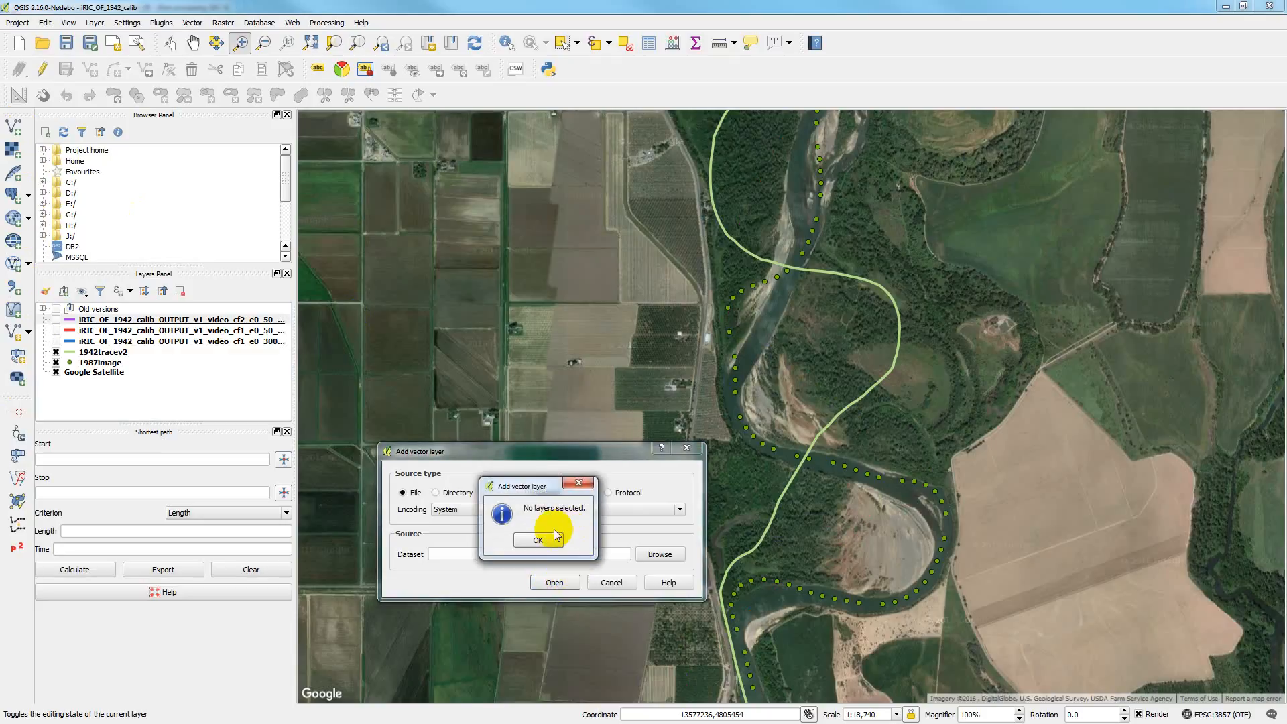
pyautogui.click(581, 484)
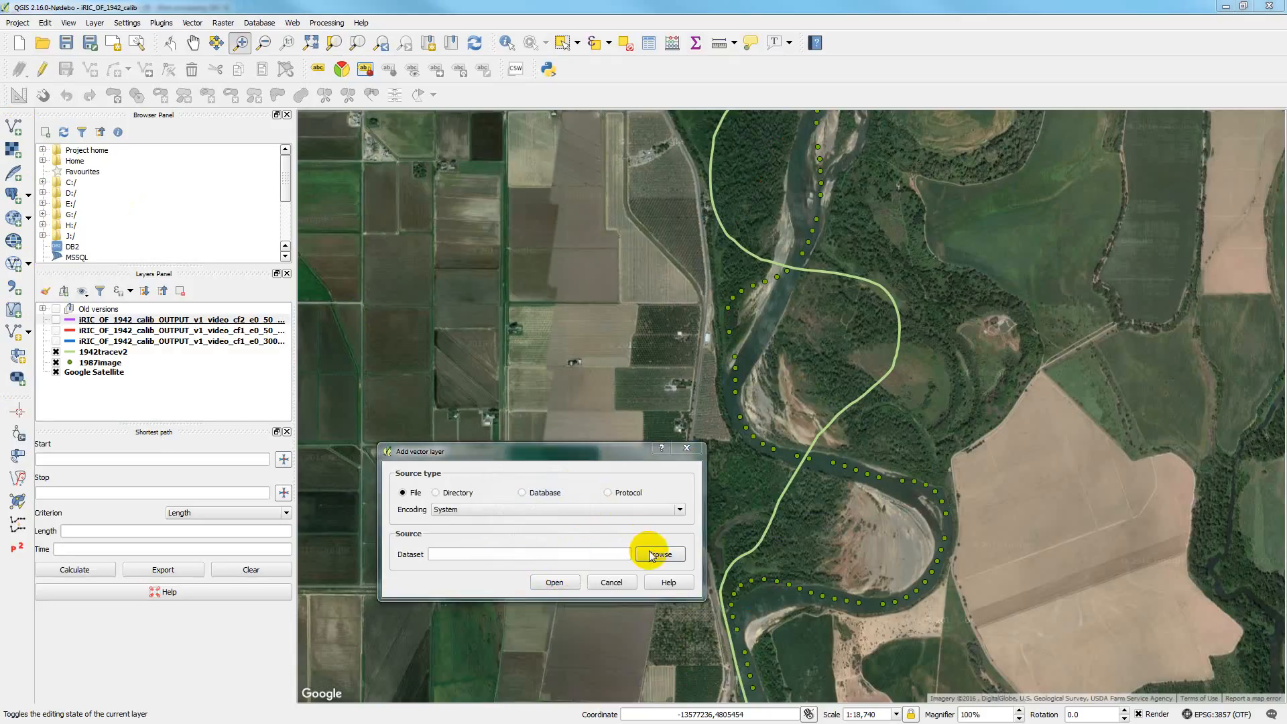
pyautogui.click(658, 553)
pyautogui.click(581, 390)
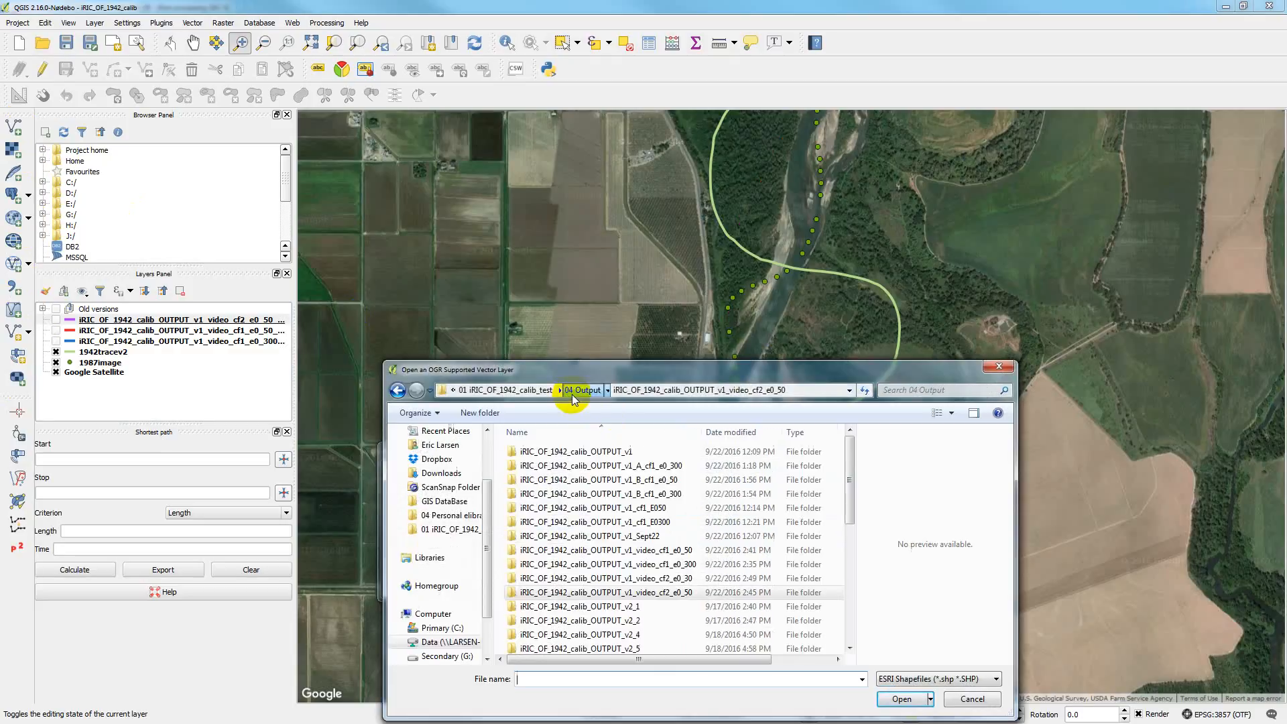
pyautogui.click(649, 594)
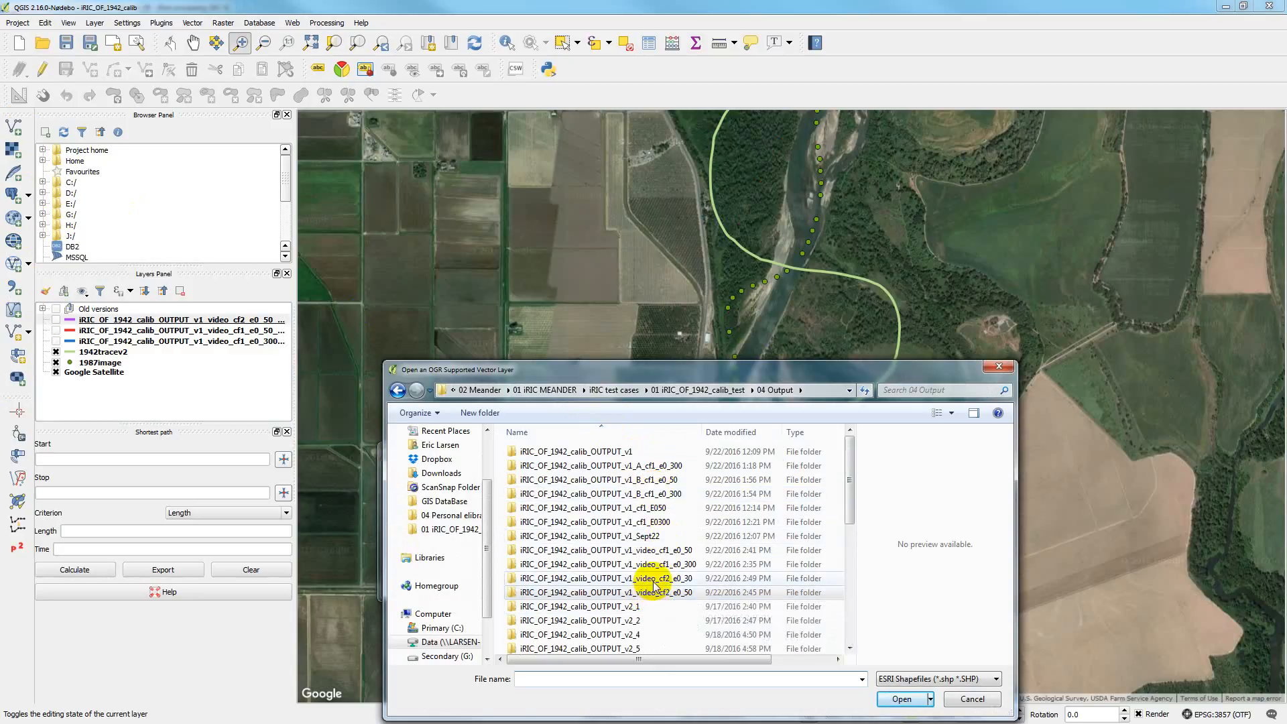
pyautogui.click(653, 581)
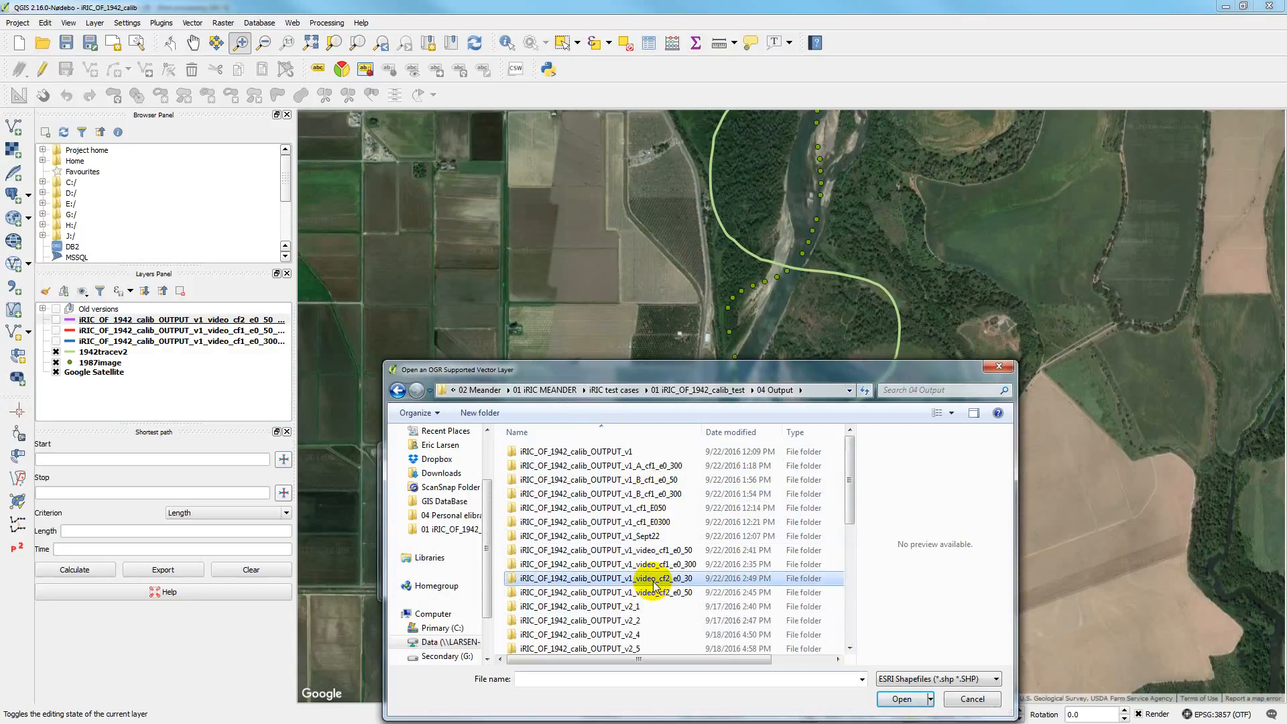
pyautogui.rightClick(653, 585)
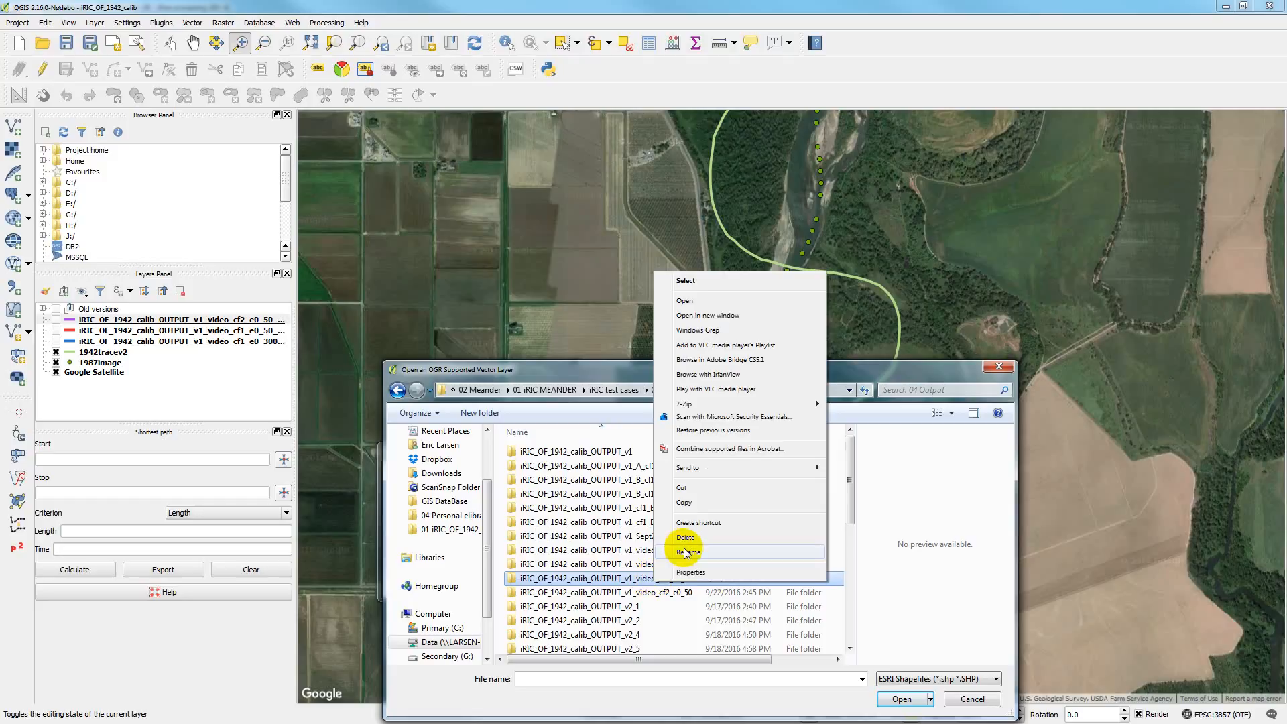
pyautogui.click(687, 552)
pyautogui.hotkey('ctrl', 'c')
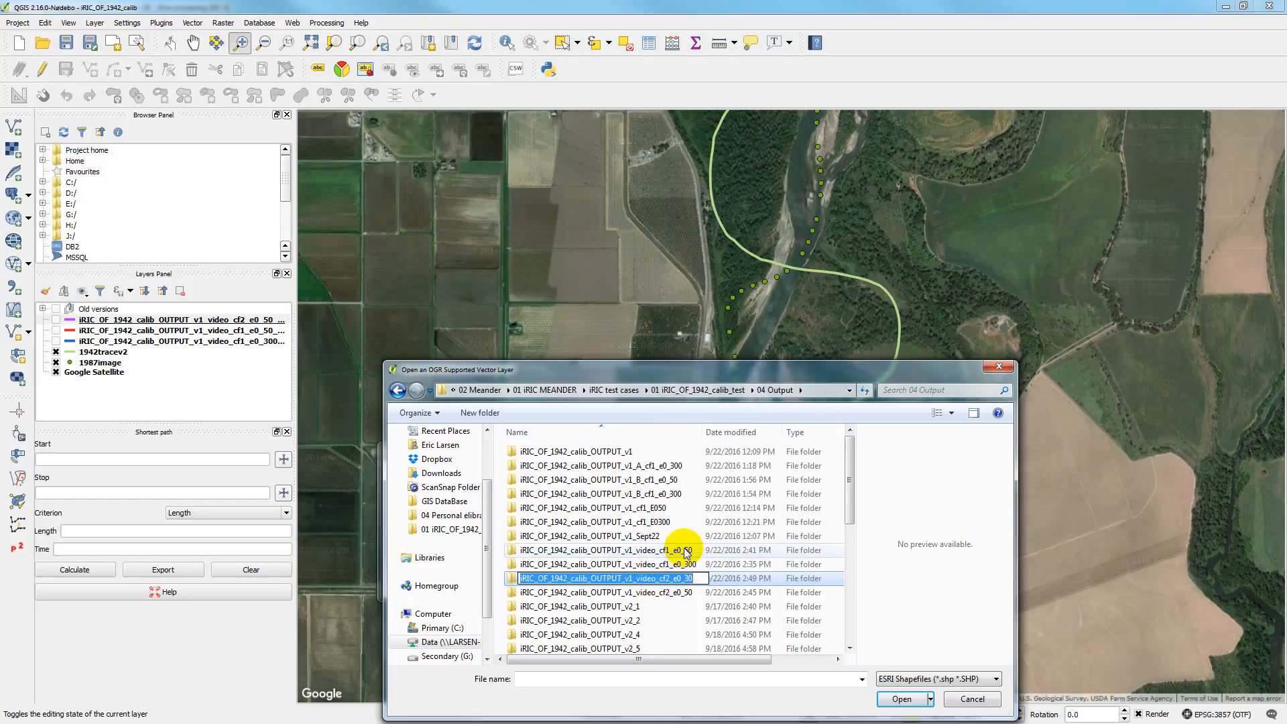
# Add center_1987.shp from the iRIC_OF_1942_calib_OUTPUT_v1_video_cf2_e0_30 folder to the map as a vector layer
pyautogui.click(512, 582)
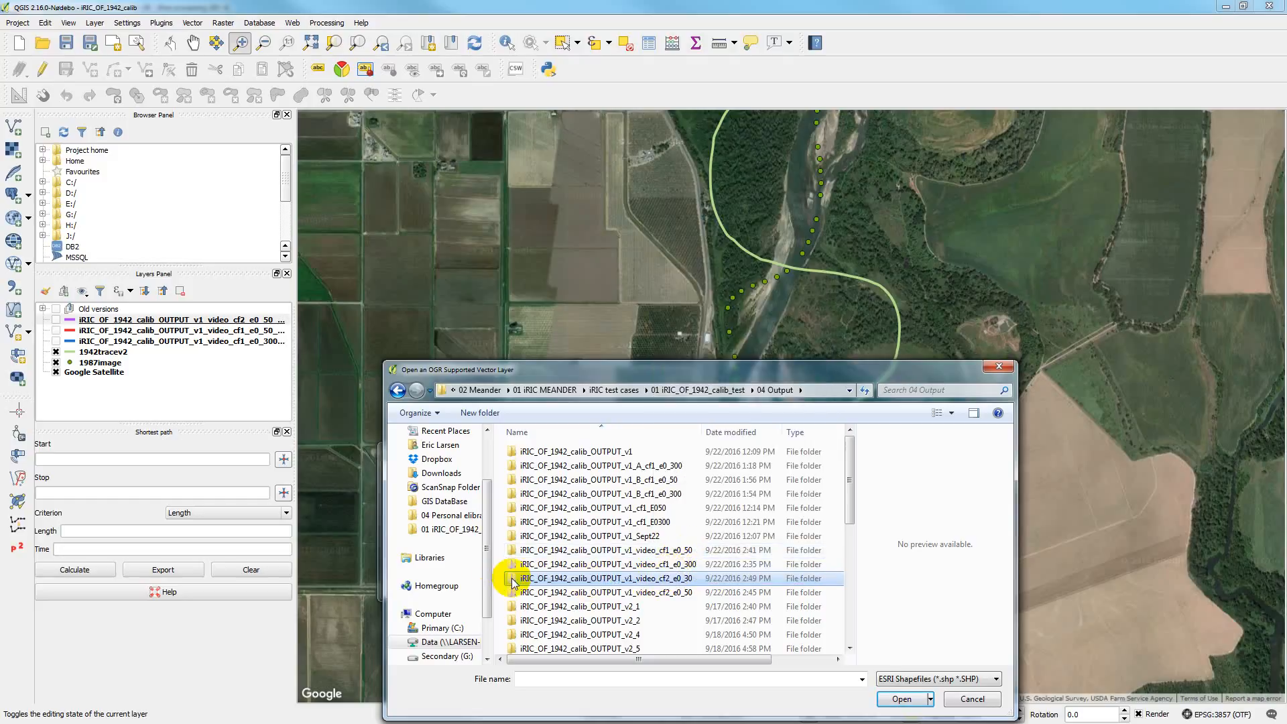
pyautogui.doubleClick(513, 581)
pyautogui.moveTo(850, 480); pyautogui.dragTo(849, 633)
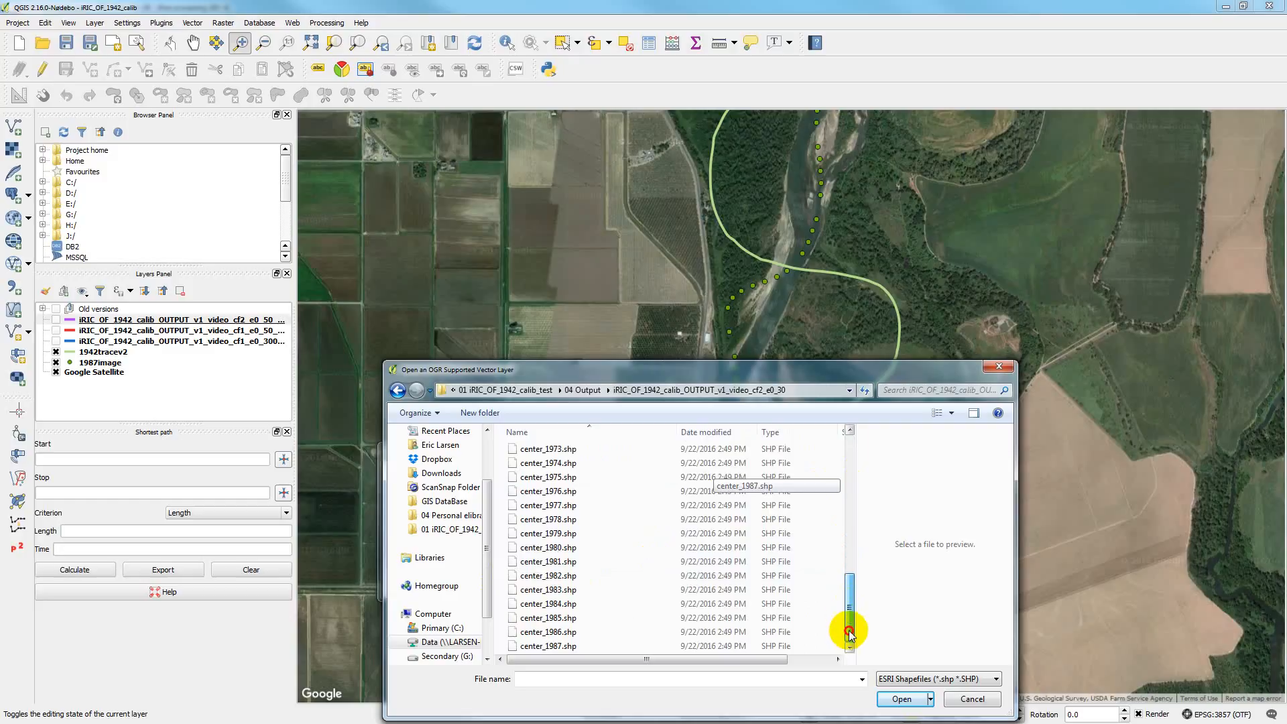
pyautogui.click(560, 645)
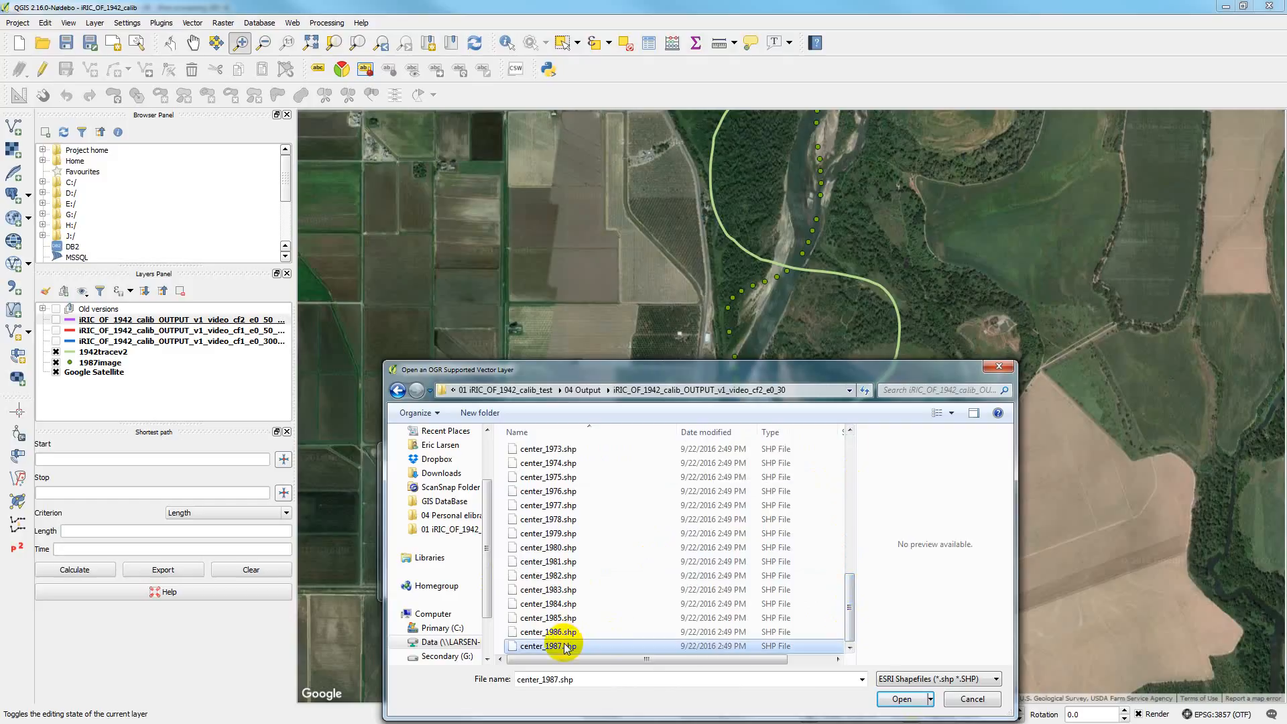
pyautogui.click(902, 699)
pyautogui.click(561, 585)
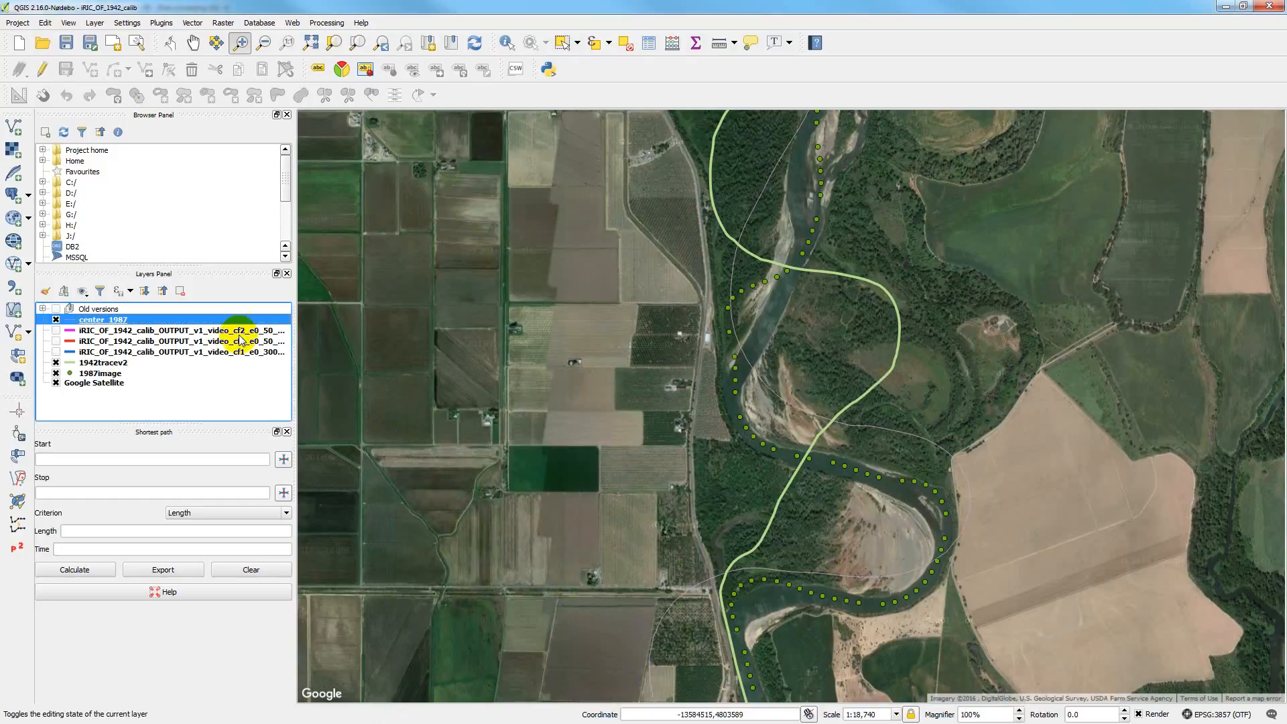
# Rename the center_1987 layer to iRIC_OF_1942_calib_OUTPUT_v1_video_cf2_e0_30_1987 using the copied folder name
pyautogui.rightClick(79, 324)
pyautogui.click(111, 516)
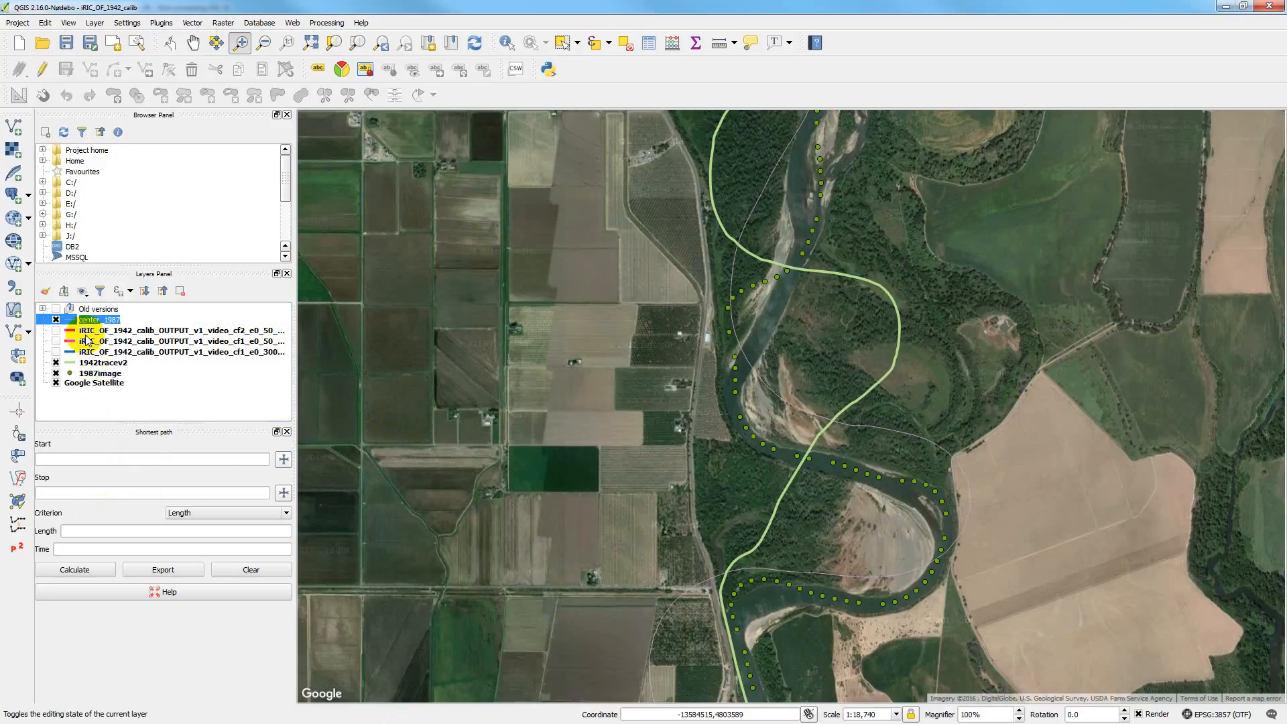
pyautogui.moveTo(101, 321); pyautogui.dragTo(78, 319)
pyautogui.hotkey('ctrl', 'v')
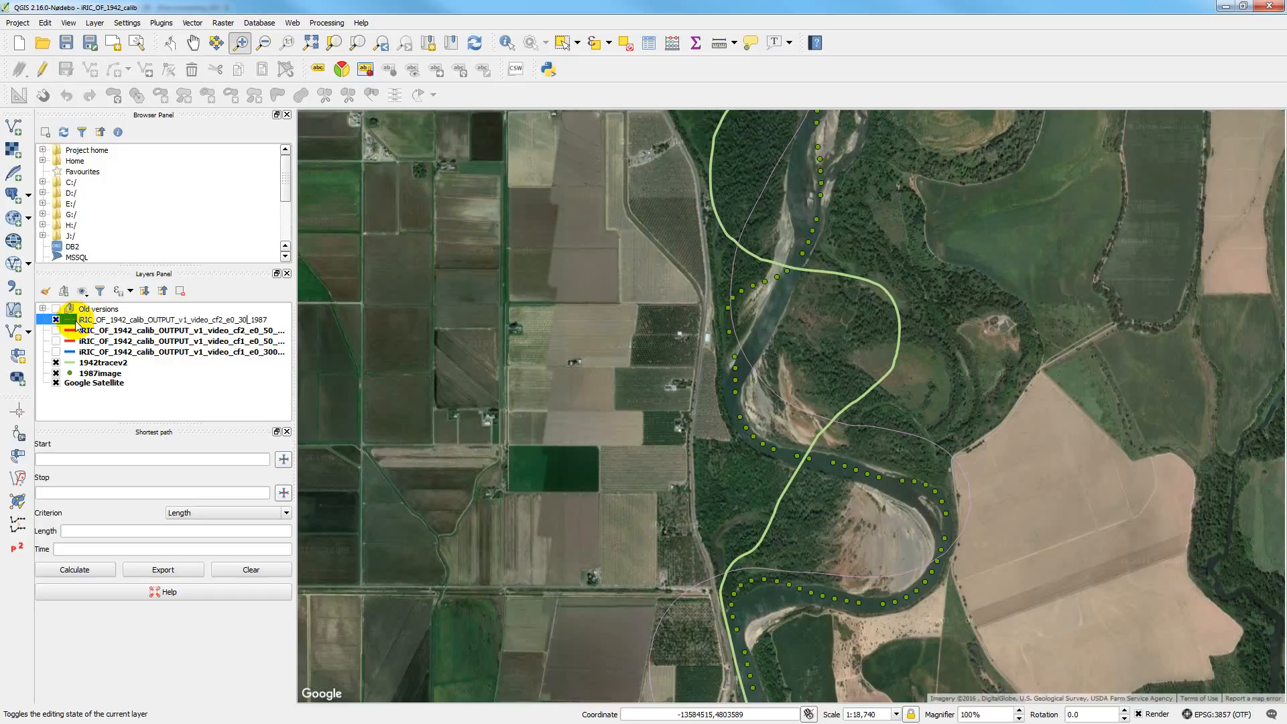
pyautogui.click(168, 385)
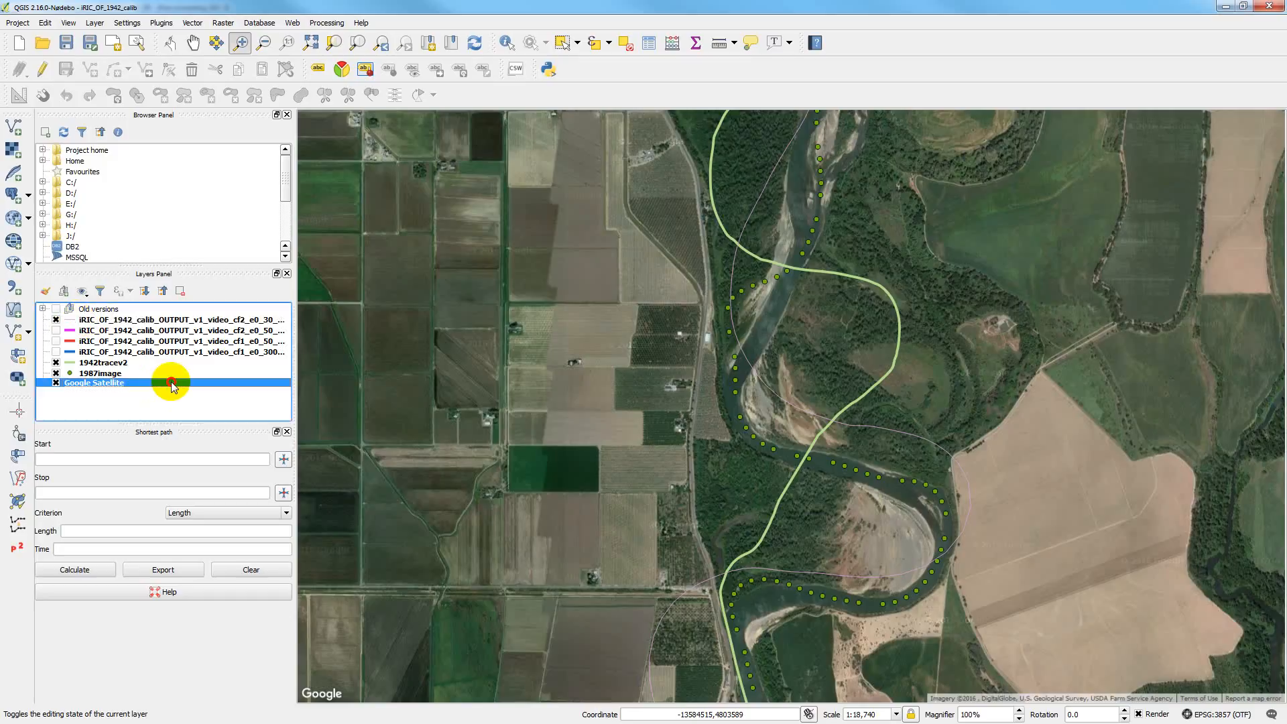
# Give the cf2_e0_30_1987 layer the Stream line symbol and set its transparency to 0%
pyautogui.rightClick(128, 321)
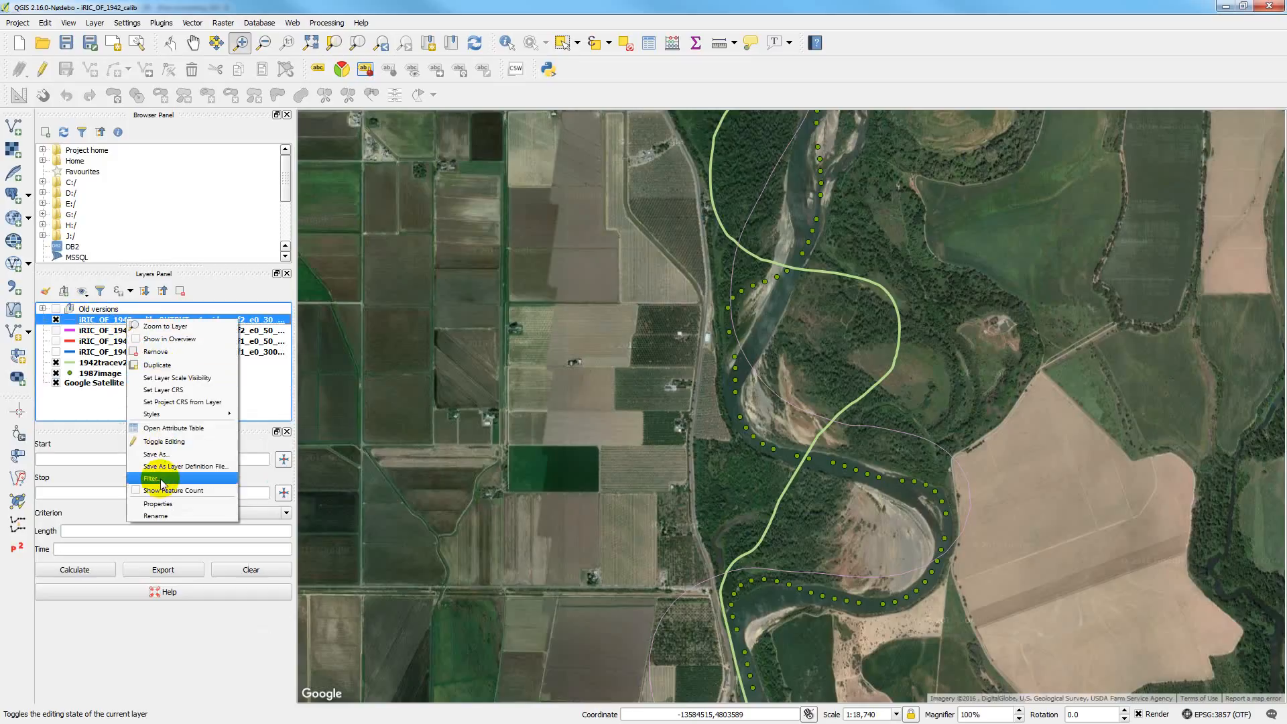
pyautogui.click(161, 503)
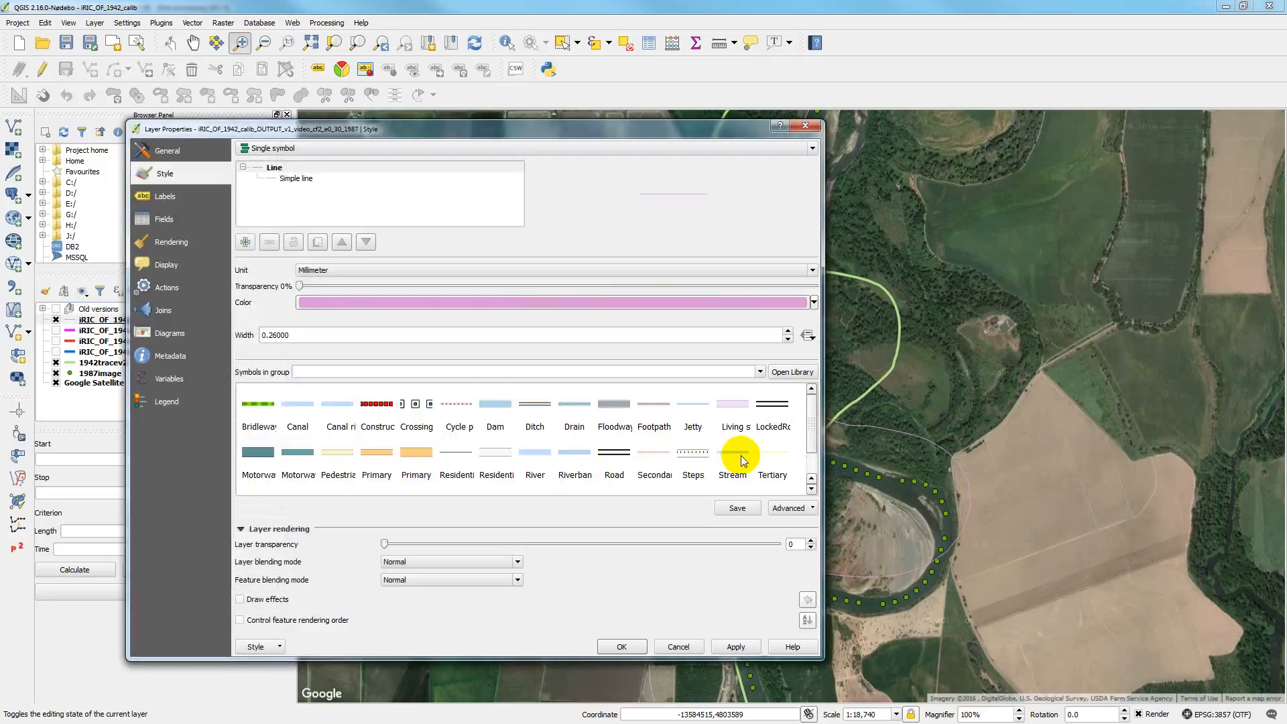
pyautogui.click(739, 453)
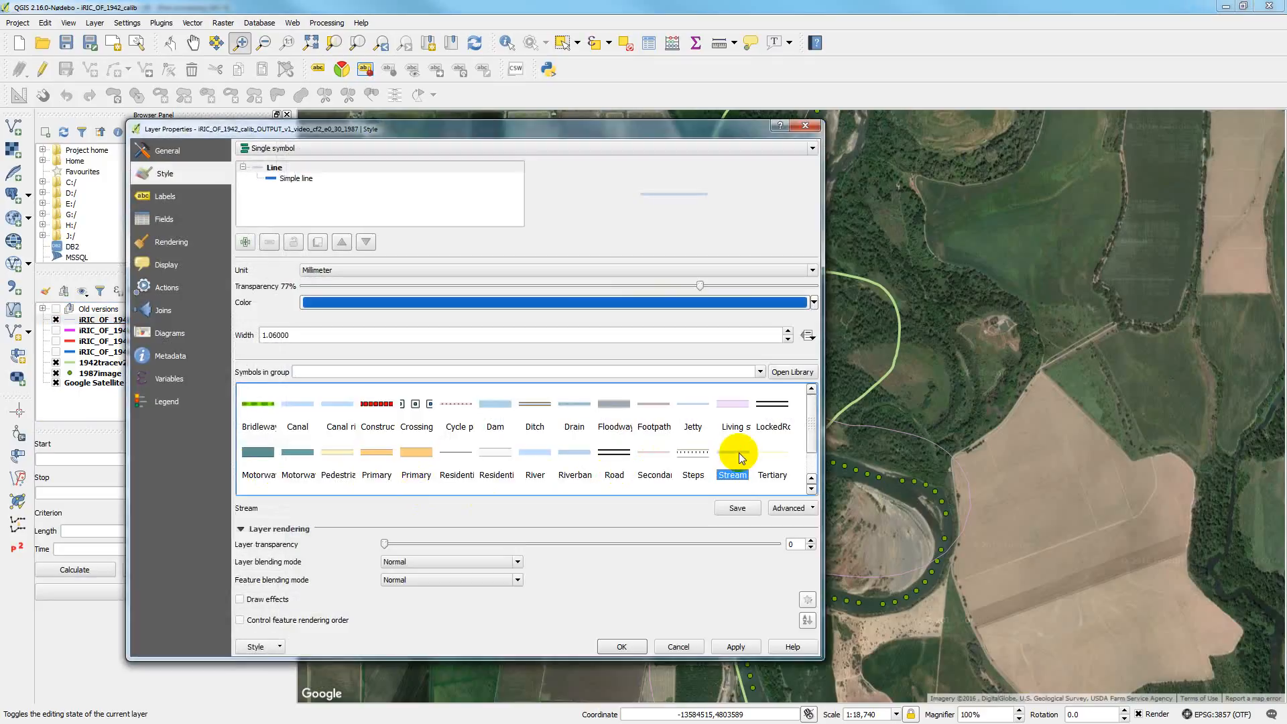
pyautogui.moveTo(700, 286); pyautogui.dragTo(288, 285)
# Change the cf2_e0_30_1987 line color to a bright bluish green and apply the style
pyautogui.click(814, 302)
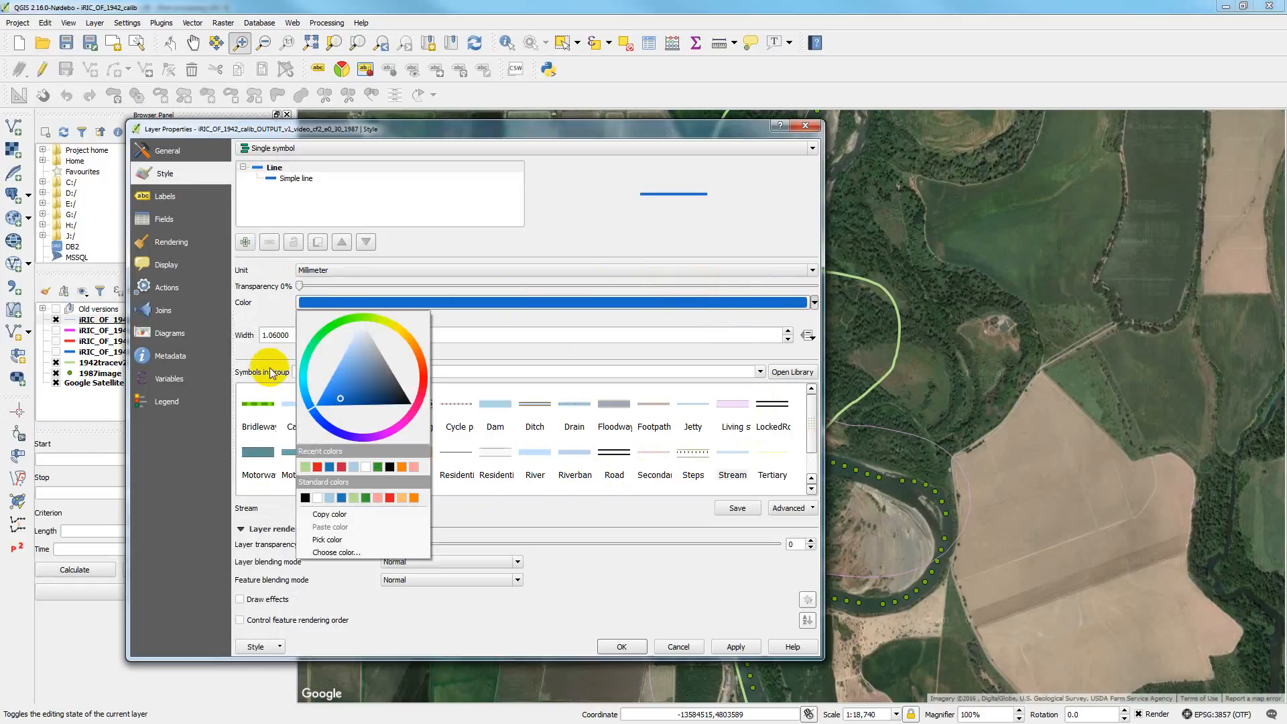
pyautogui.click(331, 328)
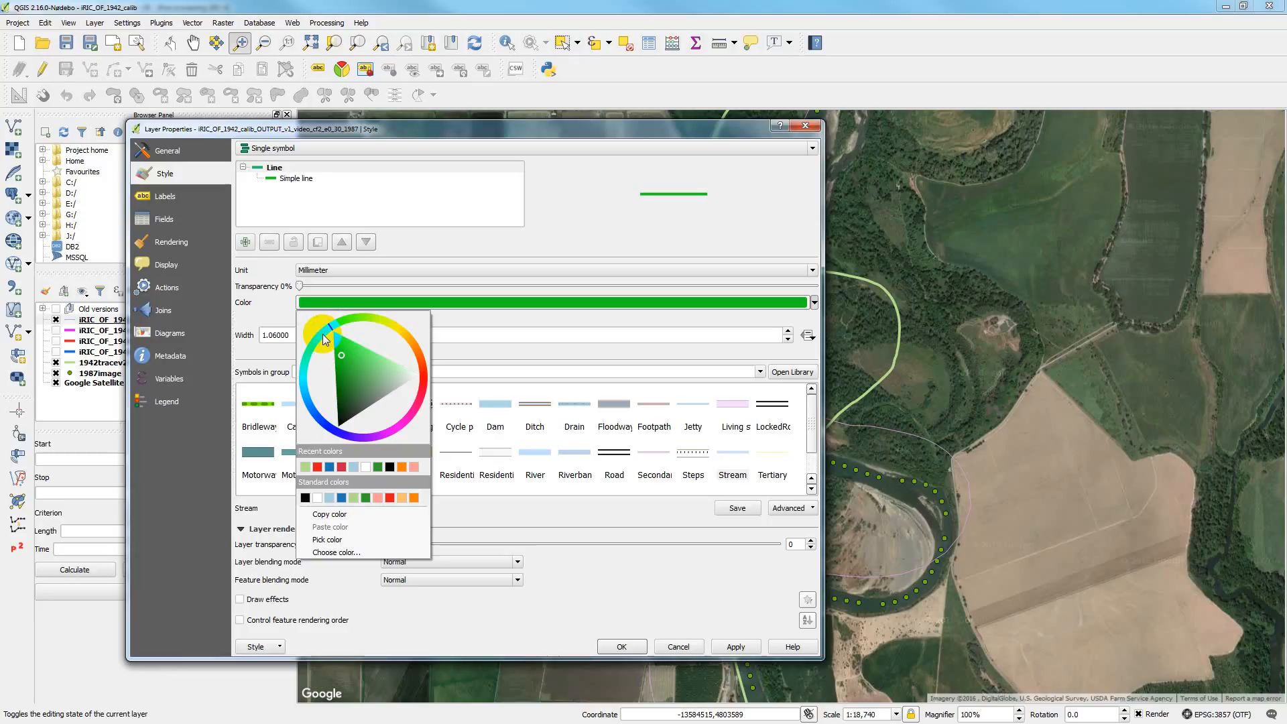
pyautogui.moveTo(323, 334); pyautogui.dragTo(312, 345)
pyautogui.click(329, 347)
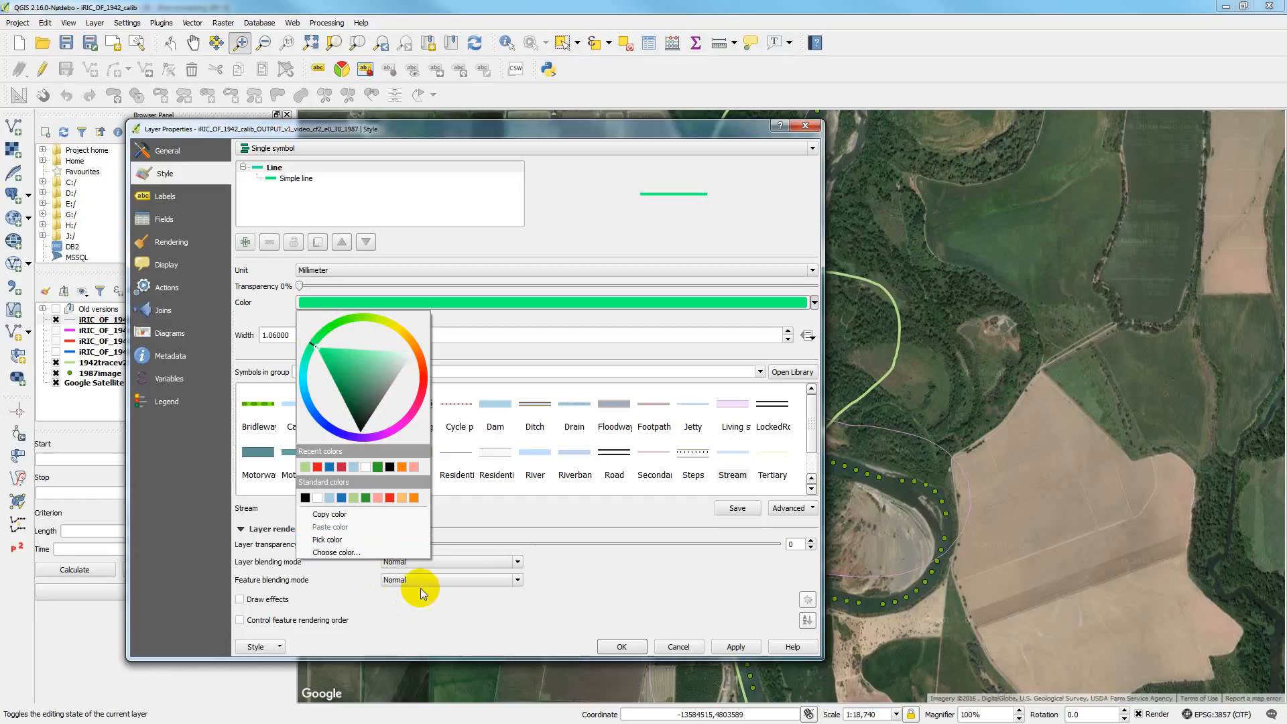
pyautogui.click(738, 646)
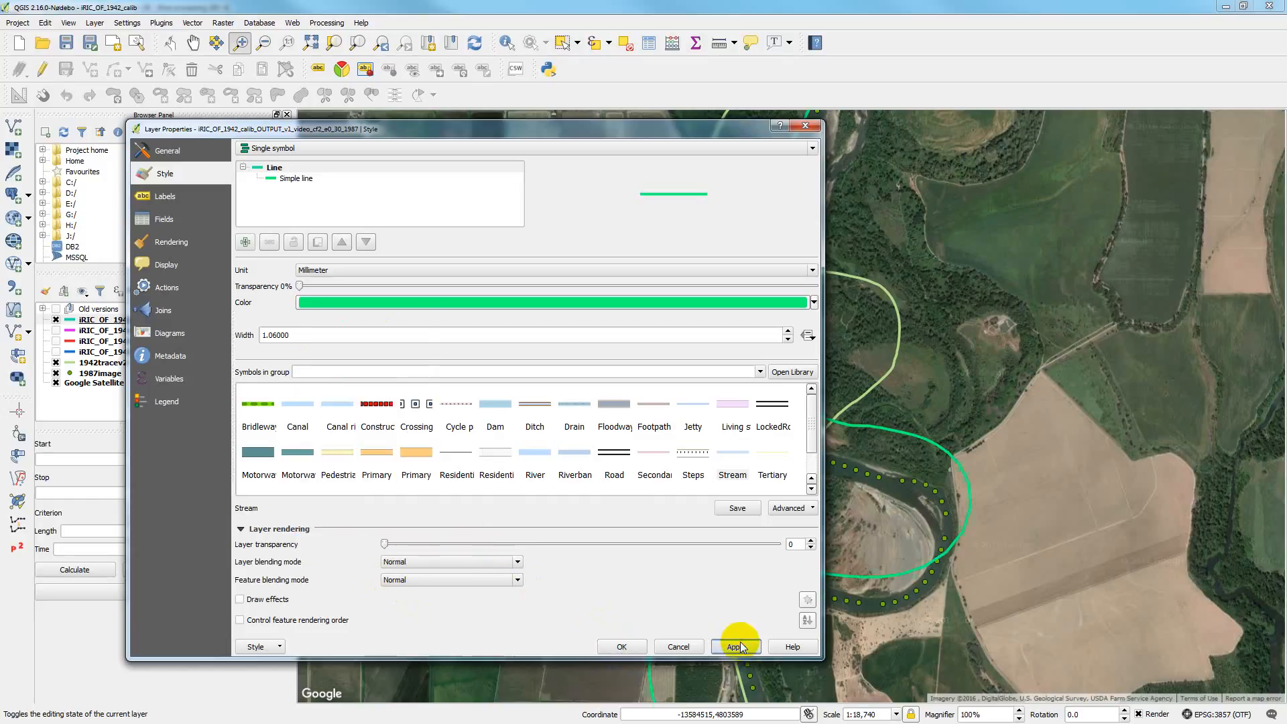
pyautogui.click(623, 646)
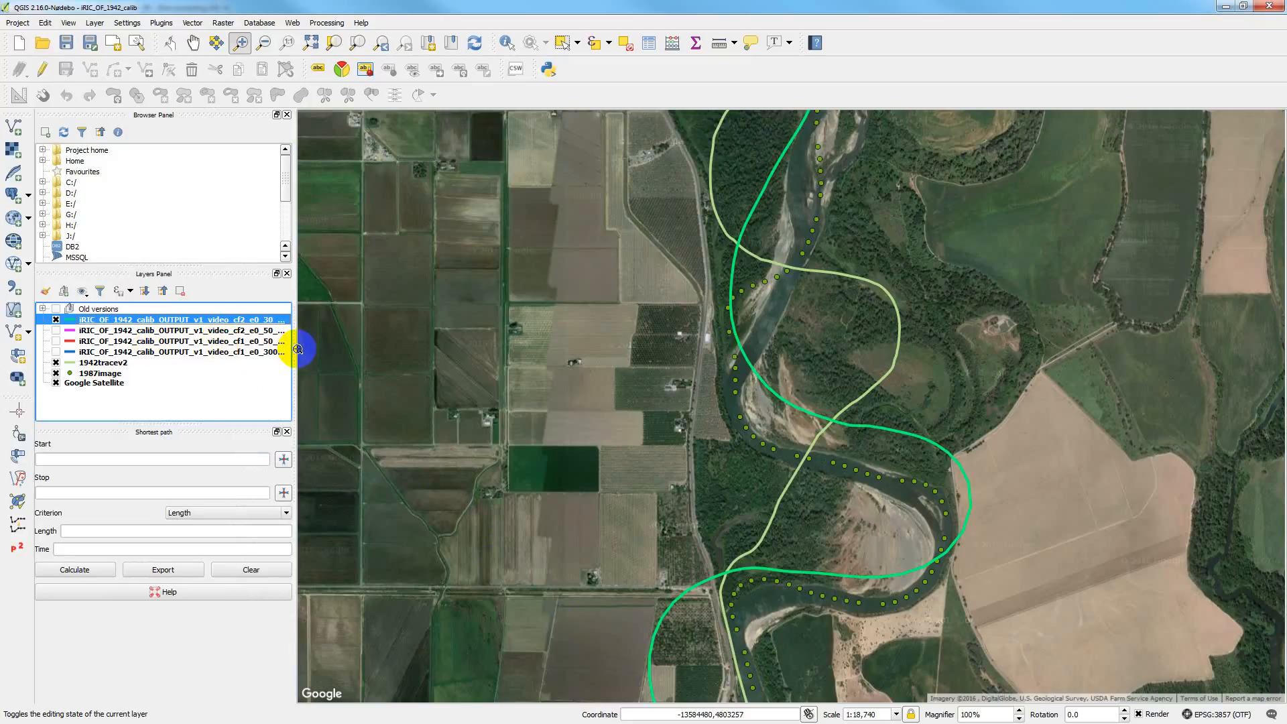
# Widen the layer list to fit the full names, and temporarily show the cf2_e0_50_1987 layer to compare it with the cf2_e0_30_1987 centerline
pyautogui.moveTo(295, 344); pyautogui.dragTo(326, 343)
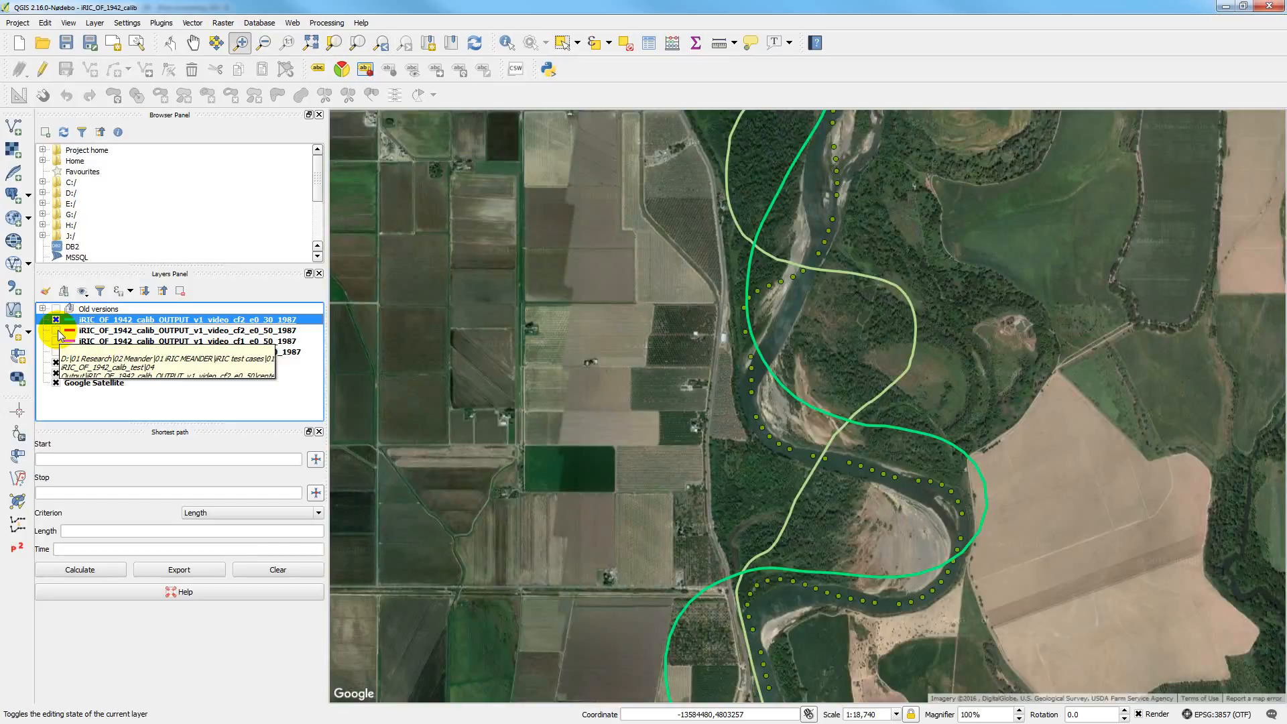
pyautogui.click(57, 330)
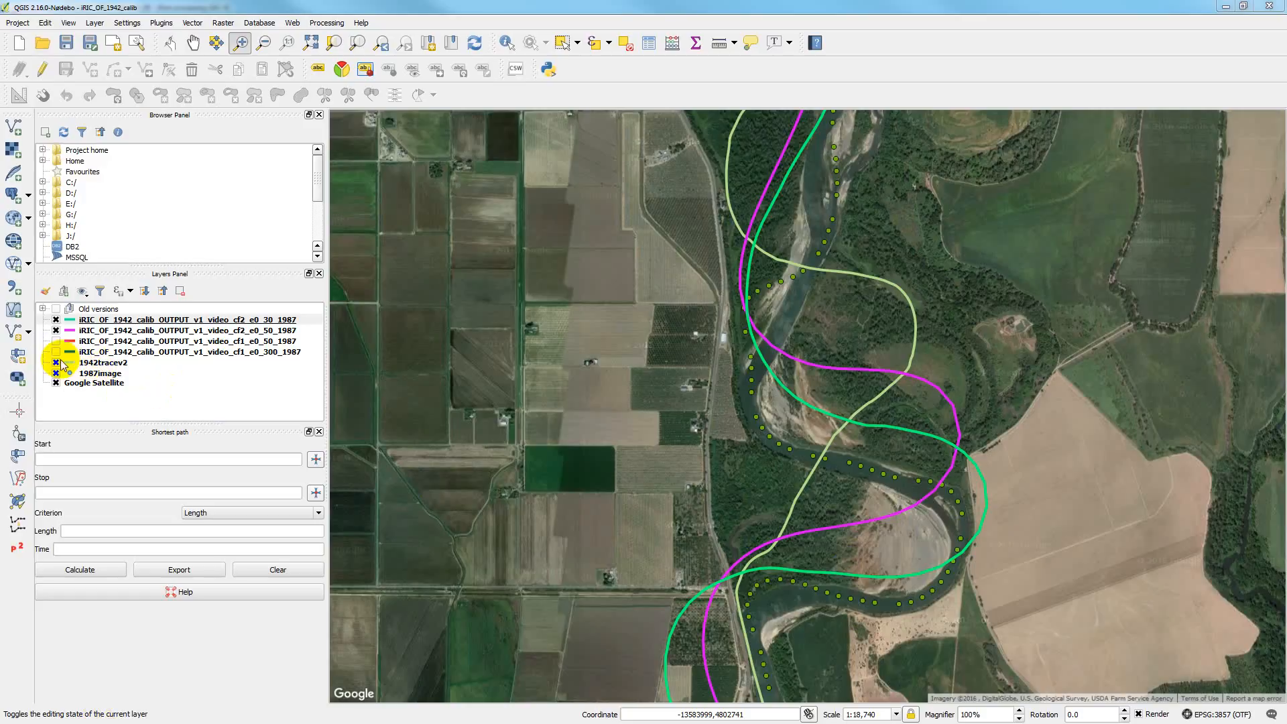
pyautogui.click(57, 331)
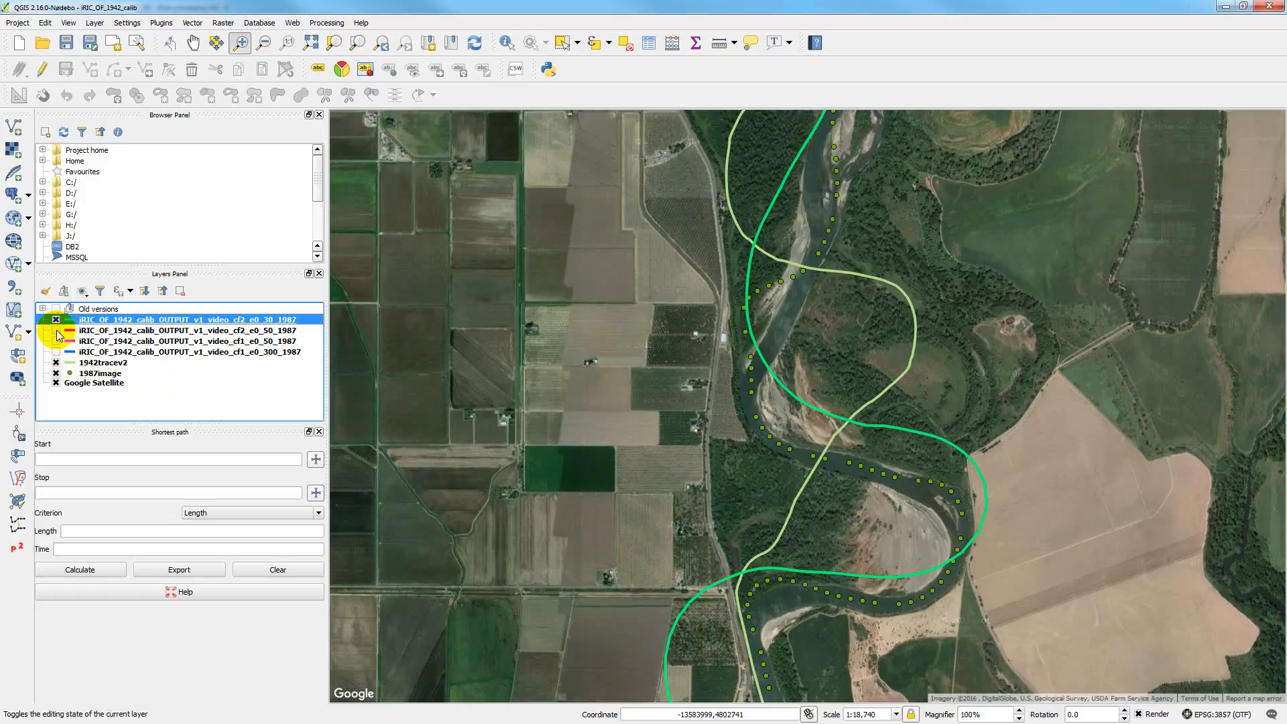